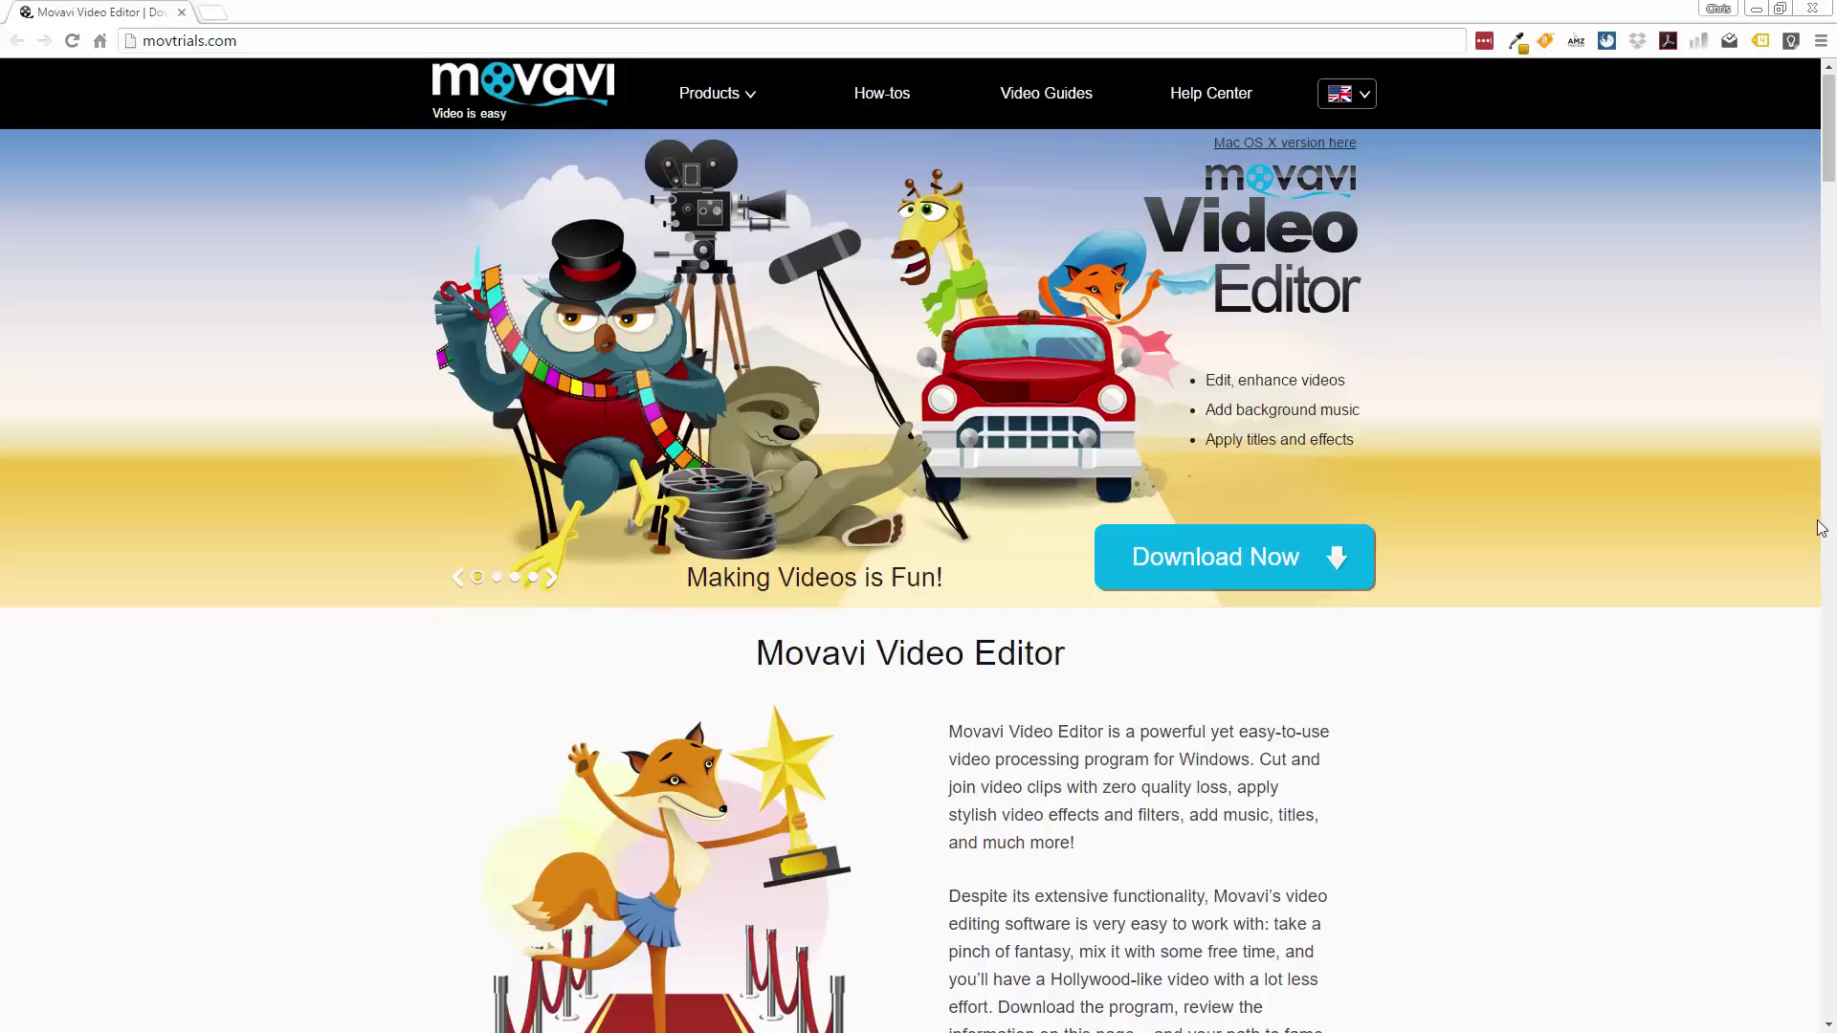
left_click(720, 109)
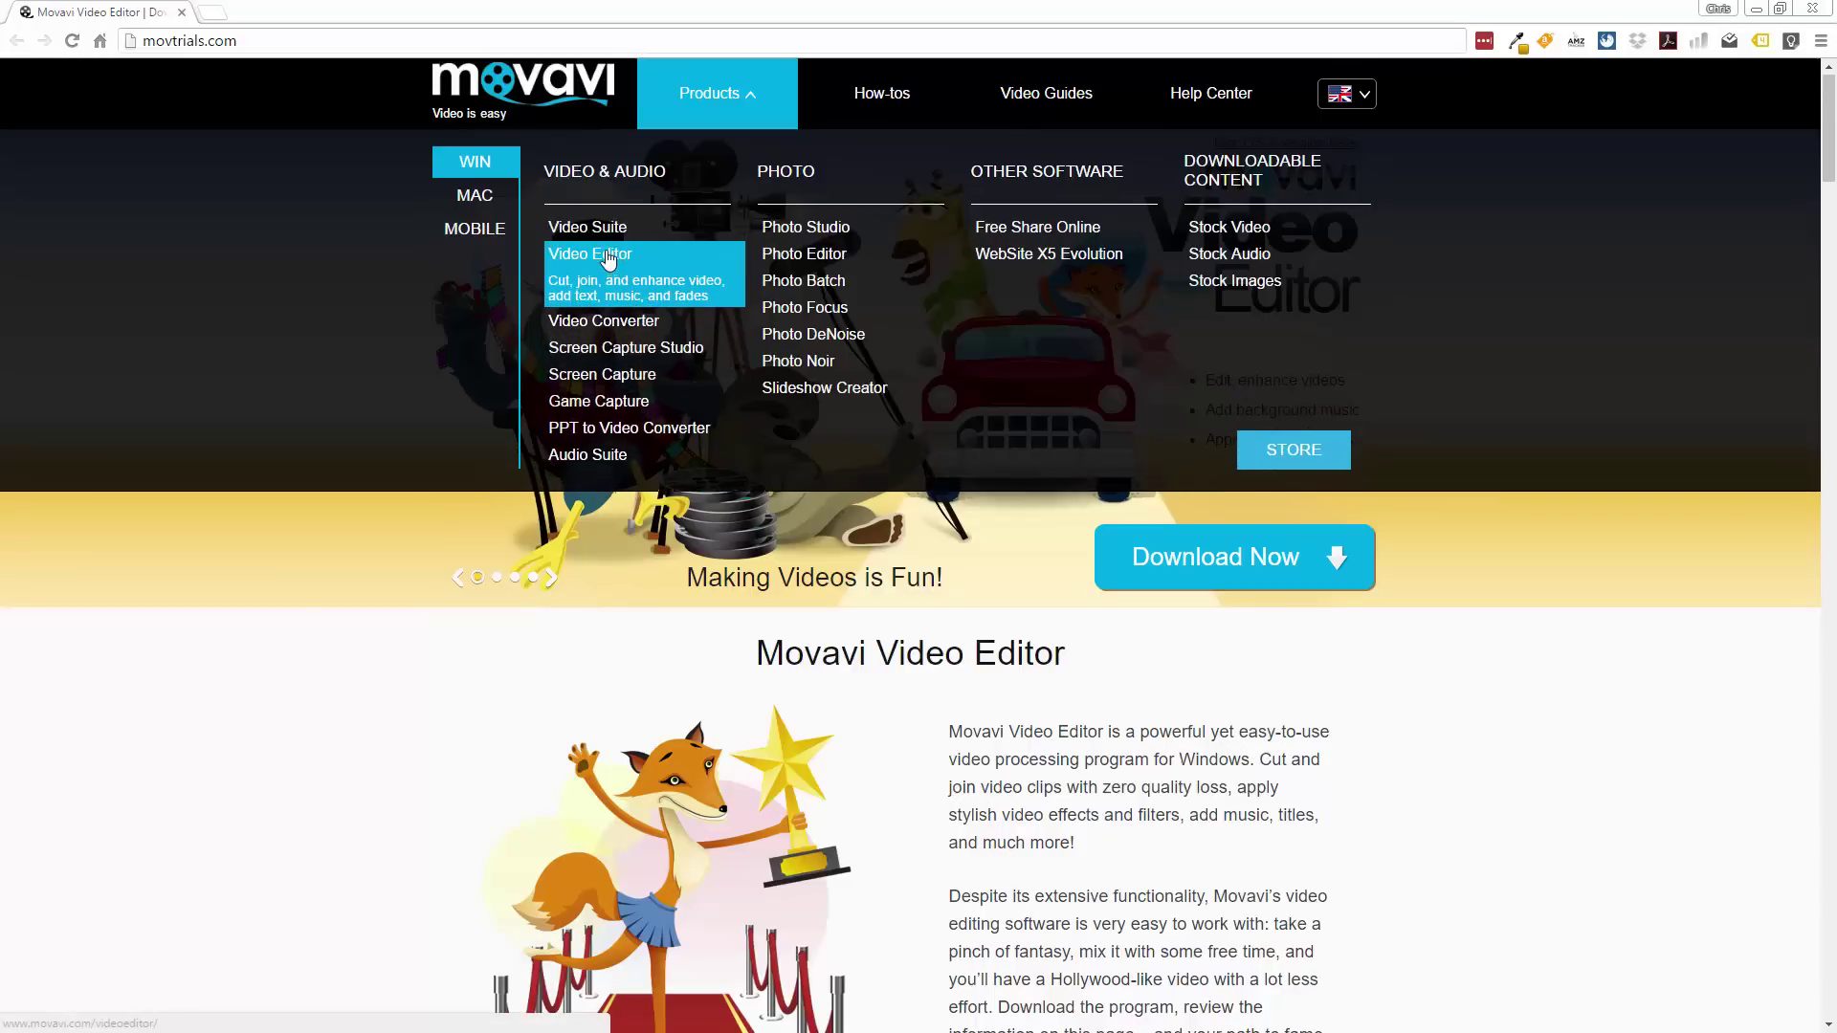
left_click(1437, 708)
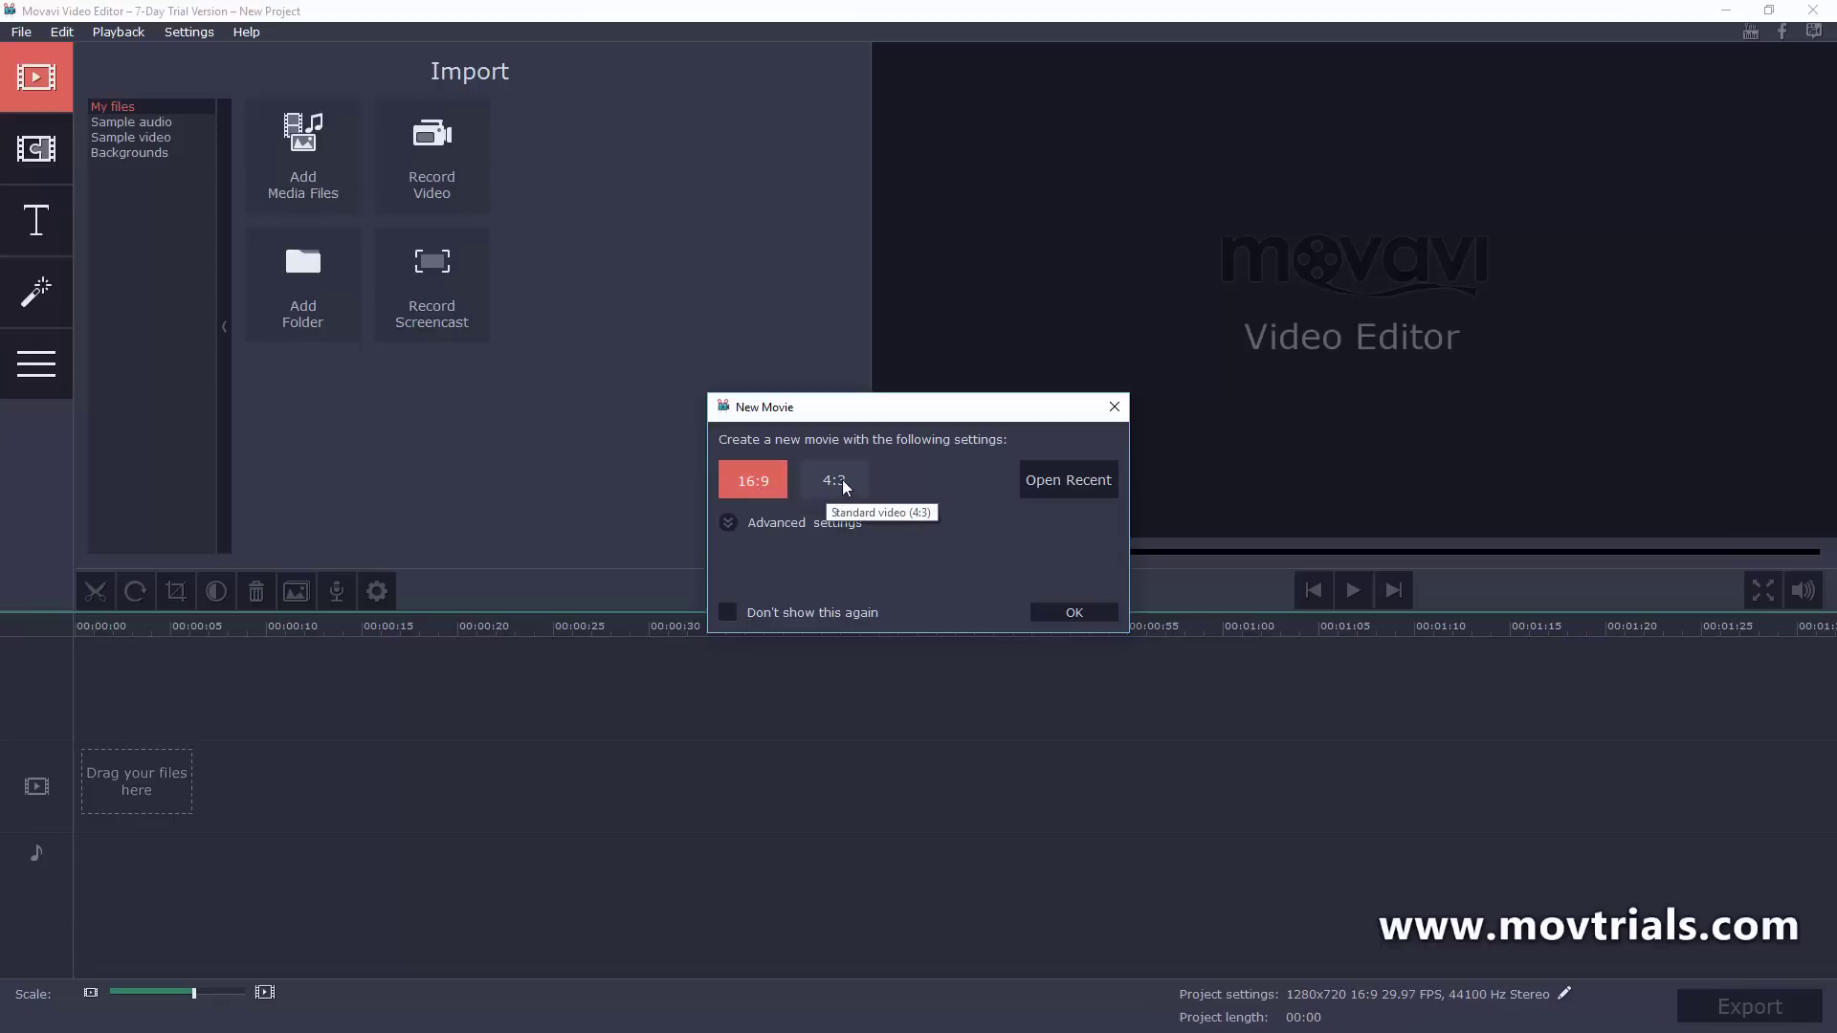
- Create a new 16:9 movie at 1280x720, 29.97 FPS with Letterbox resizing, and dismiss the welcome guide
left_click(768, 524)
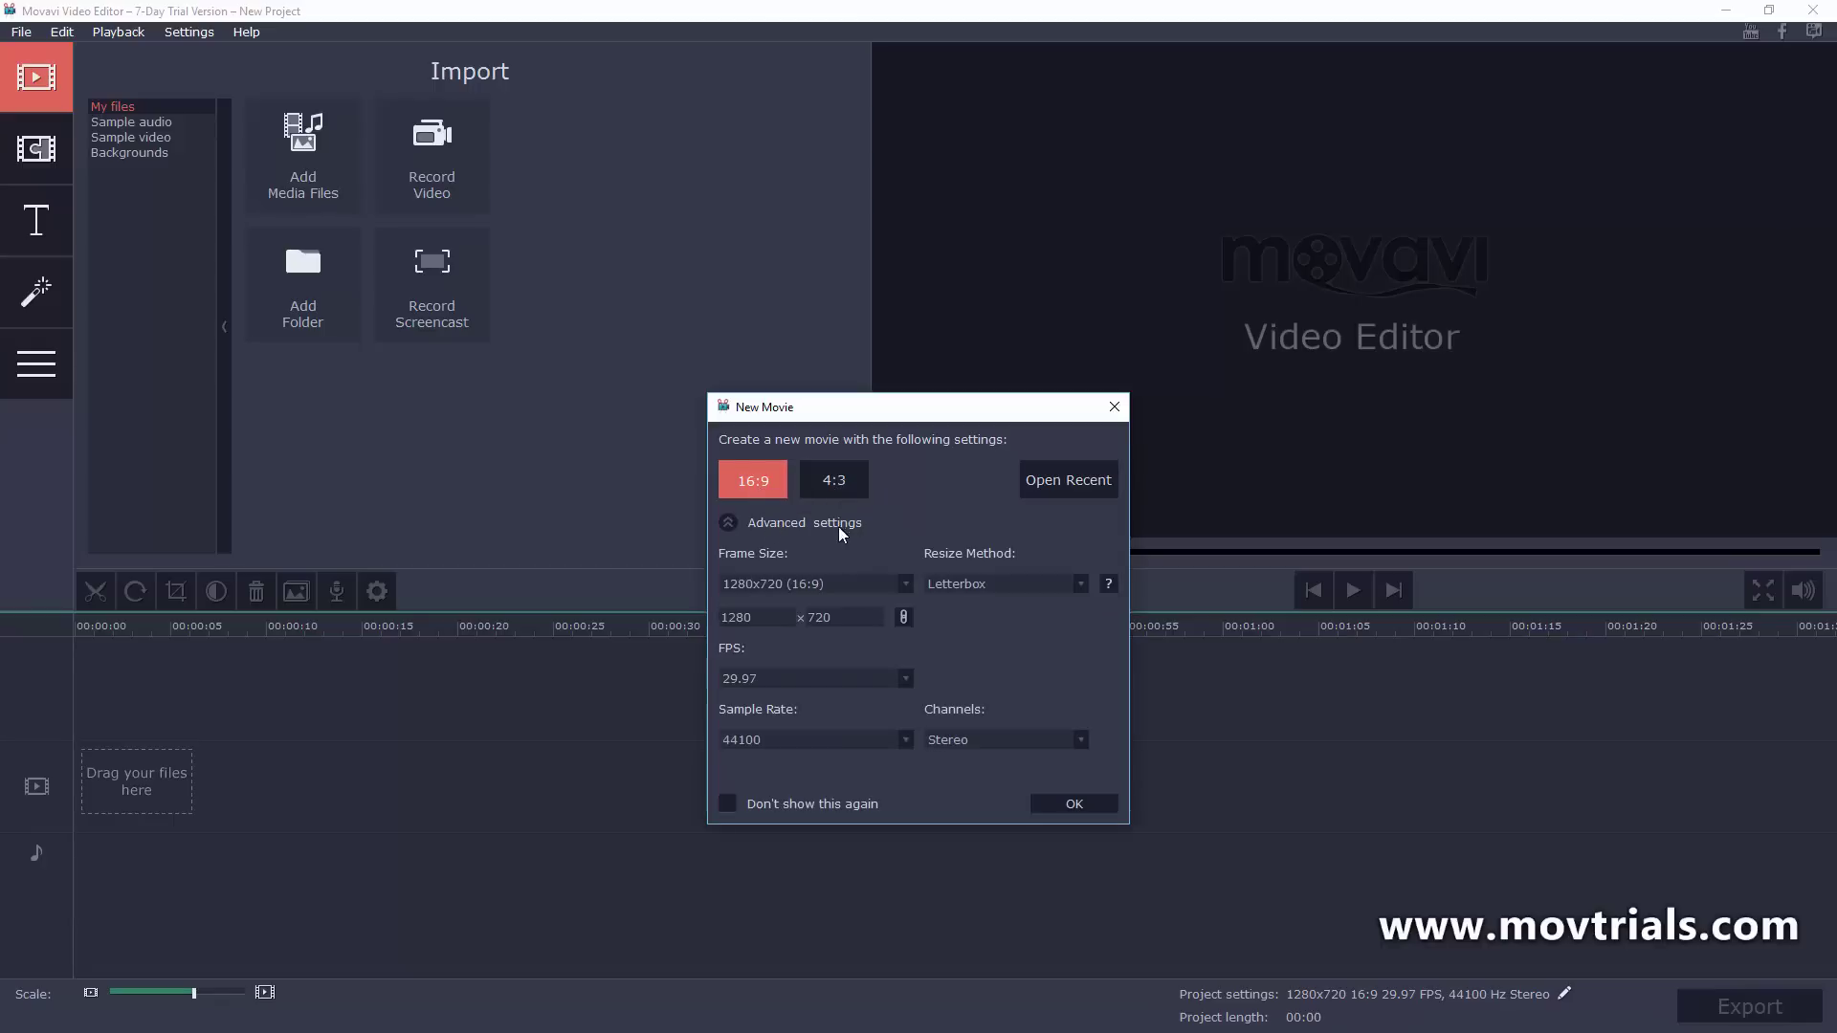
left_click(899, 582)
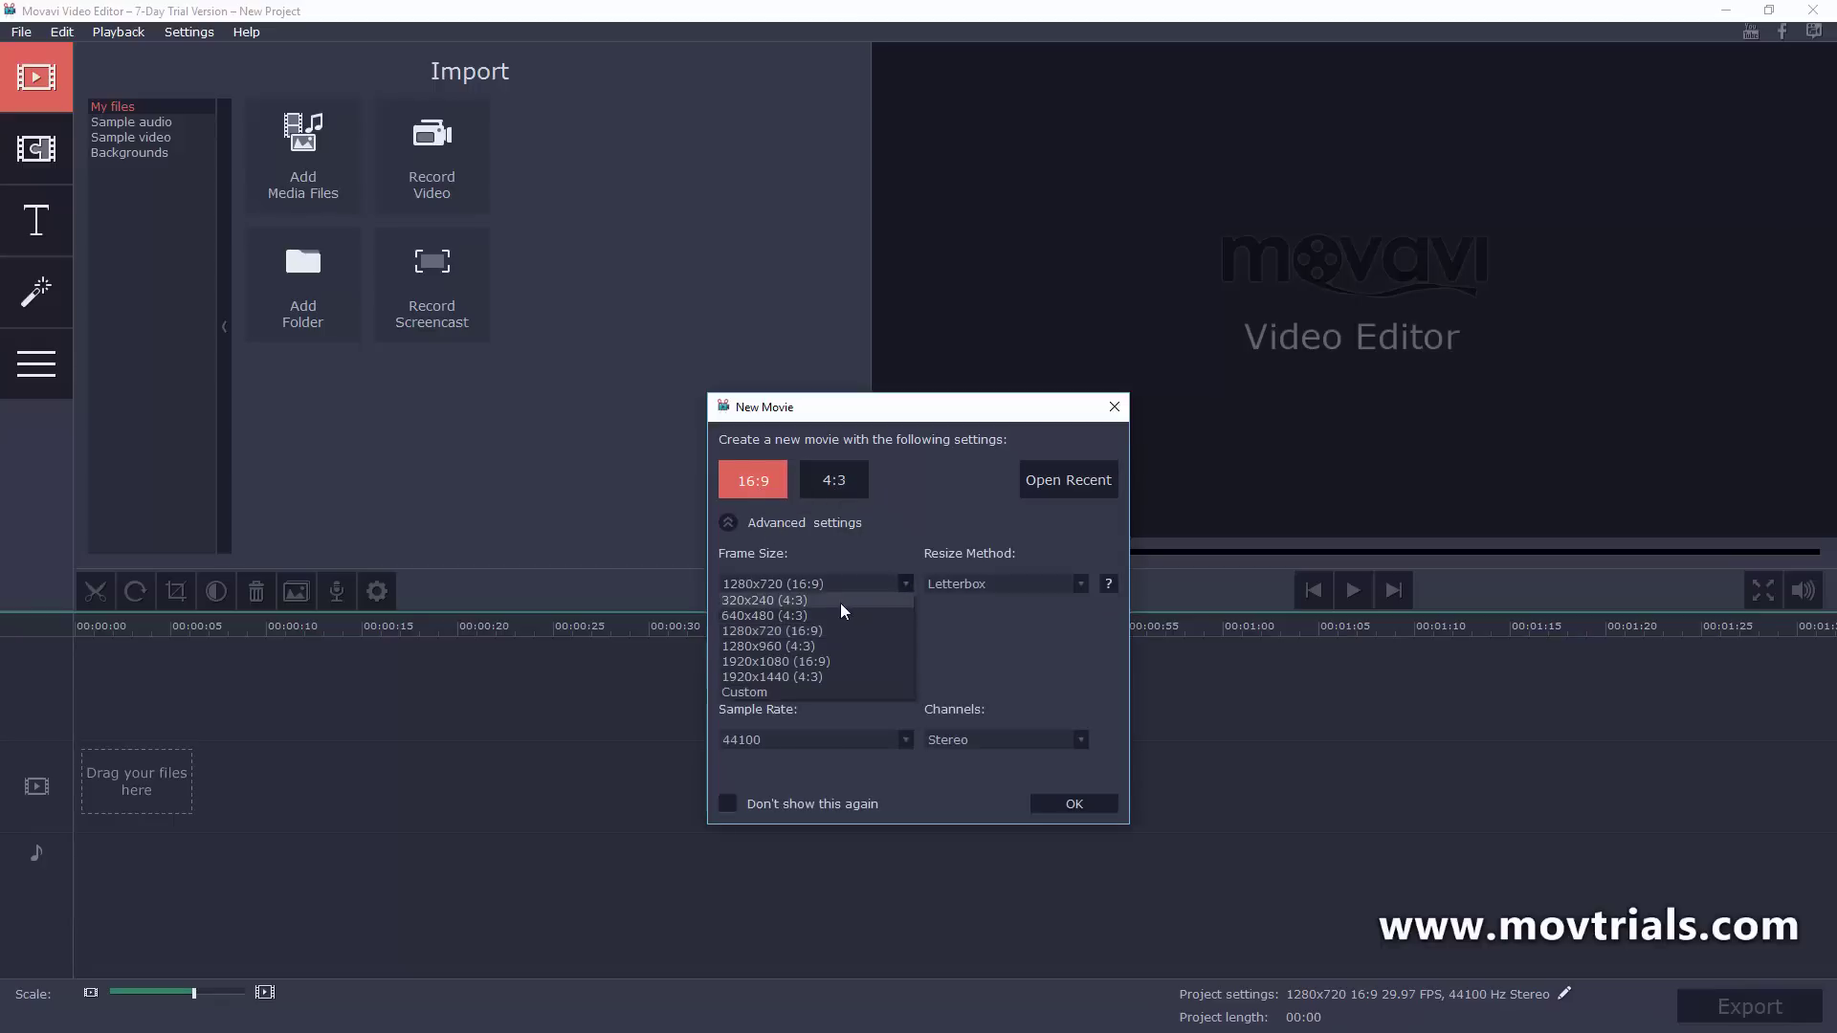
left_click(961, 639)
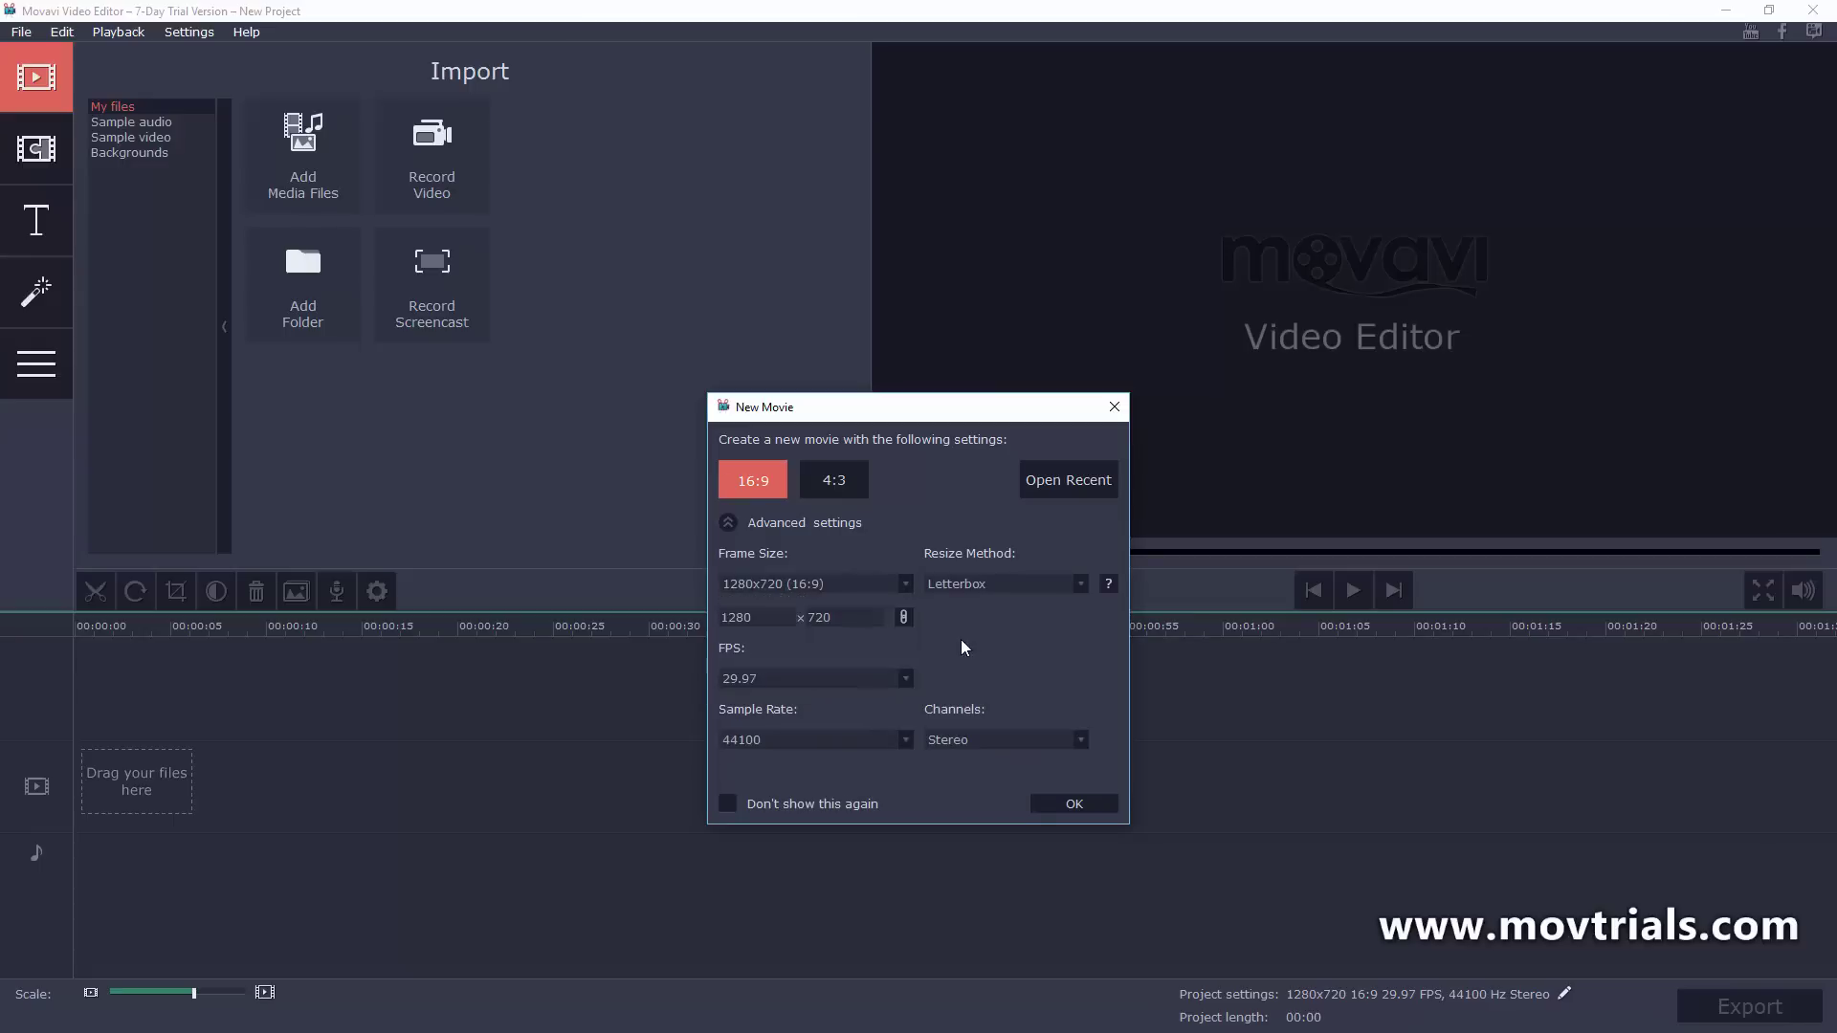
left_click(1071, 584)
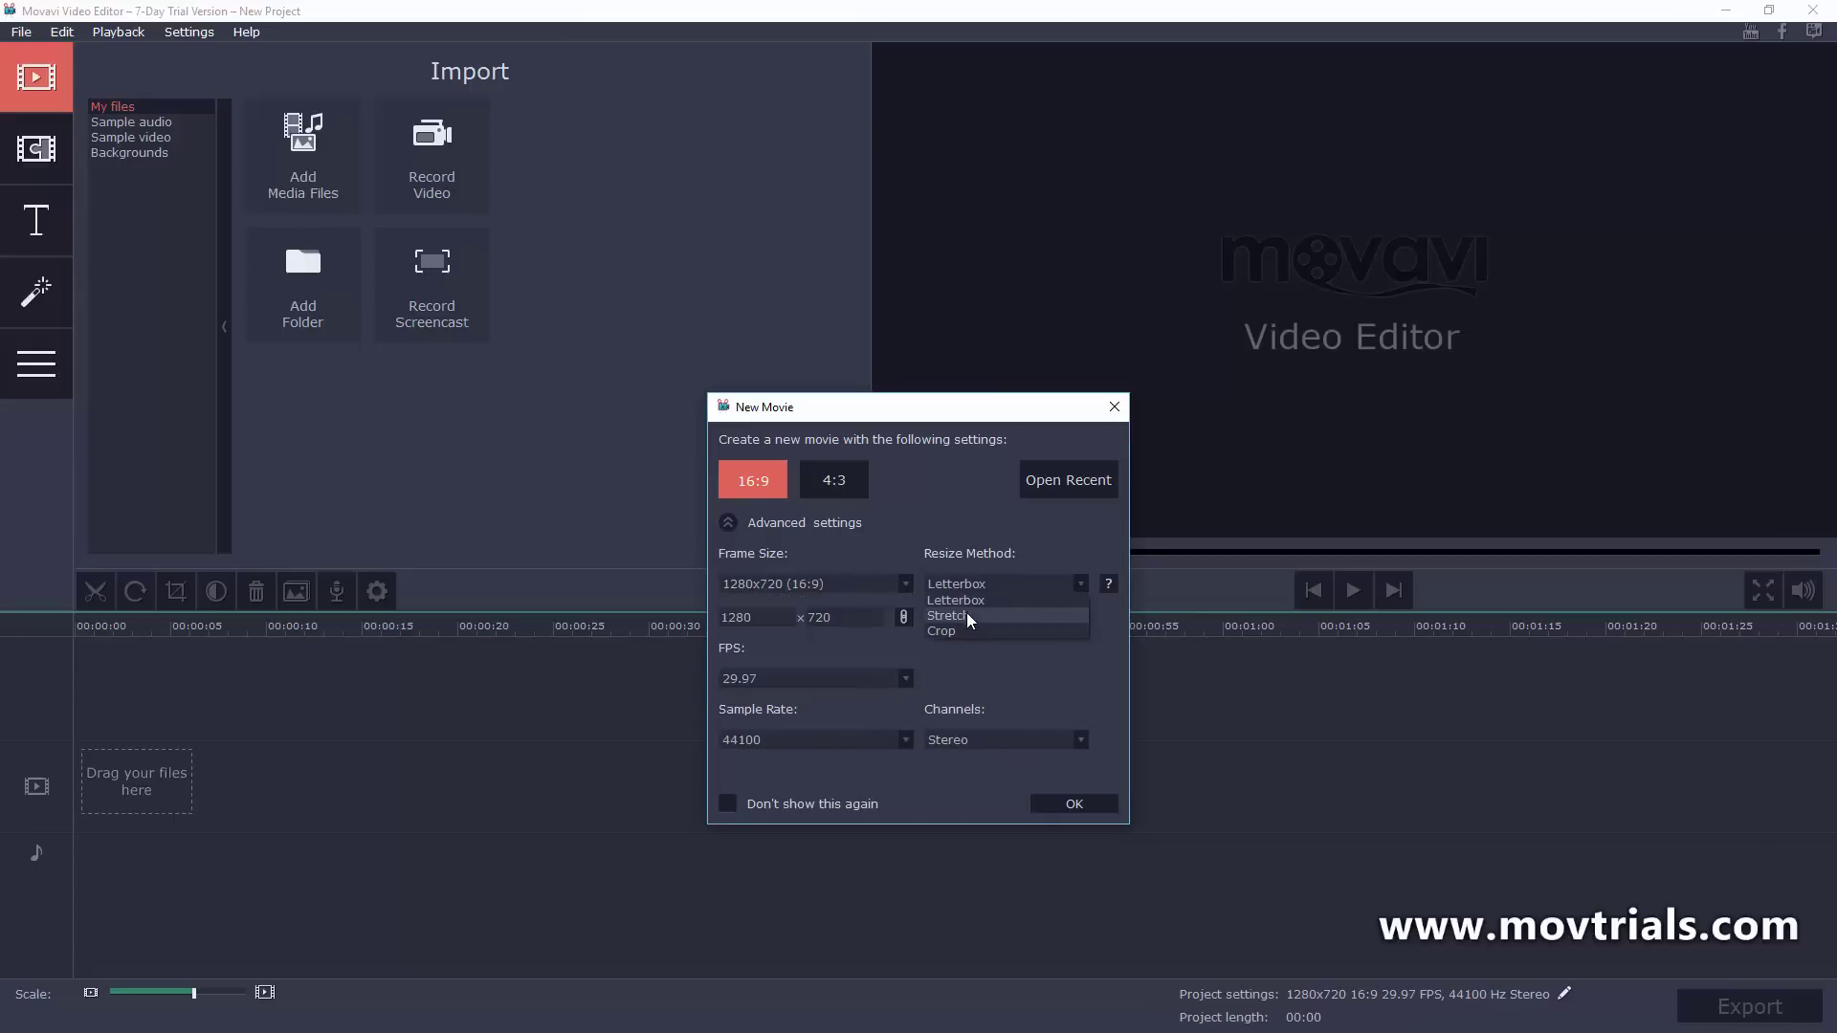
left_click(1110, 588)
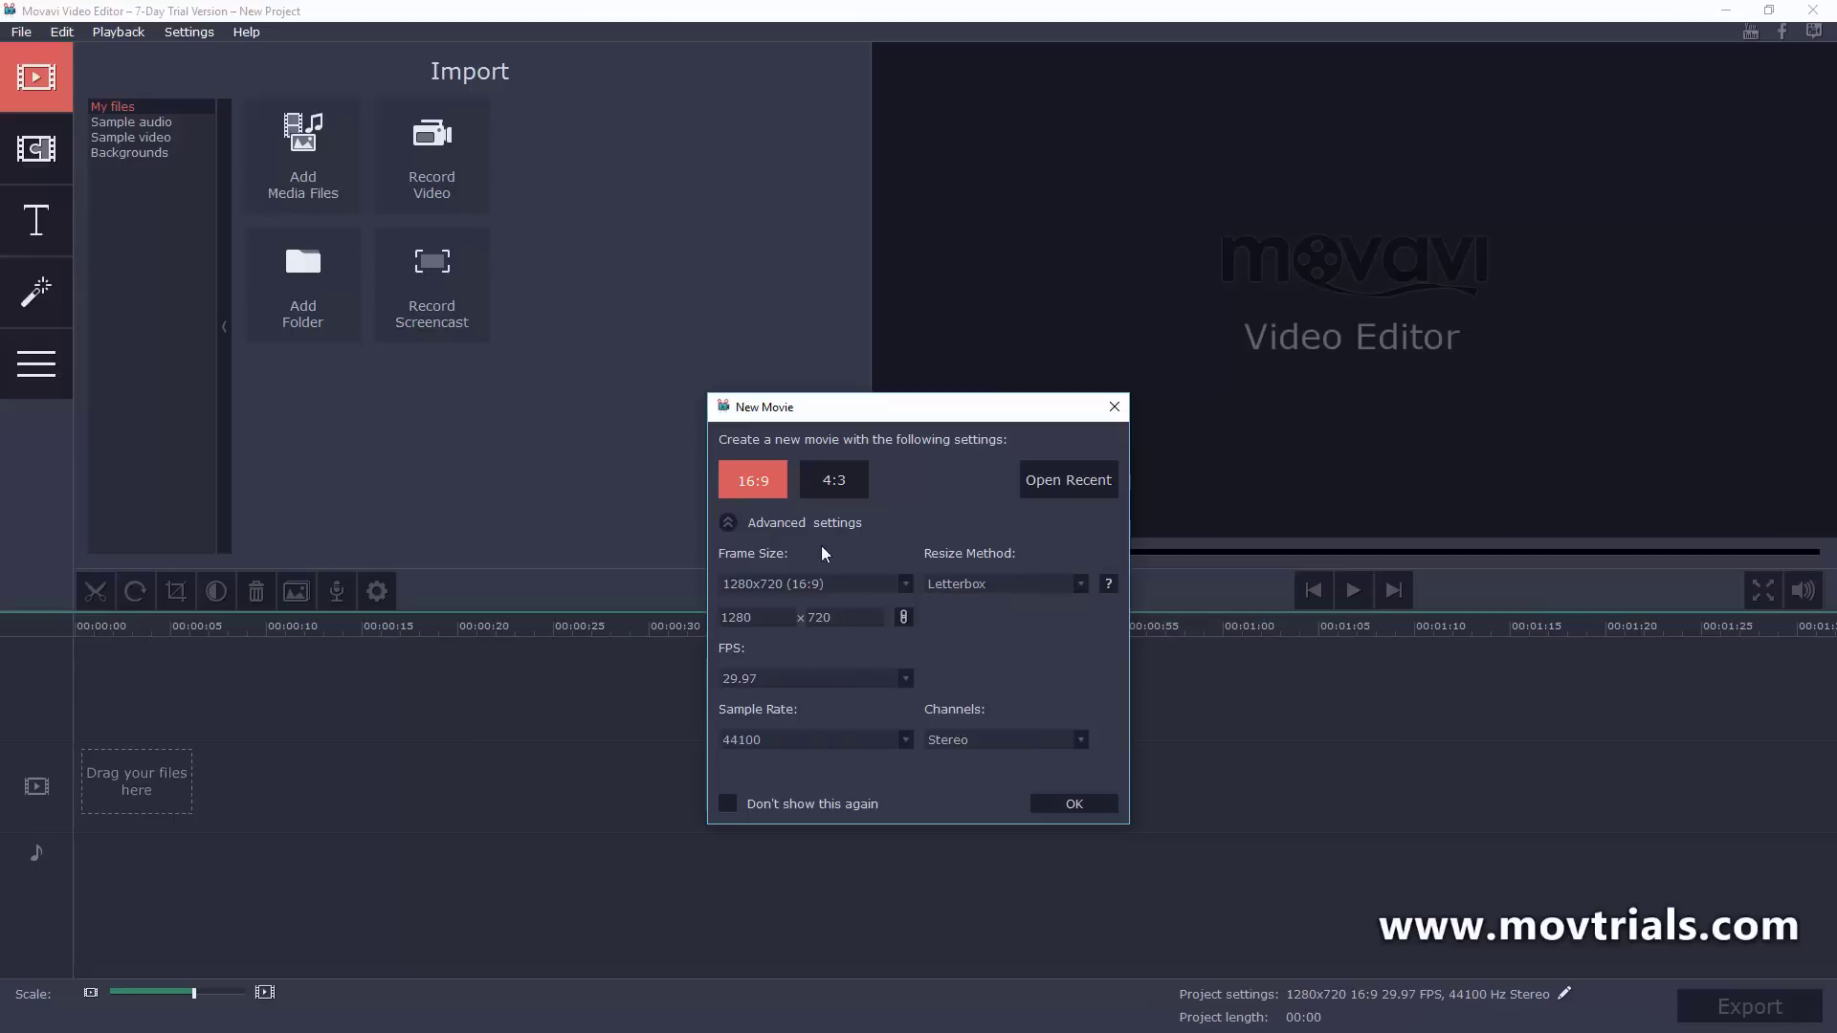
left_click(1091, 805)
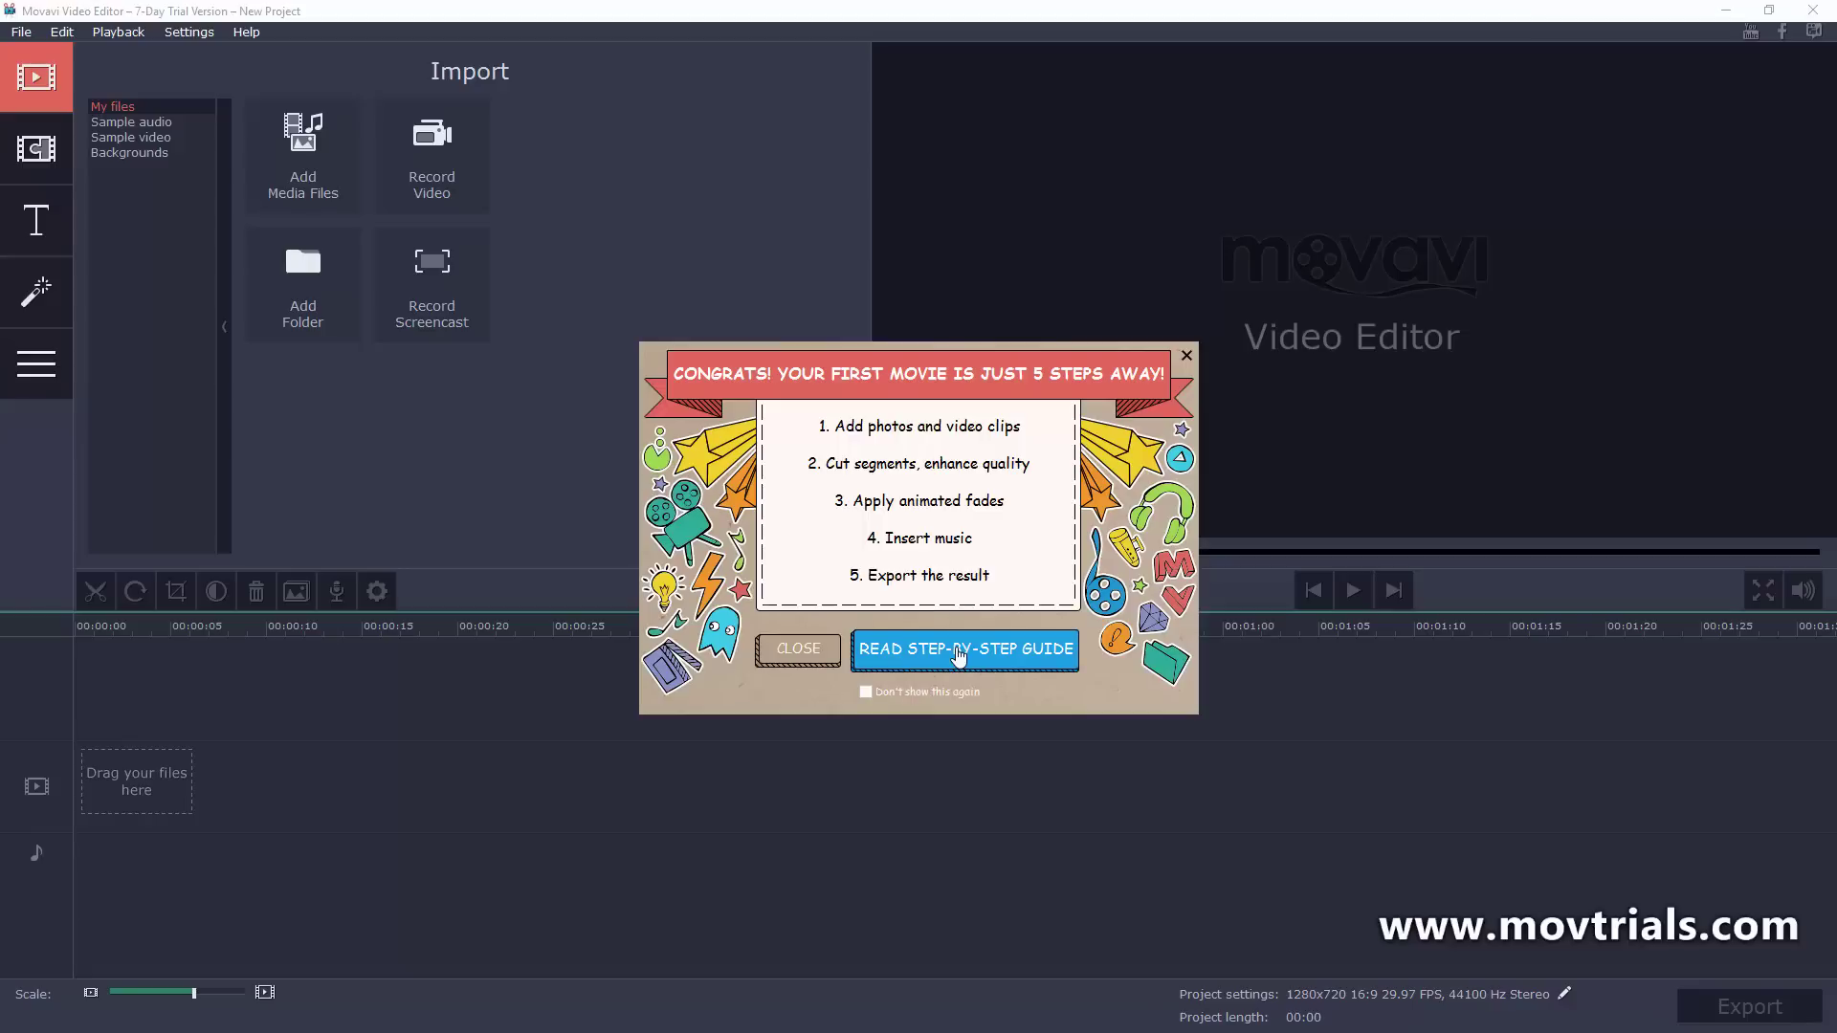
left_click(797, 652)
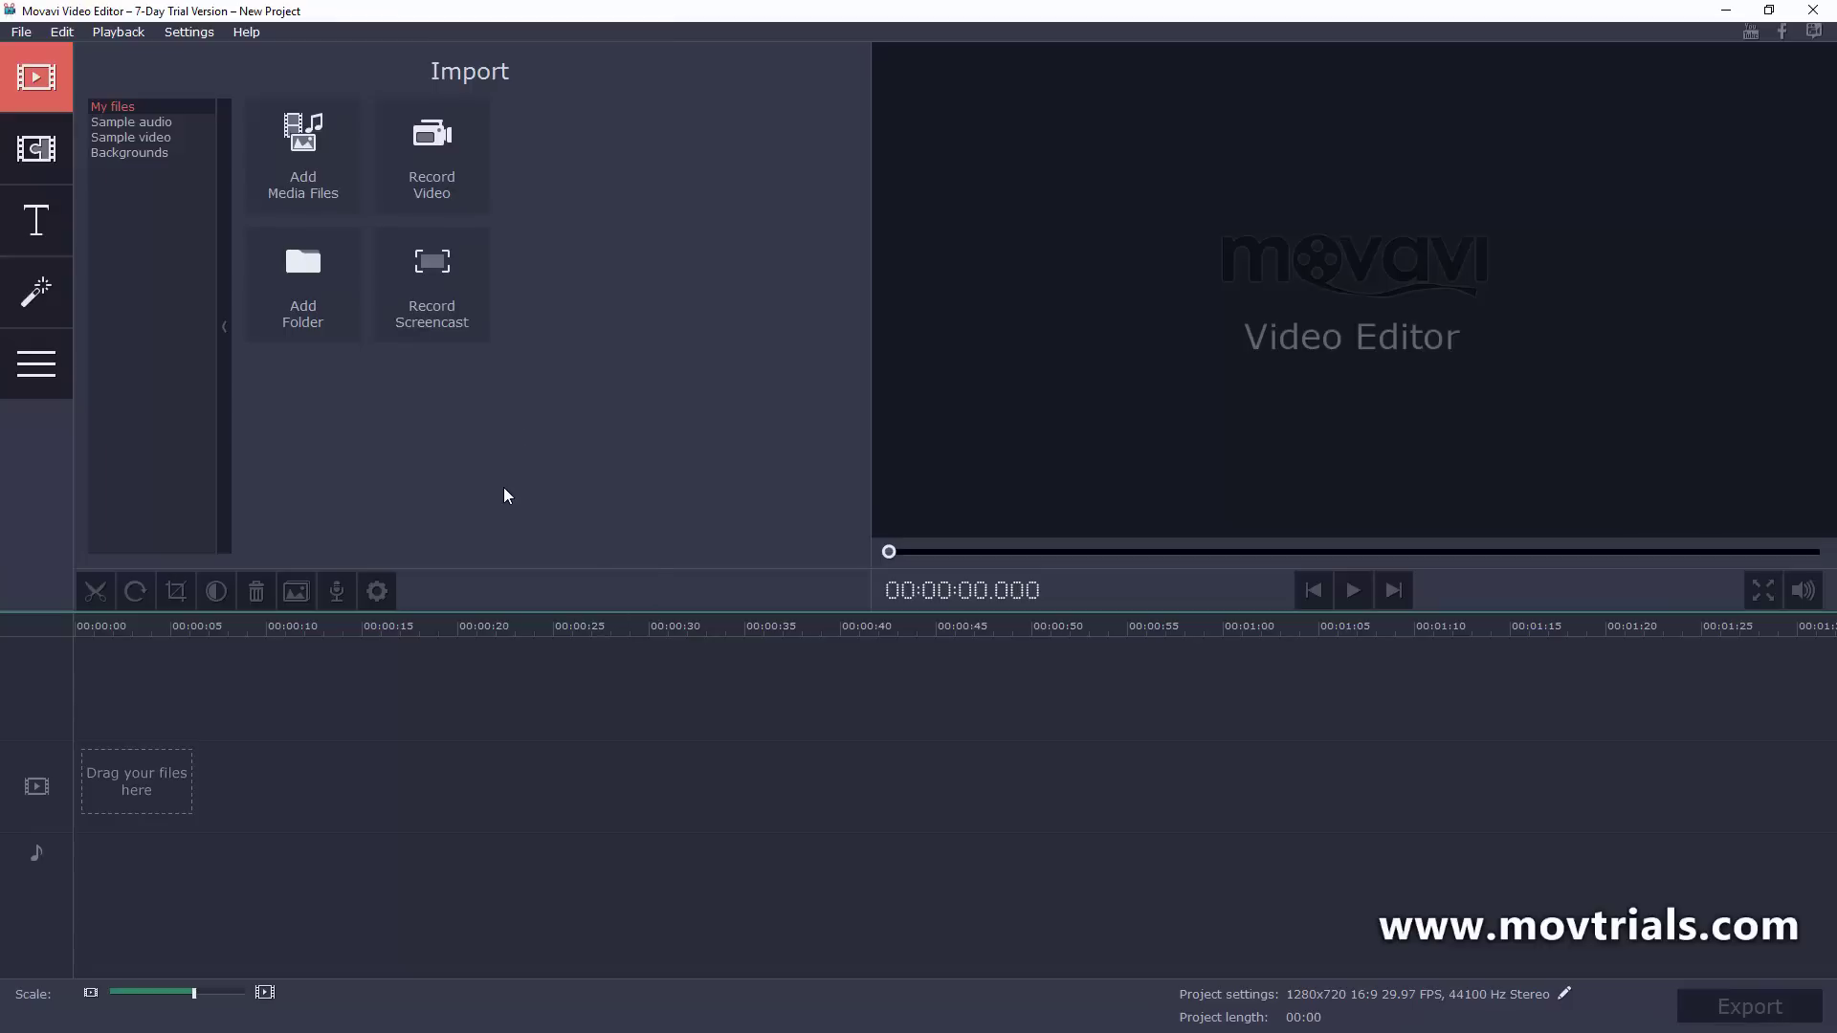
- Import all the video clips and images from the Travel folder into the timeline and clear the selection
left_click(324, 184)
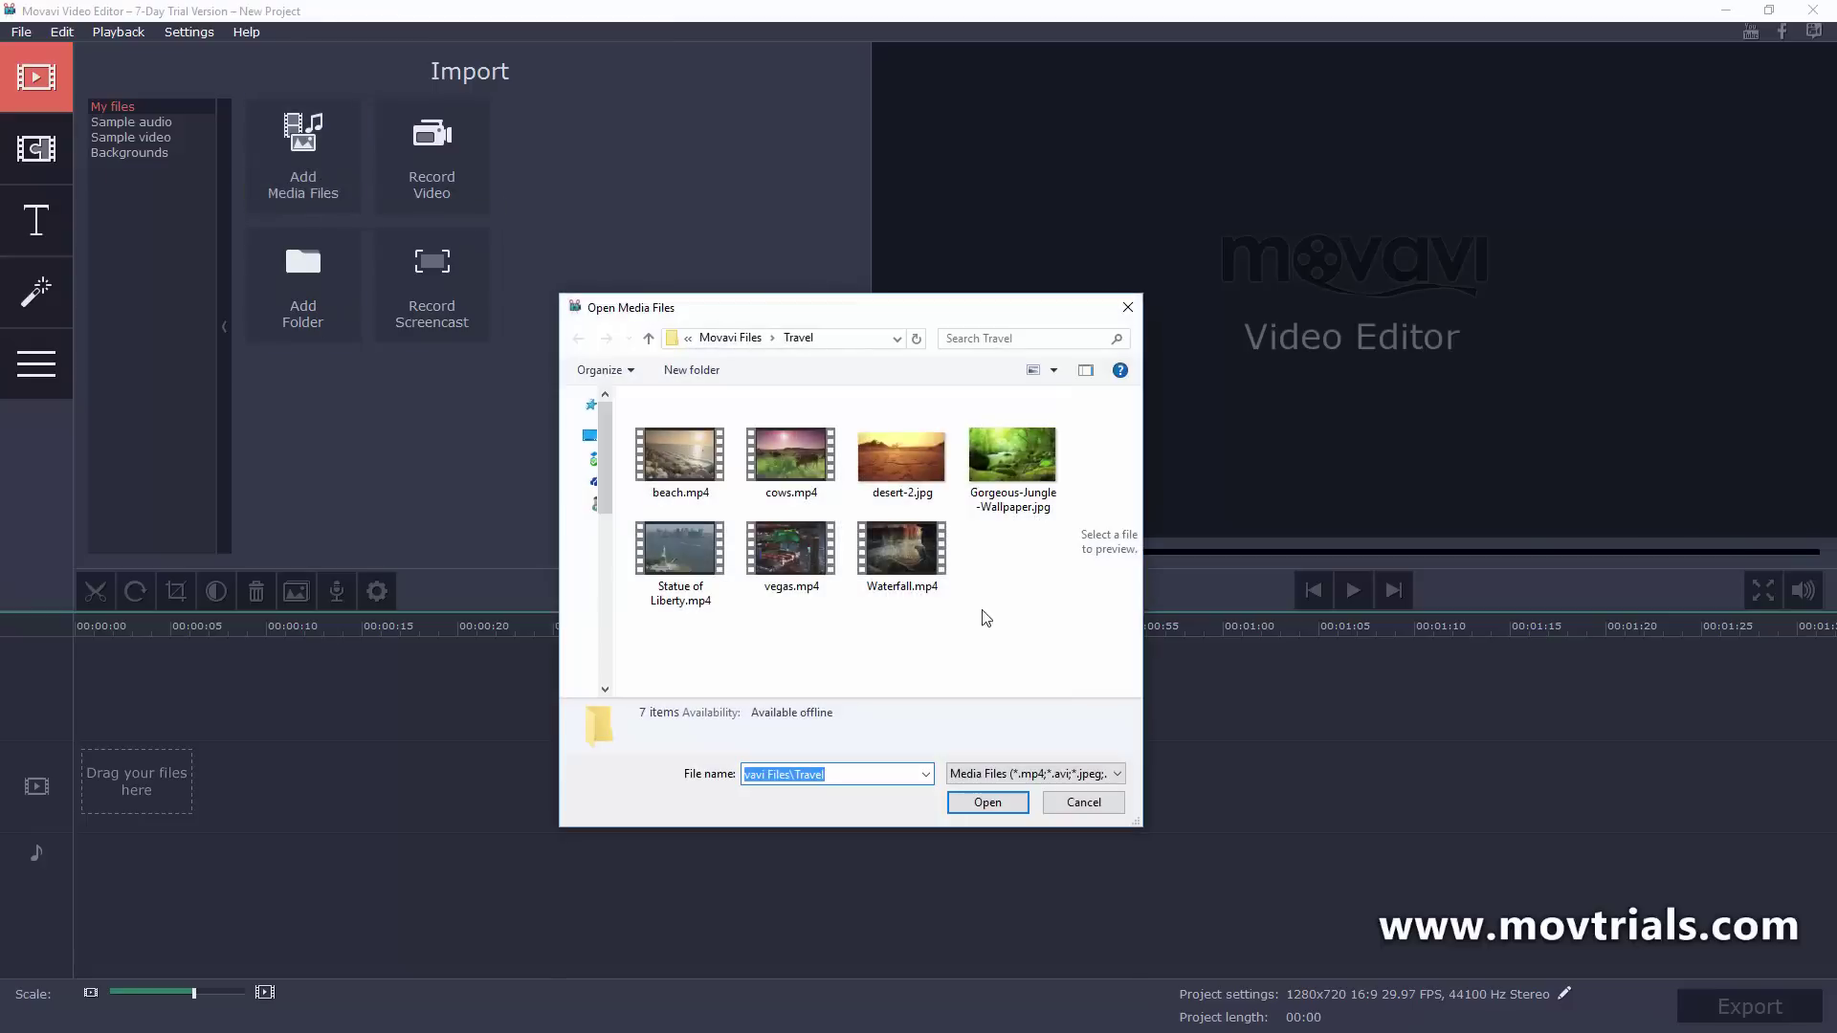
left_click_drag(1034, 603, 681, 444)
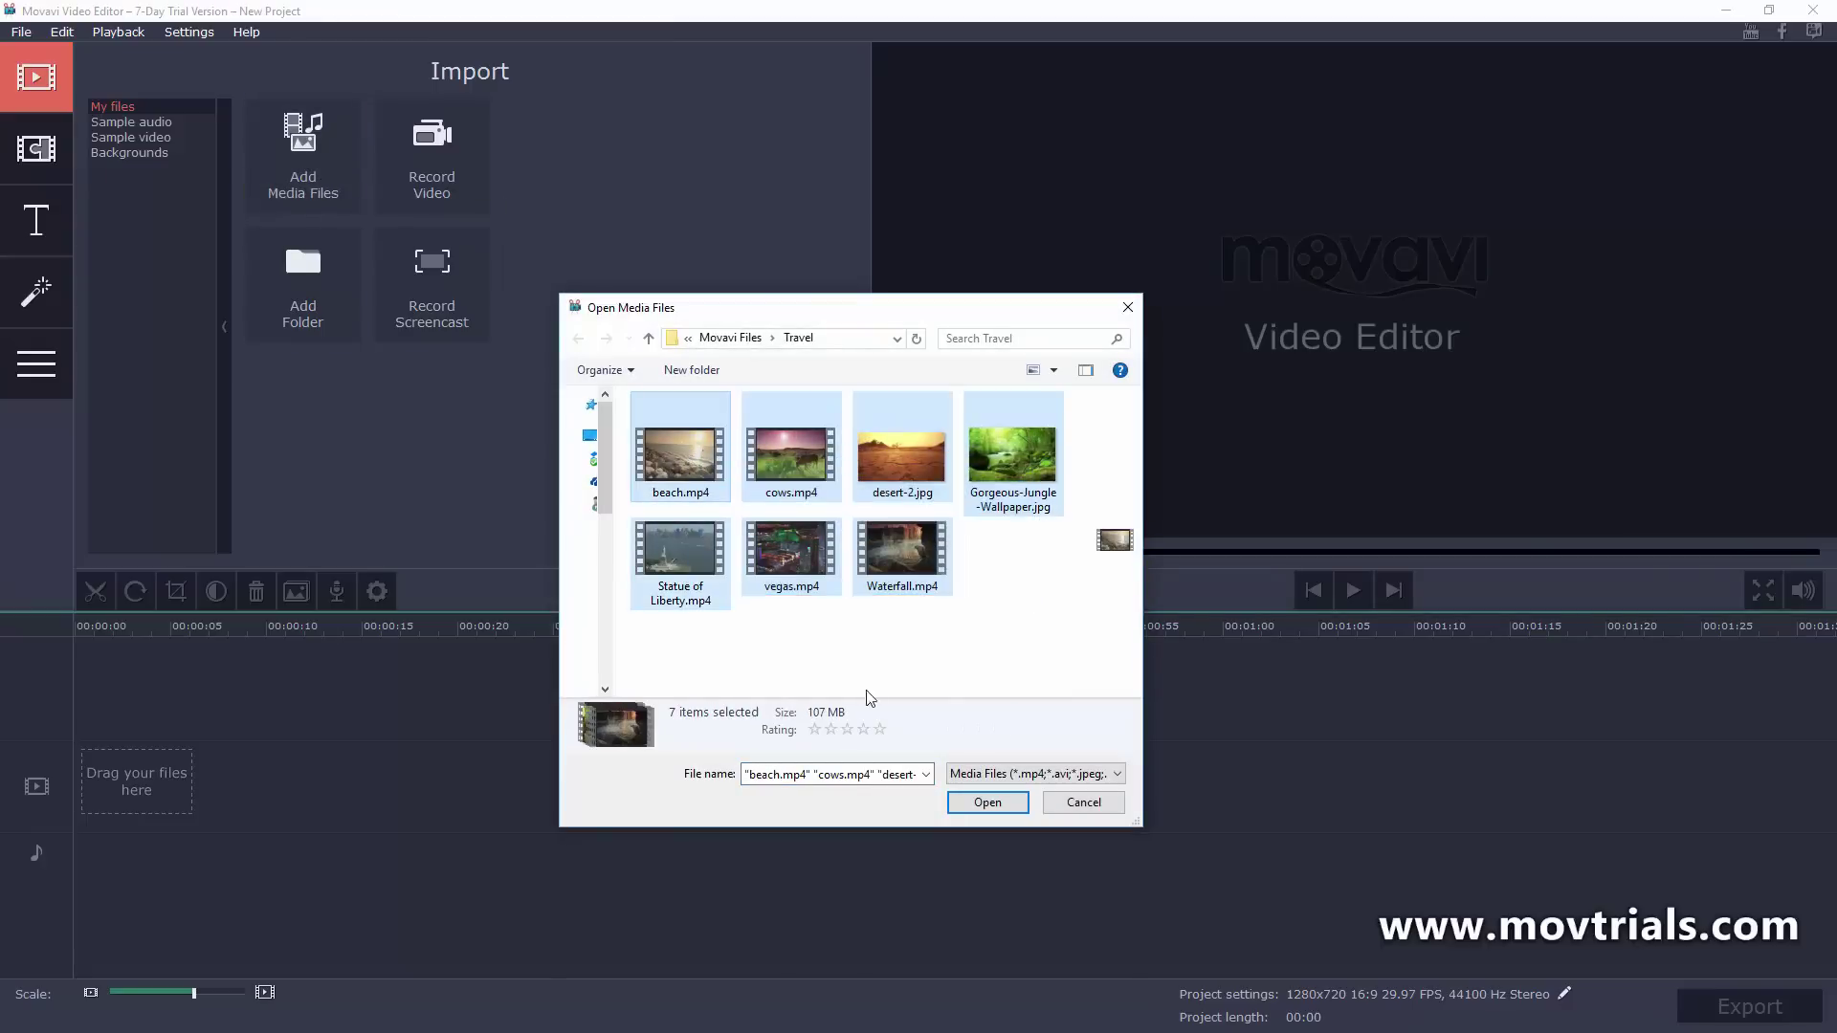
left_click(962, 804)
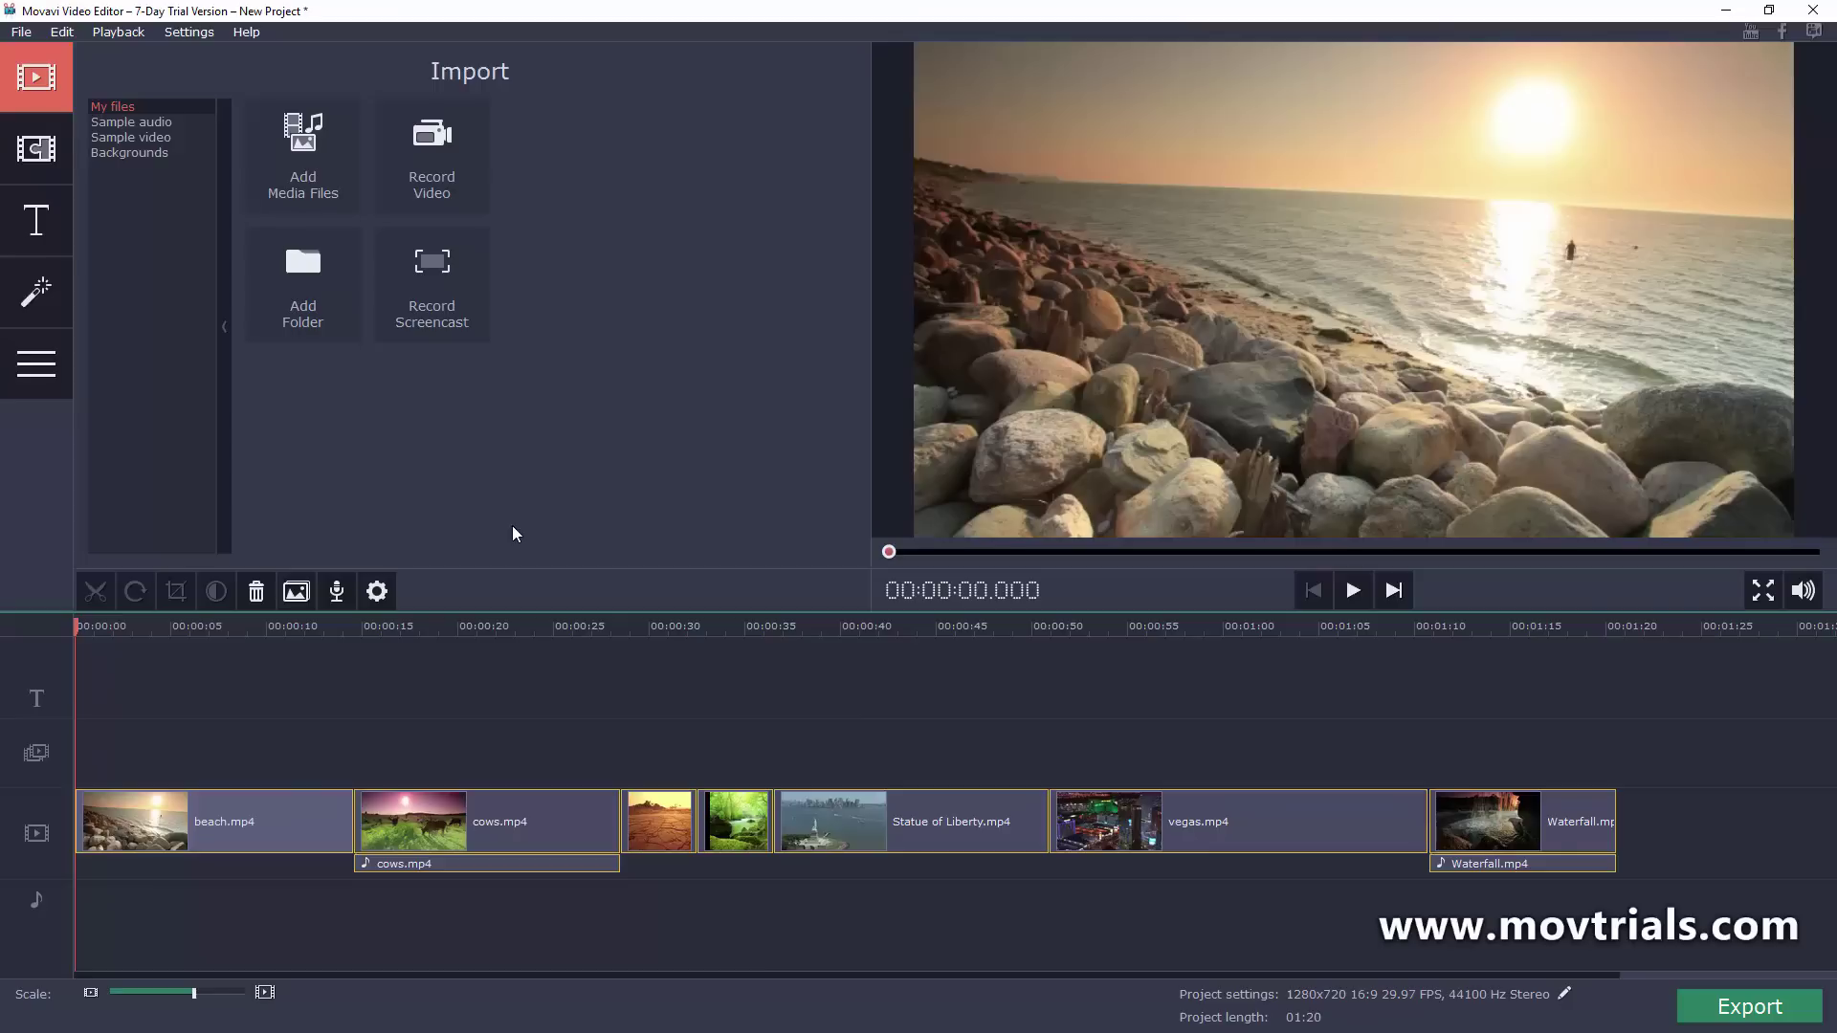
left_click(486, 728)
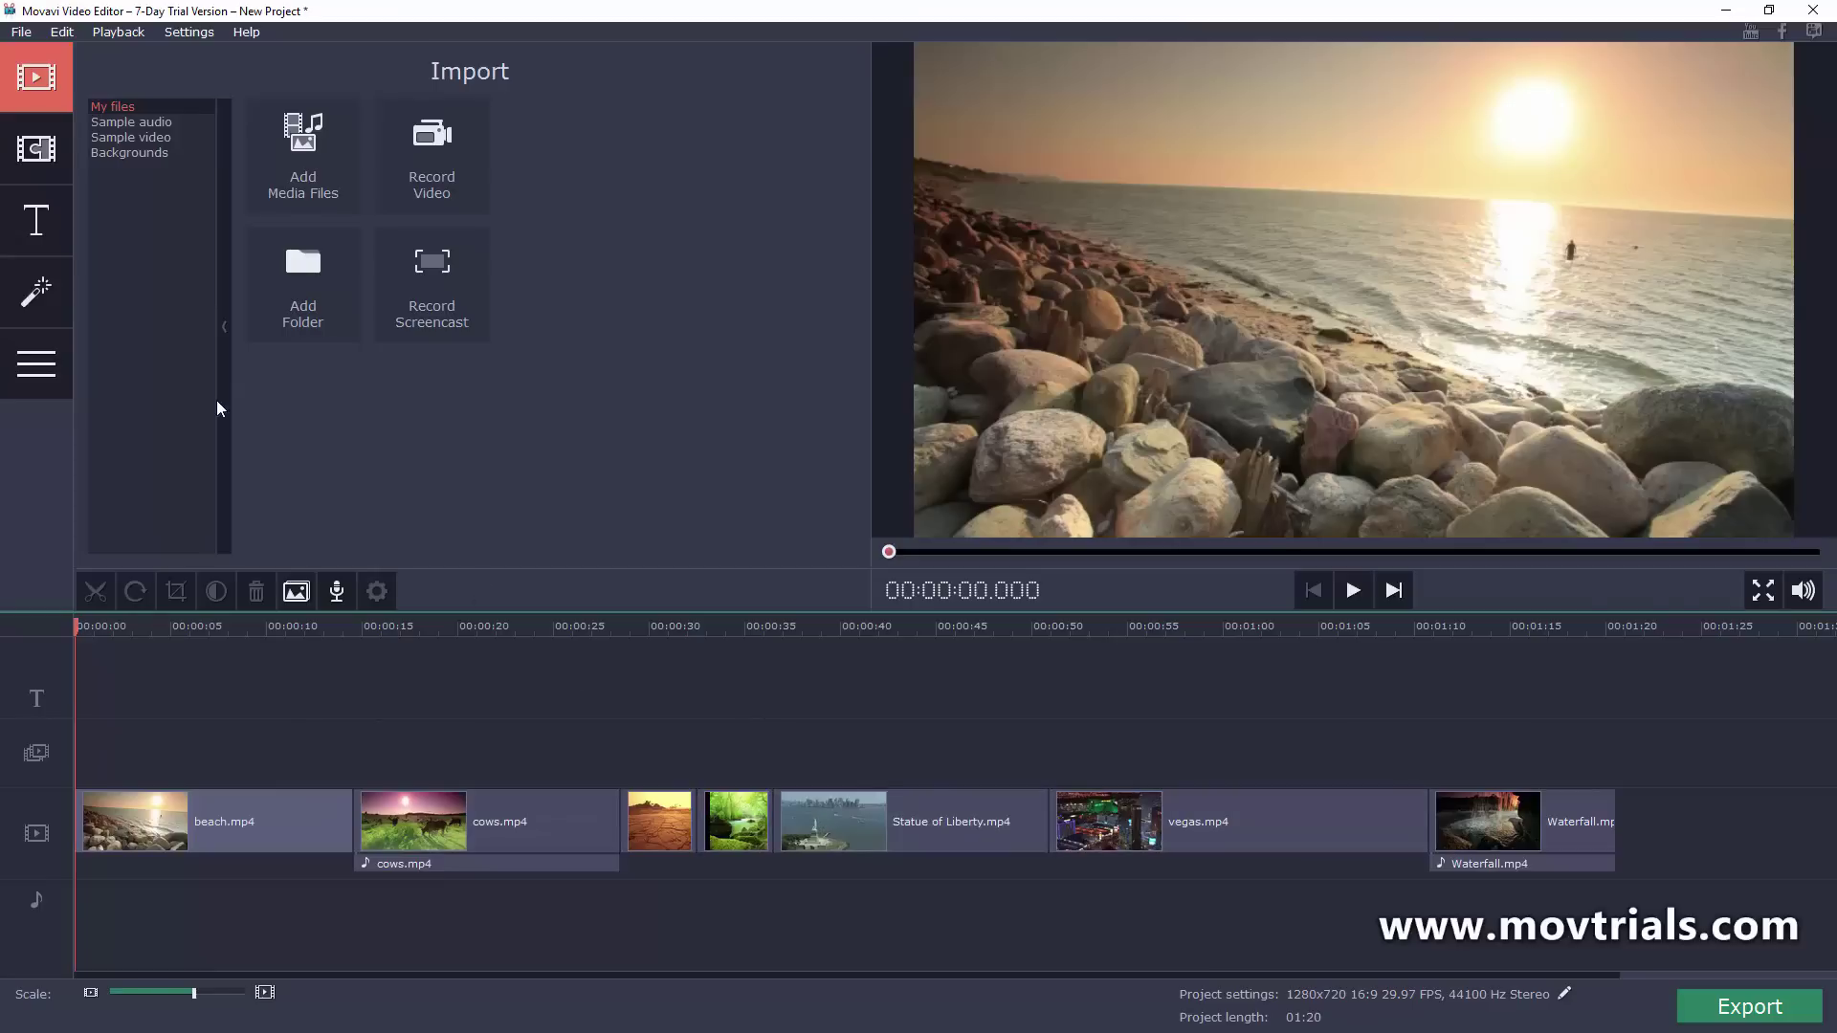
- Look through the built-in sample audio, sample video and background collections, and return to My files
left_click(140, 126)
left_click(134, 140)
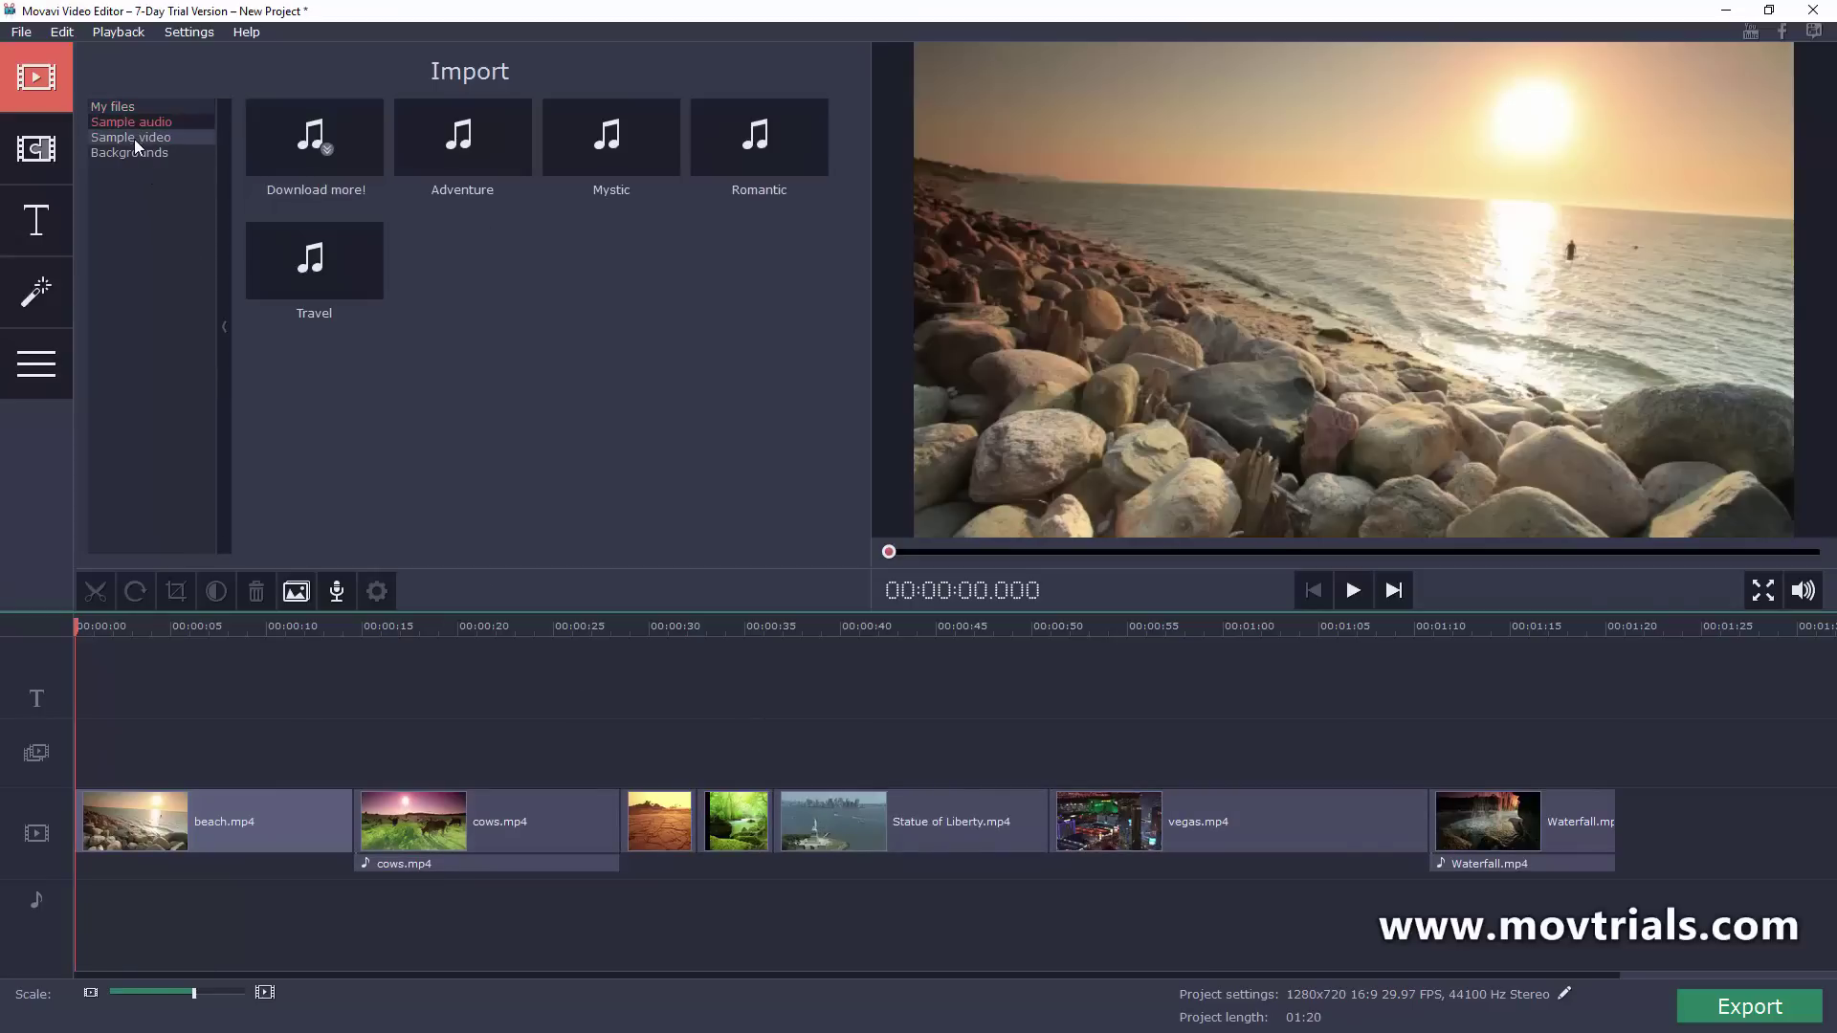
left_click(130, 151)
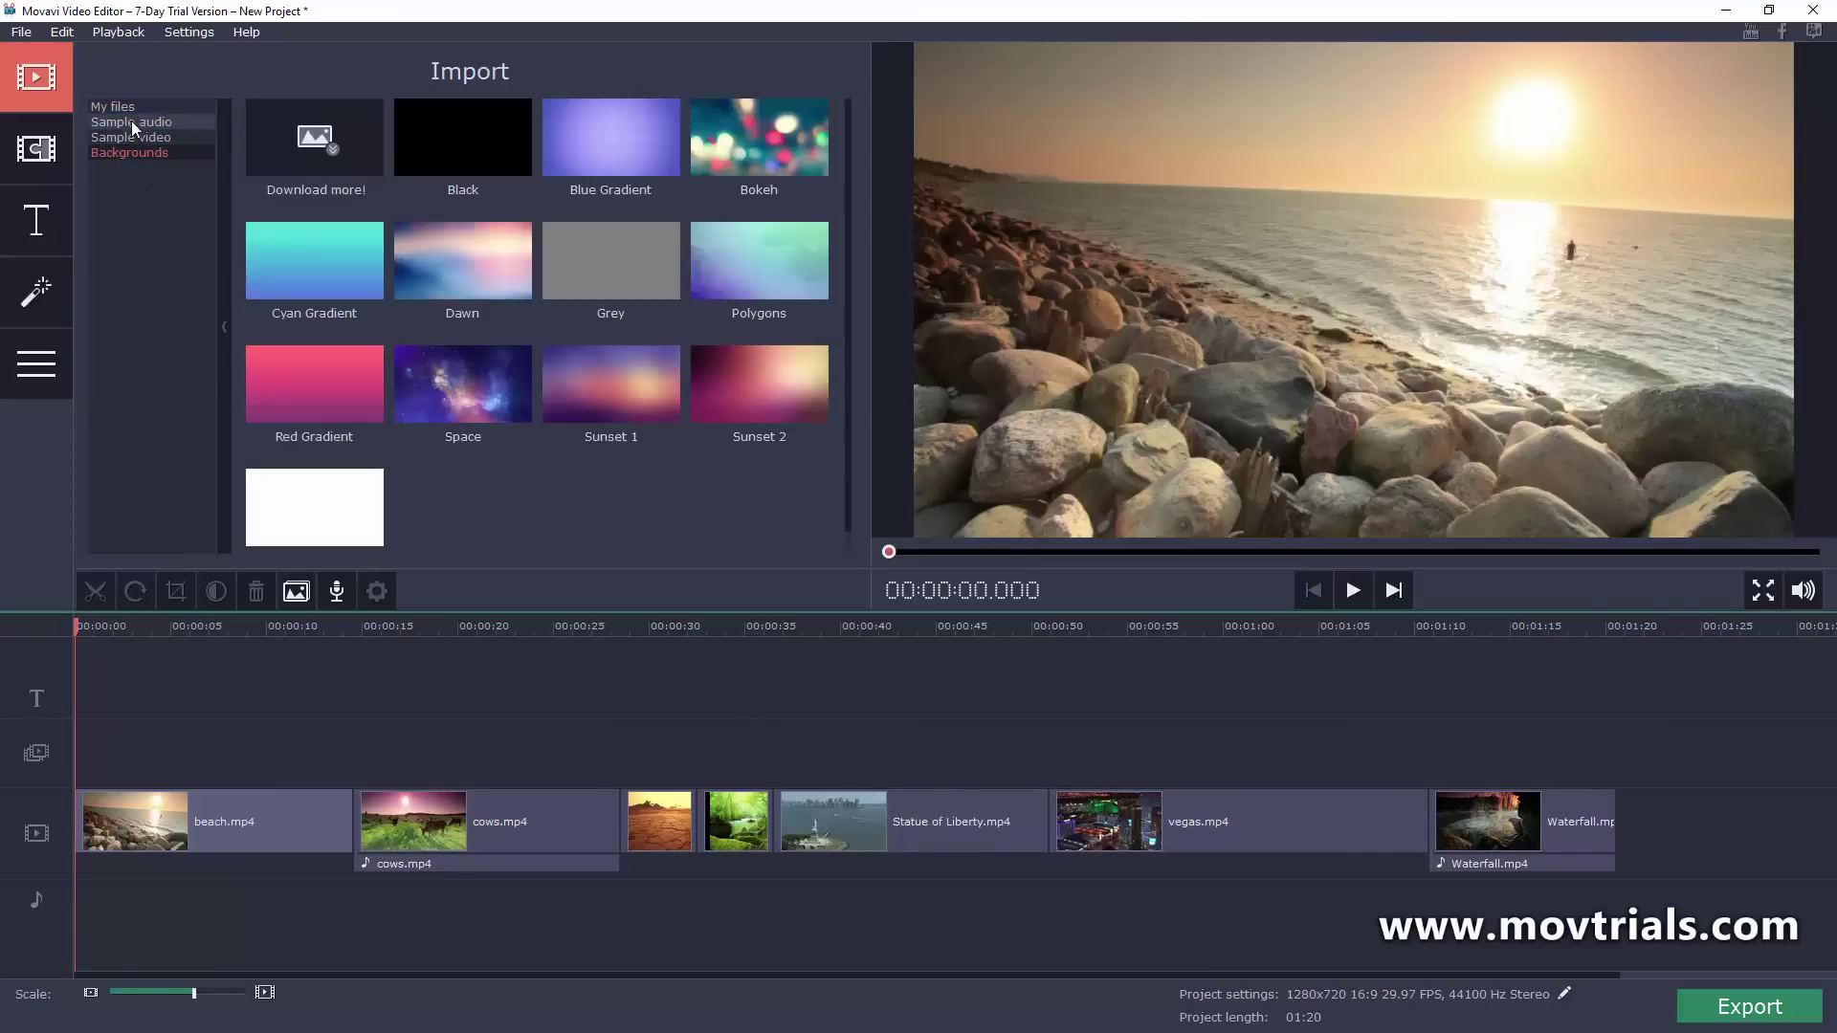
left_click(124, 109)
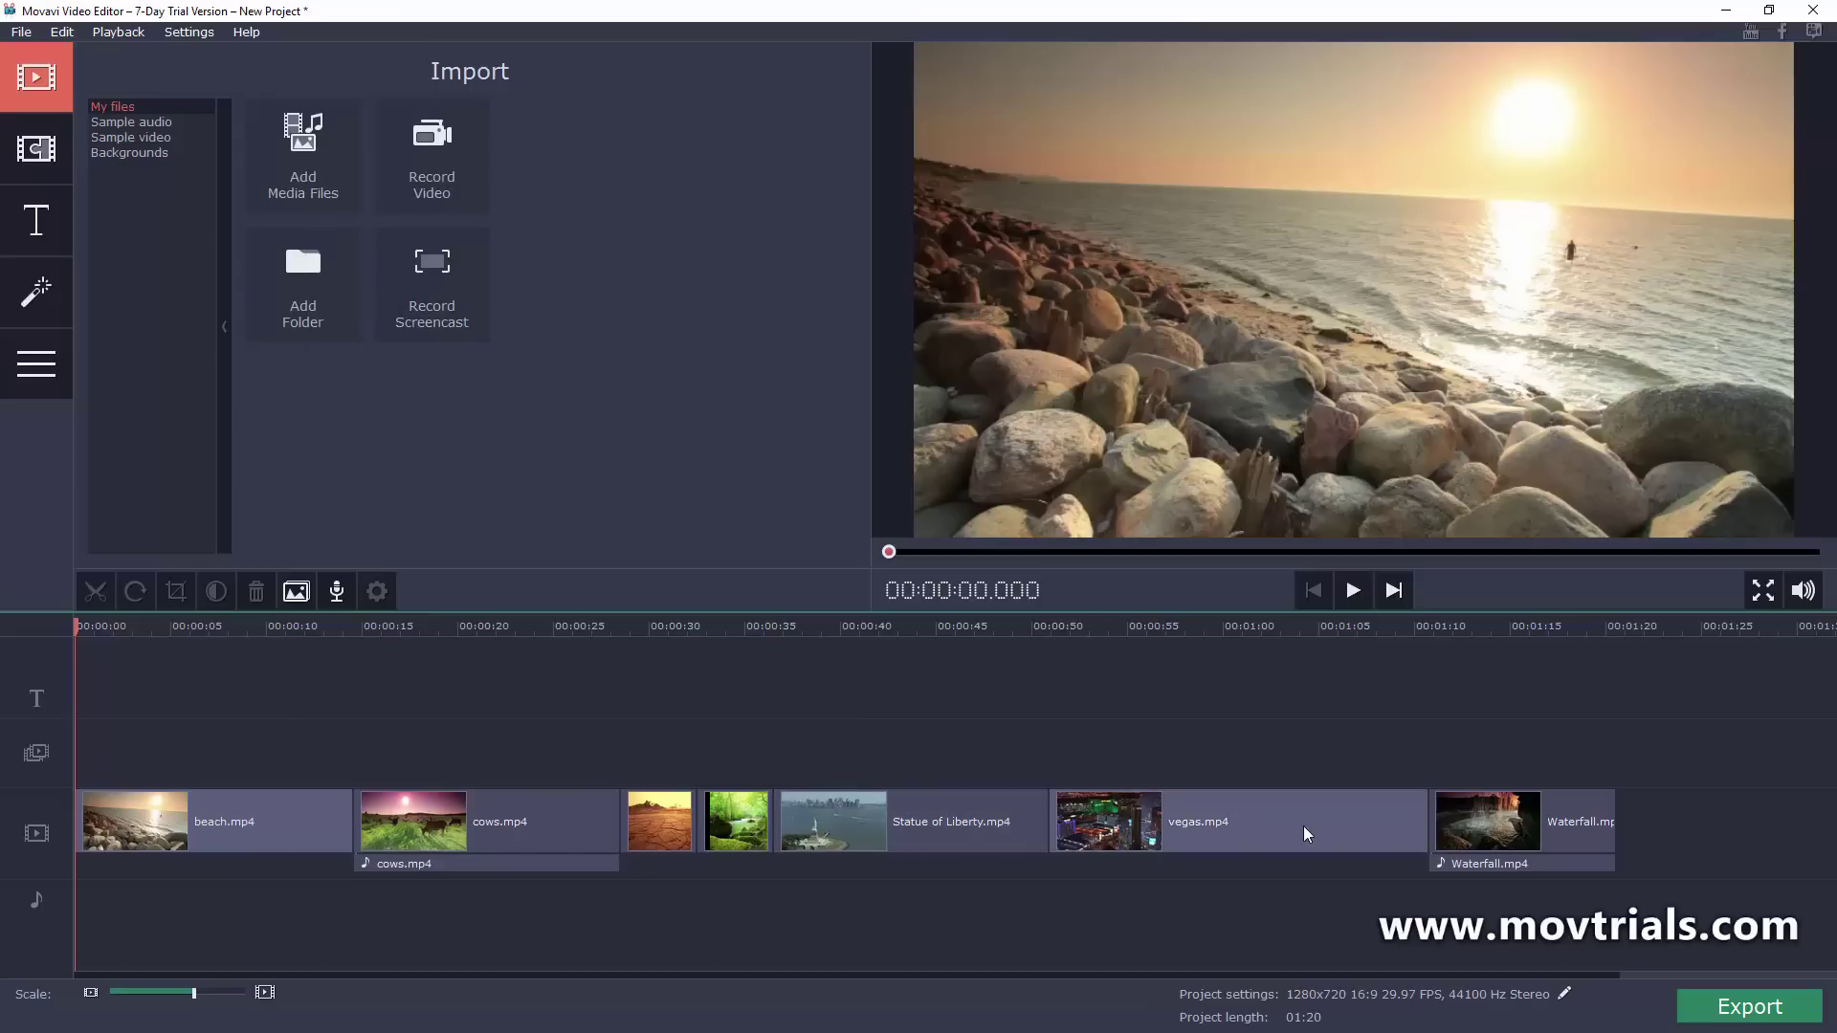
- Examine the imported clips and images along the timeline, checking which clips carry an attached audio track
left_click(239, 825)
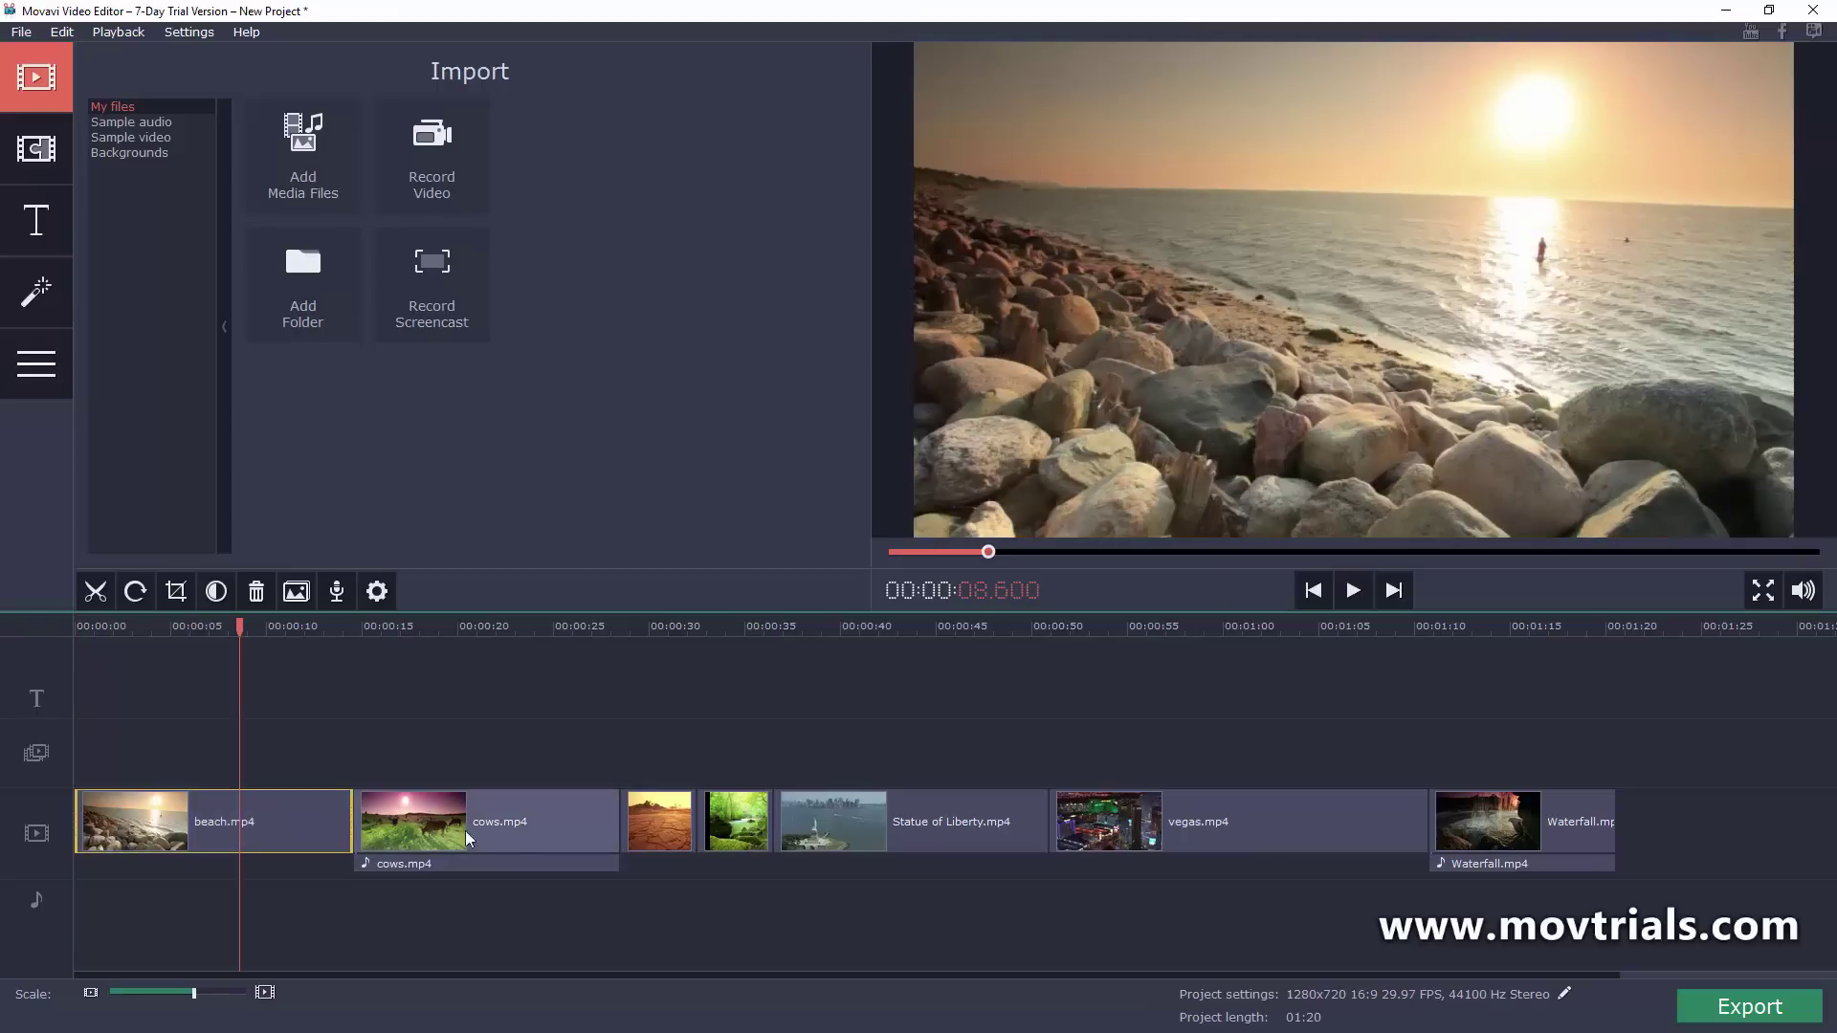
left_click(514, 837)
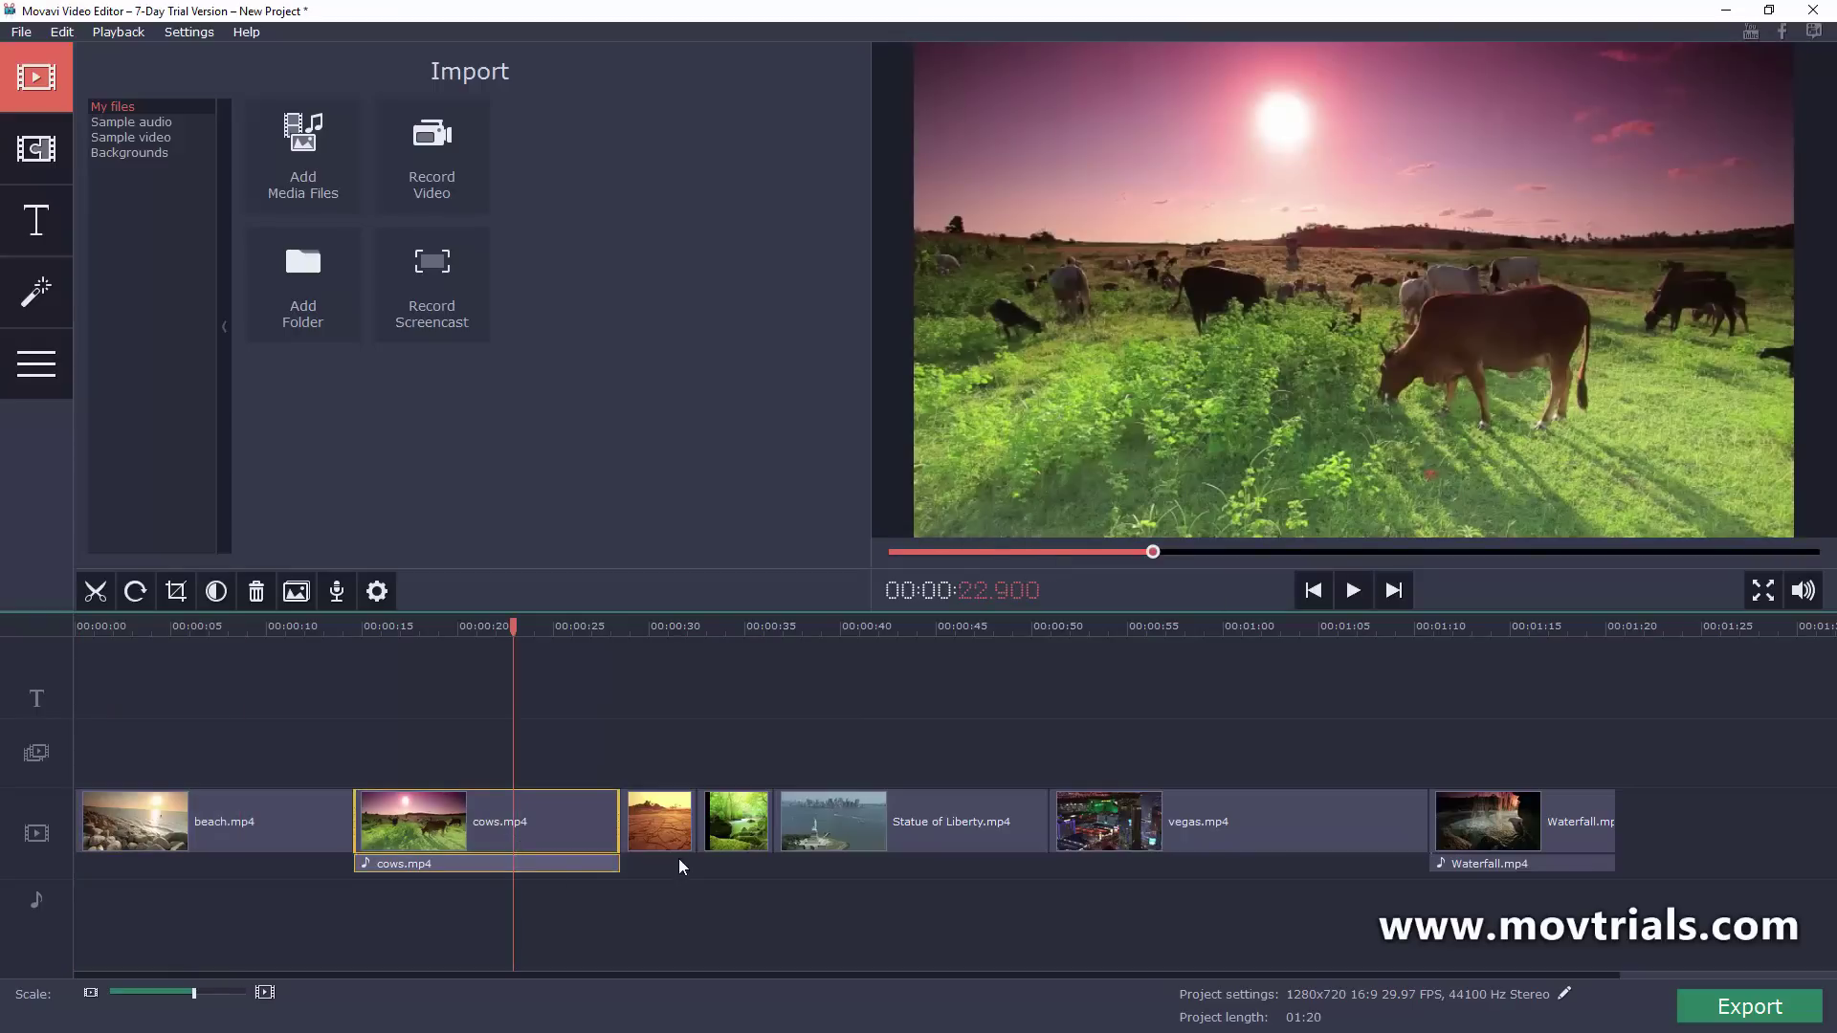
left_click(679, 838)
left_click(735, 832)
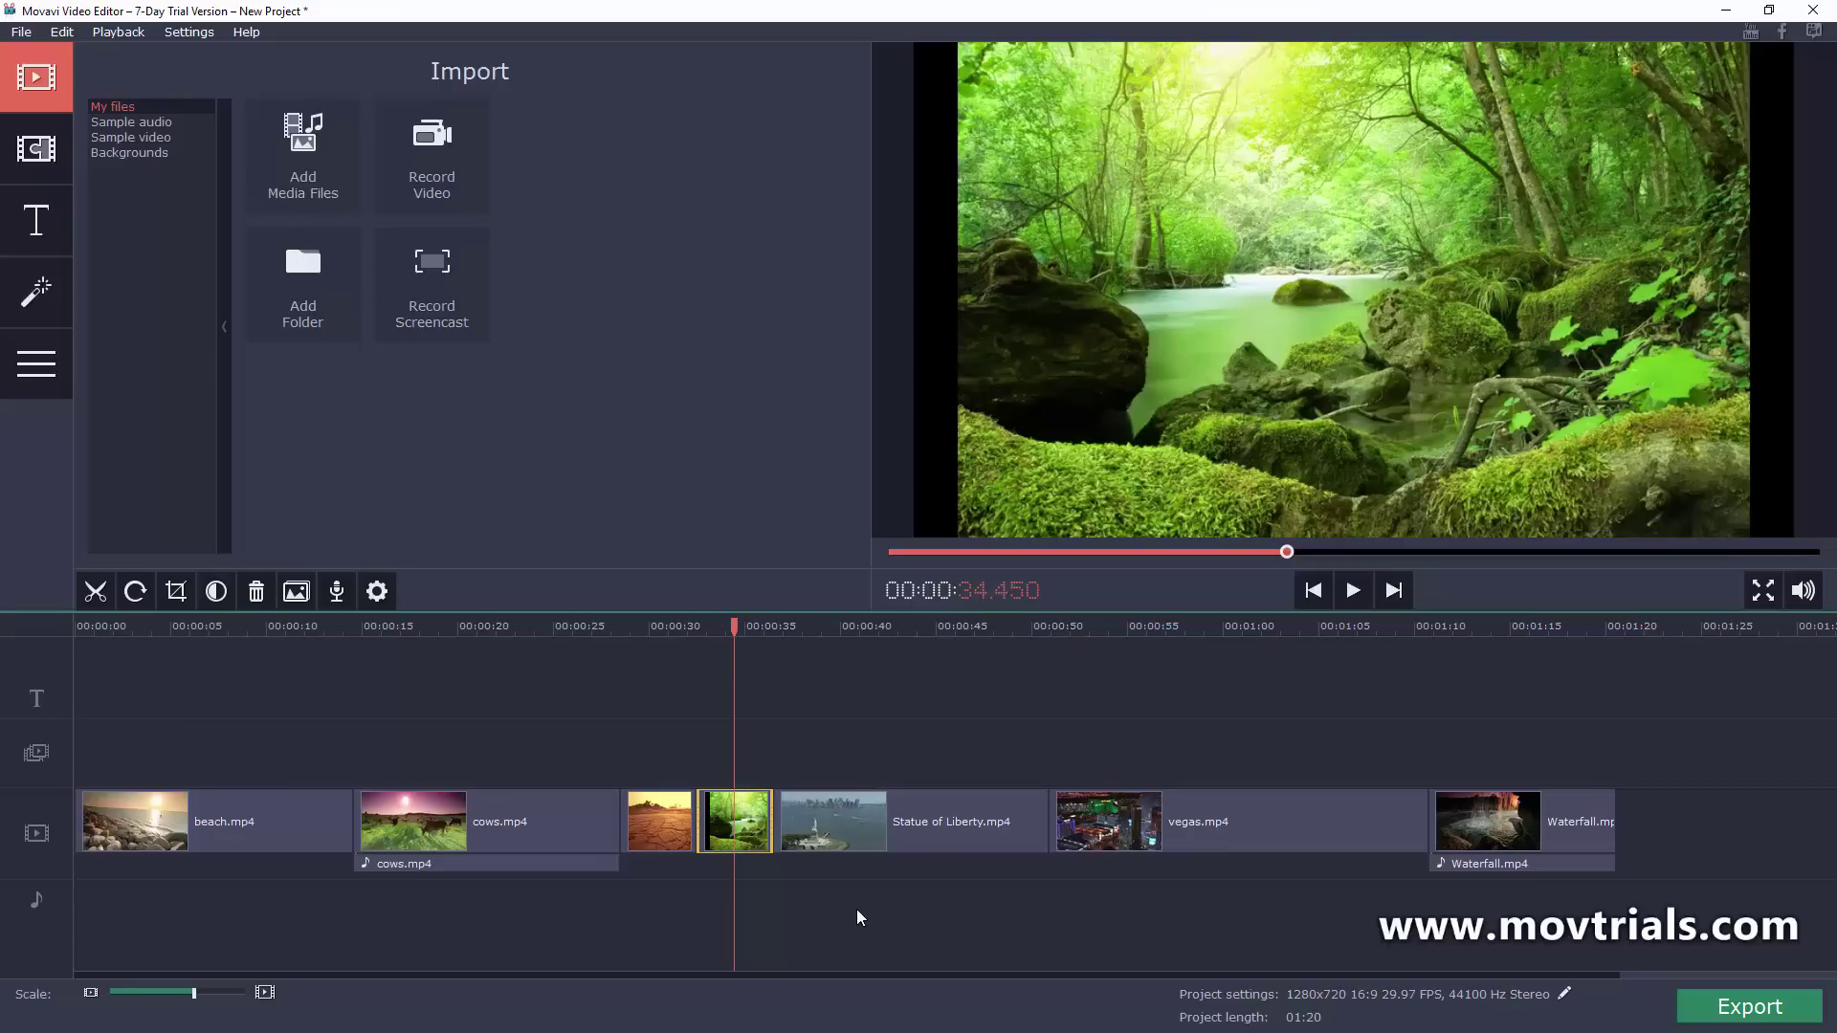
left_click(956, 846)
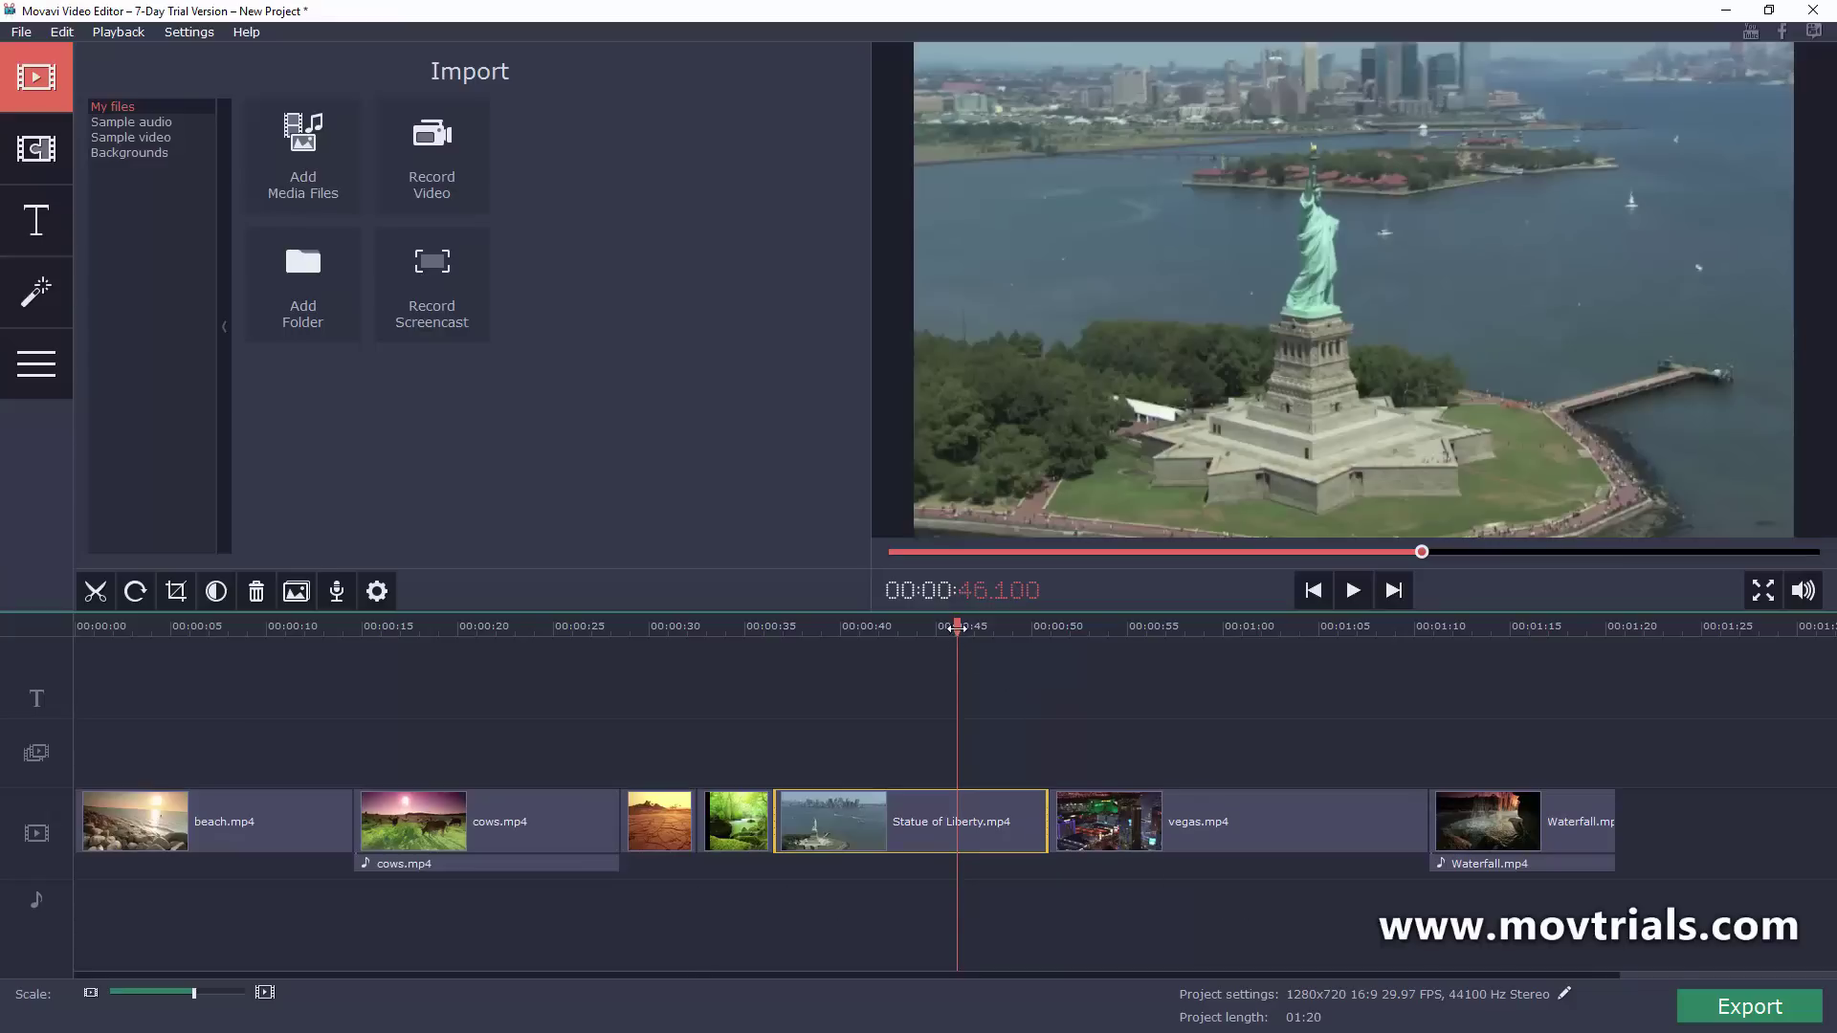
left_click_drag(956, 628, 76, 628)
left_click(539, 815)
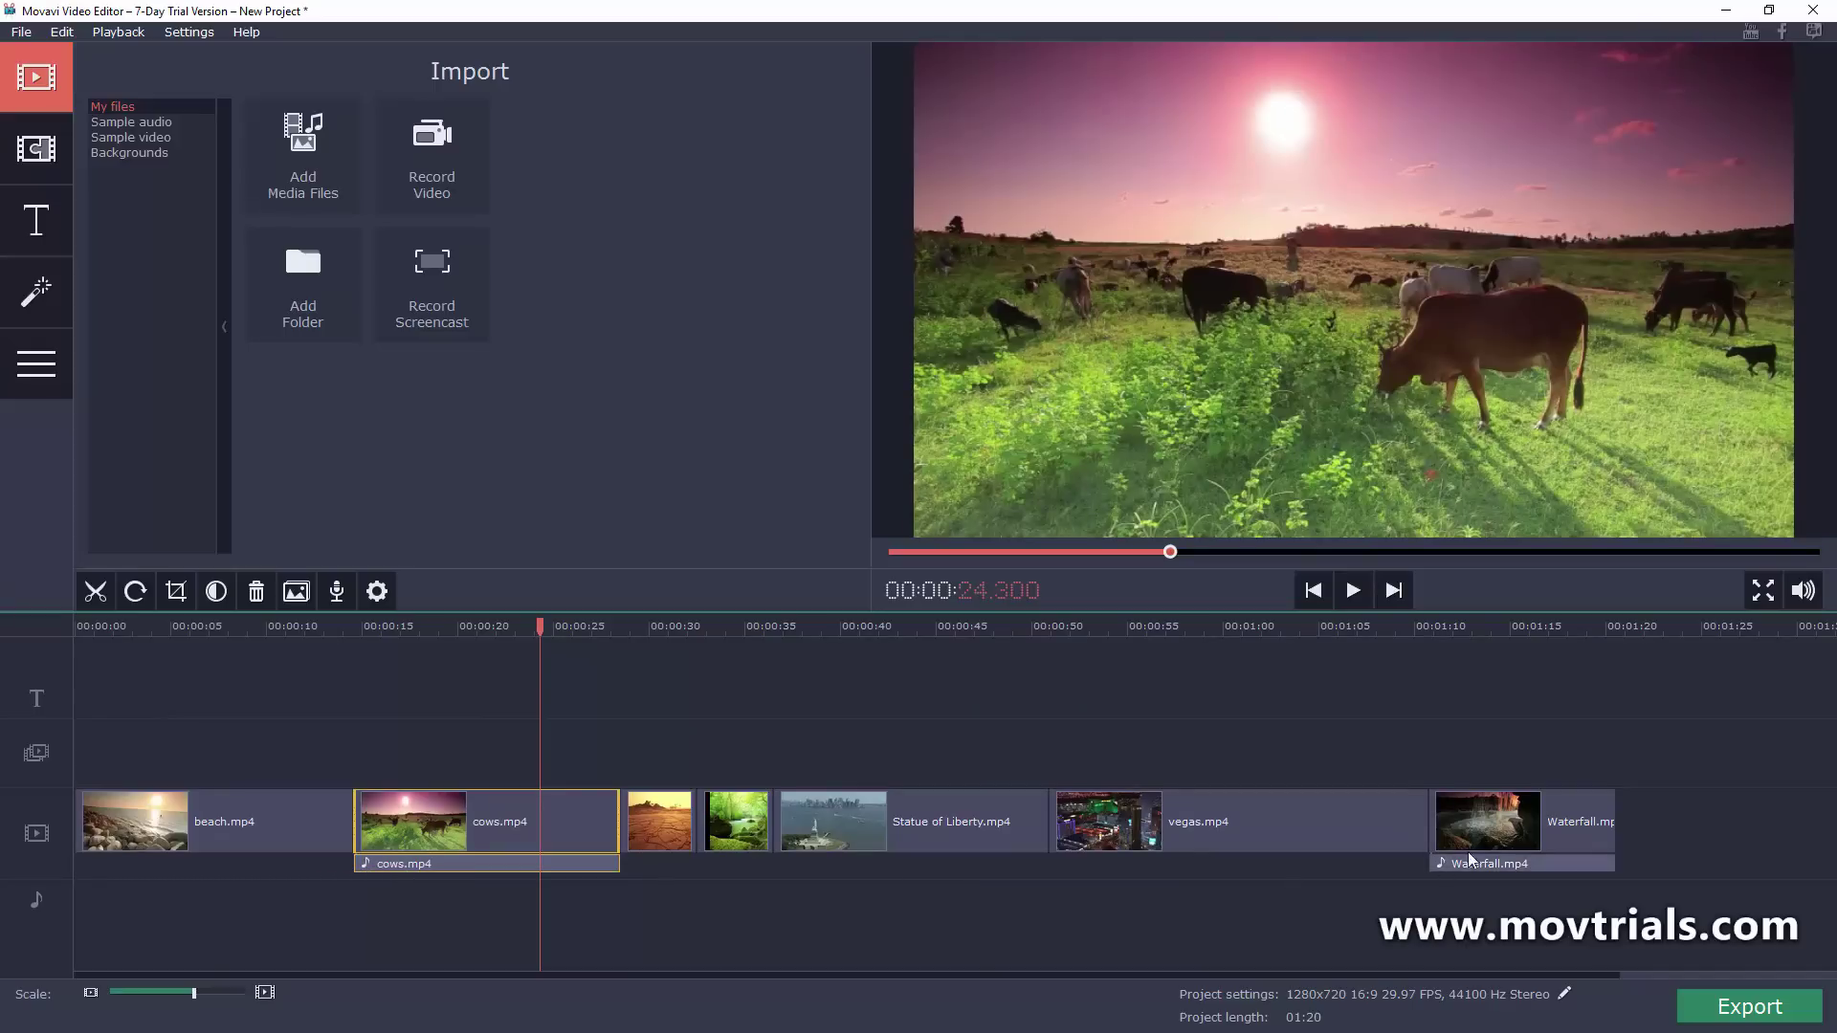
left_click(1538, 828)
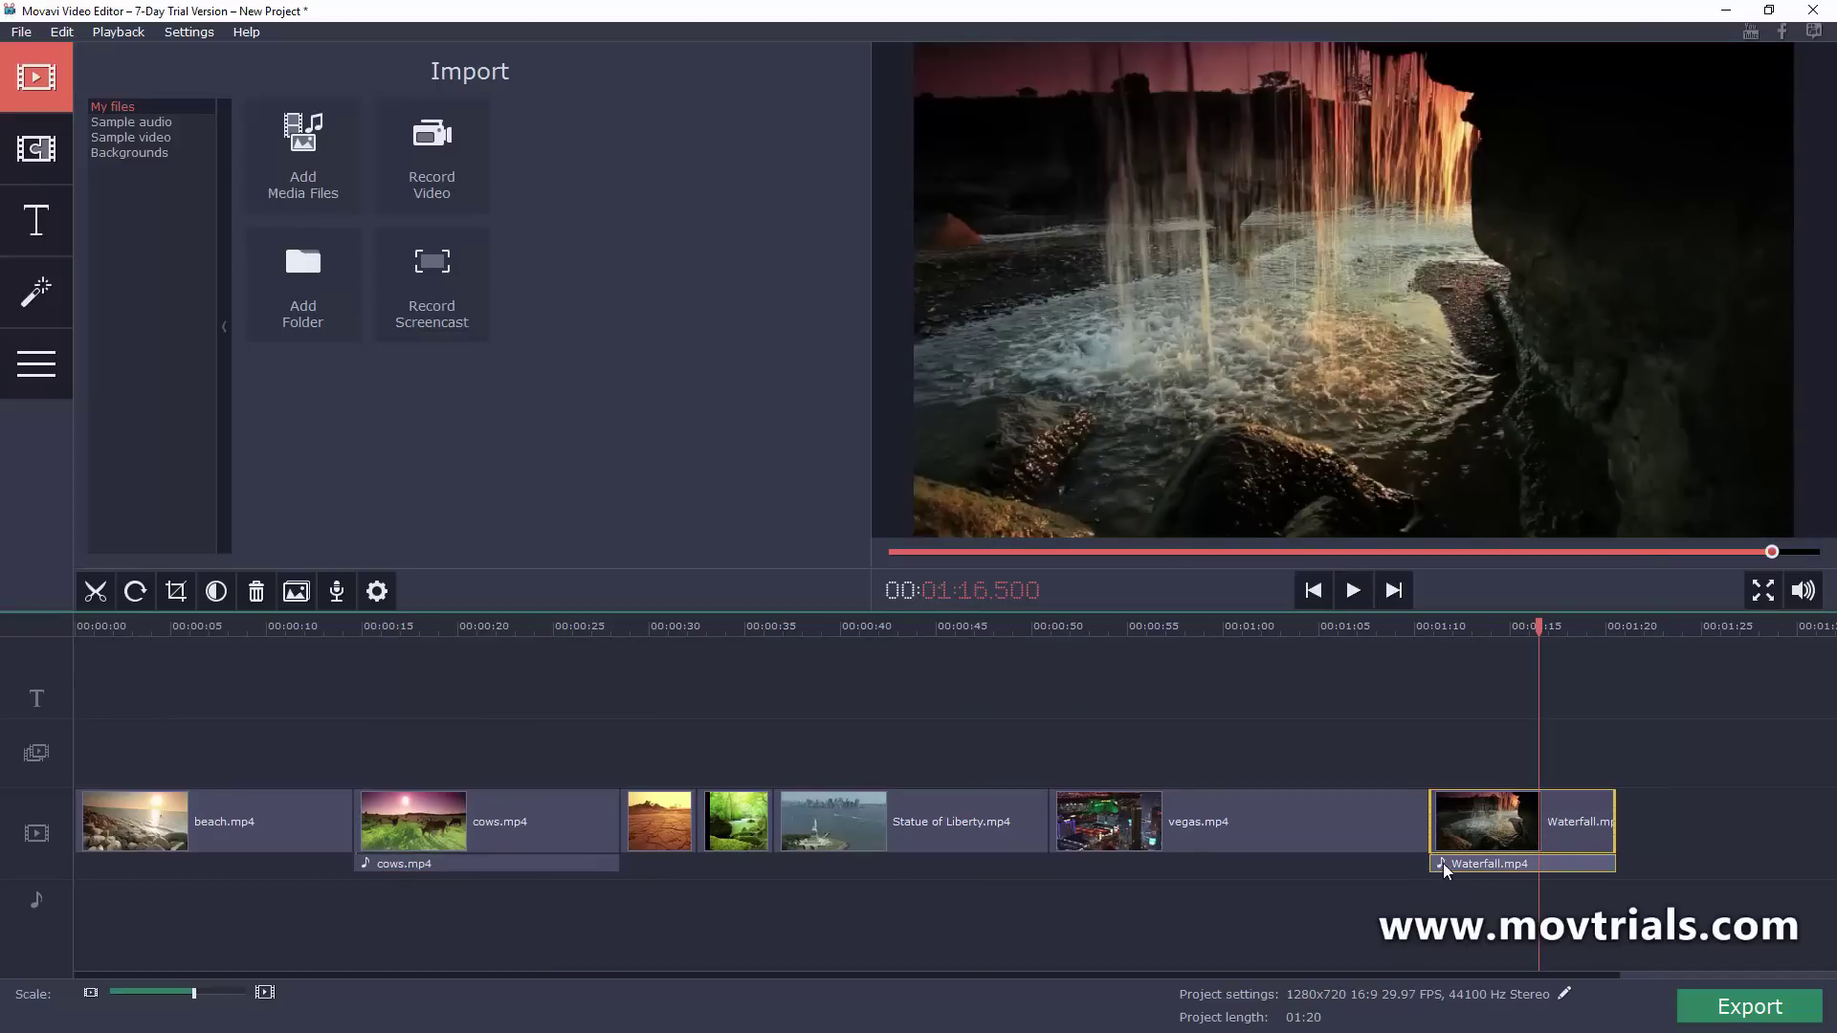
- Delete the attached audio tracks of the cows.mp4 and Waterfall.mp4 clips
left_click(446, 861)
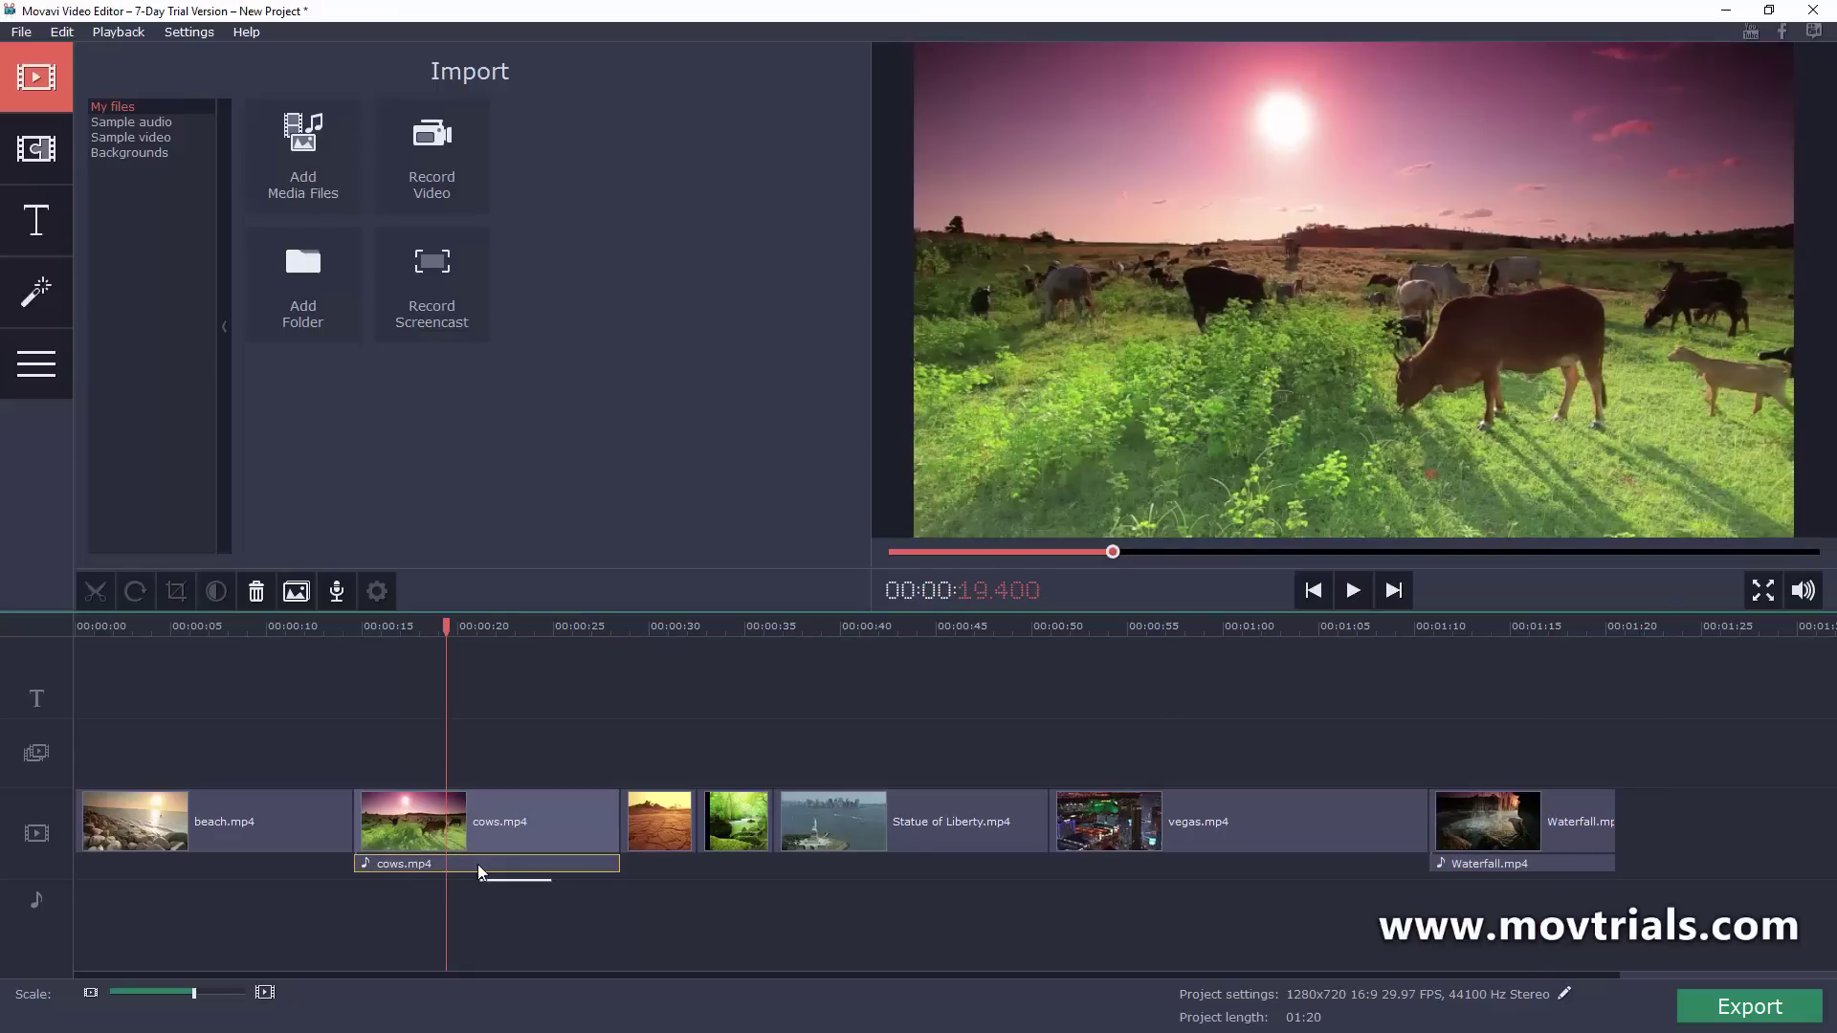
key("Delete")
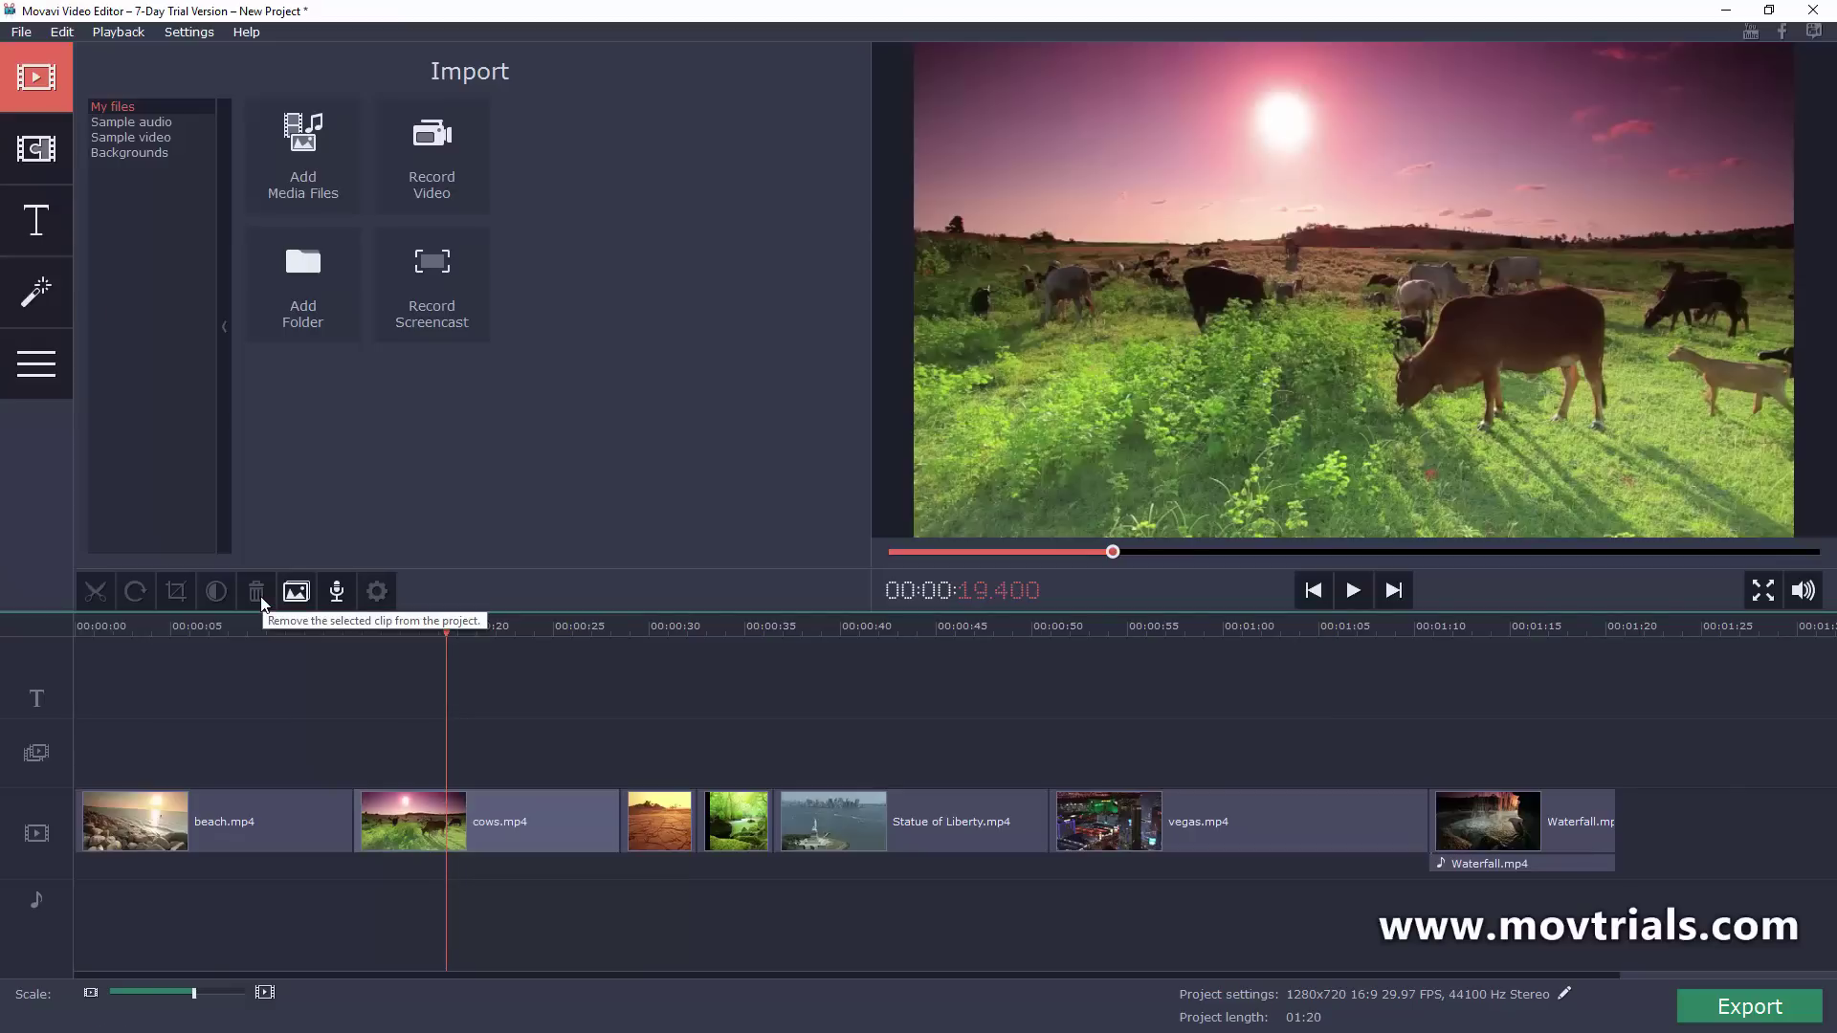
left_click(1489, 867)
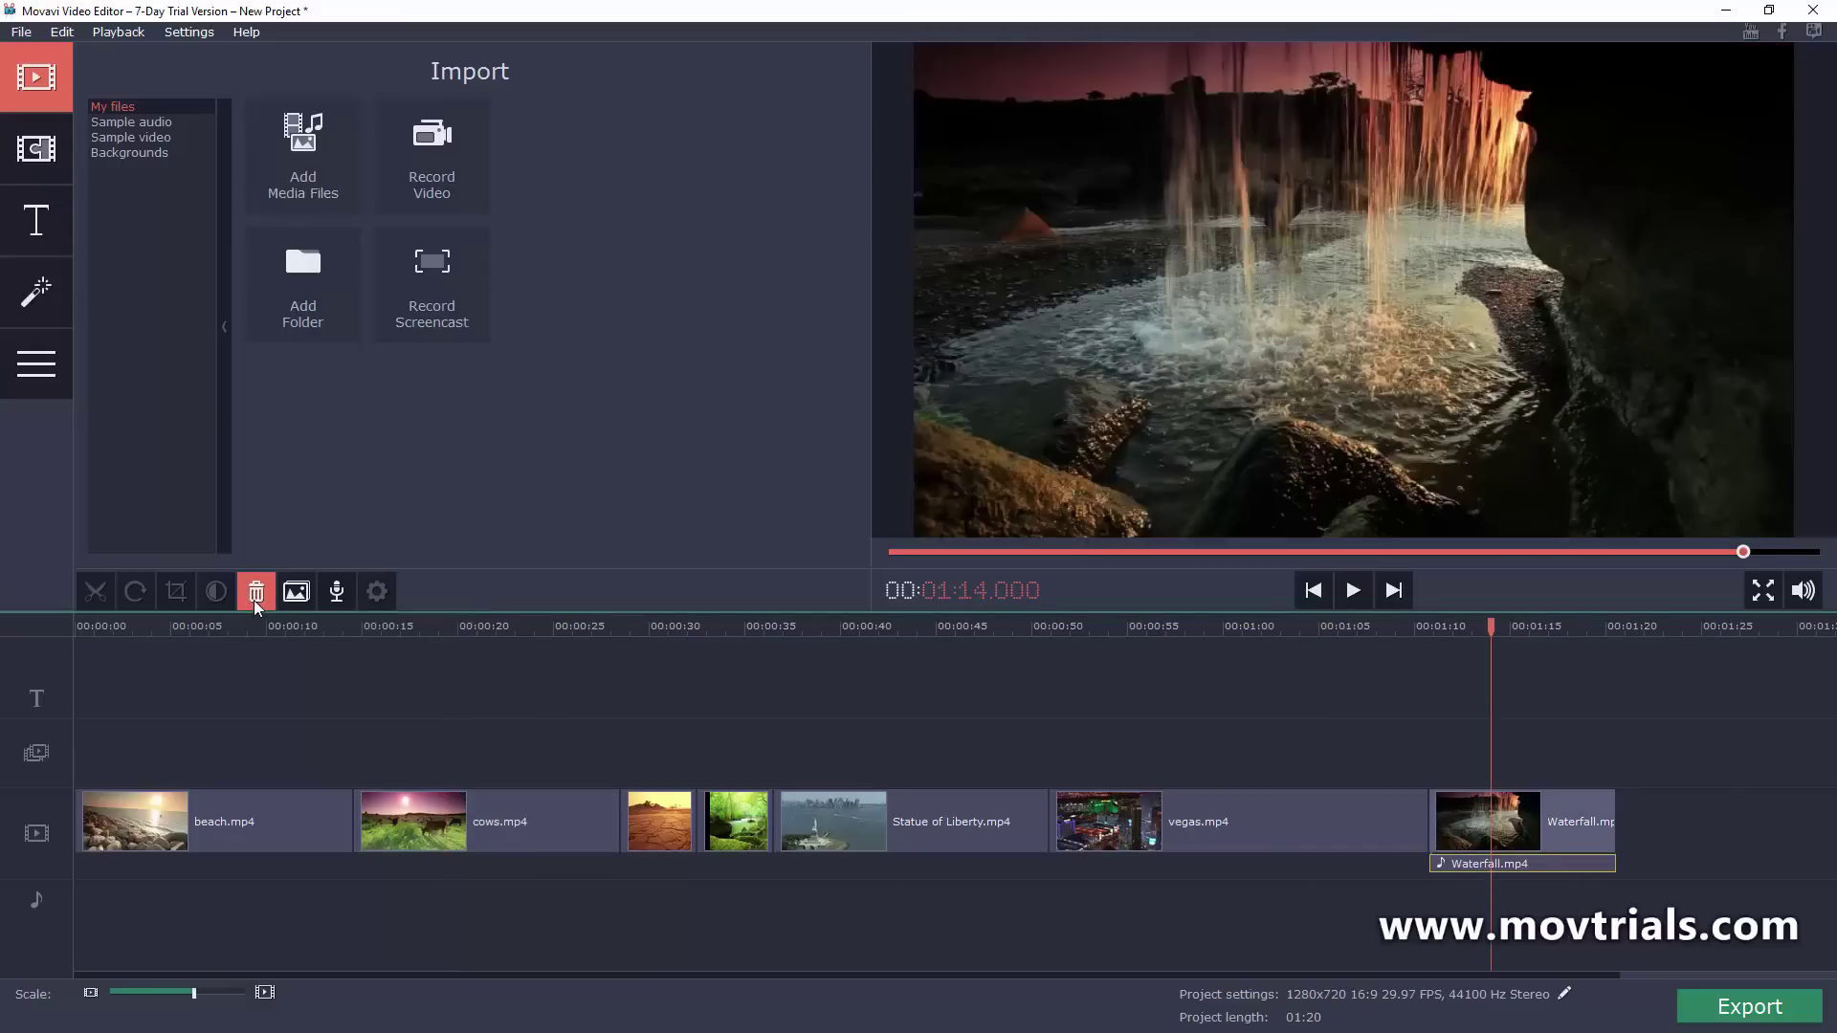
left_click(256, 593)
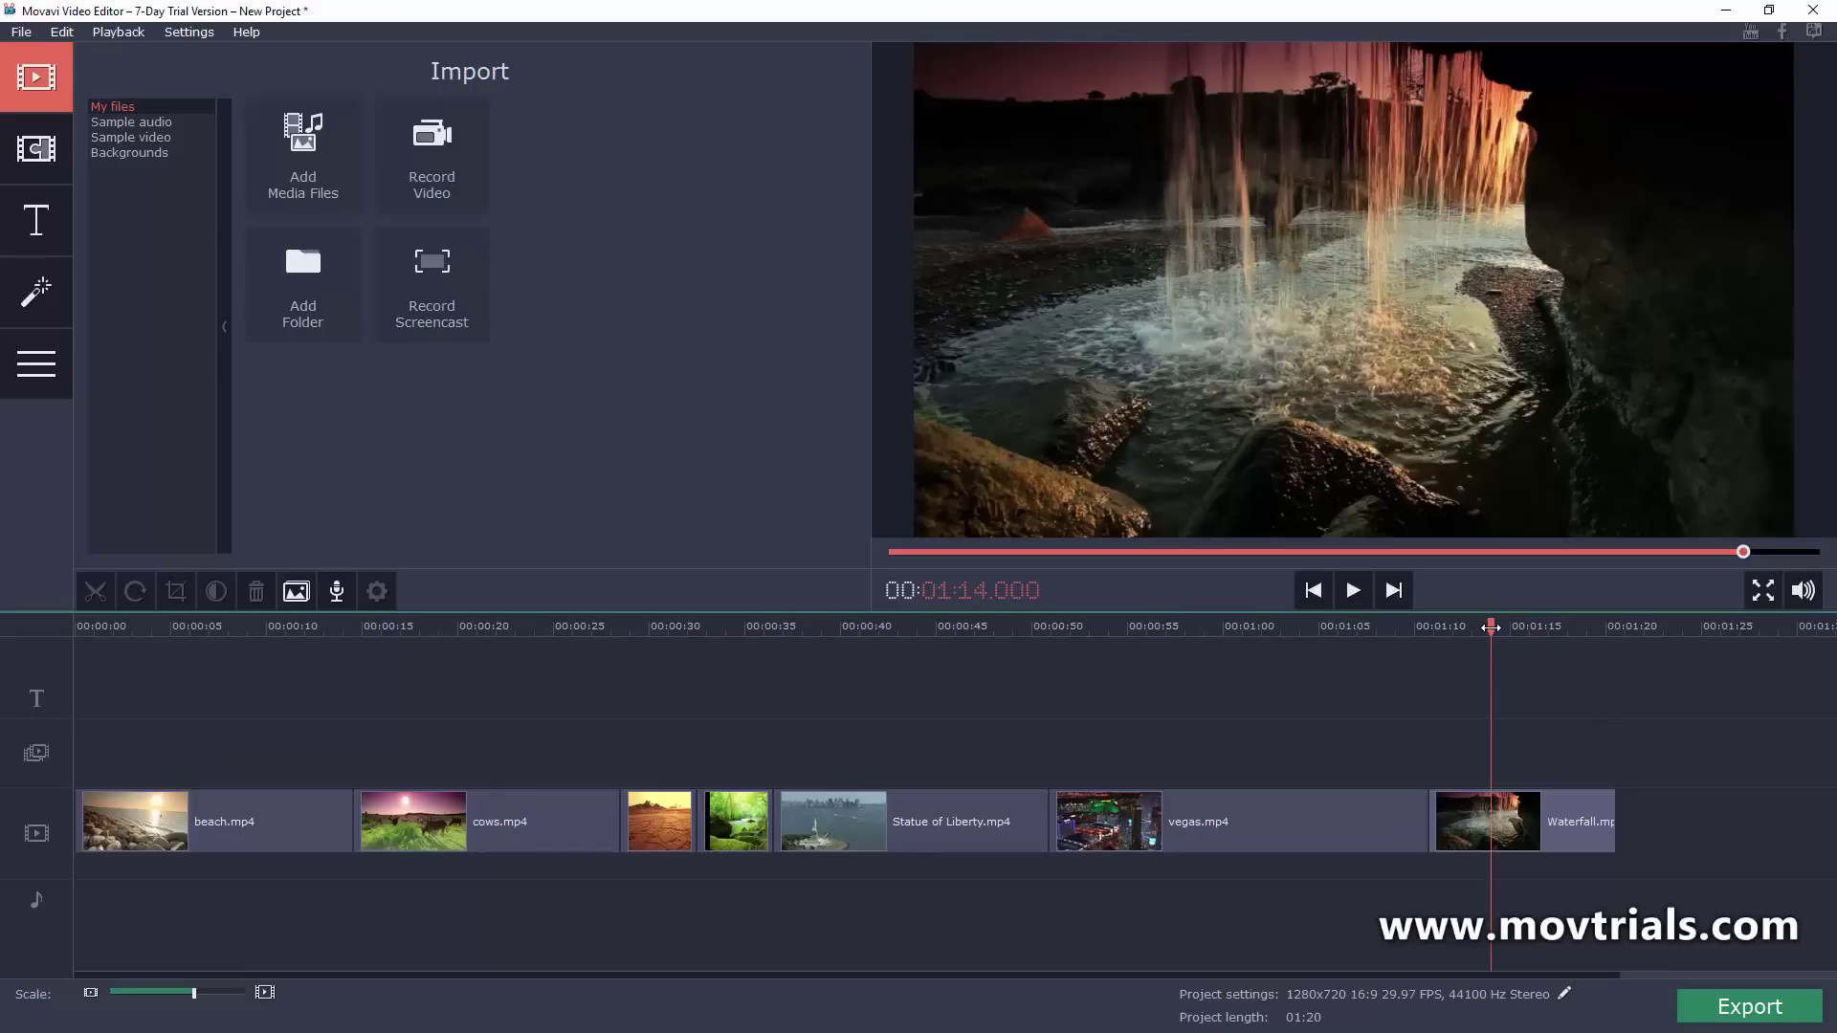
- Trim the end of the beach.mp4 clip so that it lasts about 11.8 seconds
left_click_drag(1490, 626, 1614, 627)
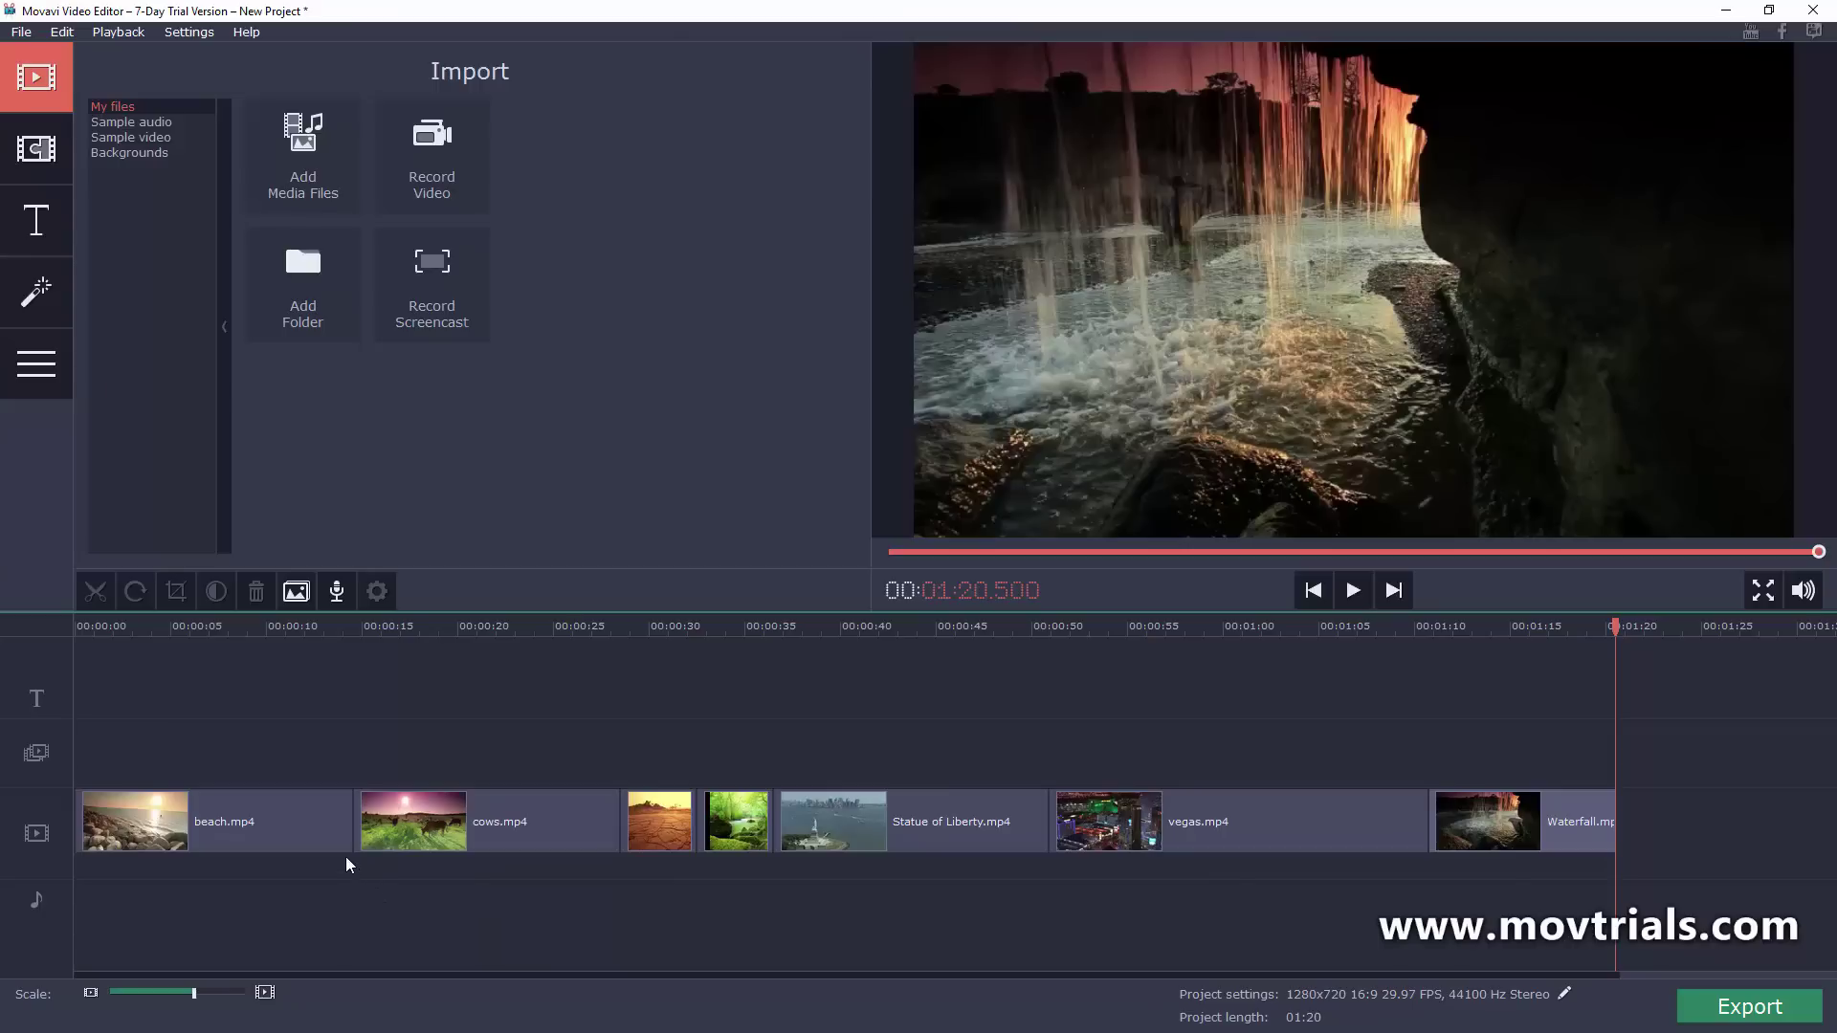
left_click(323, 828)
left_click(510, 835)
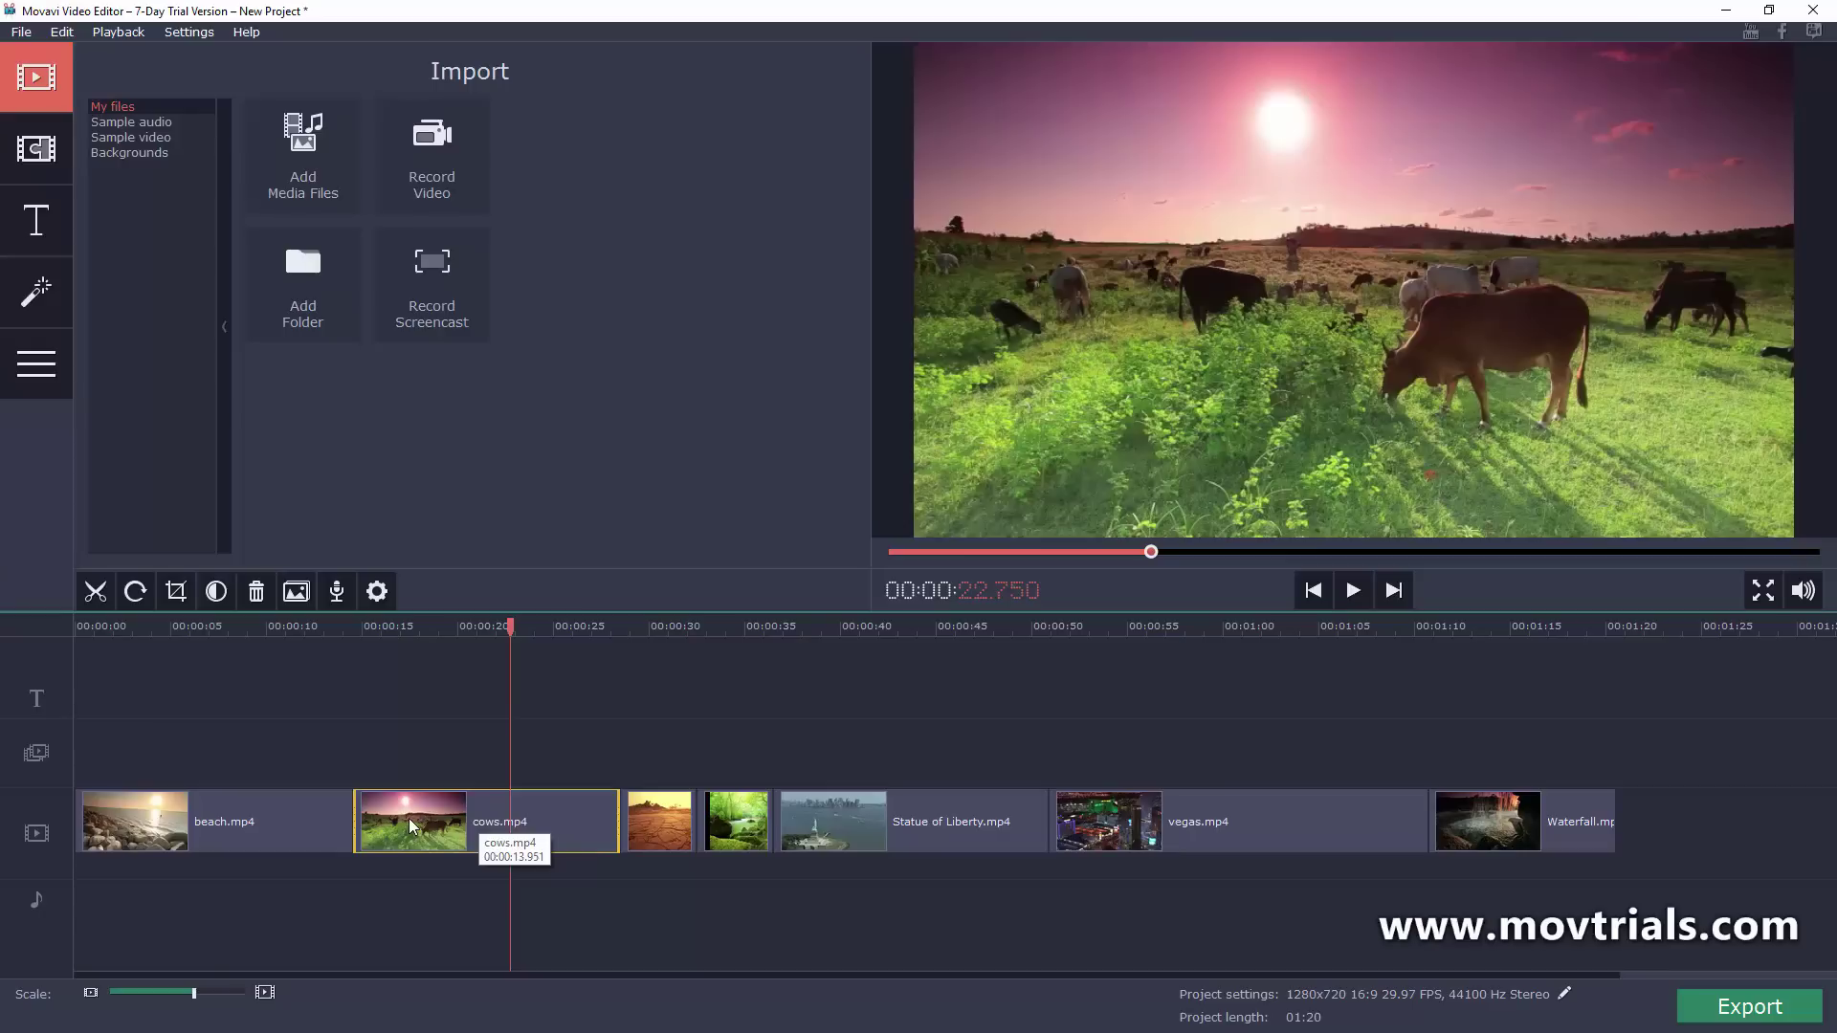
left_click(310, 820)
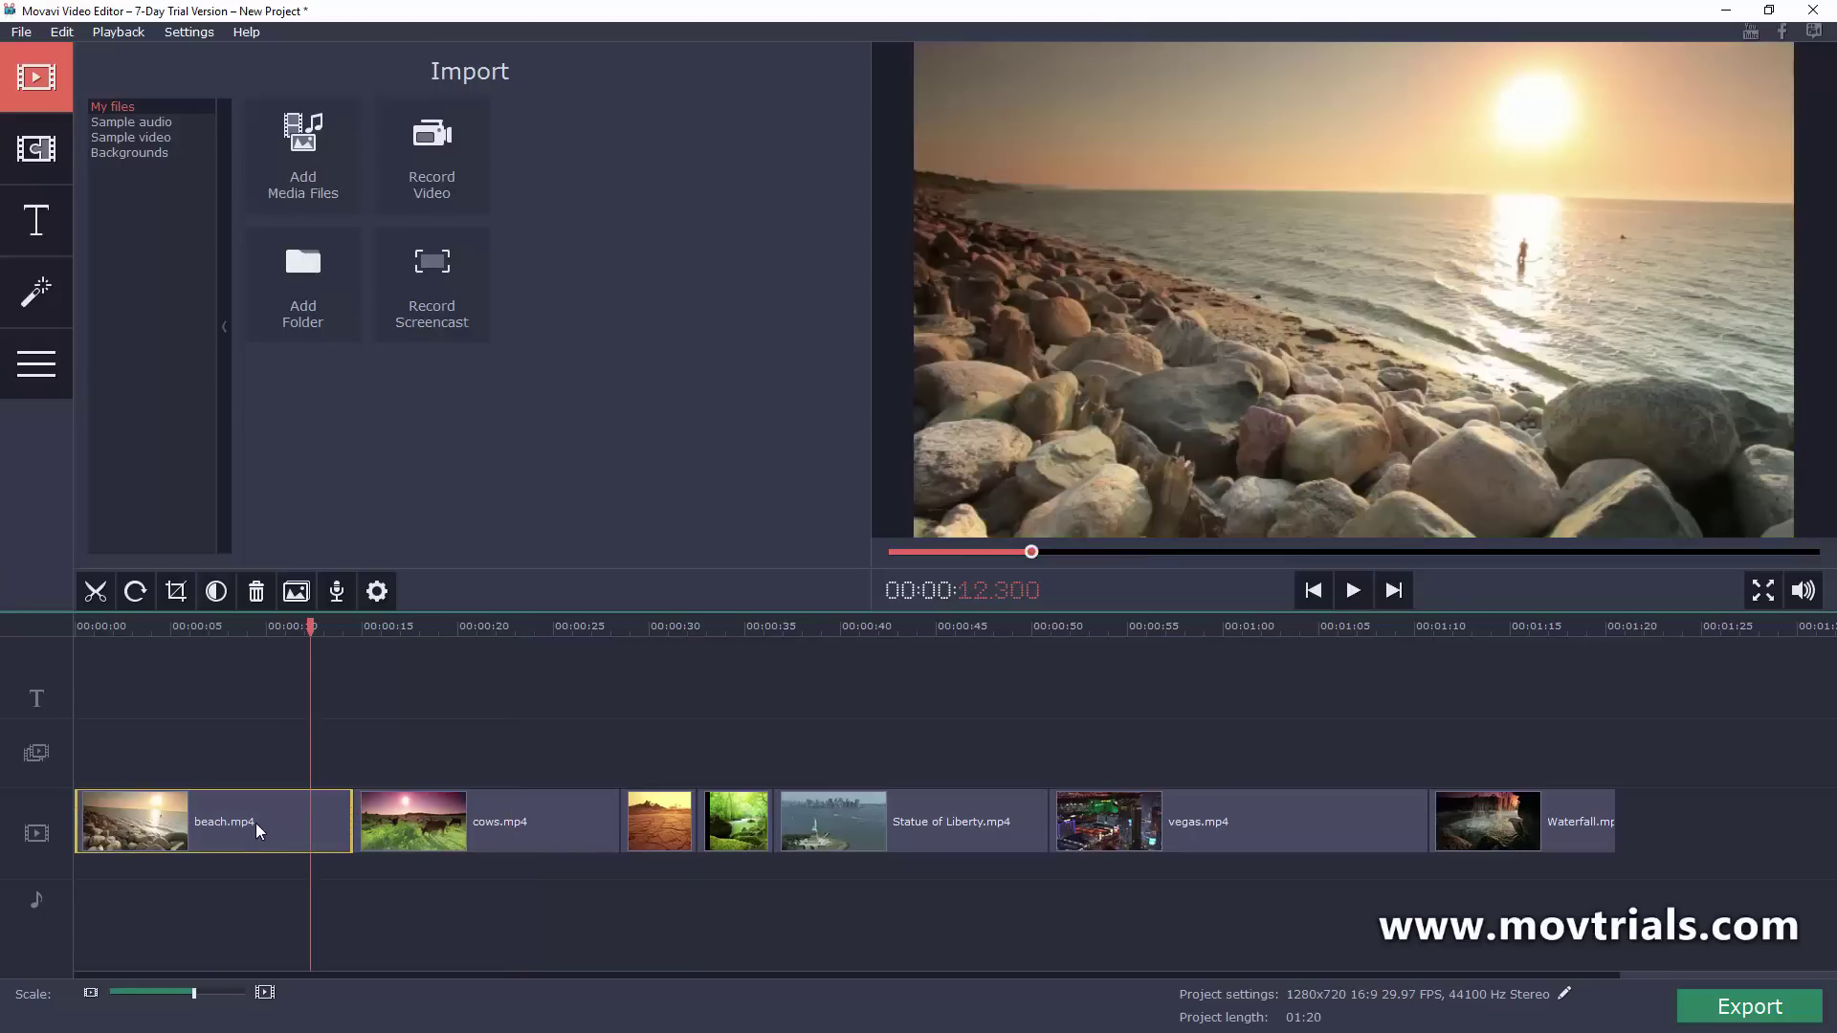
left_click_drag(347, 817, 298, 819)
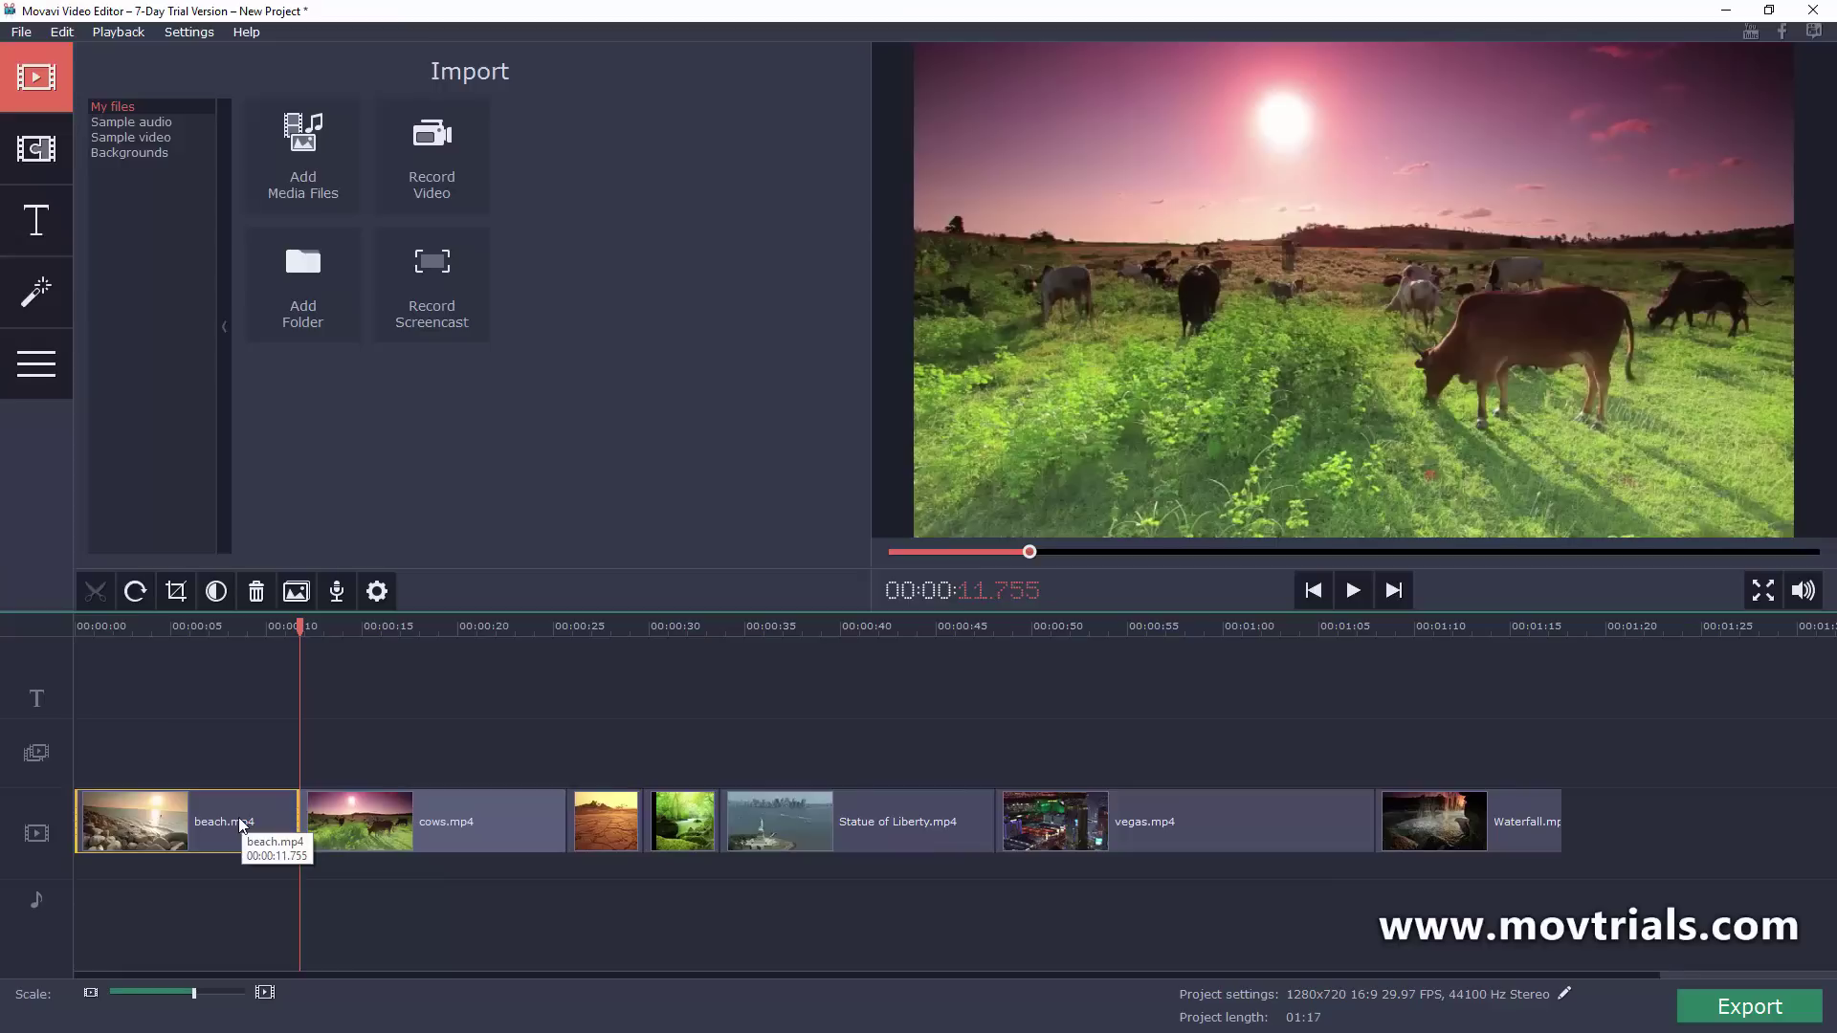
- Split the beach.mp4 clip at 00:00:02.750 and delete the part after the cut
left_click(167, 807)
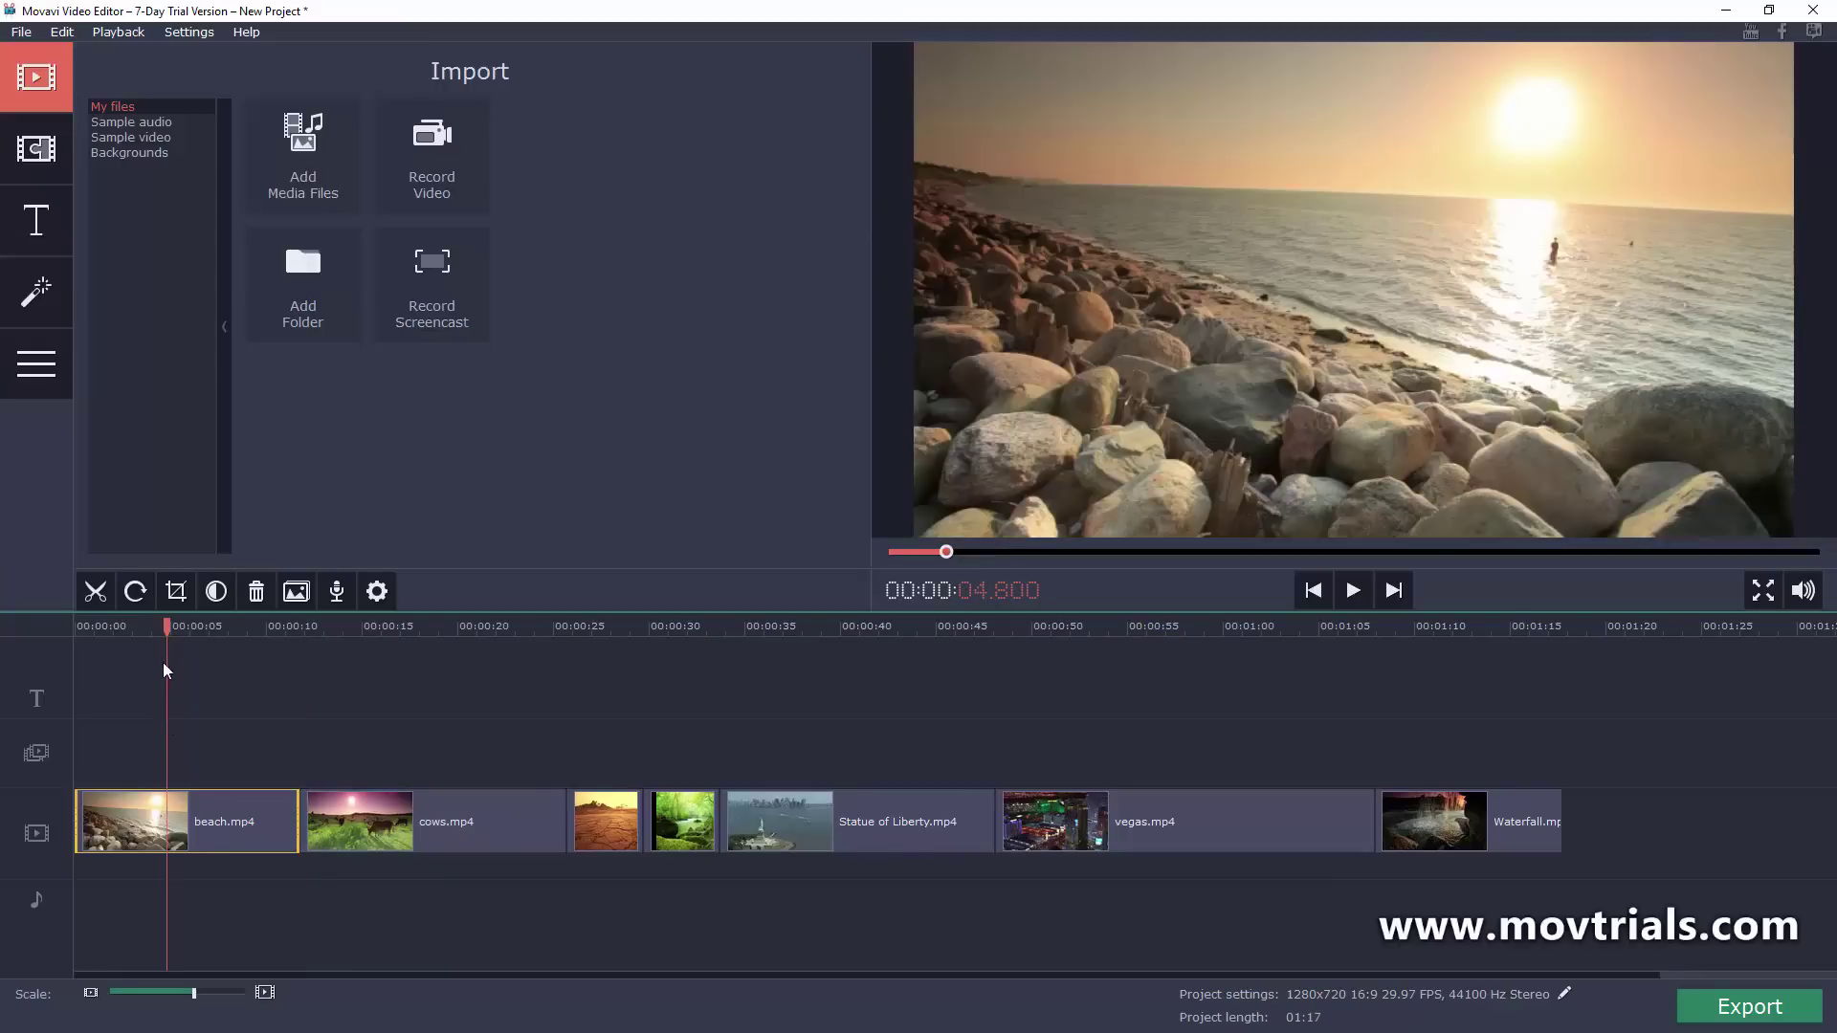
left_click_drag(171, 628, 127, 633)
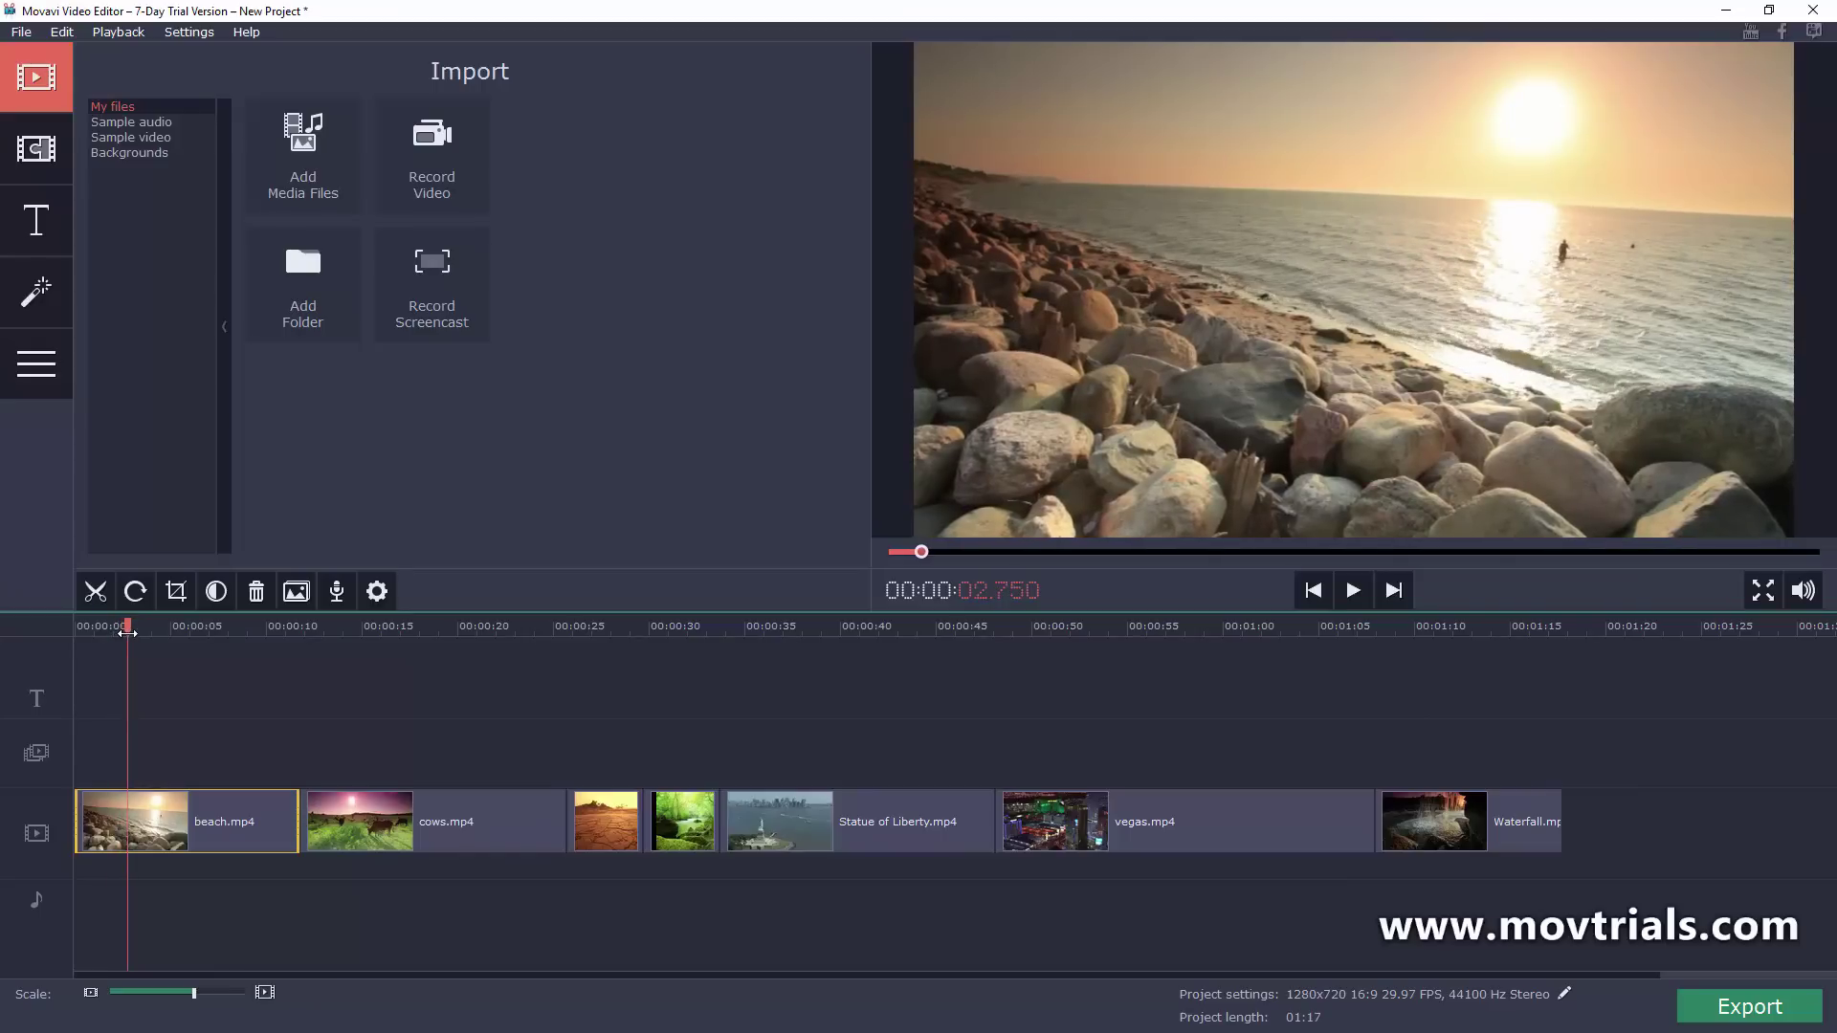
left_click(96, 592)
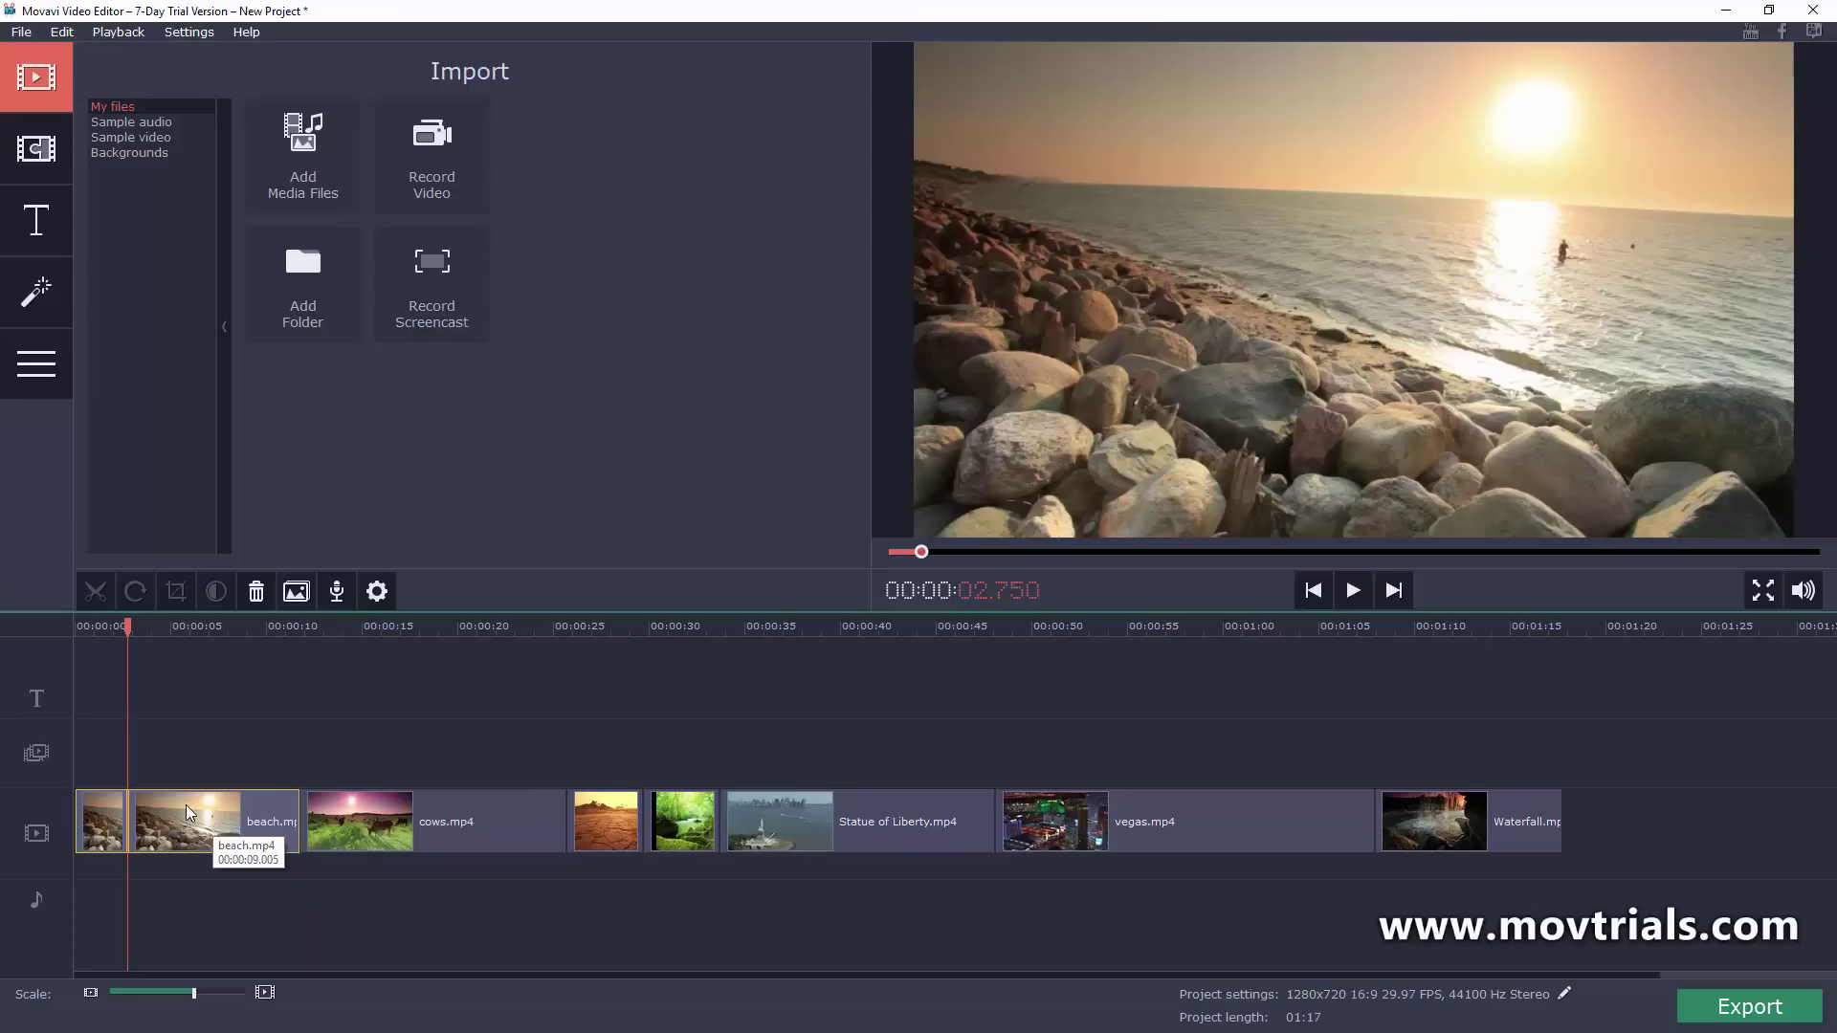
left_click(234, 812)
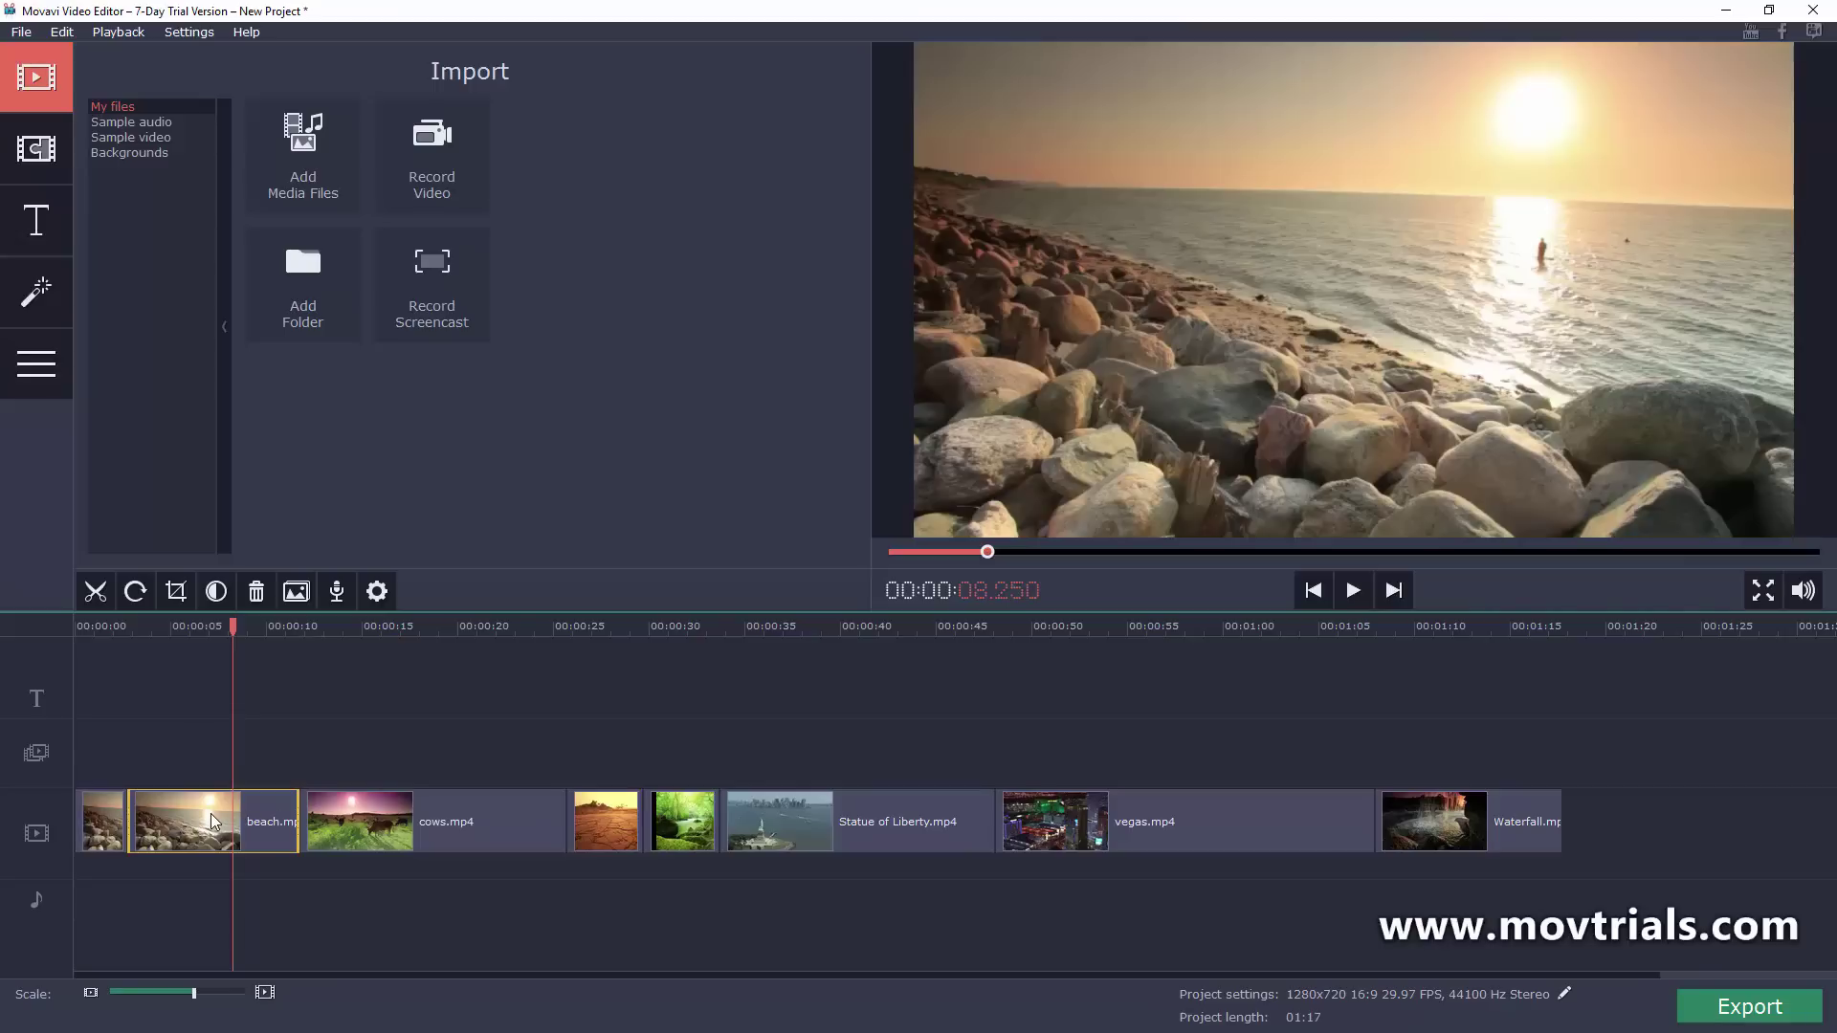
left_click(256, 592)
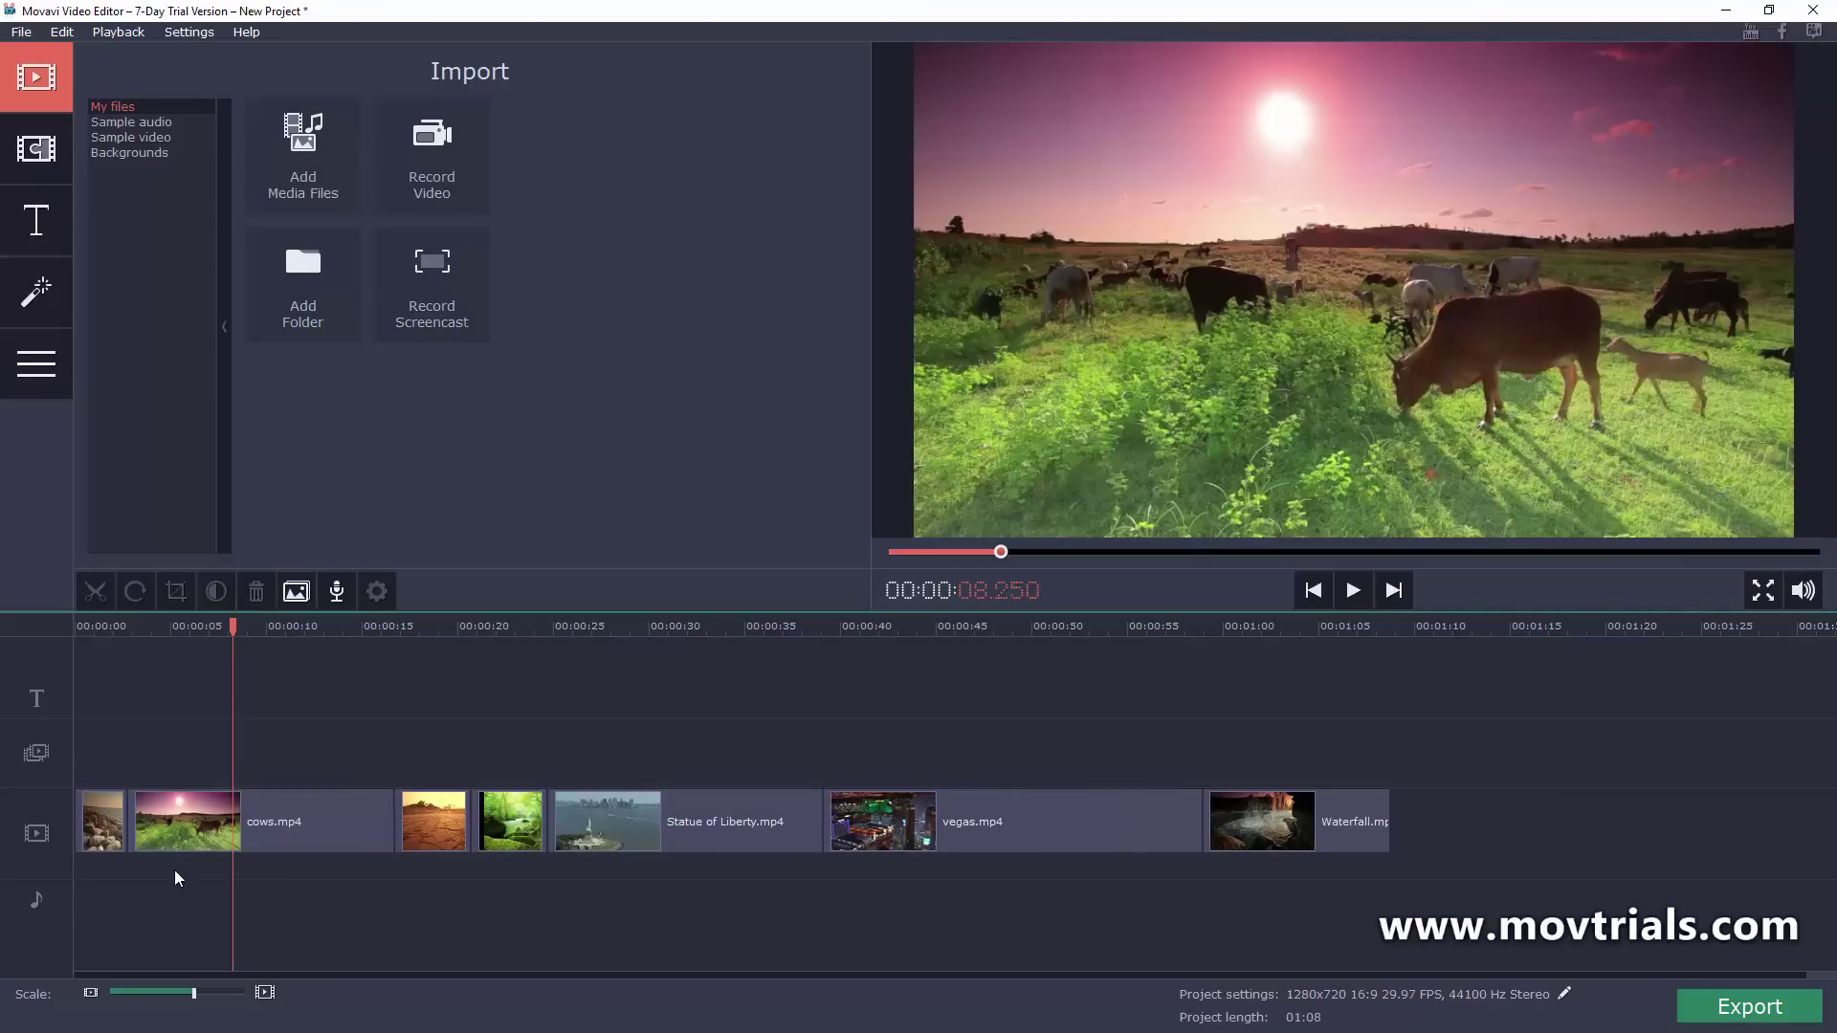
- Trim the ends of the cows.mp4 and Statue of Liberty.mp4 clips so that each lasts about 1.9 seconds
left_click(308, 828)
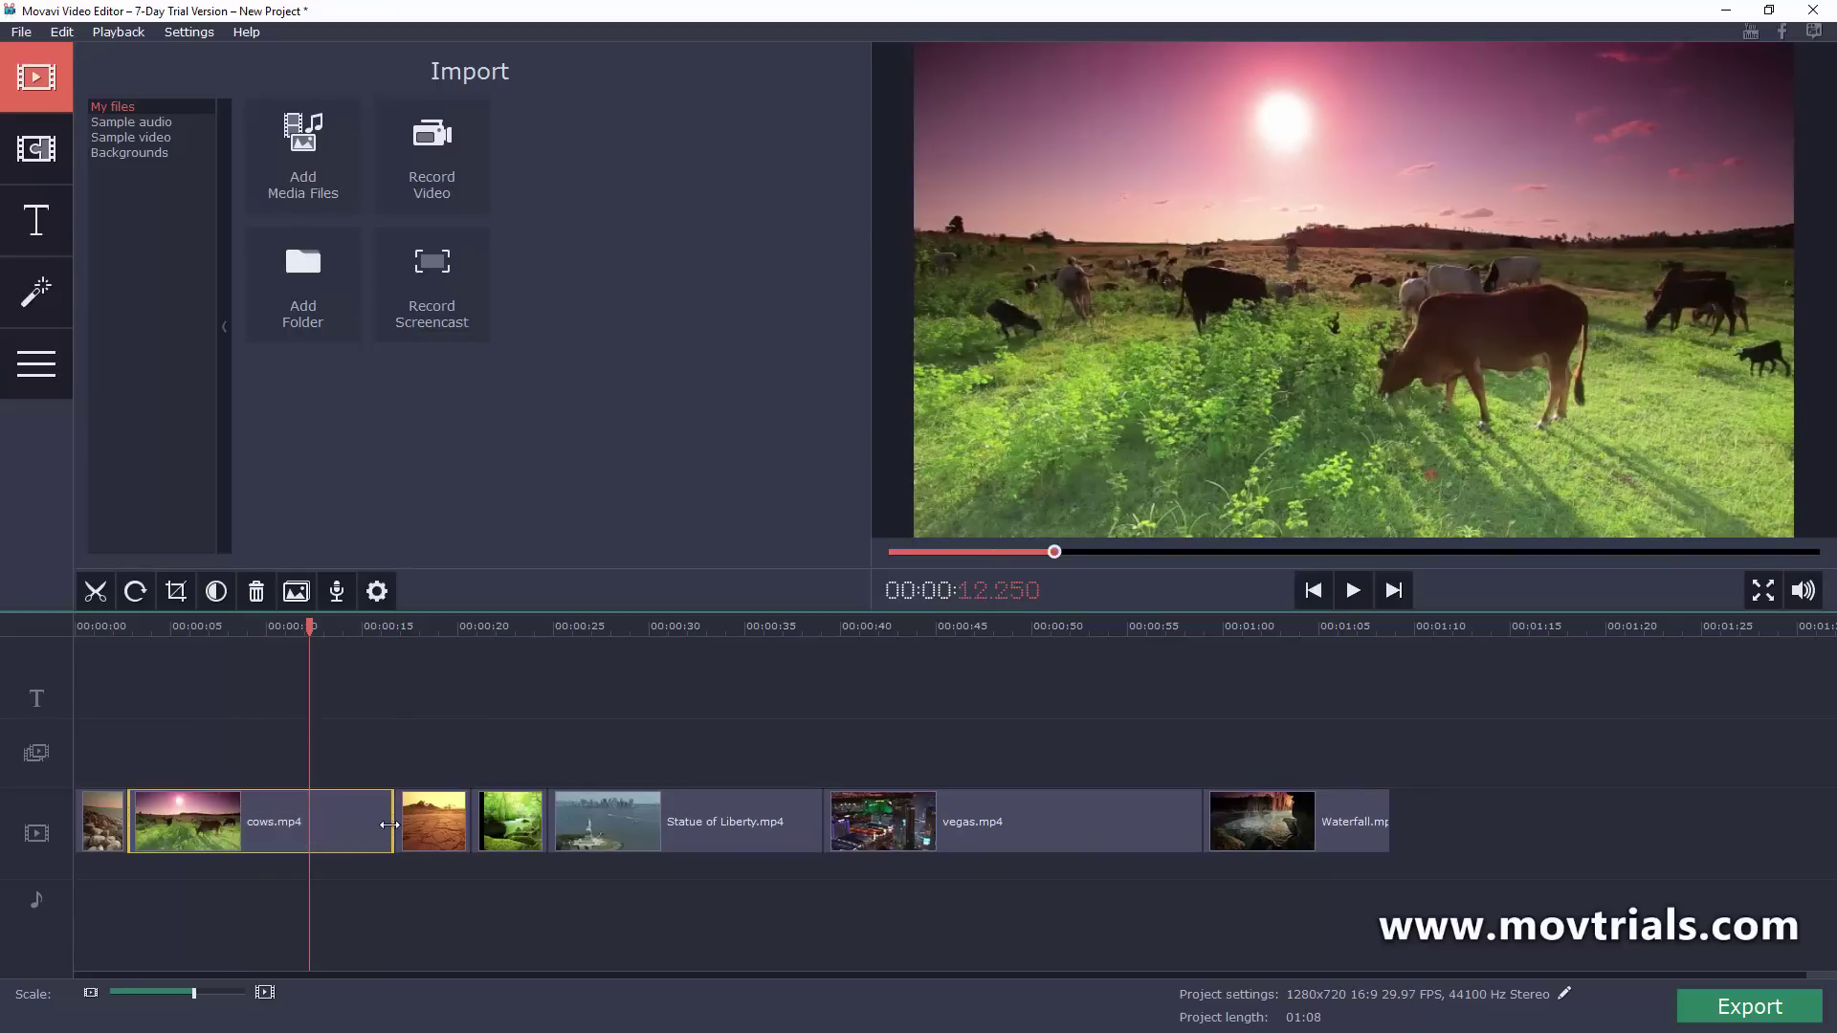
left_click_drag(389, 825, 161, 825)
left_click(433, 841)
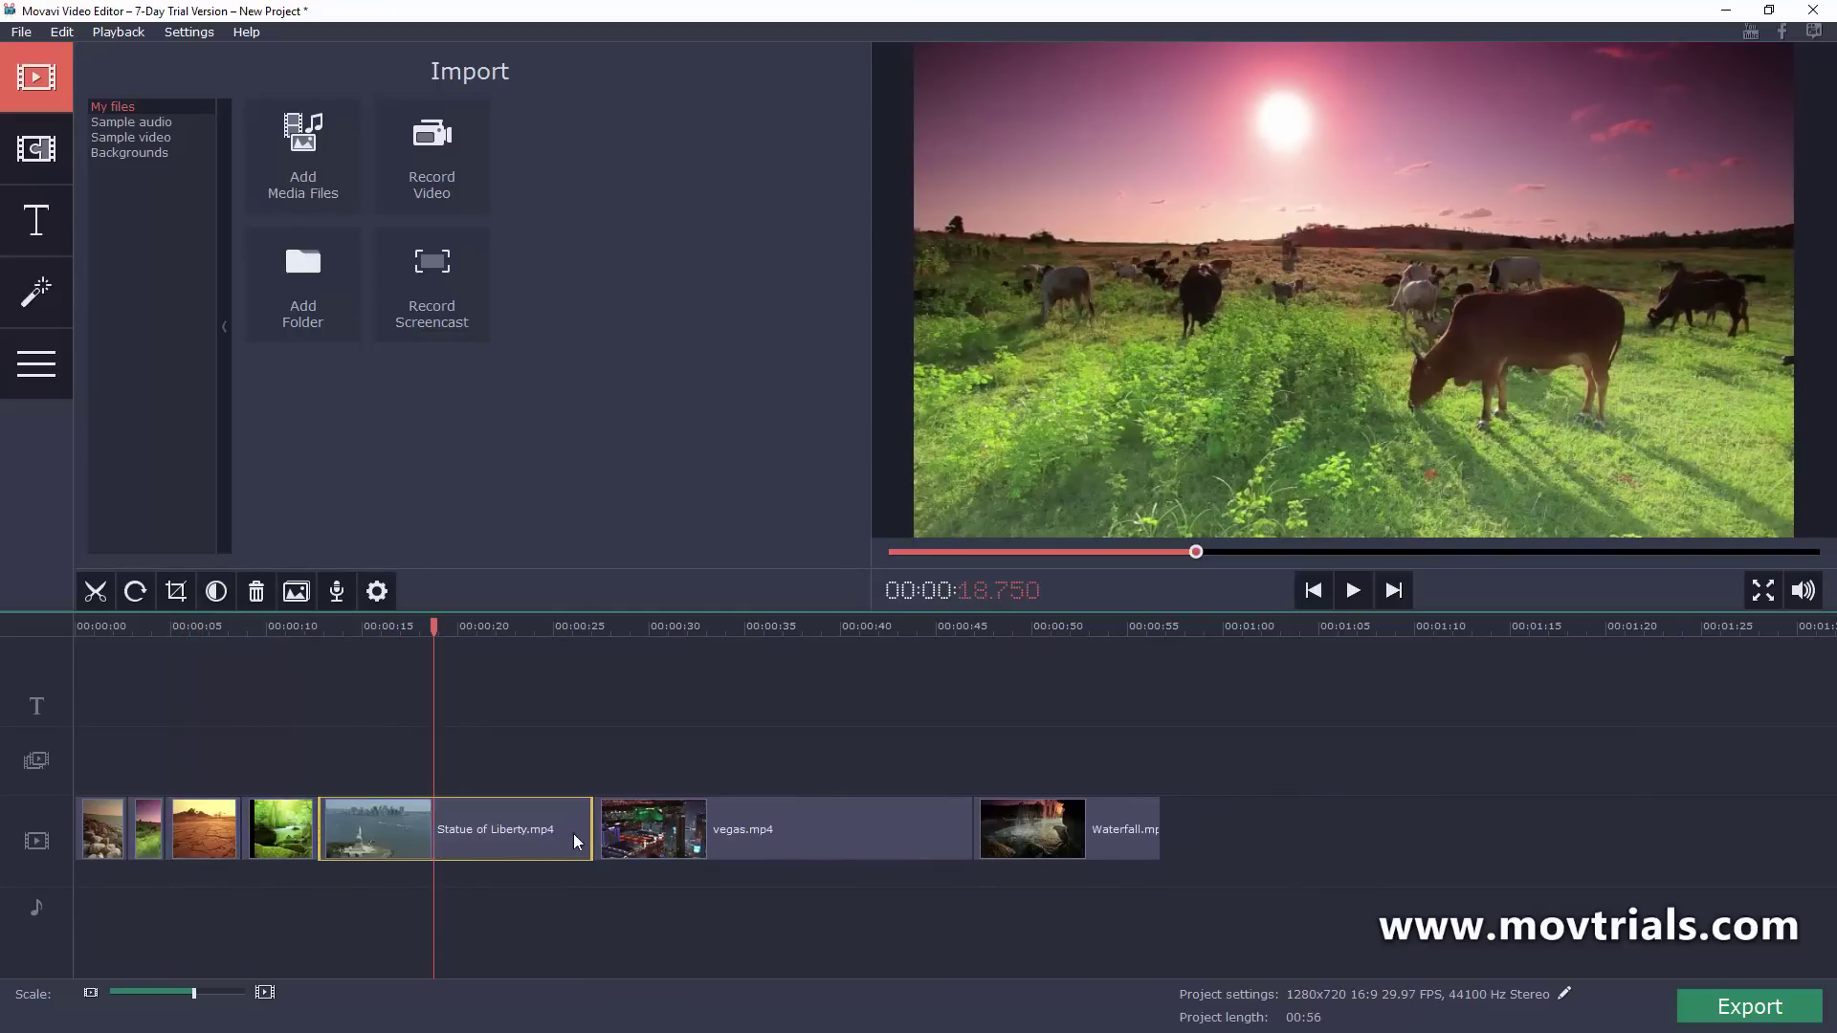
left_click_drag(589, 830, 353, 830)
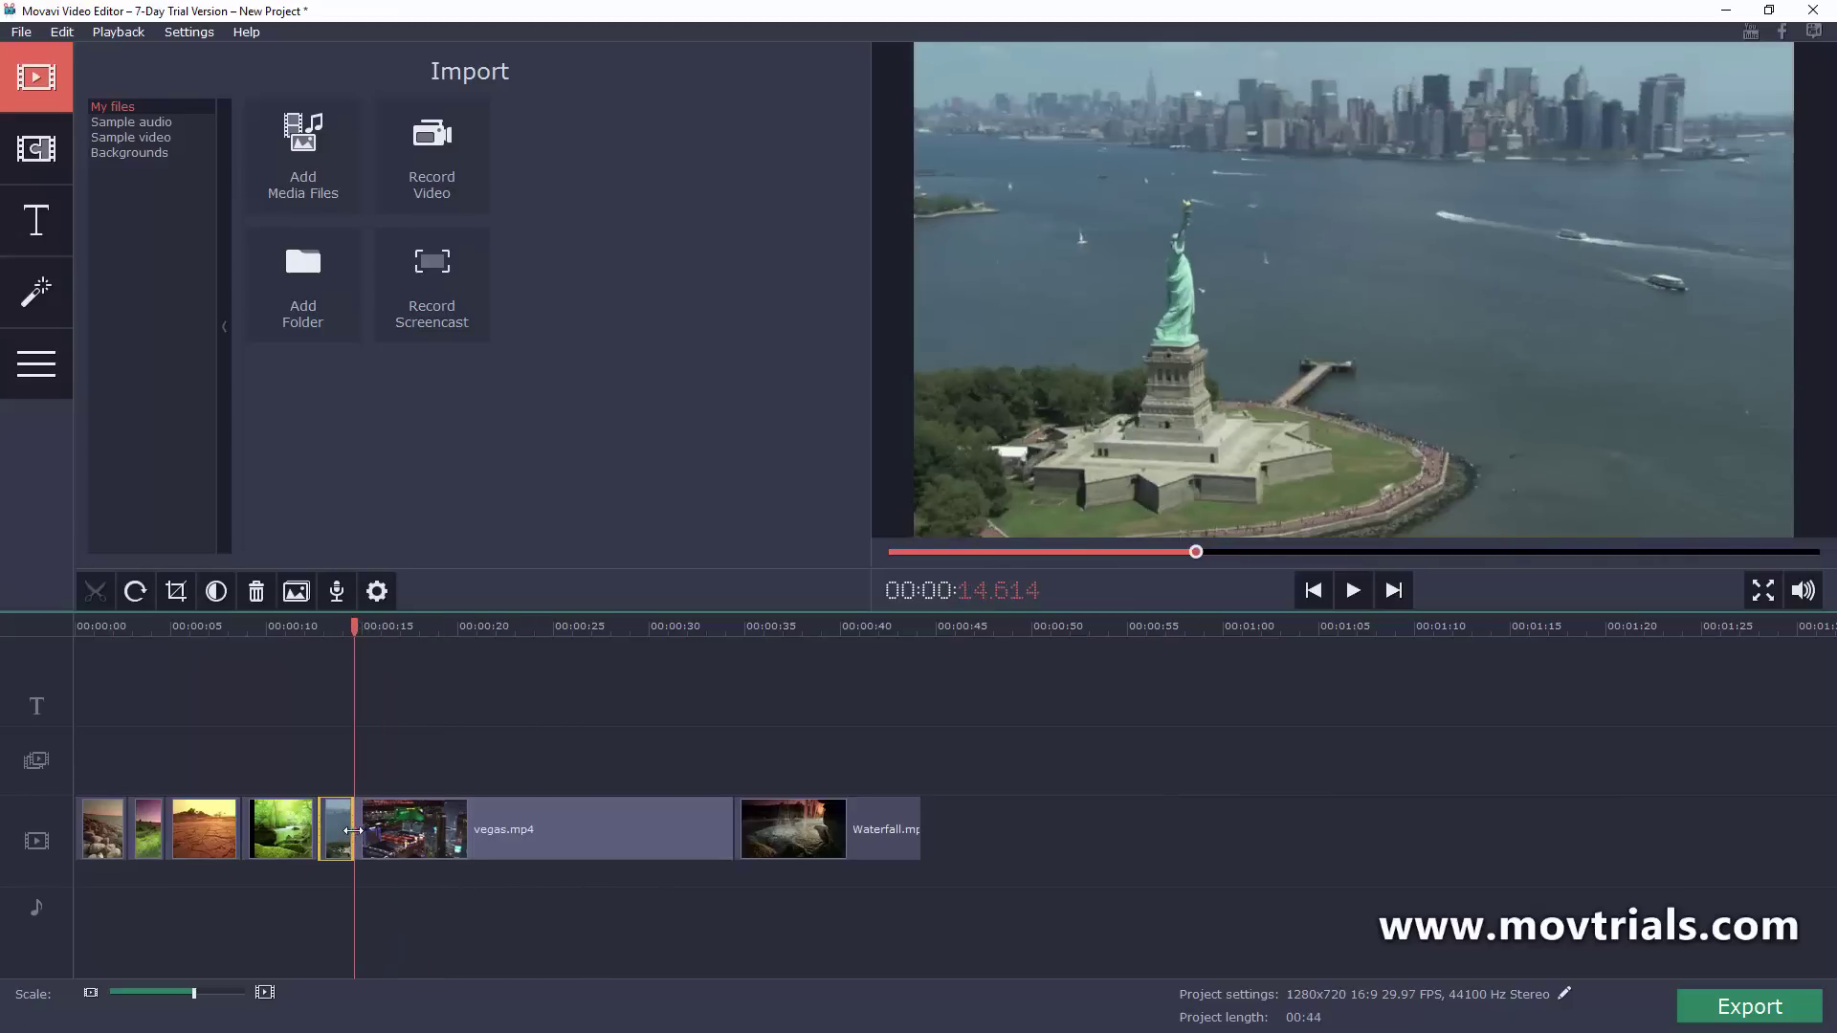
- Trim the end of vegas.mp4 to leave about 2.6 seconds and of Waterfall.mp4 to leave about 1.7 seconds
left_click(582, 830)
left_click_drag(731, 828, 403, 828)
left_click(494, 839)
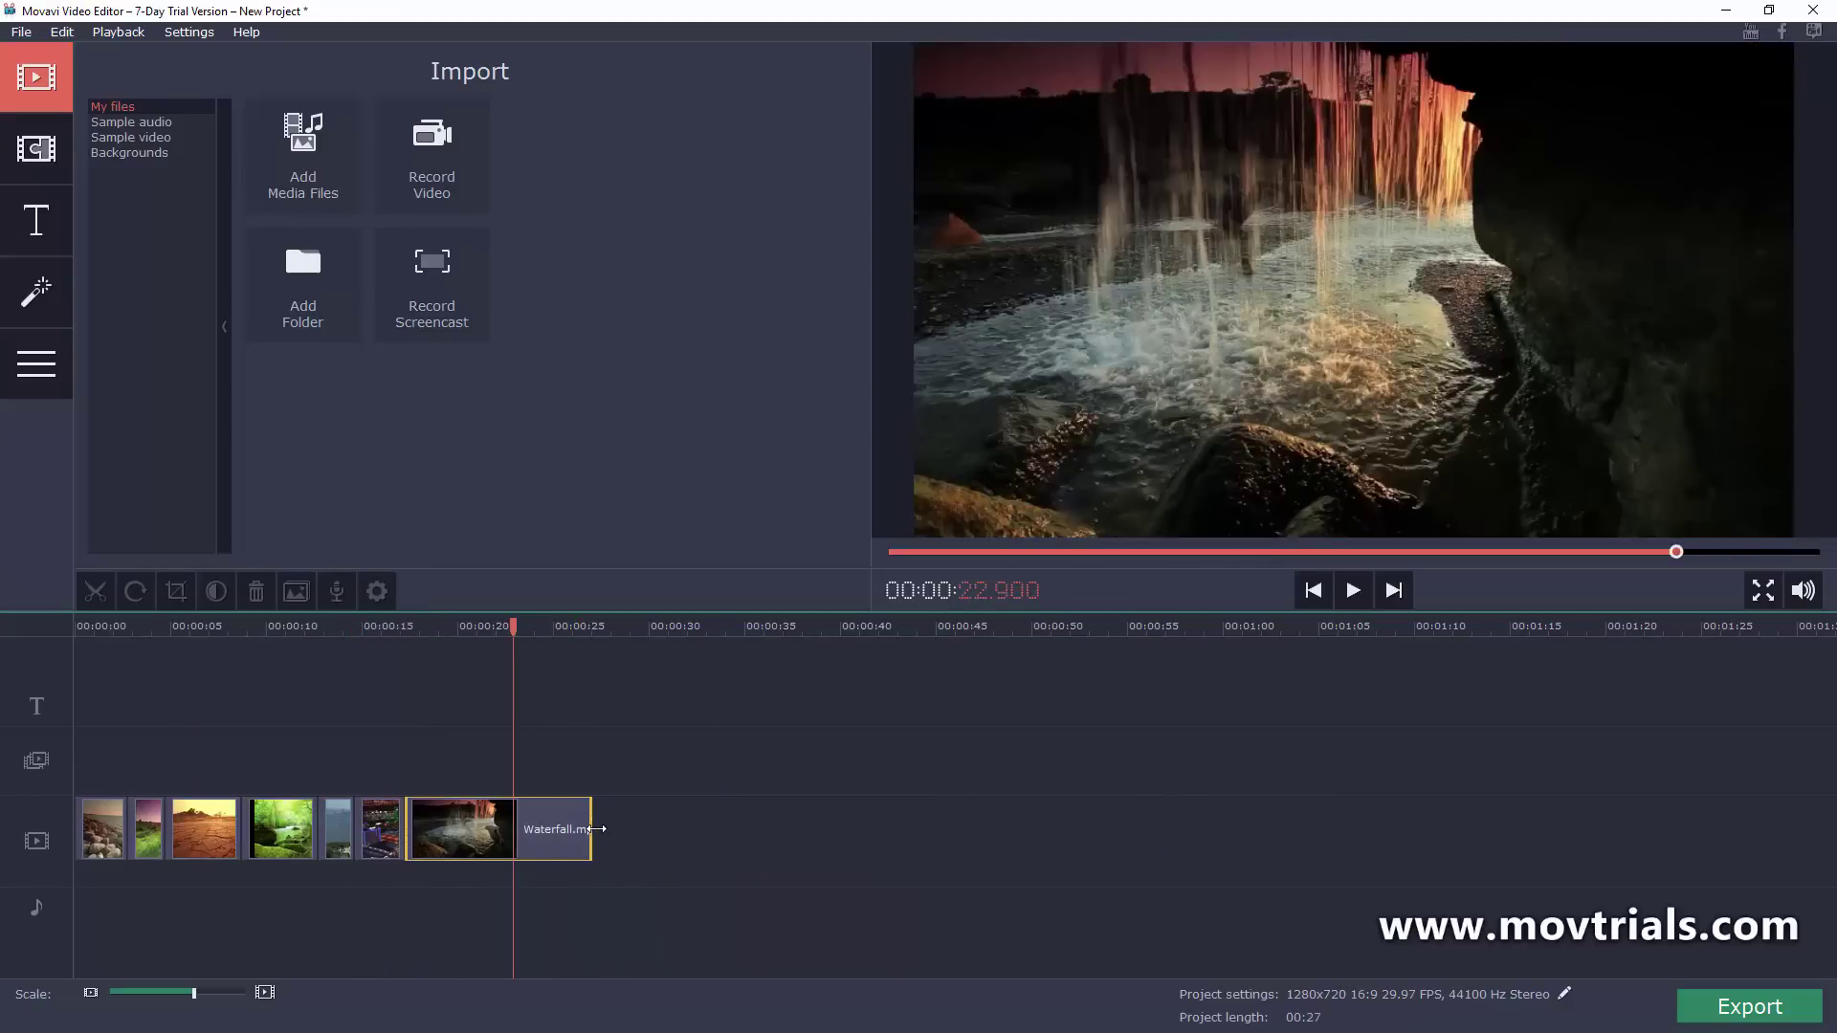
left_click_drag(591, 831, 438, 832)
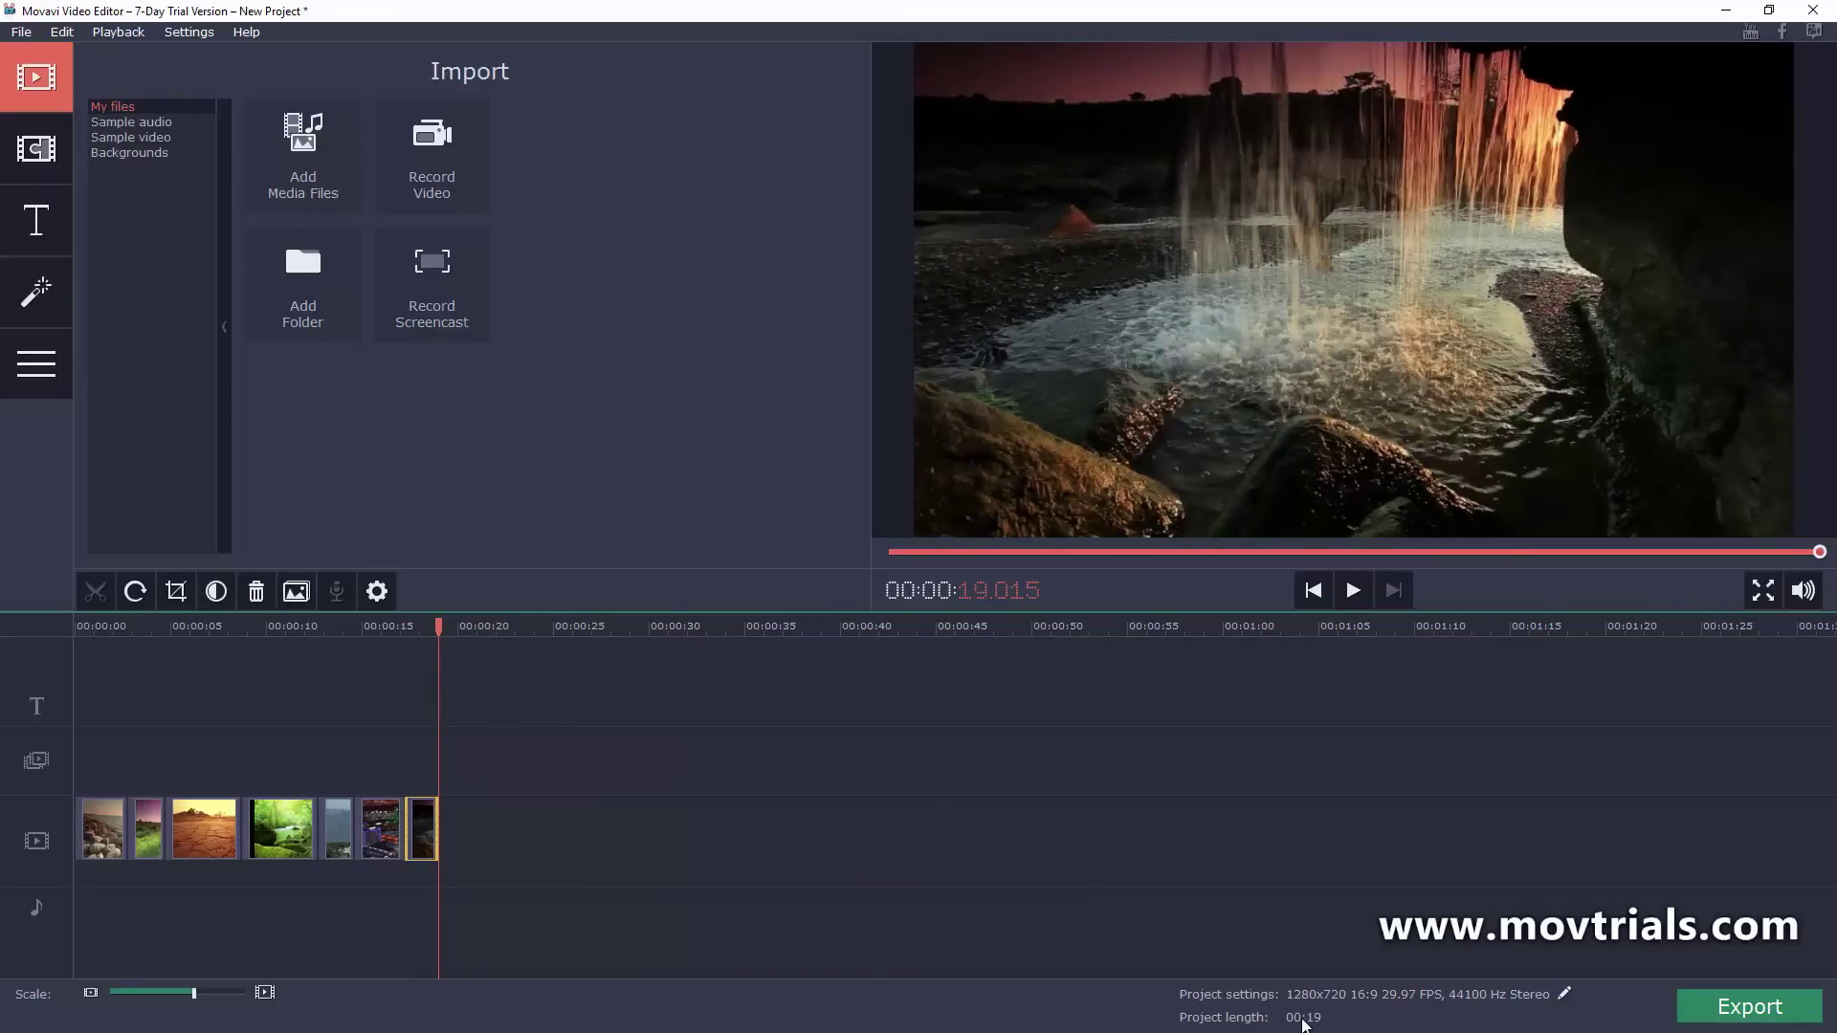
- Shorten the desert-2.jpg image to about 2.1 seconds and the jungle image to about 2.2 seconds
left_click(180, 826)
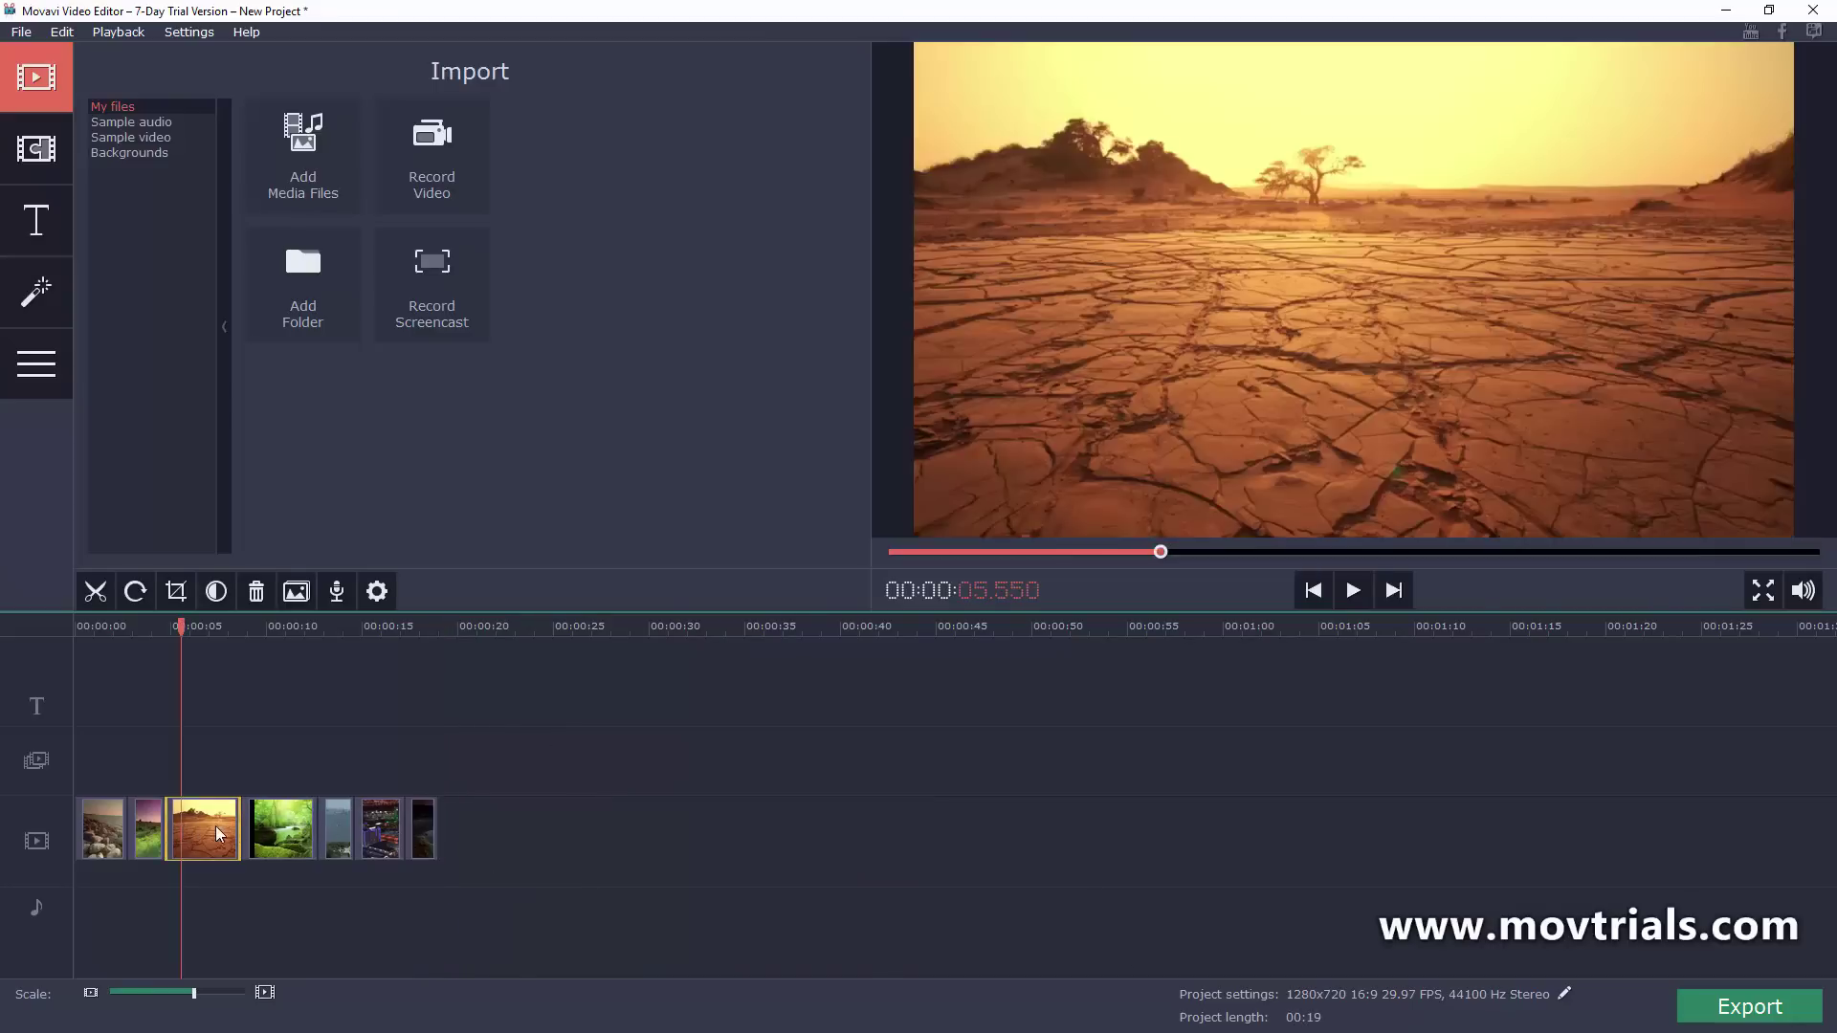
mouse_move(234, 826)
left_mouse_down()
mouse_move(203, 826)
mouse_move(247, 830)
left_mouse_up()
left_click(246, 835)
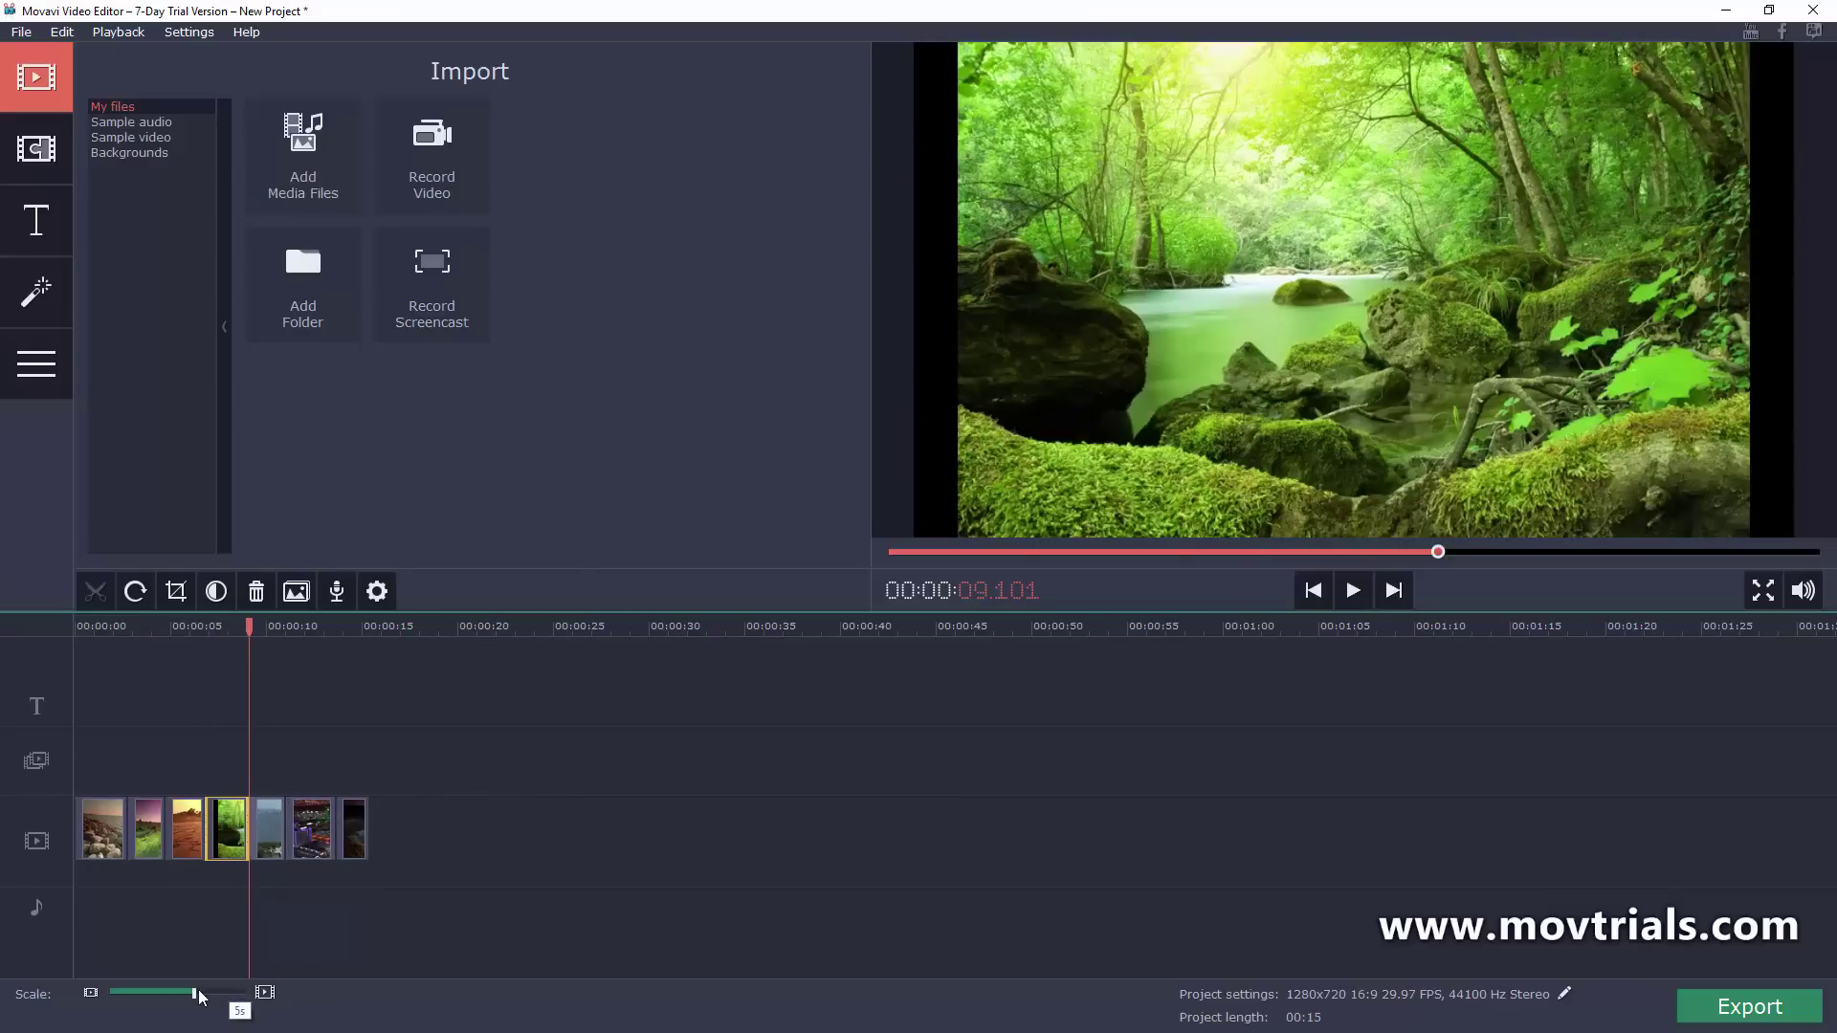
- Enlarge the timeline scale and play the trimmed movie from the beginning to review the clip cuts
left_click_drag(196, 991, 219, 991)
left_click(259, 935)
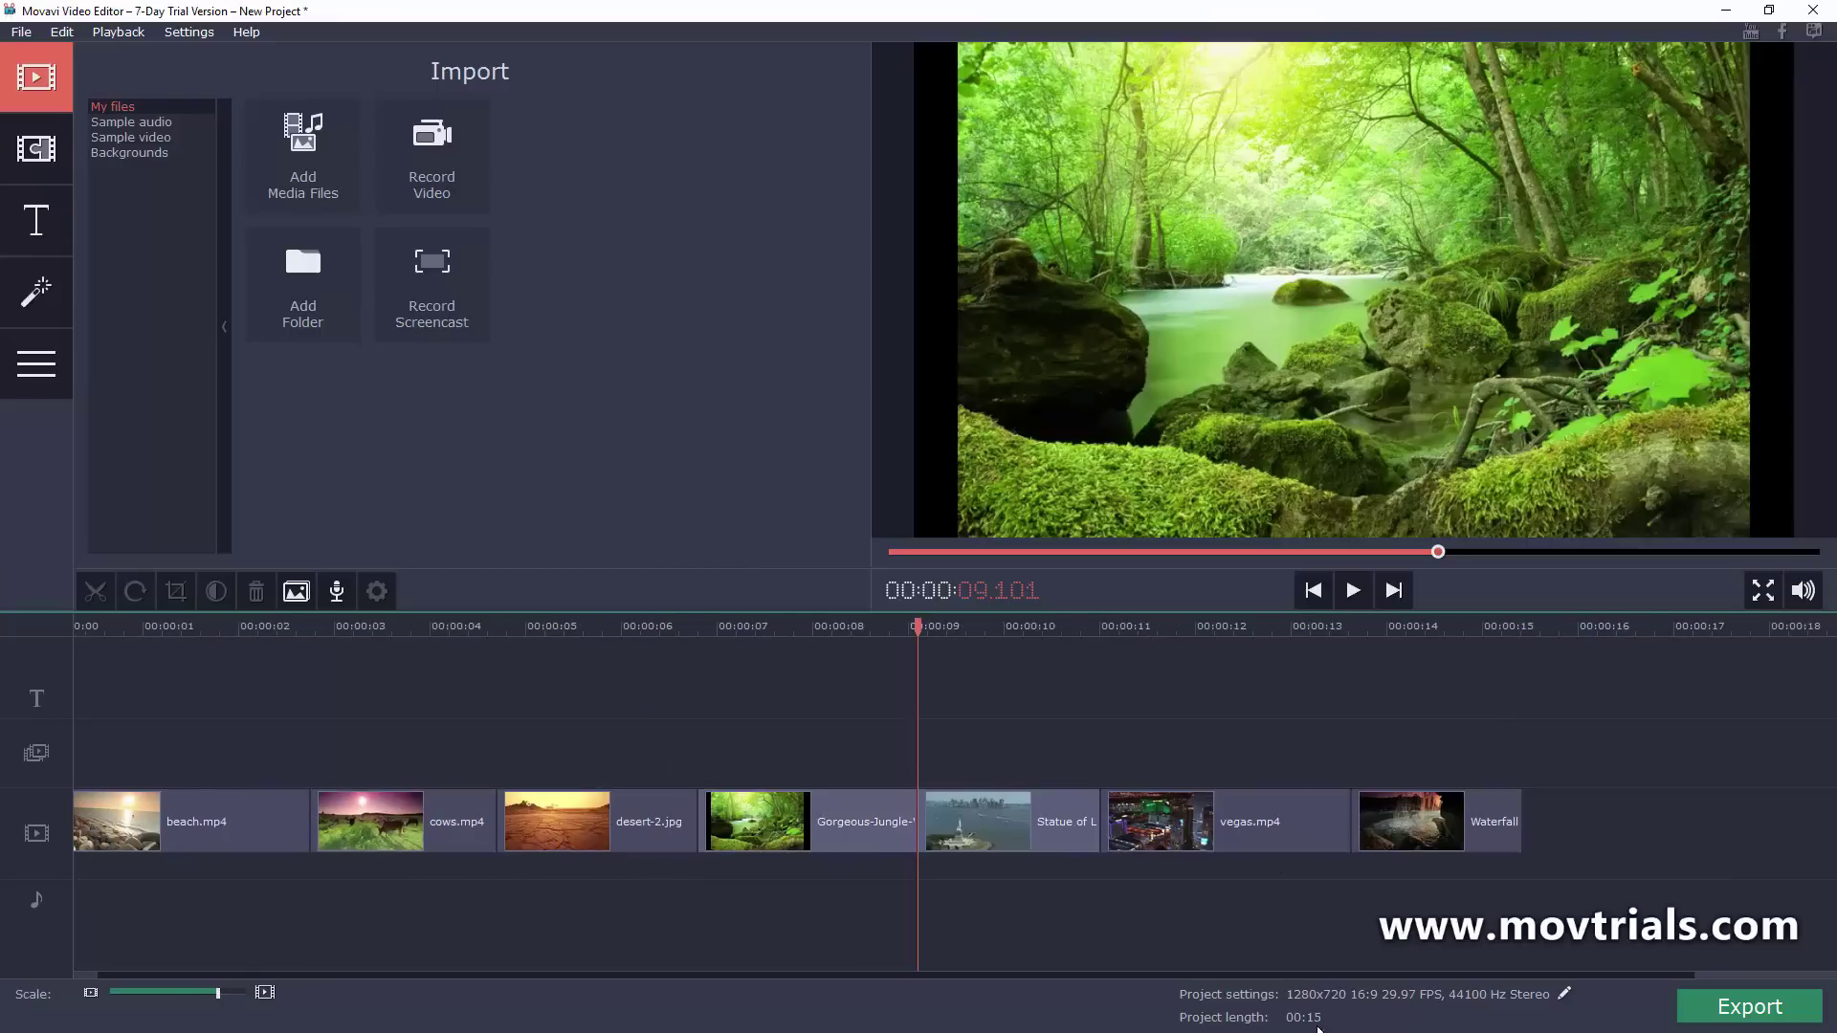
left_click_drag(918, 627, 75, 623)
left_click(1352, 590)
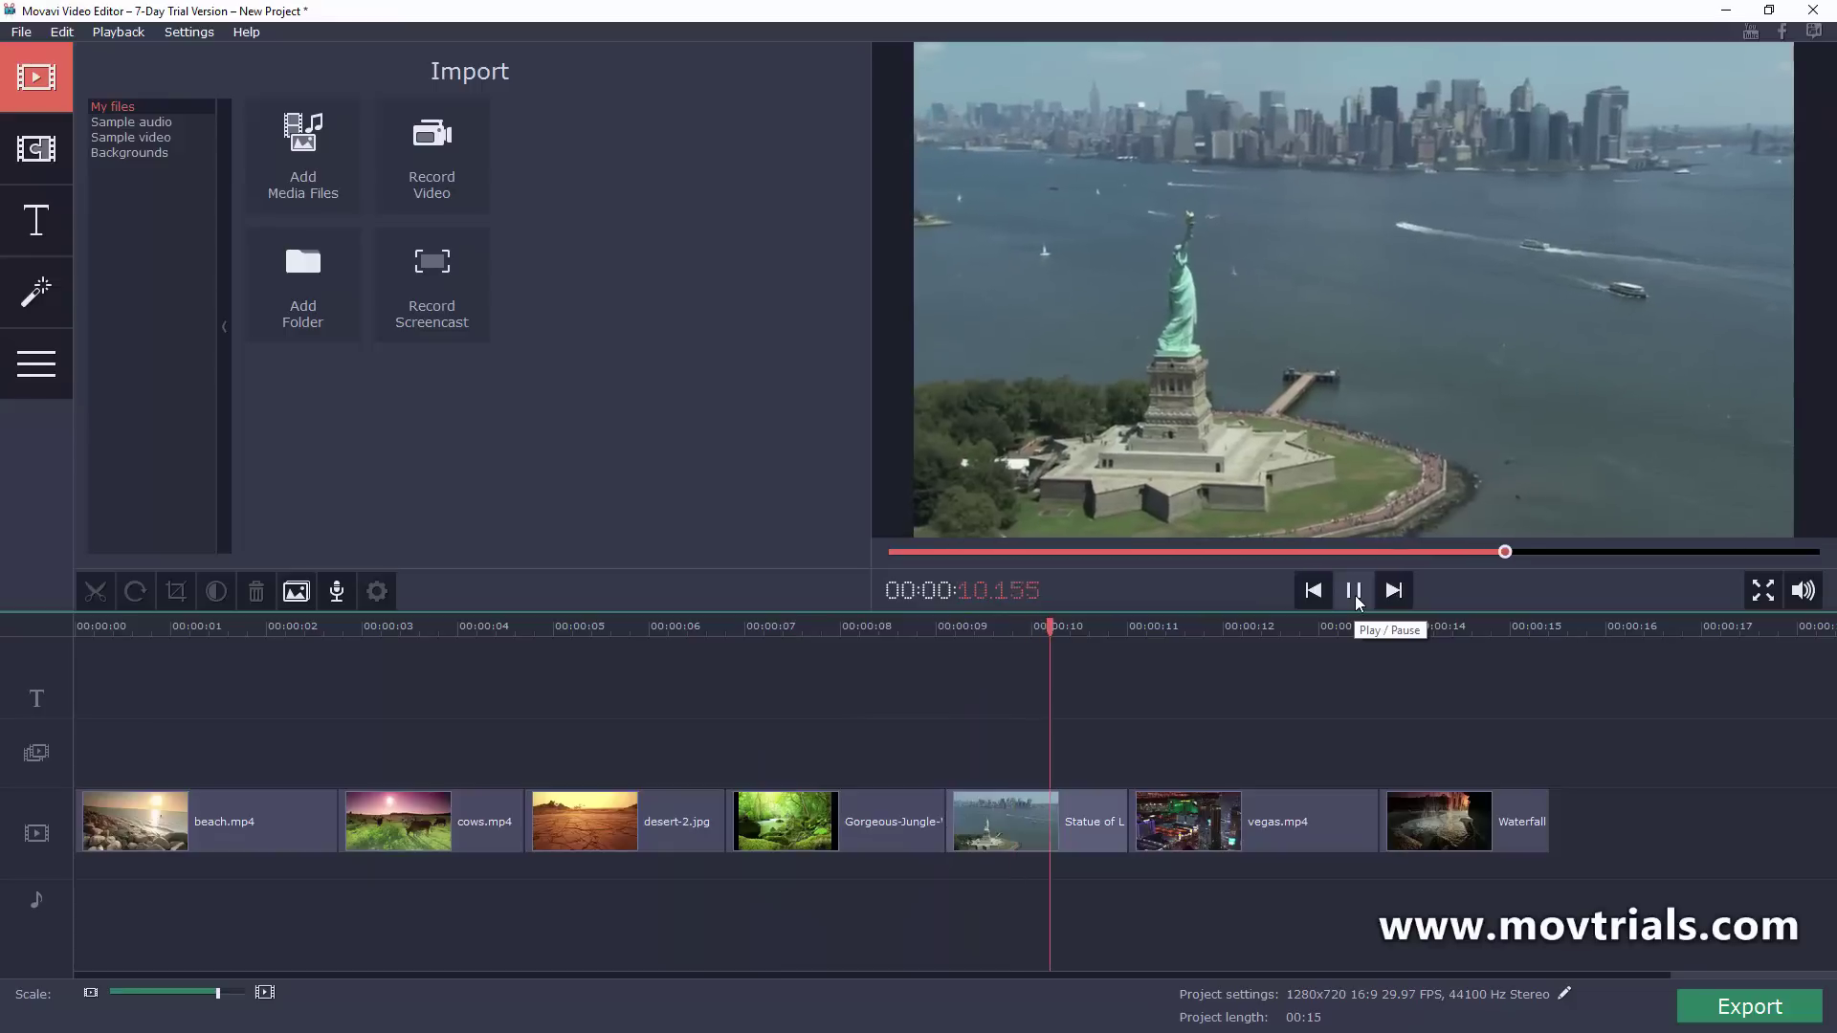
left_click(1354, 591)
left_click_drag(1081, 629, 77, 629)
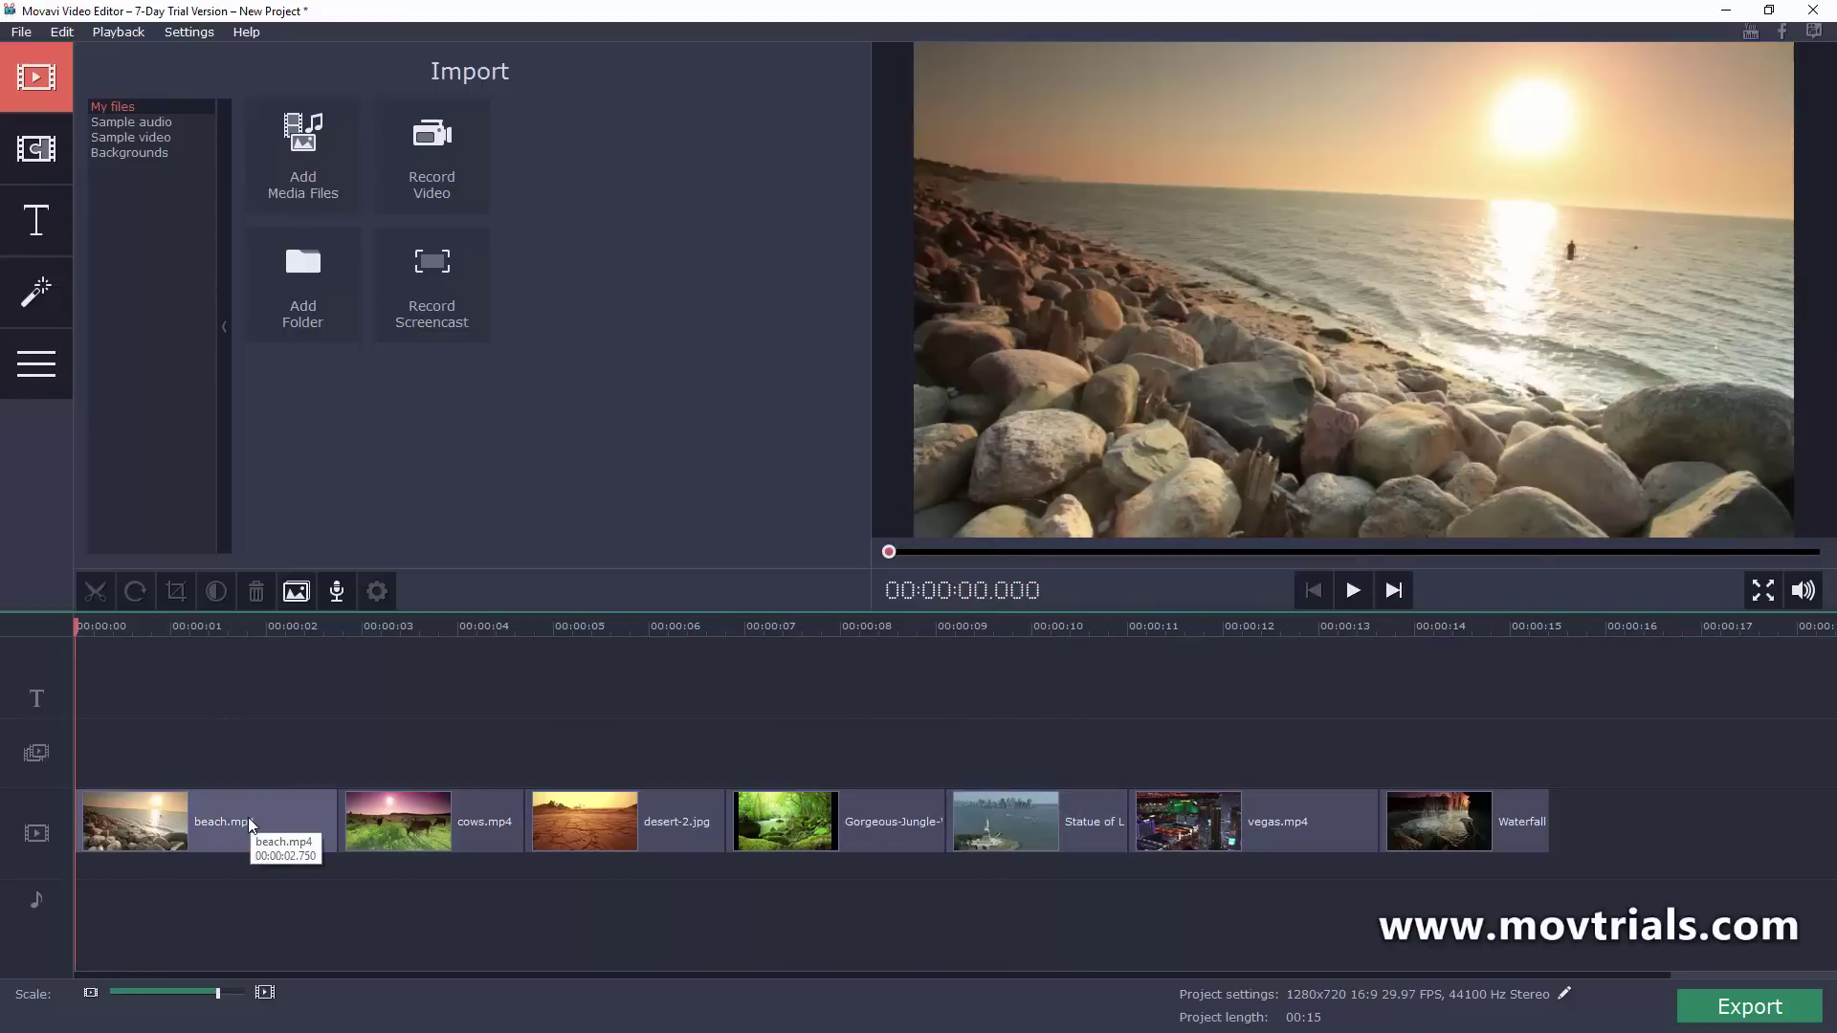
- Add a Zoom in-out transition between the beach.mp4 and cows.mp4 clips
left_click(248, 820)
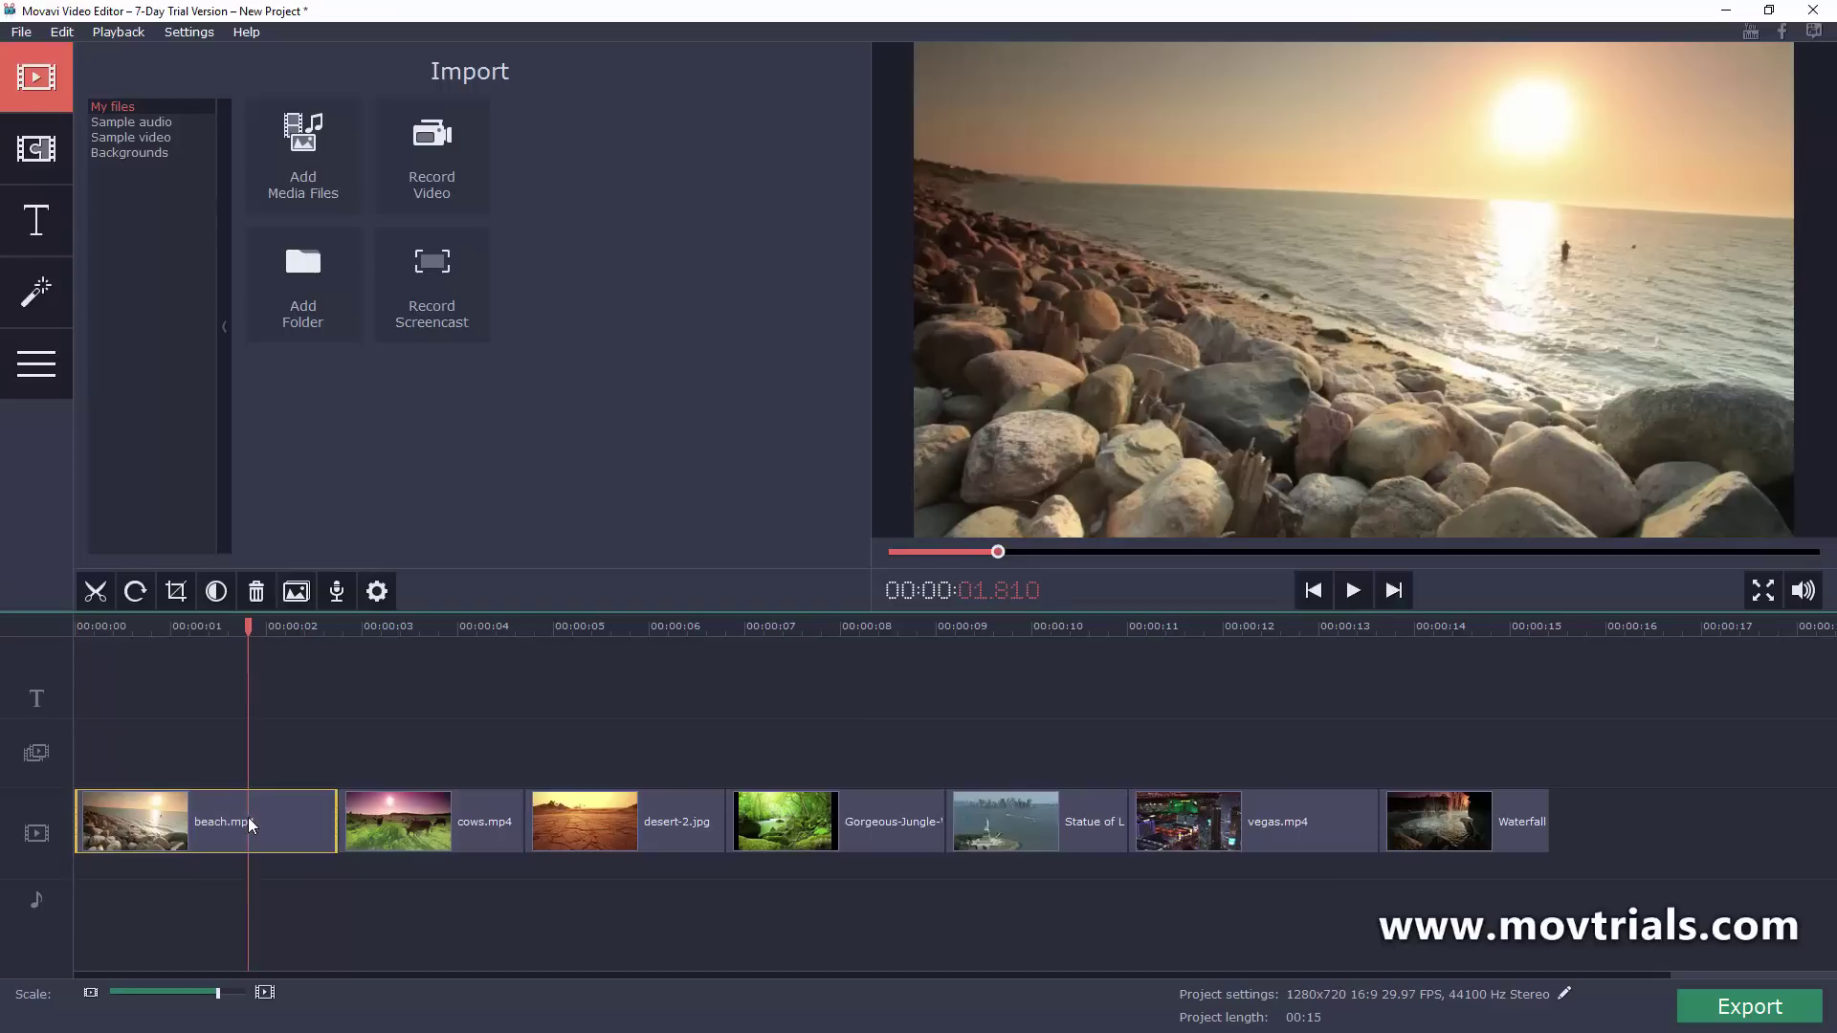
left_click(42, 152)
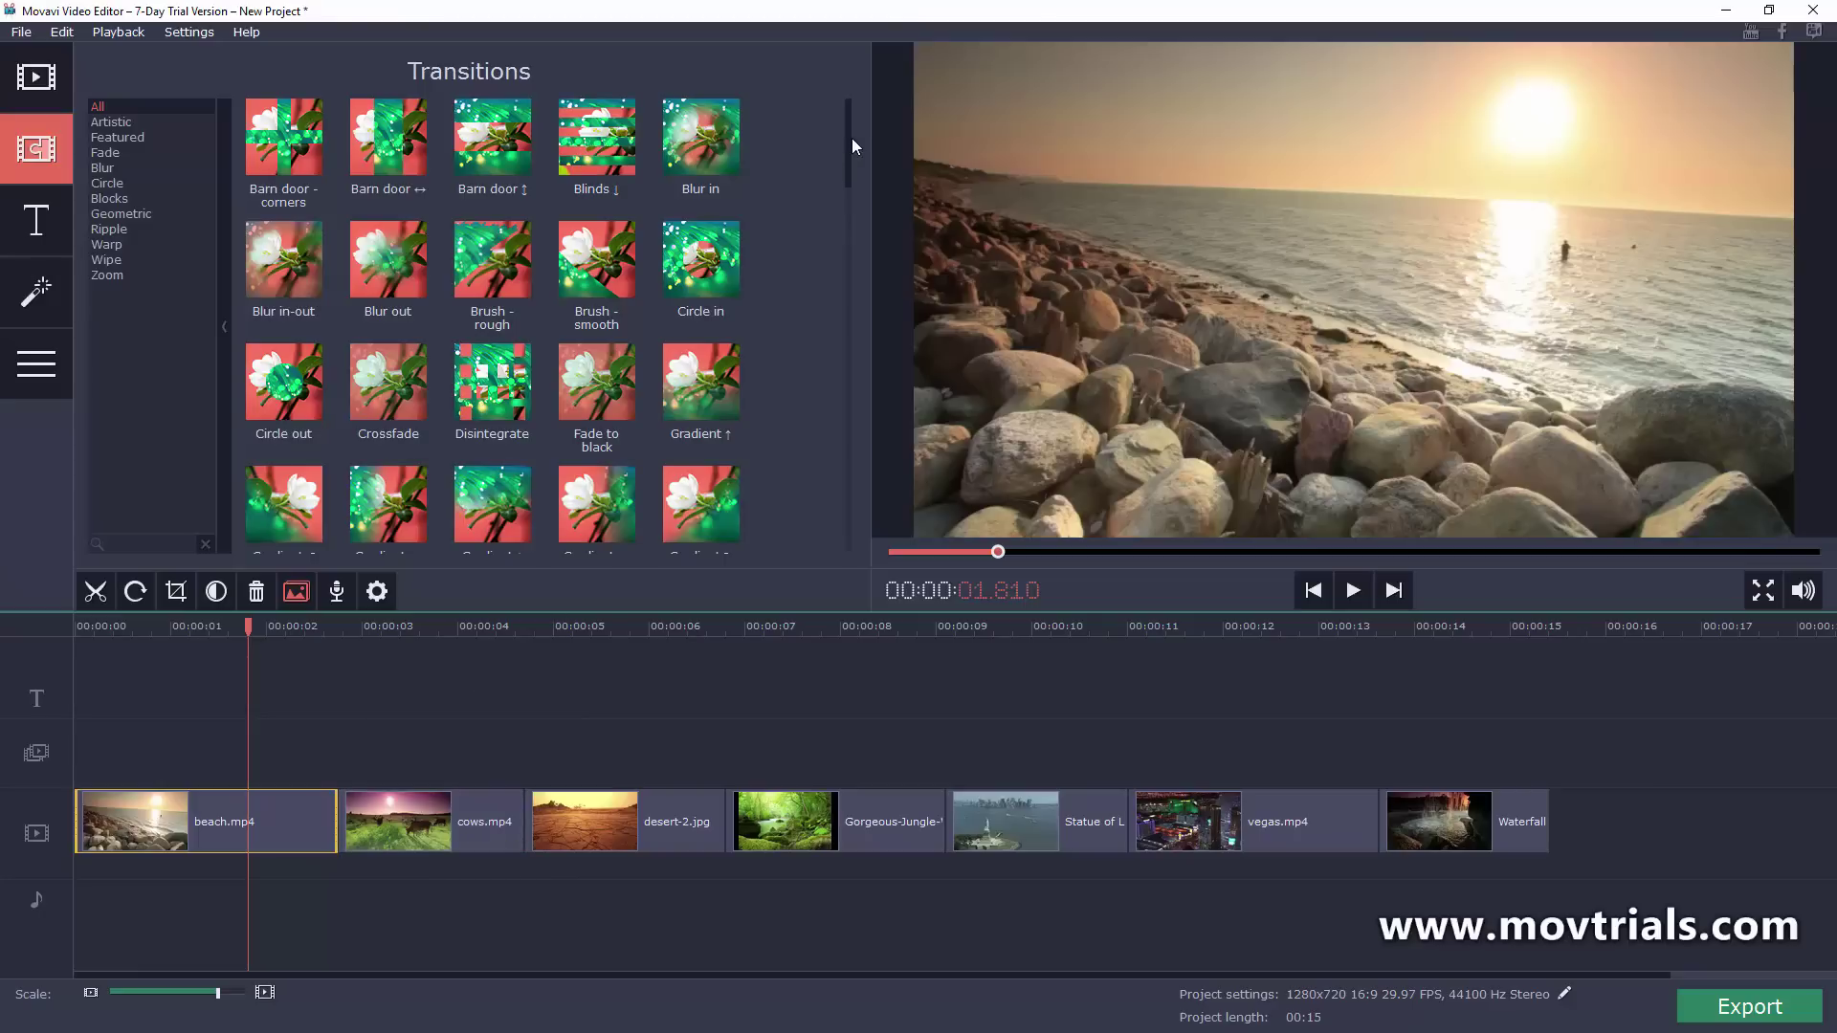
left_click_drag(847, 134, 864, 531)
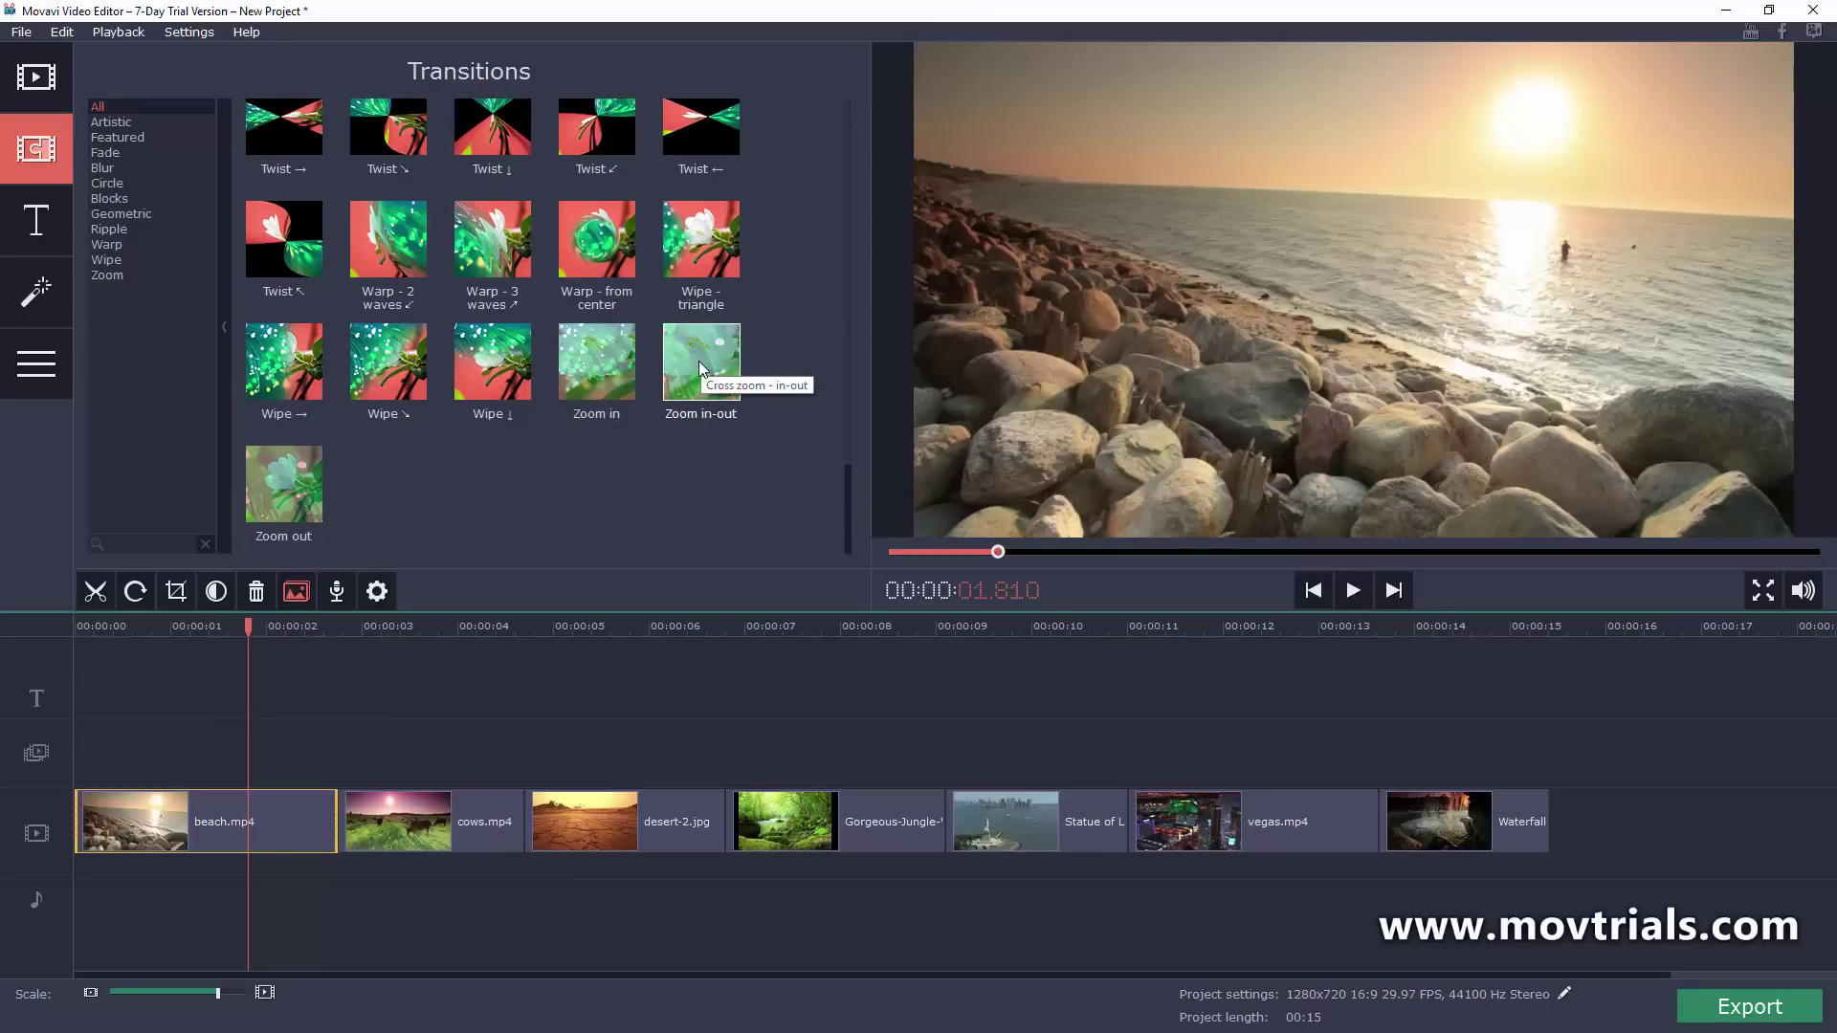
left_click_drag(700, 368, 330, 824)
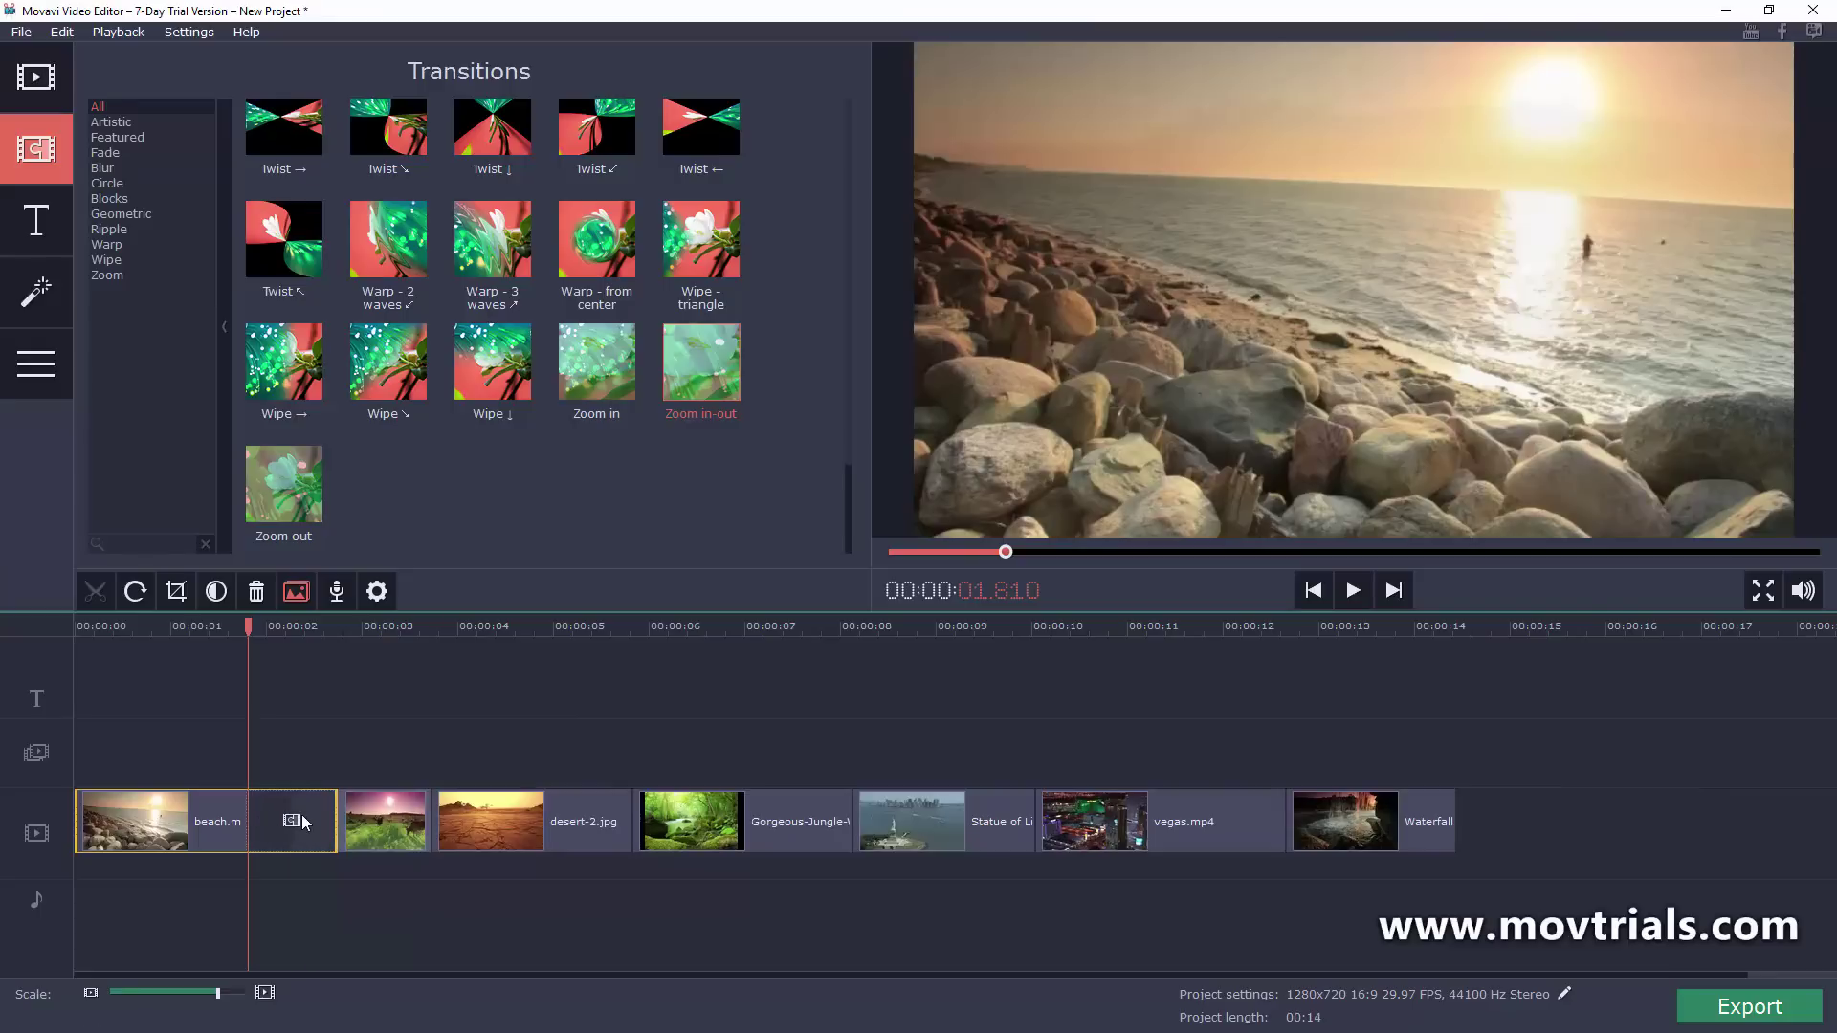
- Play the section around the transition between beach.mp4 and cows.mp4 to preview it
left_click_drag(248, 627, 213, 632)
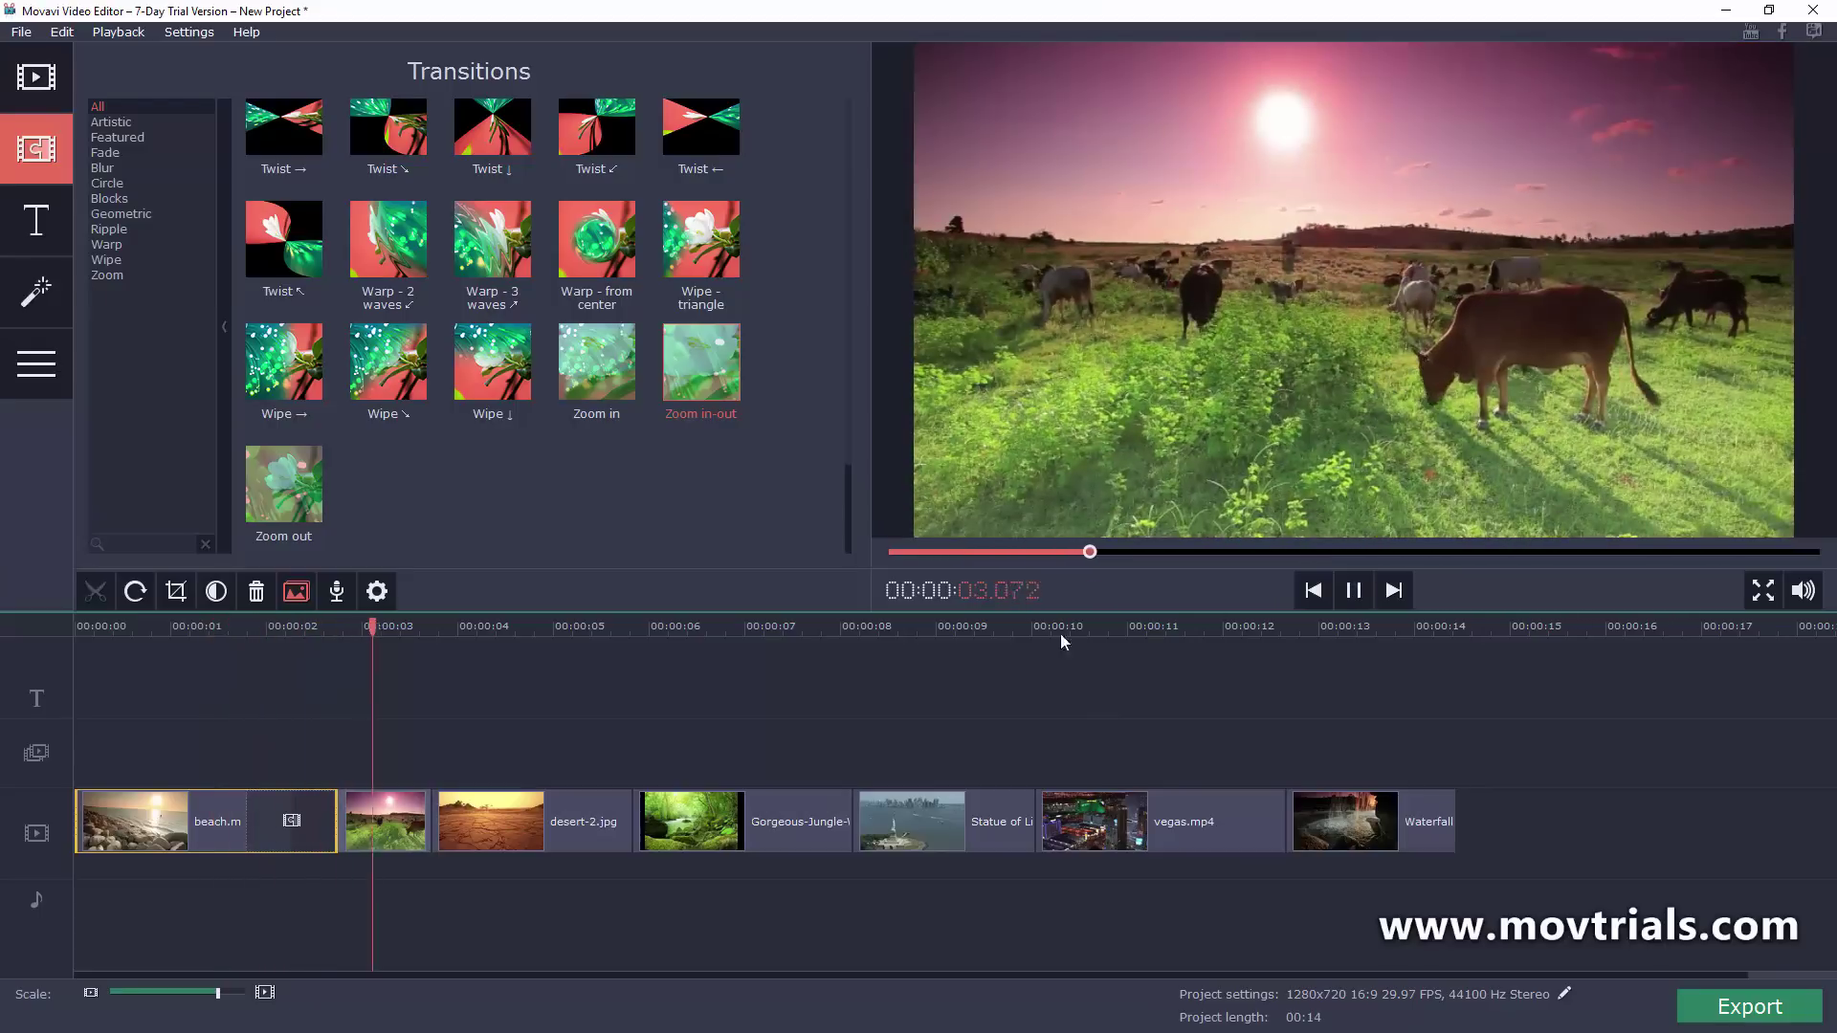
left_click(1353, 590)
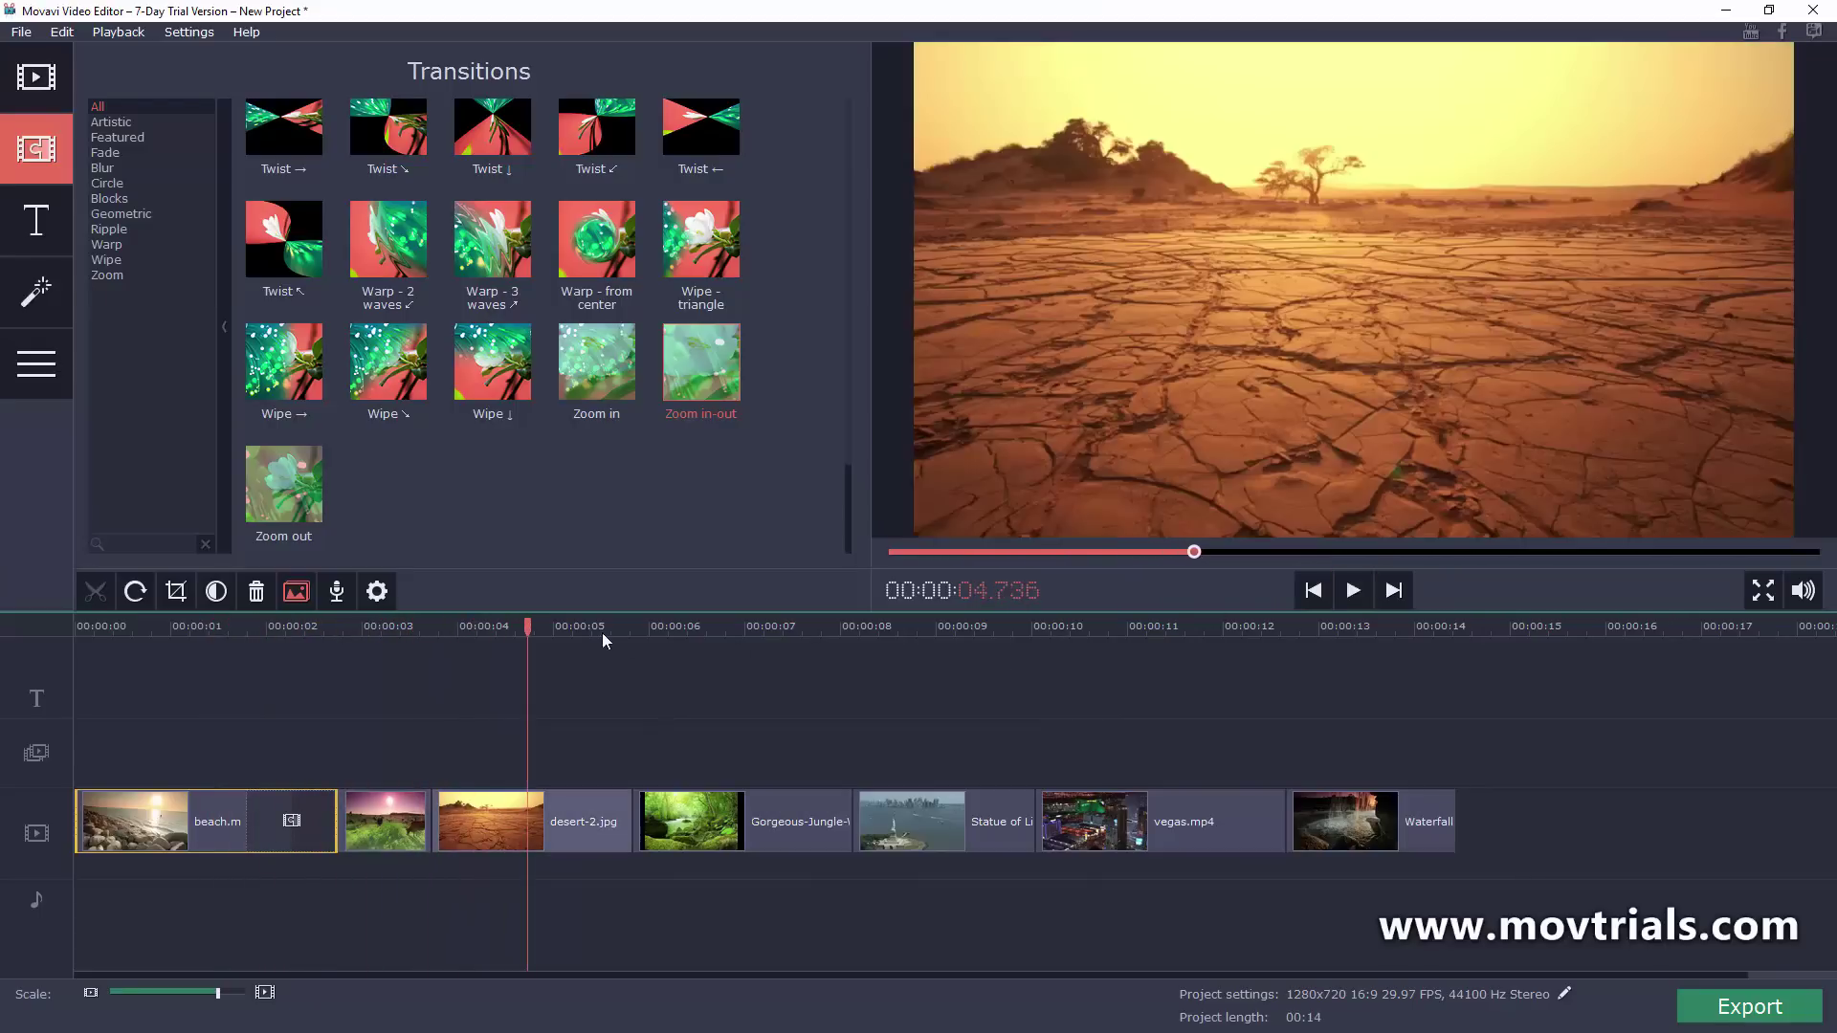
left_click_drag(527, 626, 163, 627)
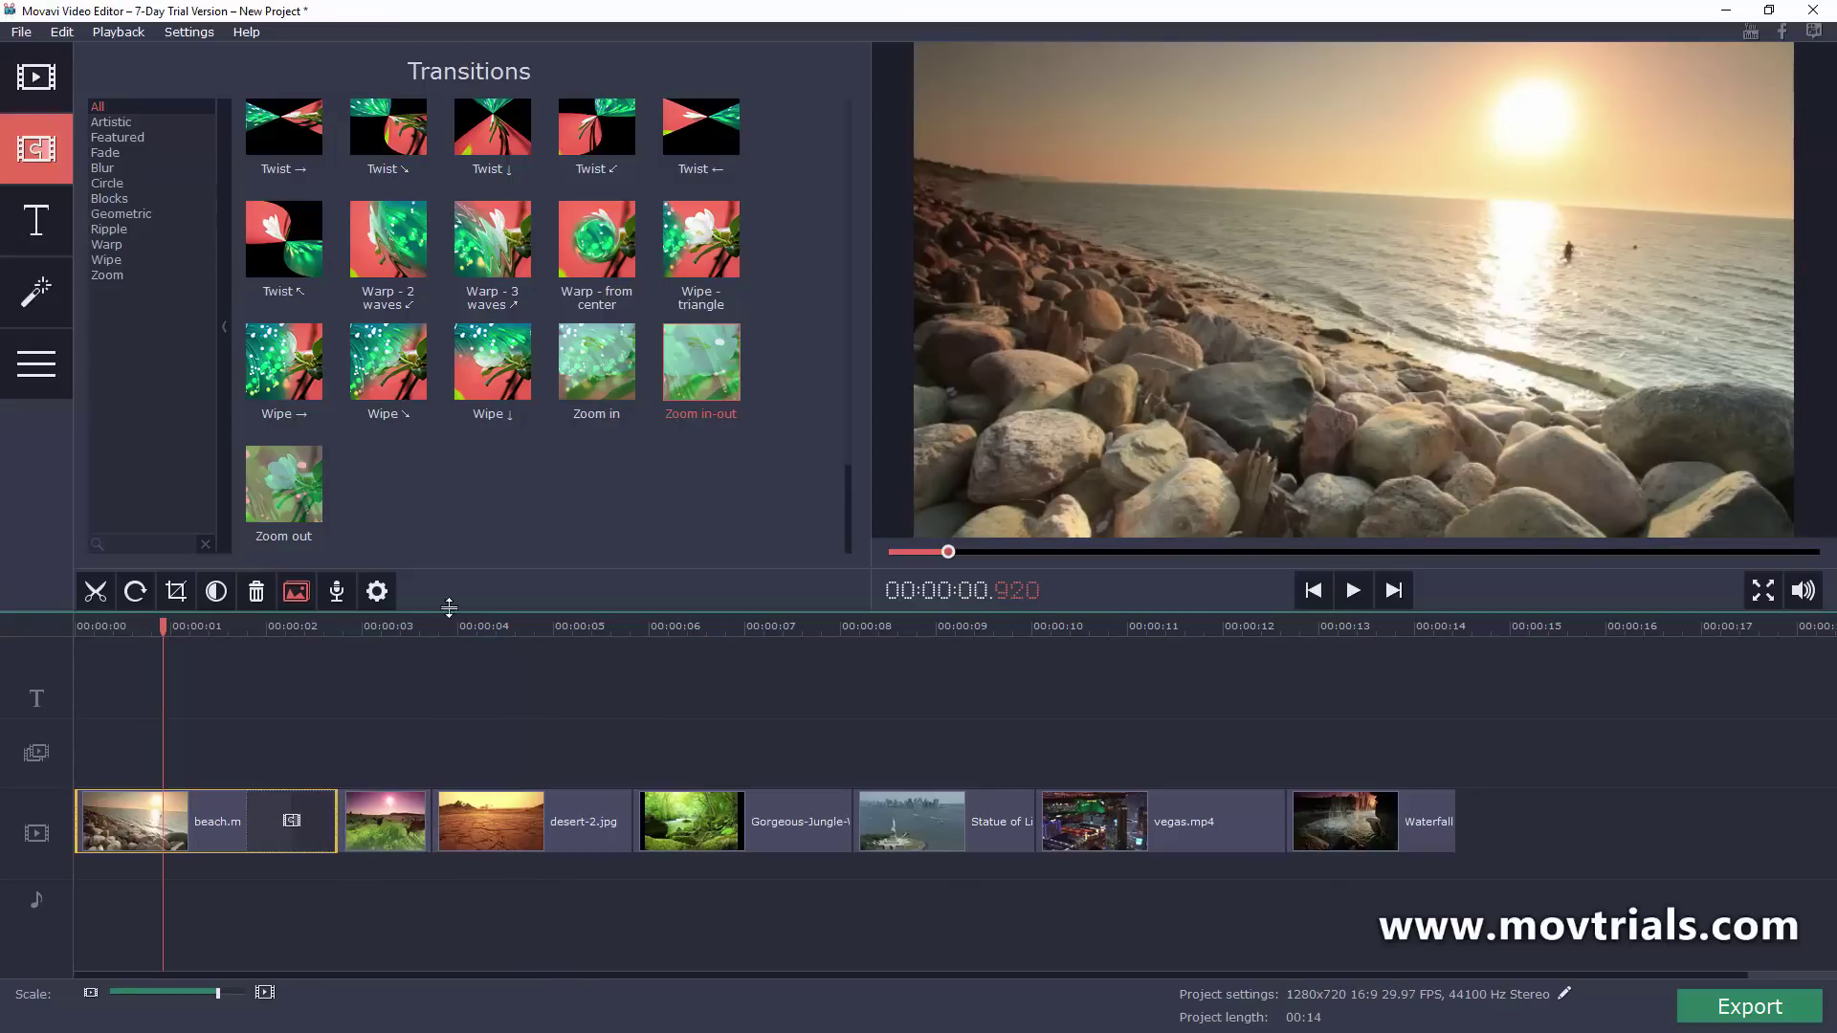
- Add a Zoom out transition between desert-2.jpg and the jungle image, and Zoom in between the jungle image and Statue of Liberty.mp4
left_click_drag(284, 483, 608, 786)
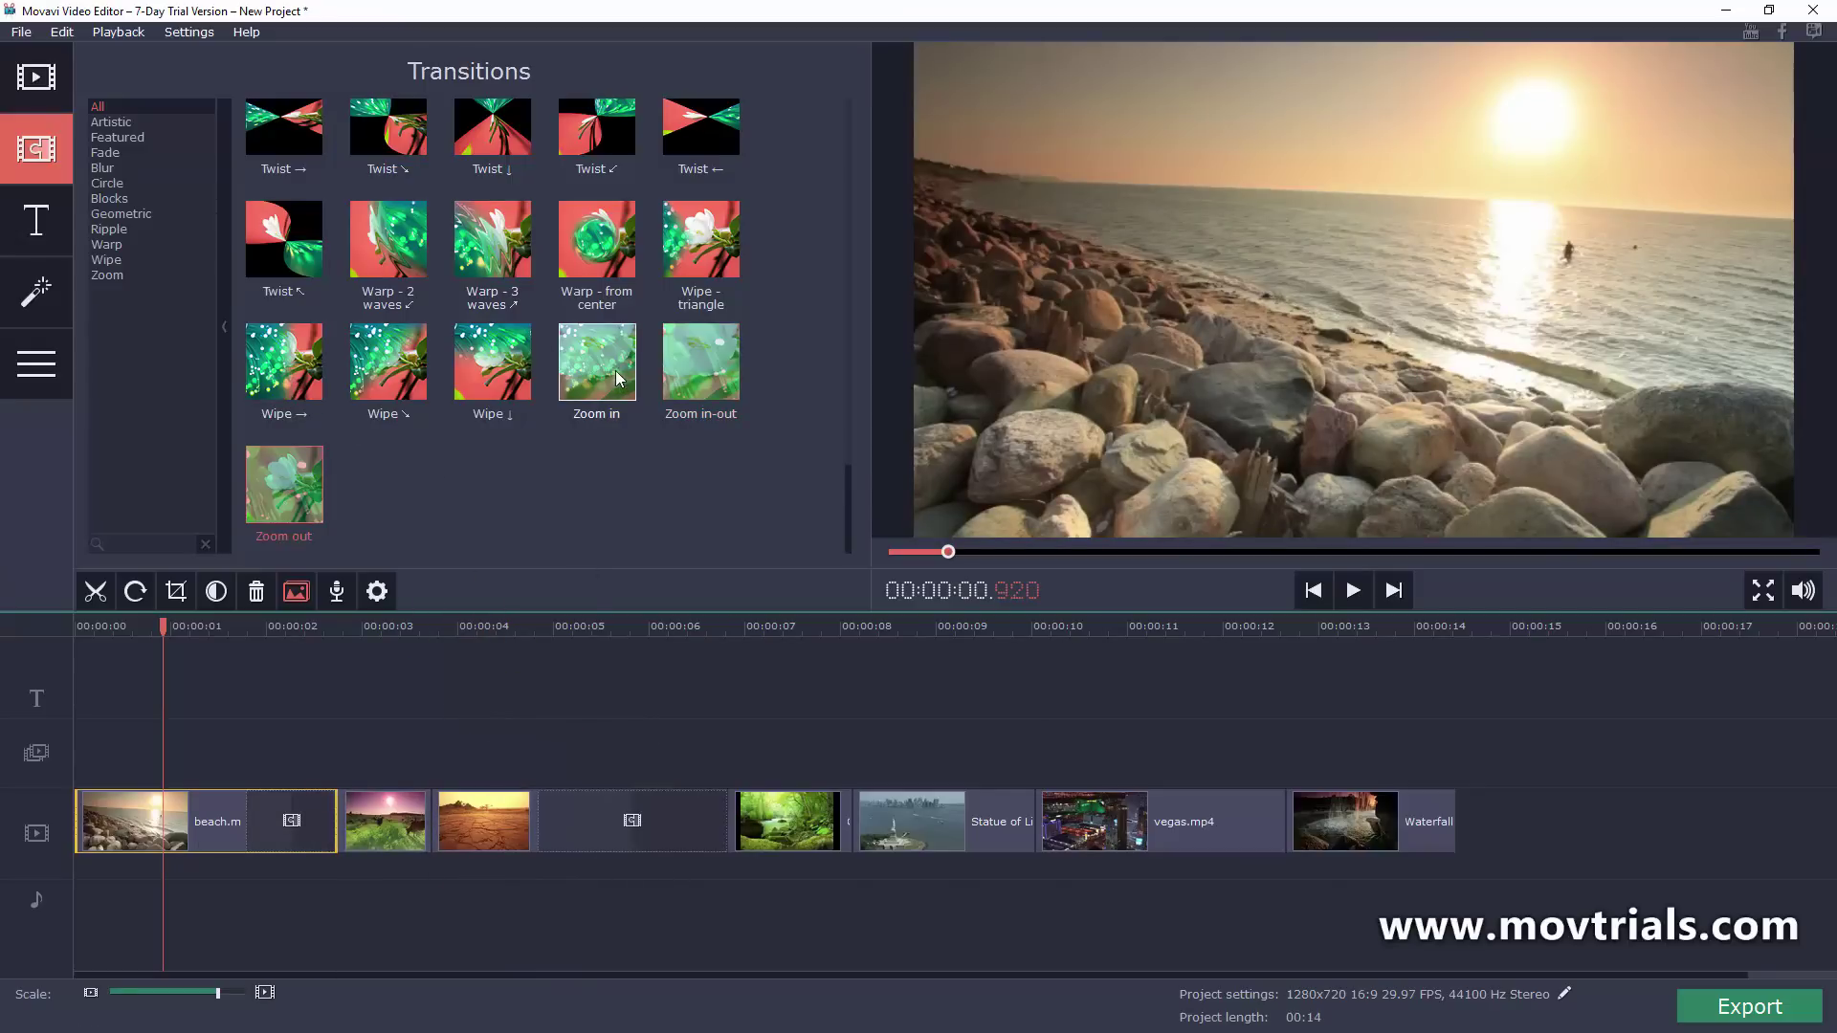
left_click_drag(617, 378, 848, 814)
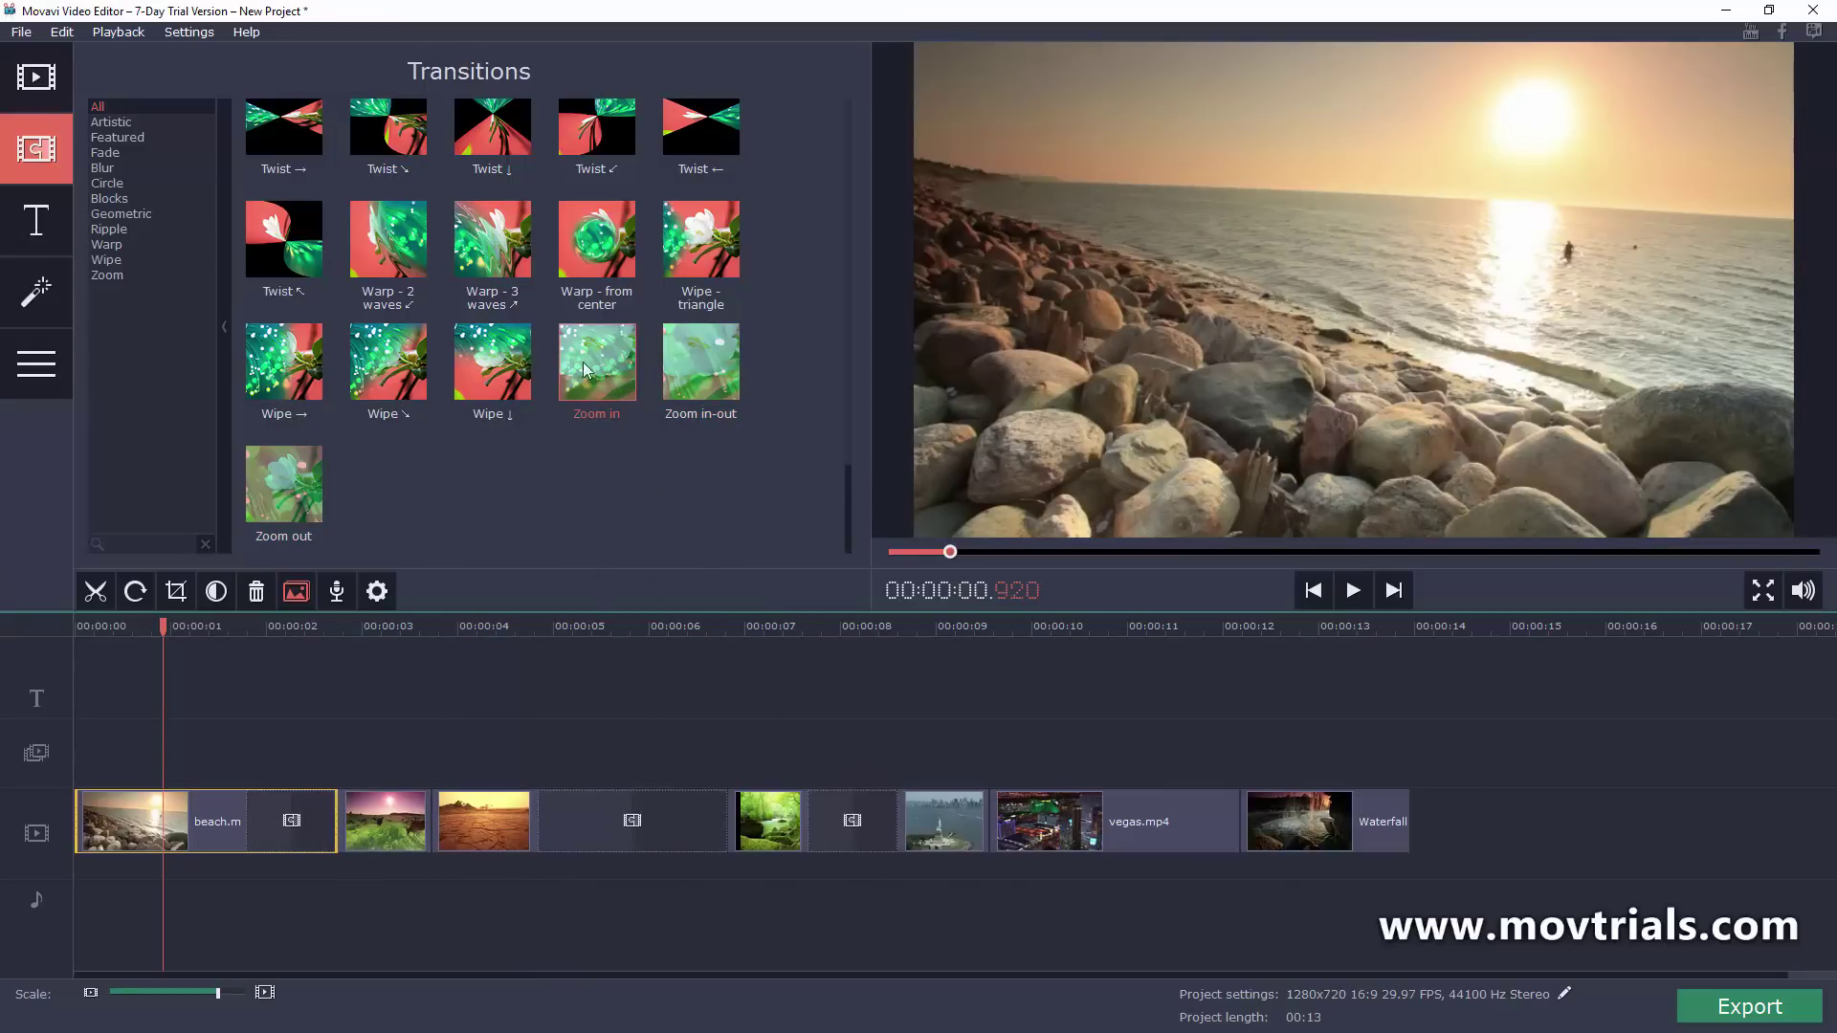
- Add a Circle in transition between Statue of Liberty.mp4 and vegas.mp4, and Fade to black after both vegas.mp4 and Waterfall.mp4
scroll(583, 396, "up", 10)
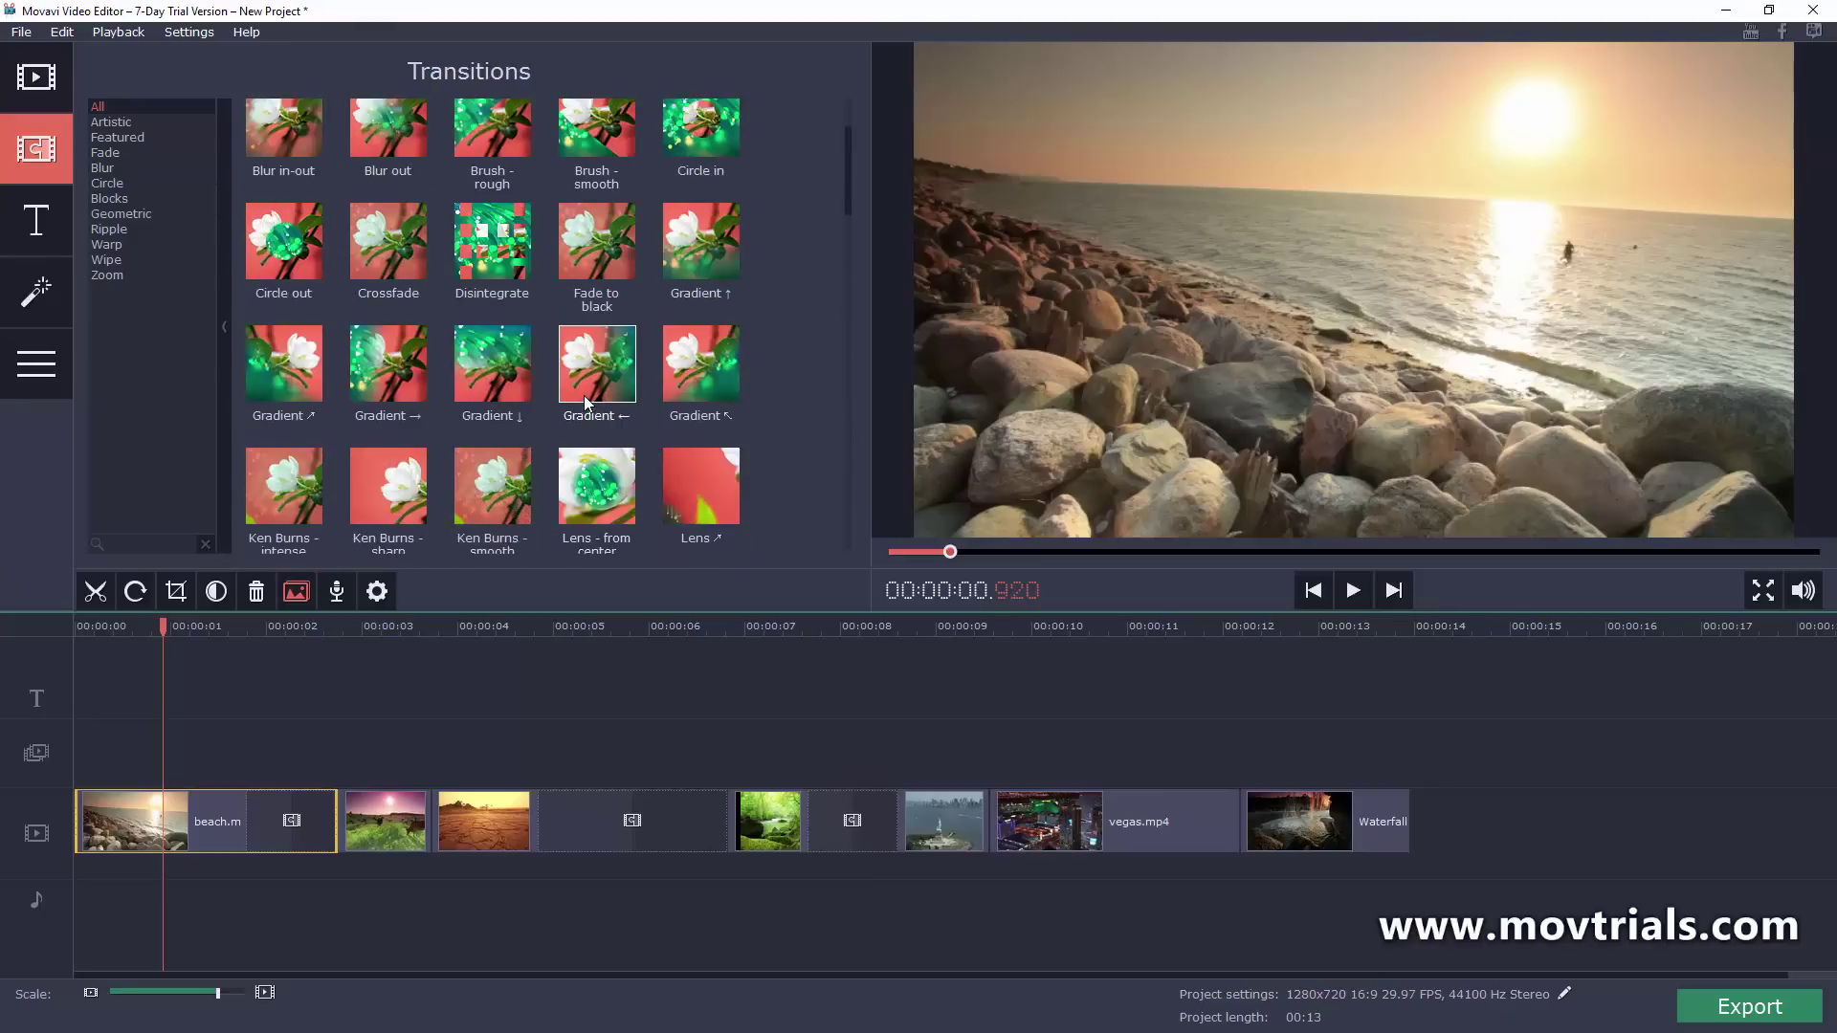
scroll(584, 394, "up", 2)
left_click_drag(701, 250, 907, 816)
left_click_drag(596, 373, 1159, 814)
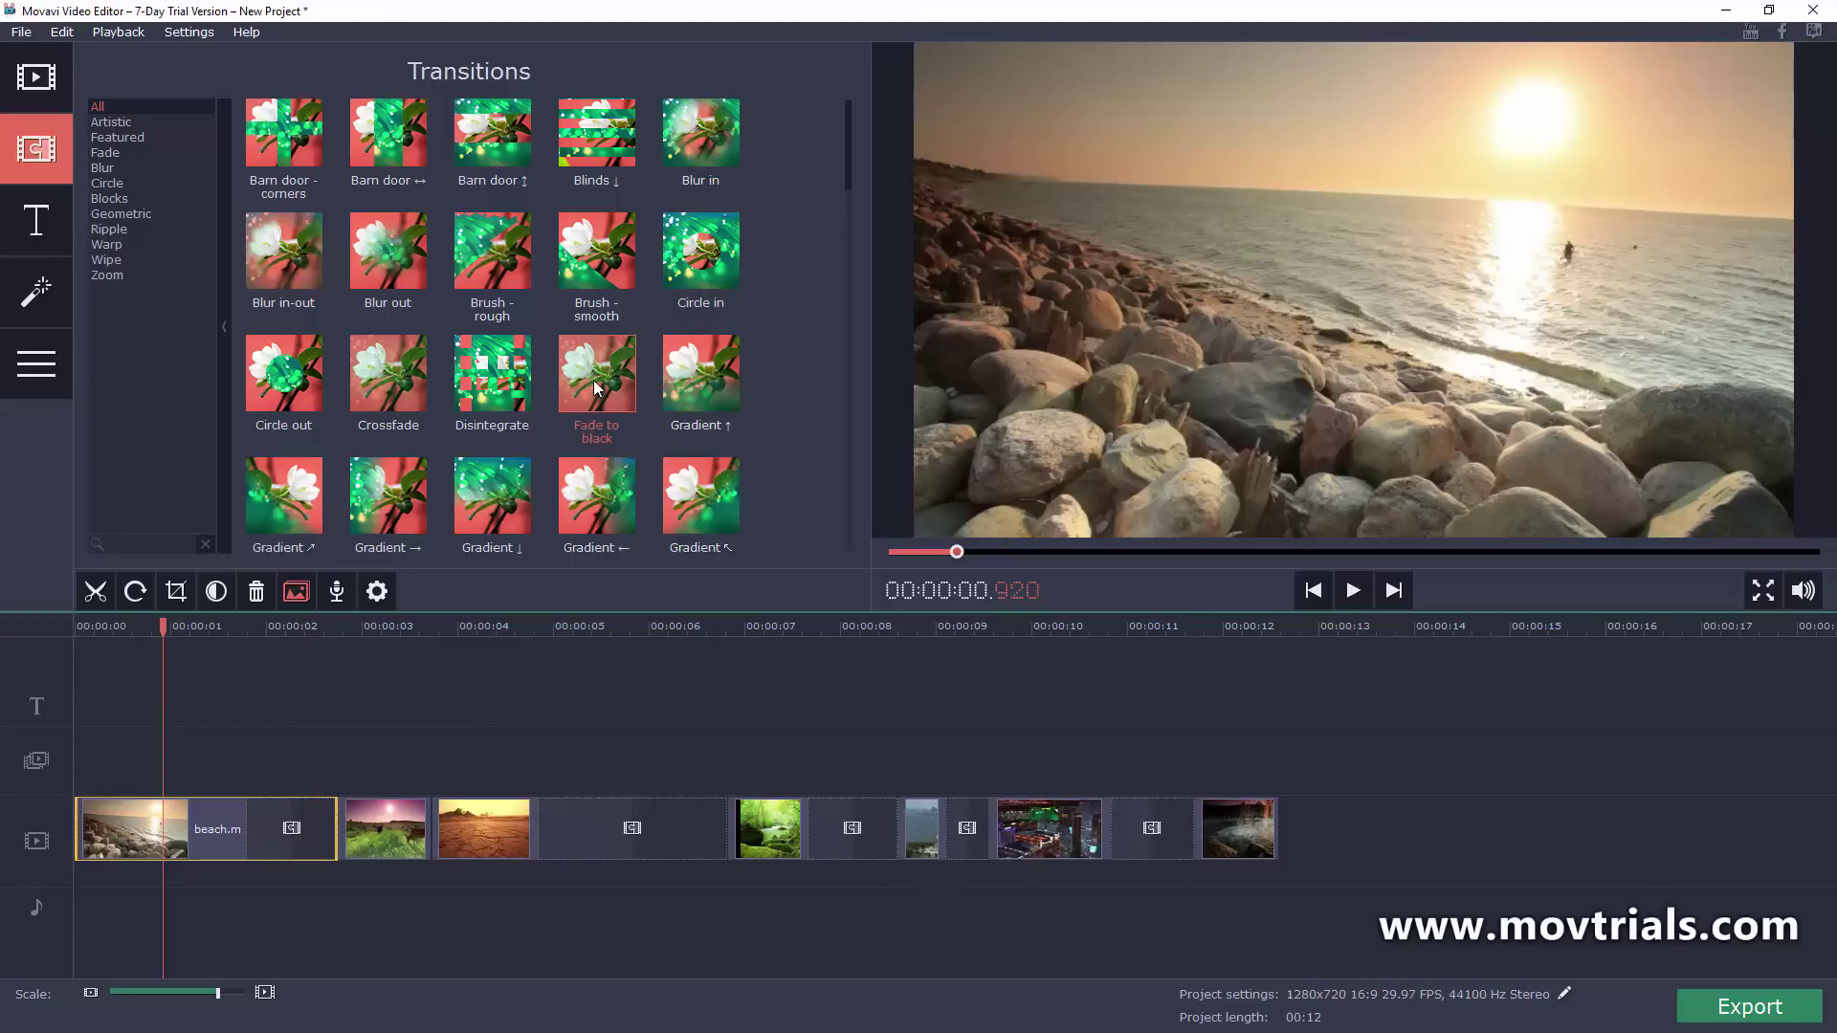
left_click_drag(595, 388, 1261, 823)
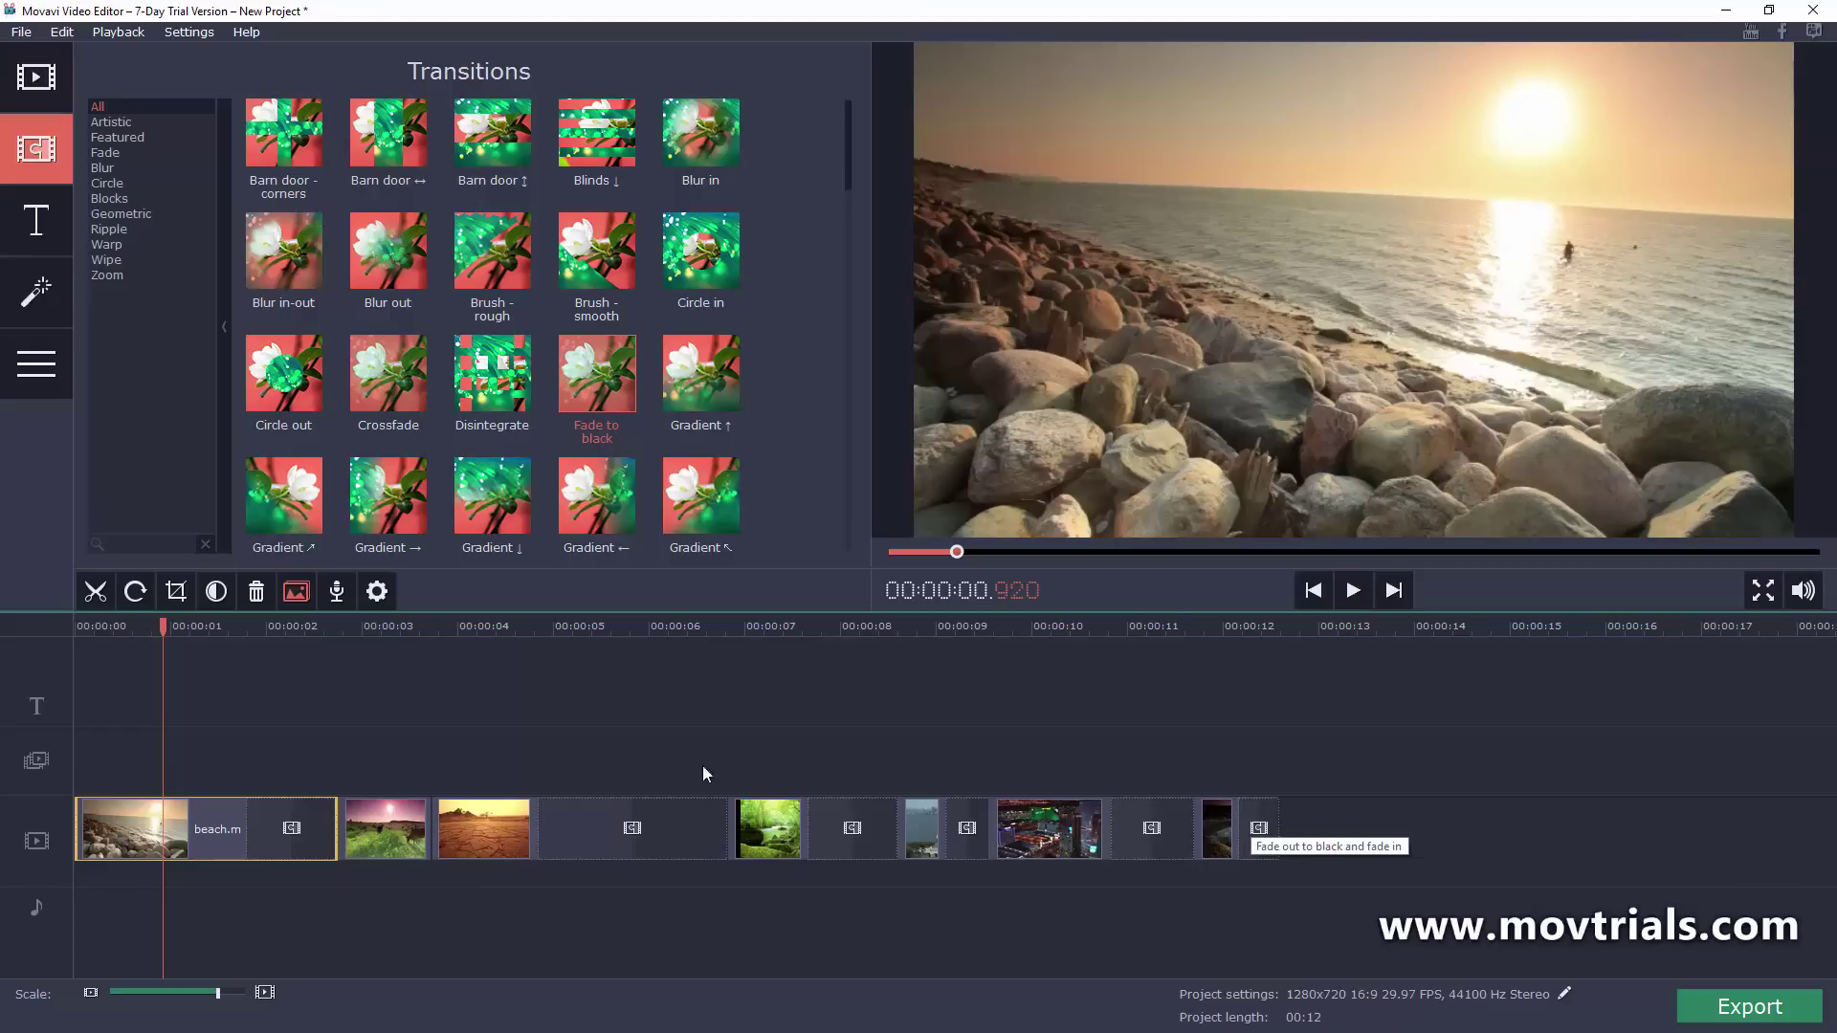
- Play the movie up to the desert image, and add a Gradient ↗ transition between cows.mp4 and desert-2.jpg
left_click(1353, 590)
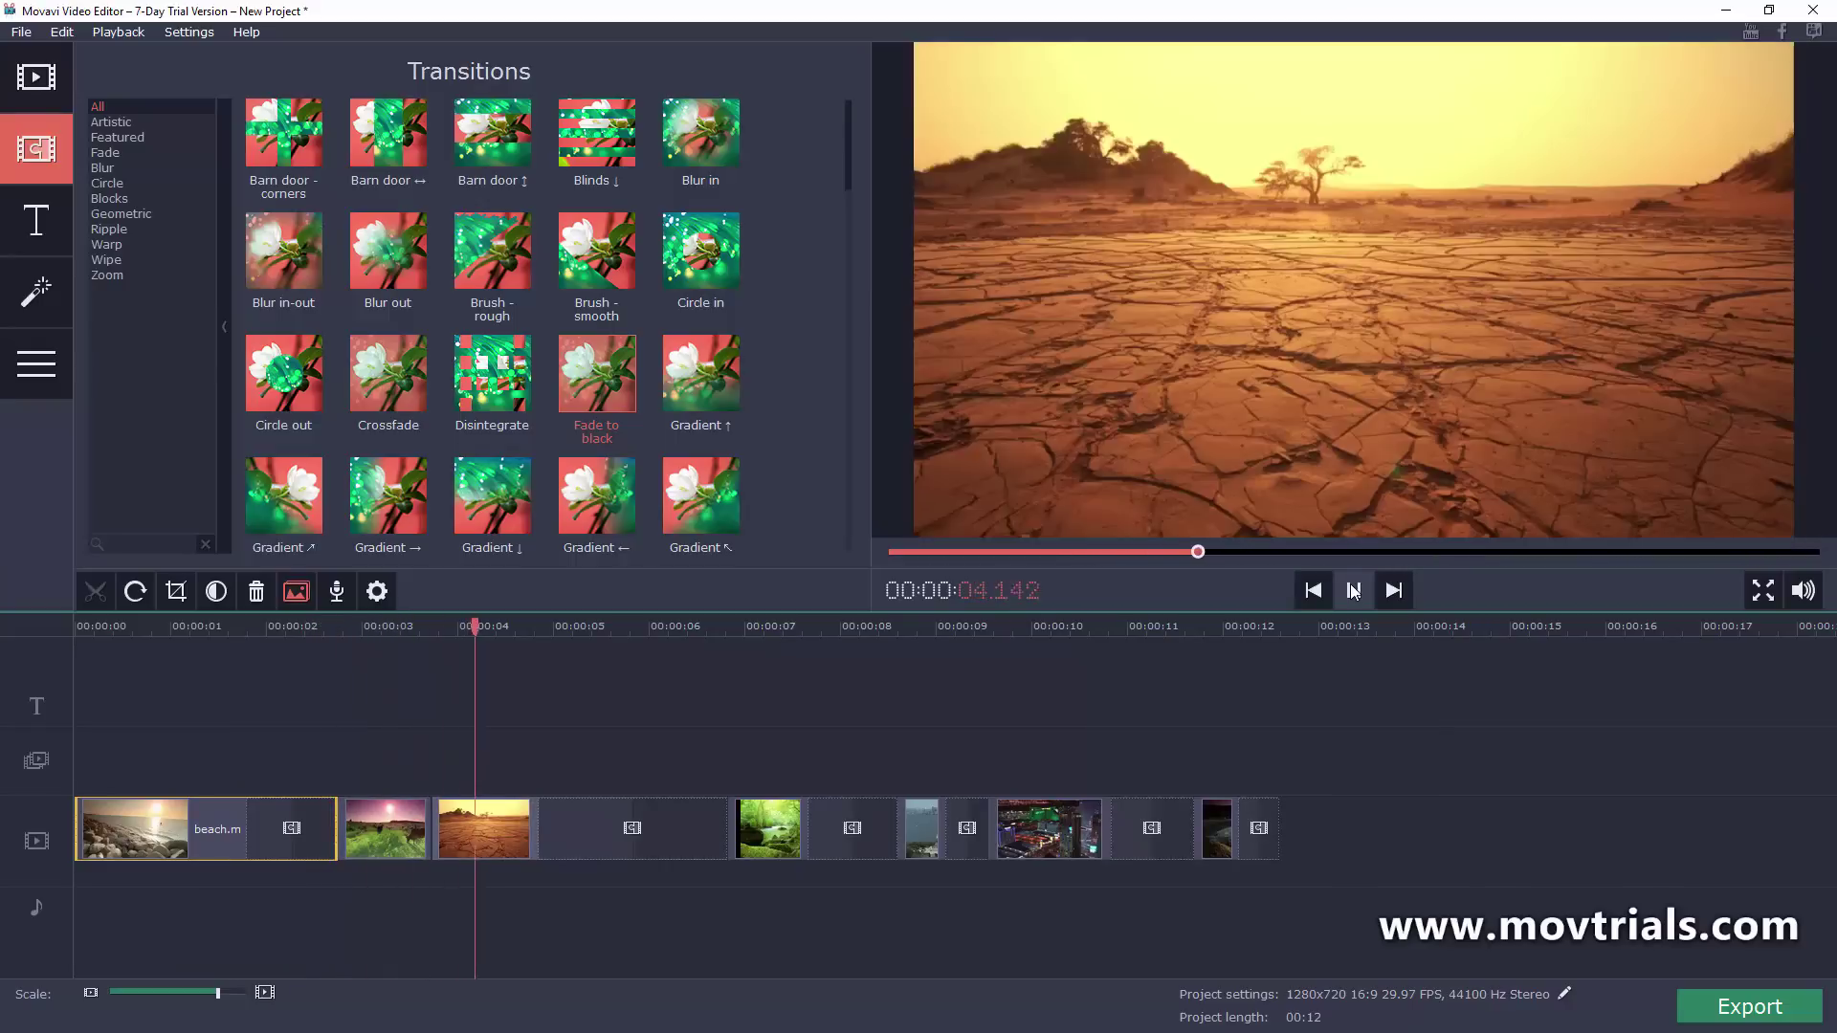
left_click(1352, 590)
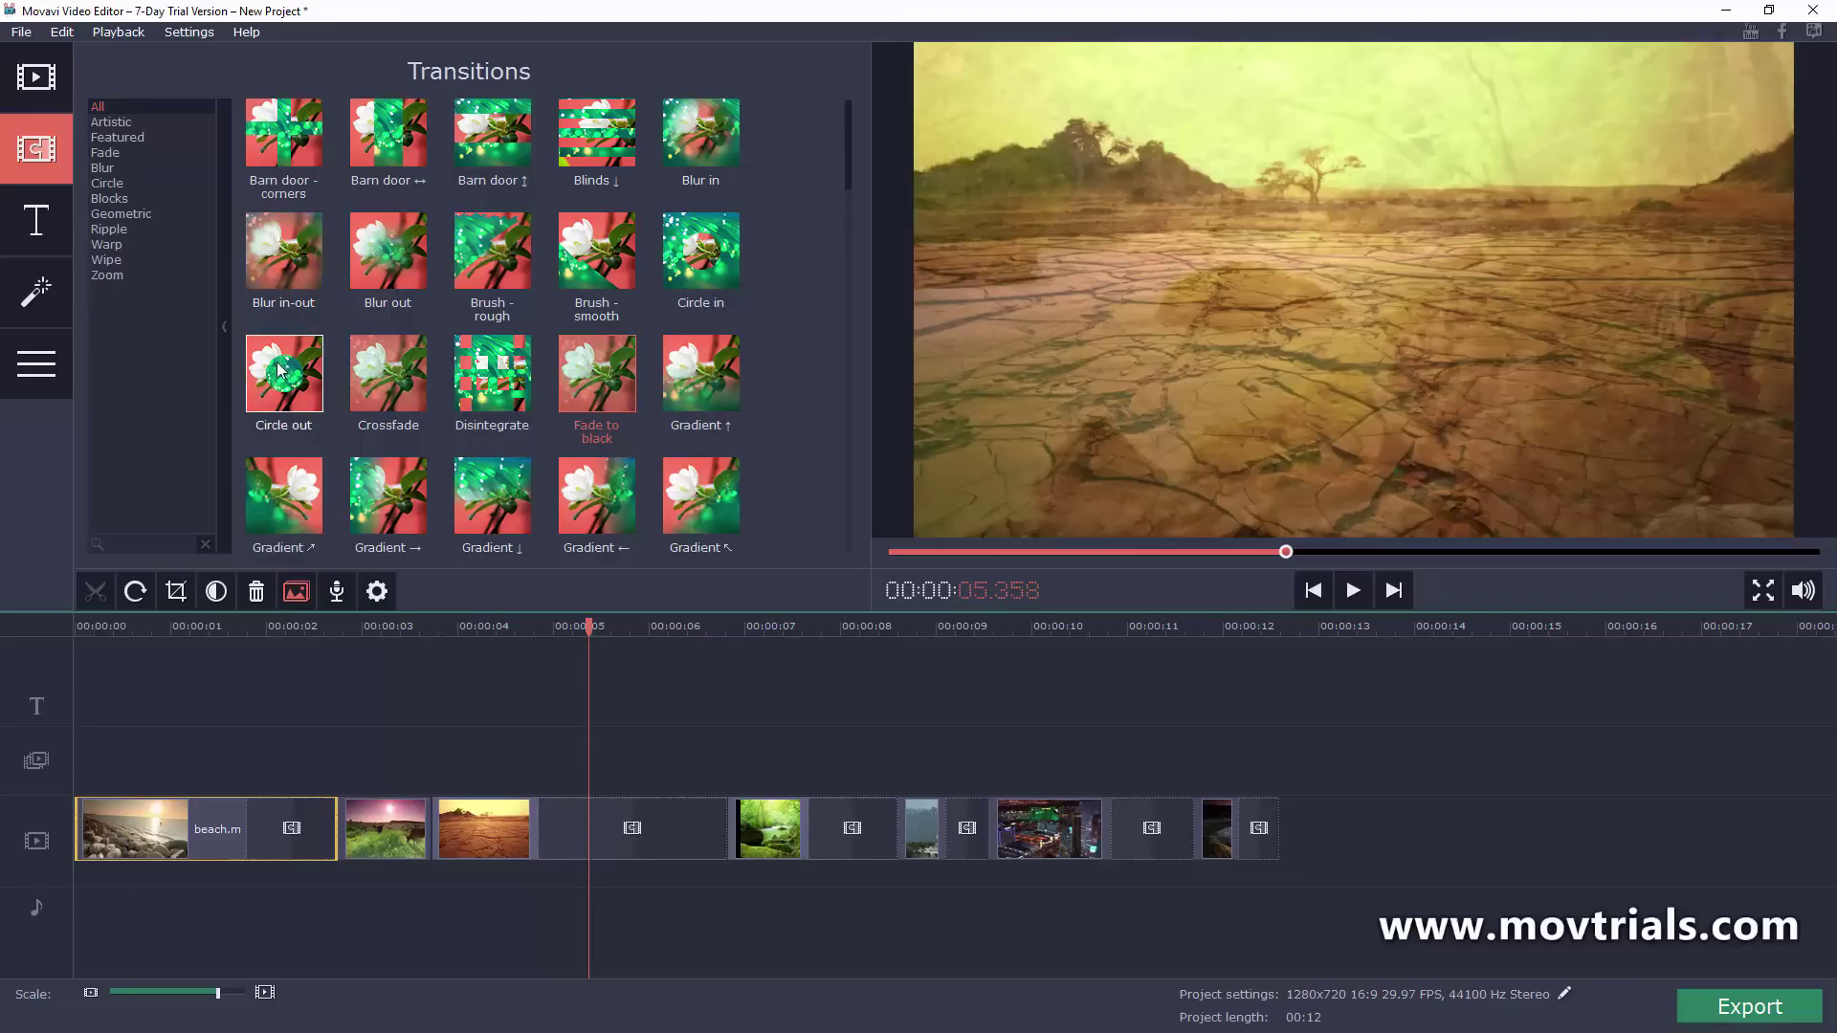
left_click_drag(273, 491, 434, 819)
- Play the movie from within the beach.mp4 clip to review the transitions up to the Statue of Liberty clip
left_click(324, 633)
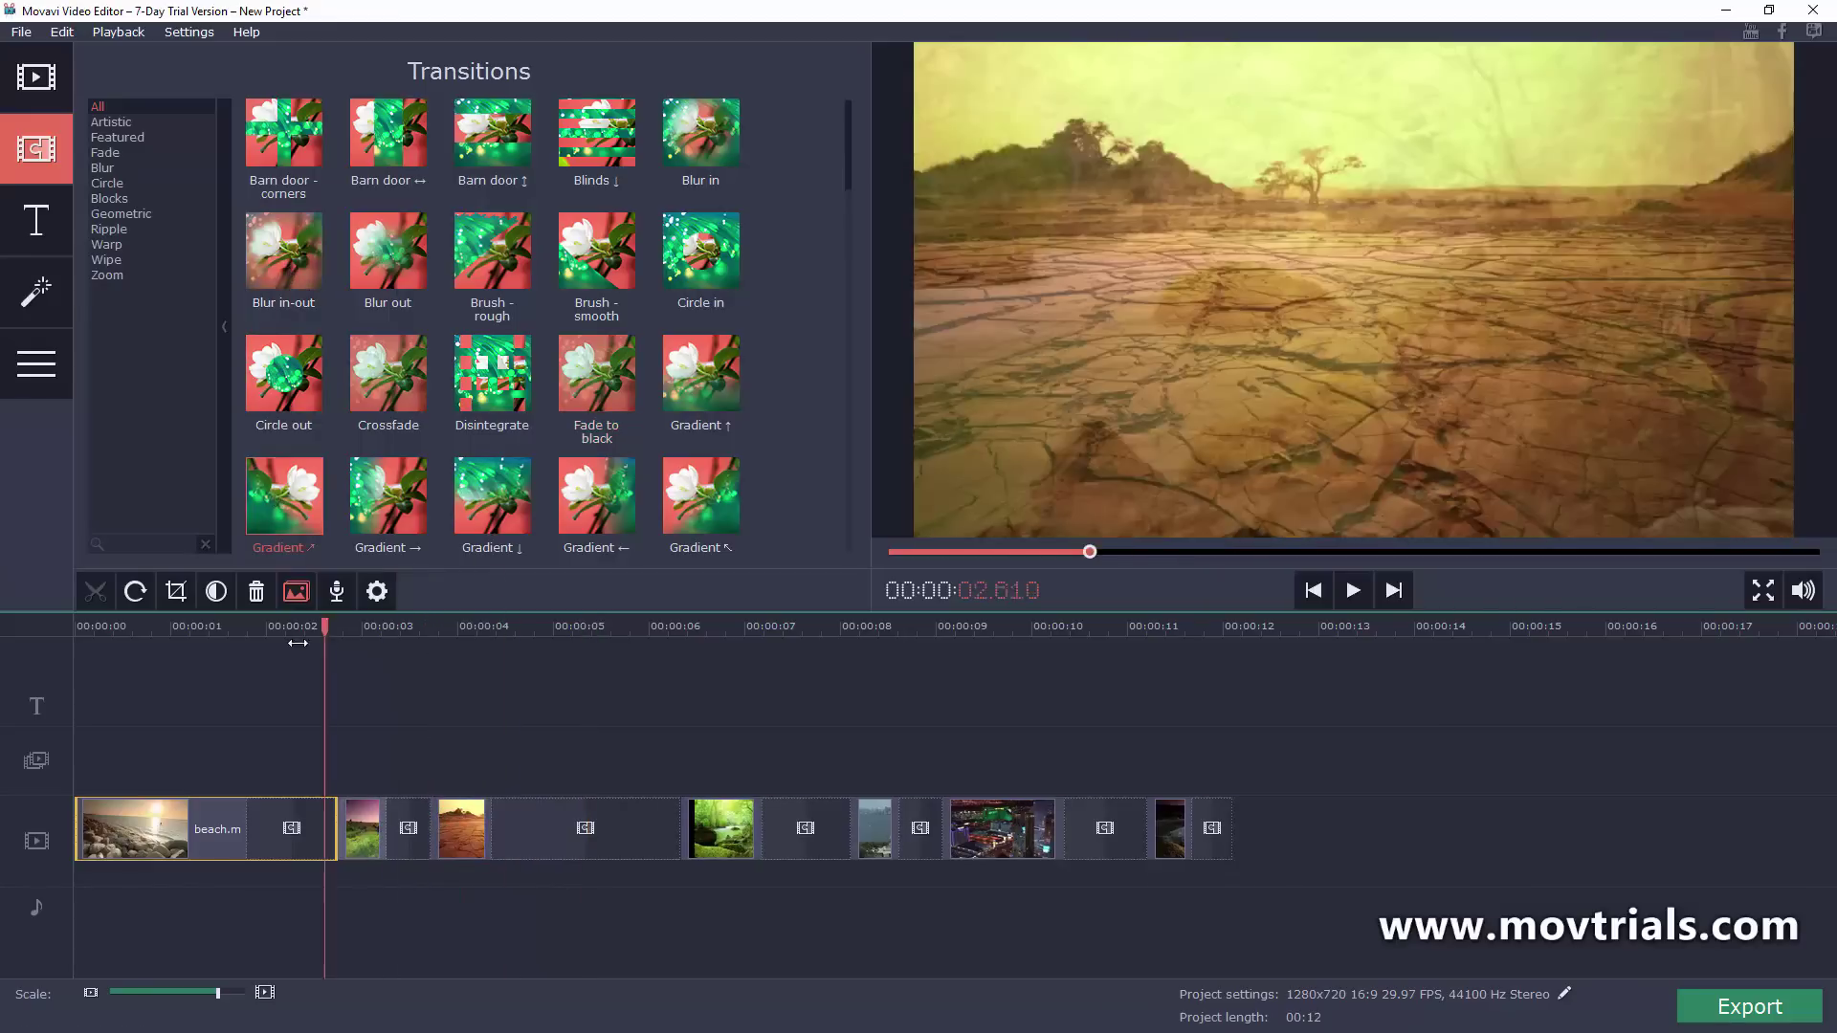
left_click(204, 634)
left_click(1354, 591)
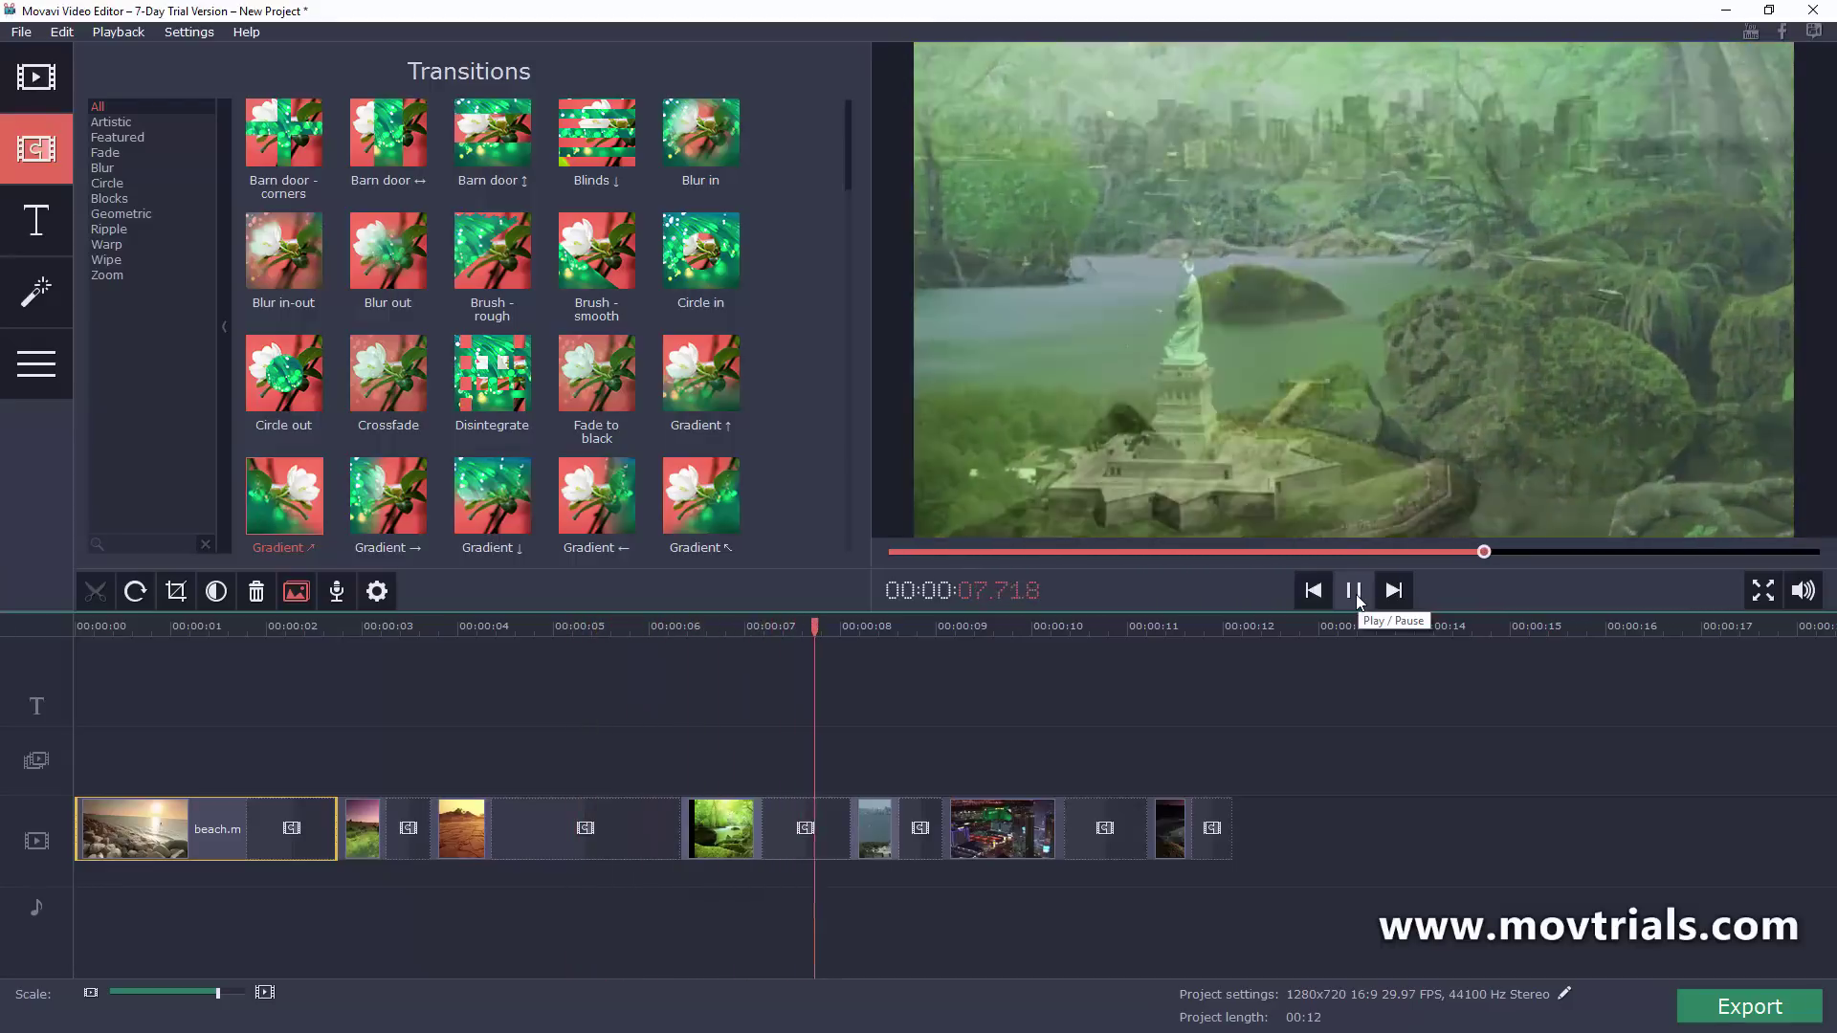
left_click(1354, 593)
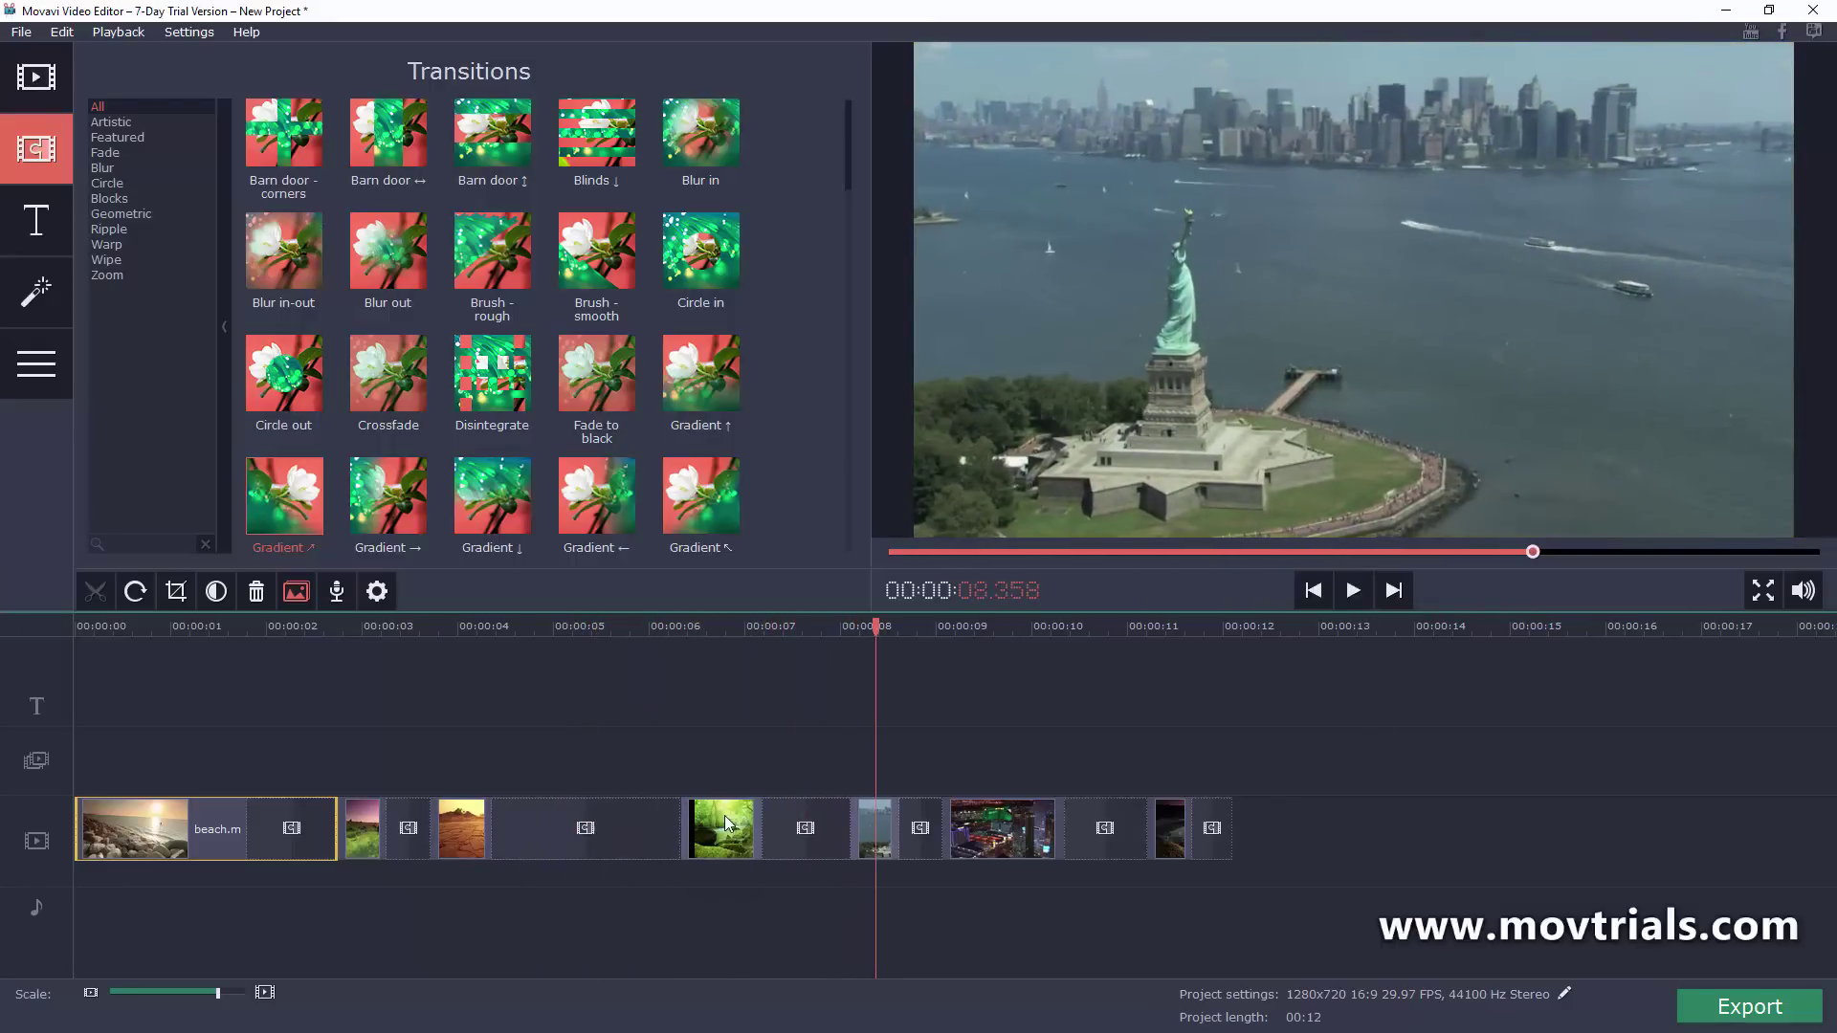
mouse_move(737, 830)
left_mouse_down()
mouse_move(1341, 834)
mouse_move(737, 840)
left_mouse_up()
left_click(847, 911)
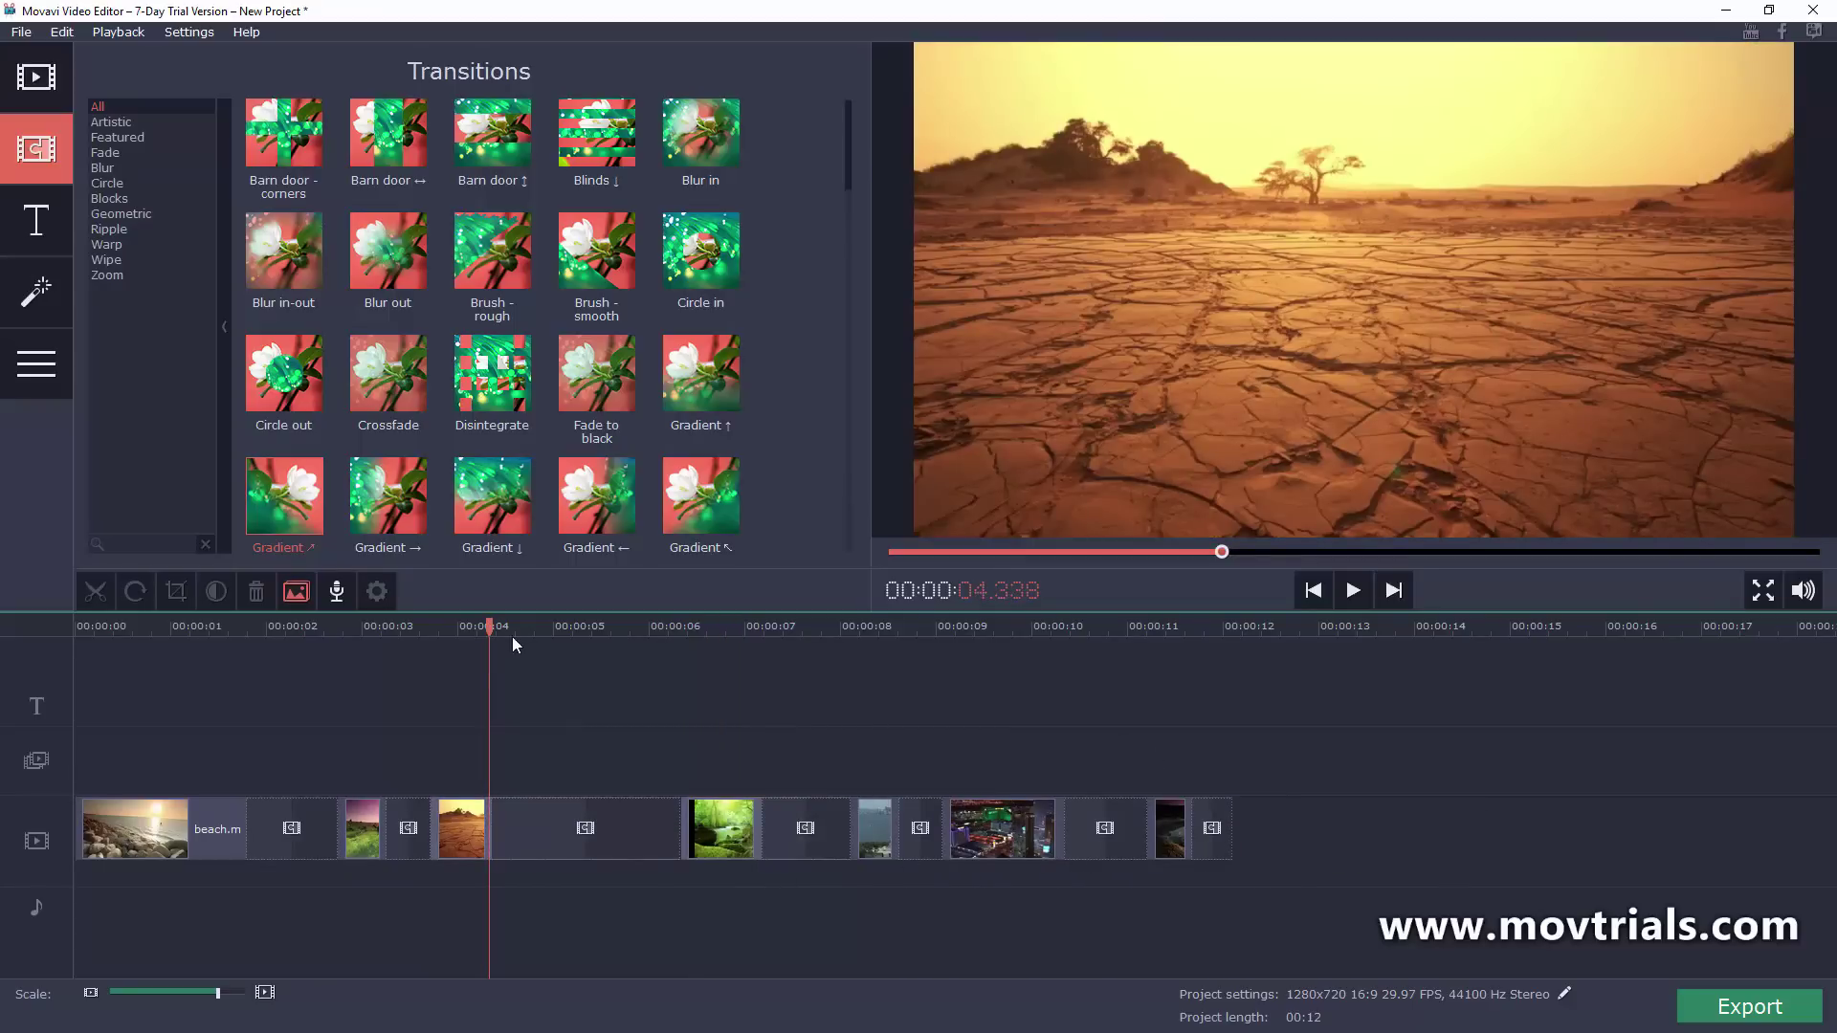
- Add the Ribbon - stars title to the title track and align it with the beginning of the movie
left_click_drag(495, 636, 76, 639)
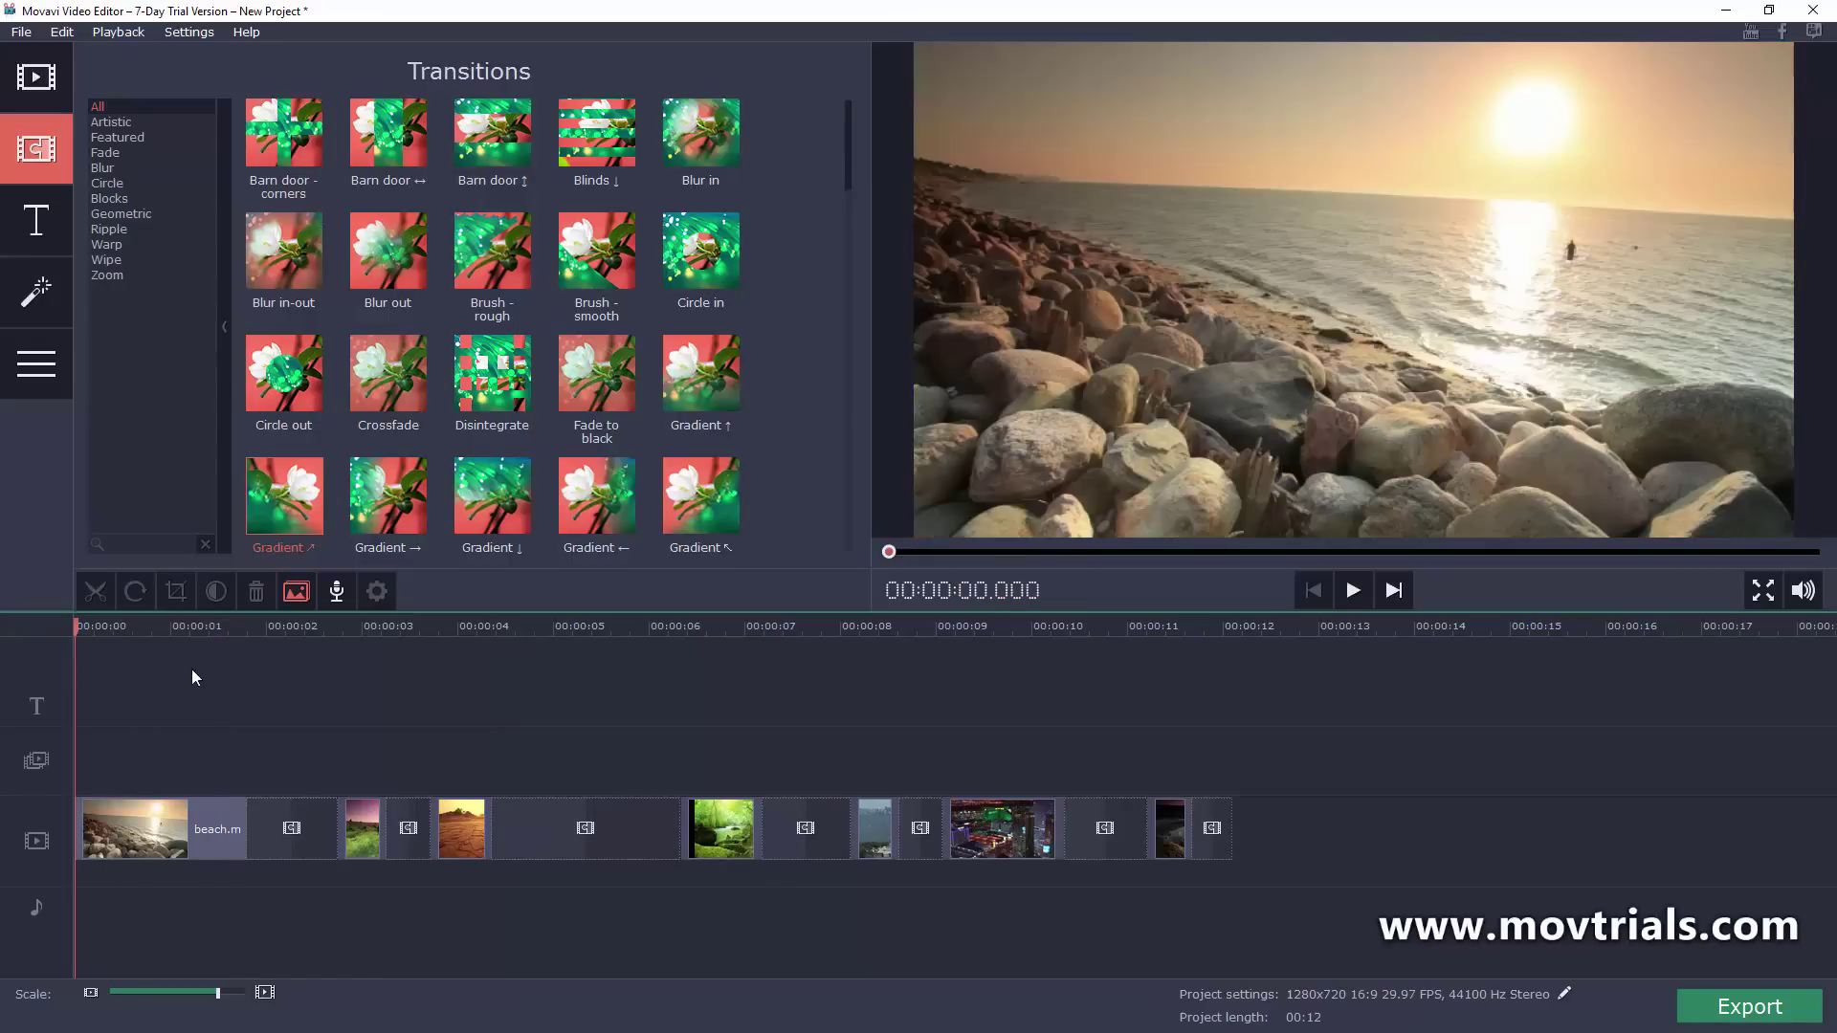
left_click(42, 229)
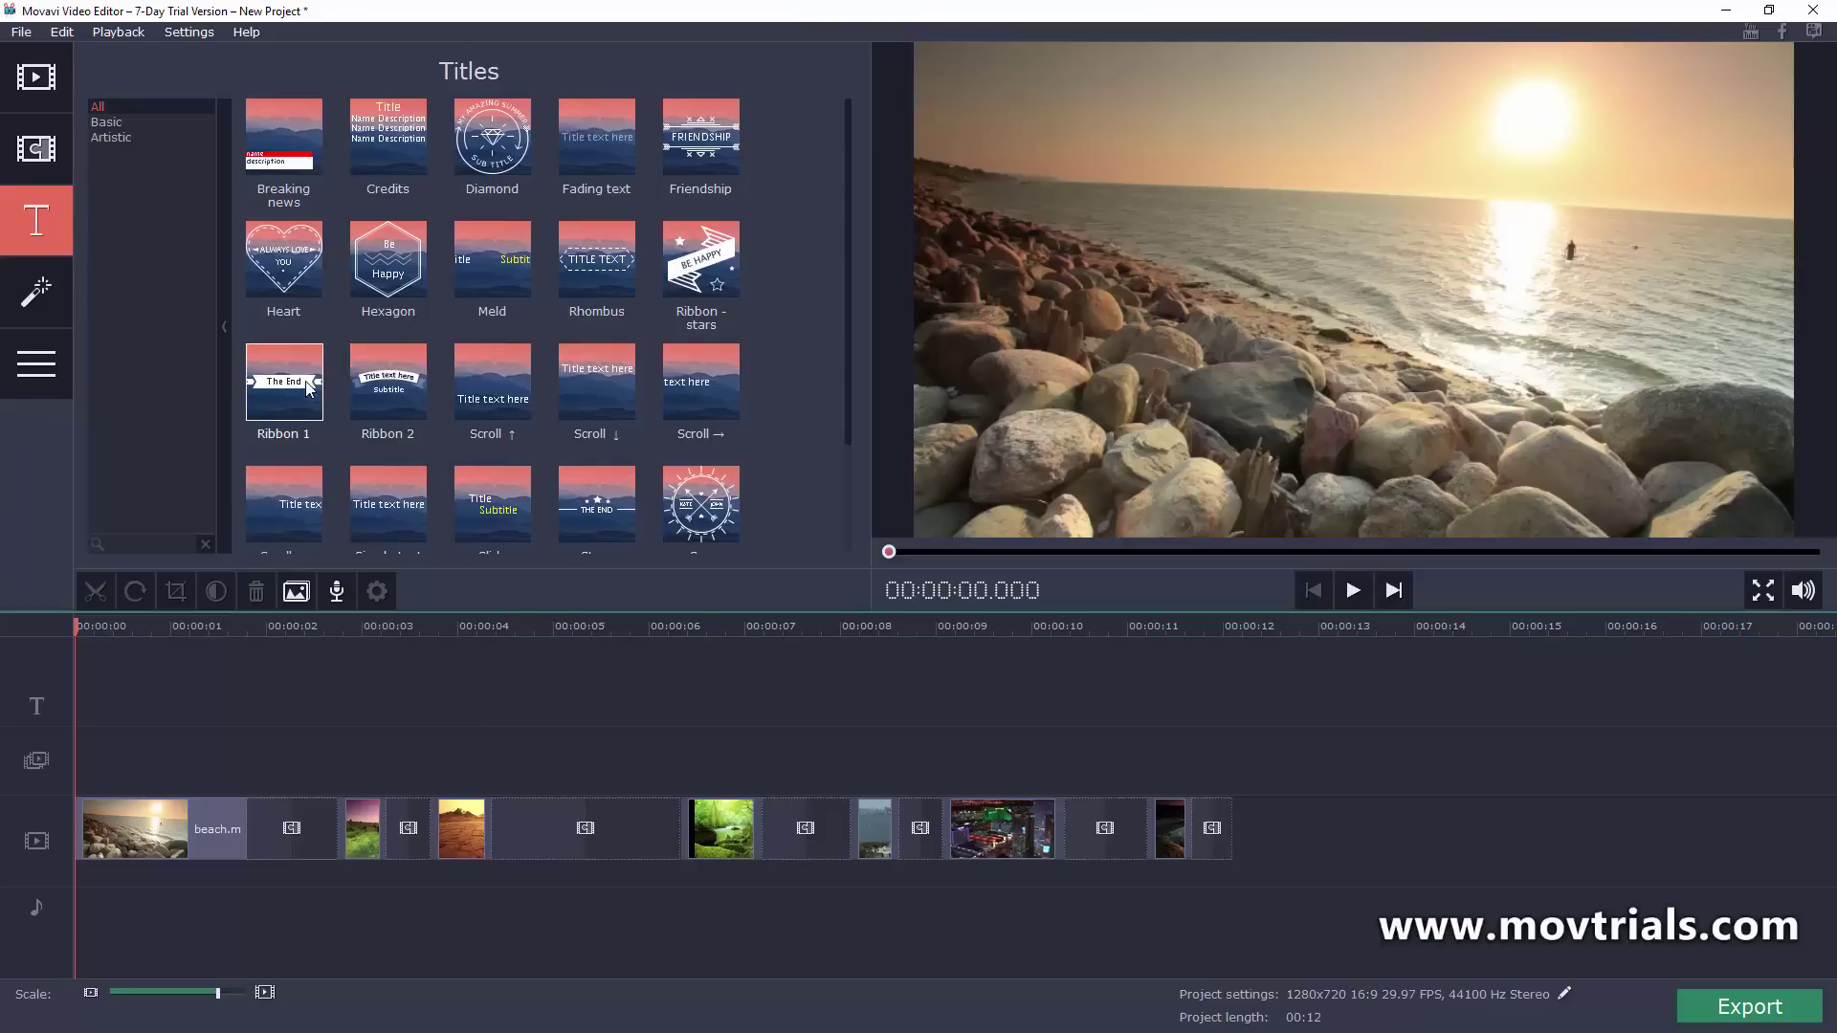
left_click(703, 270)
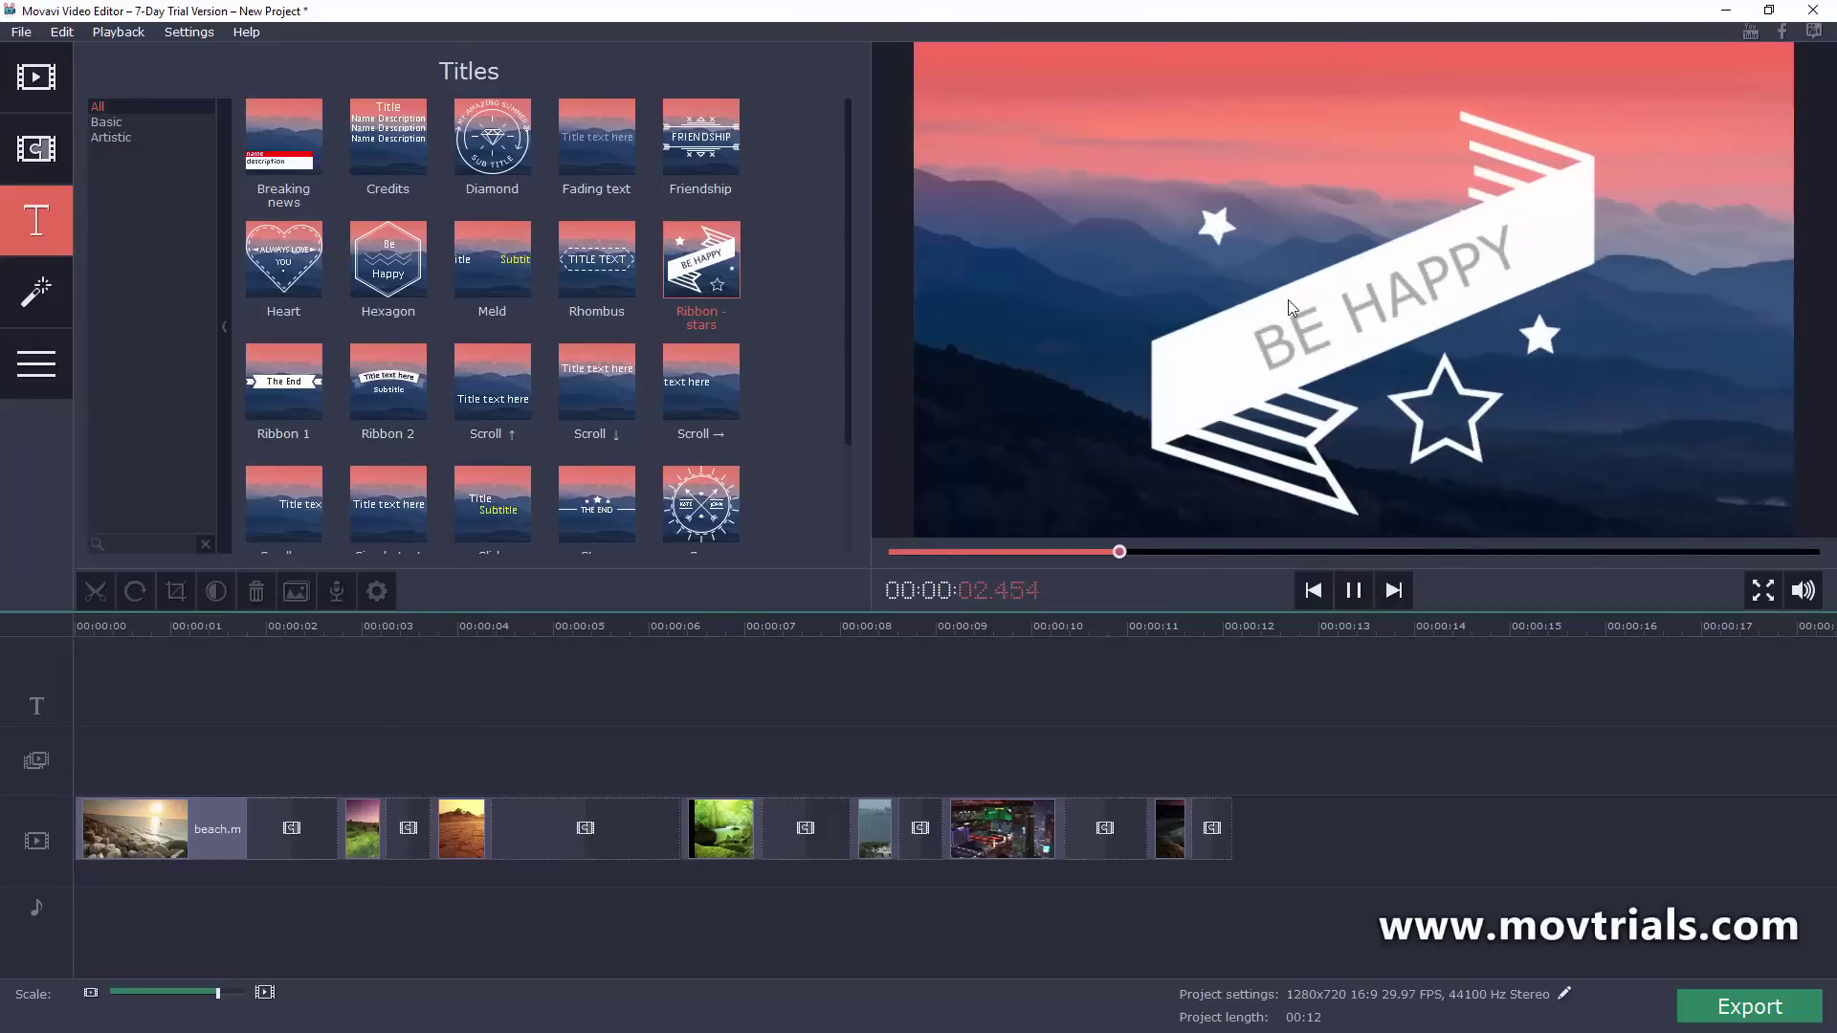
left_click_drag(717, 272, 136, 673)
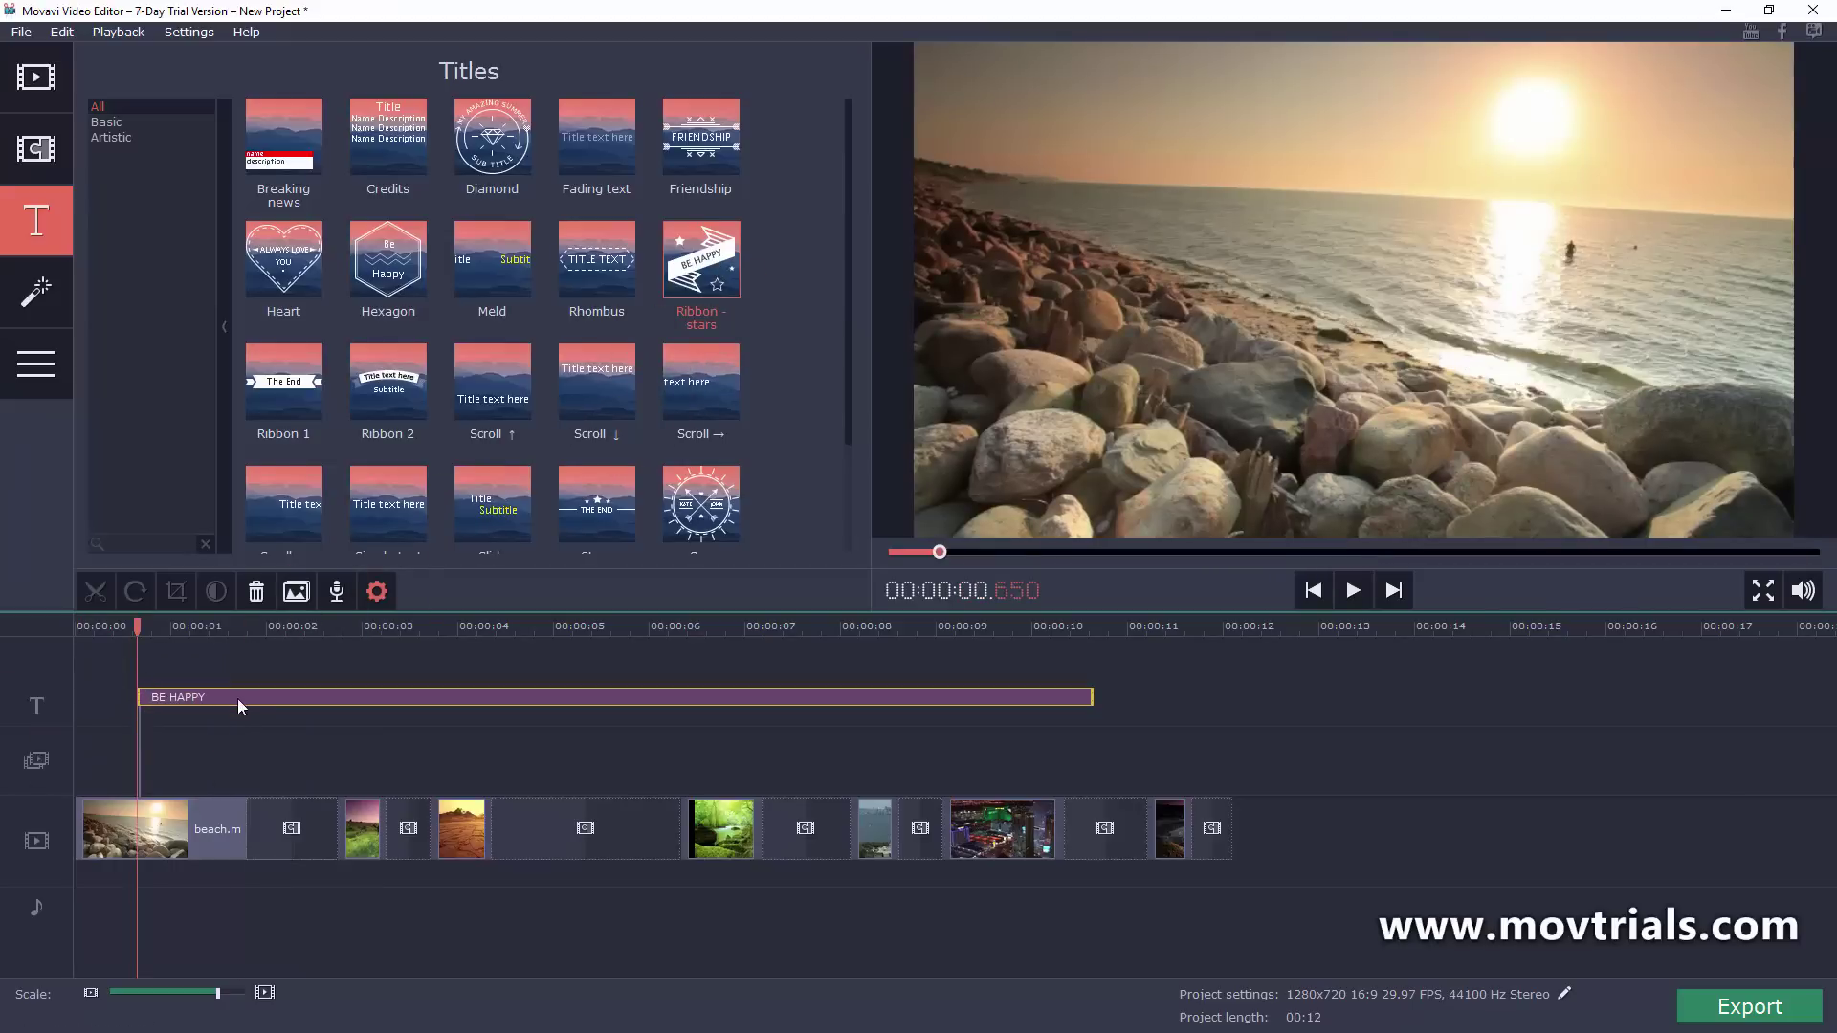
left_click_drag(238, 699, 173, 699)
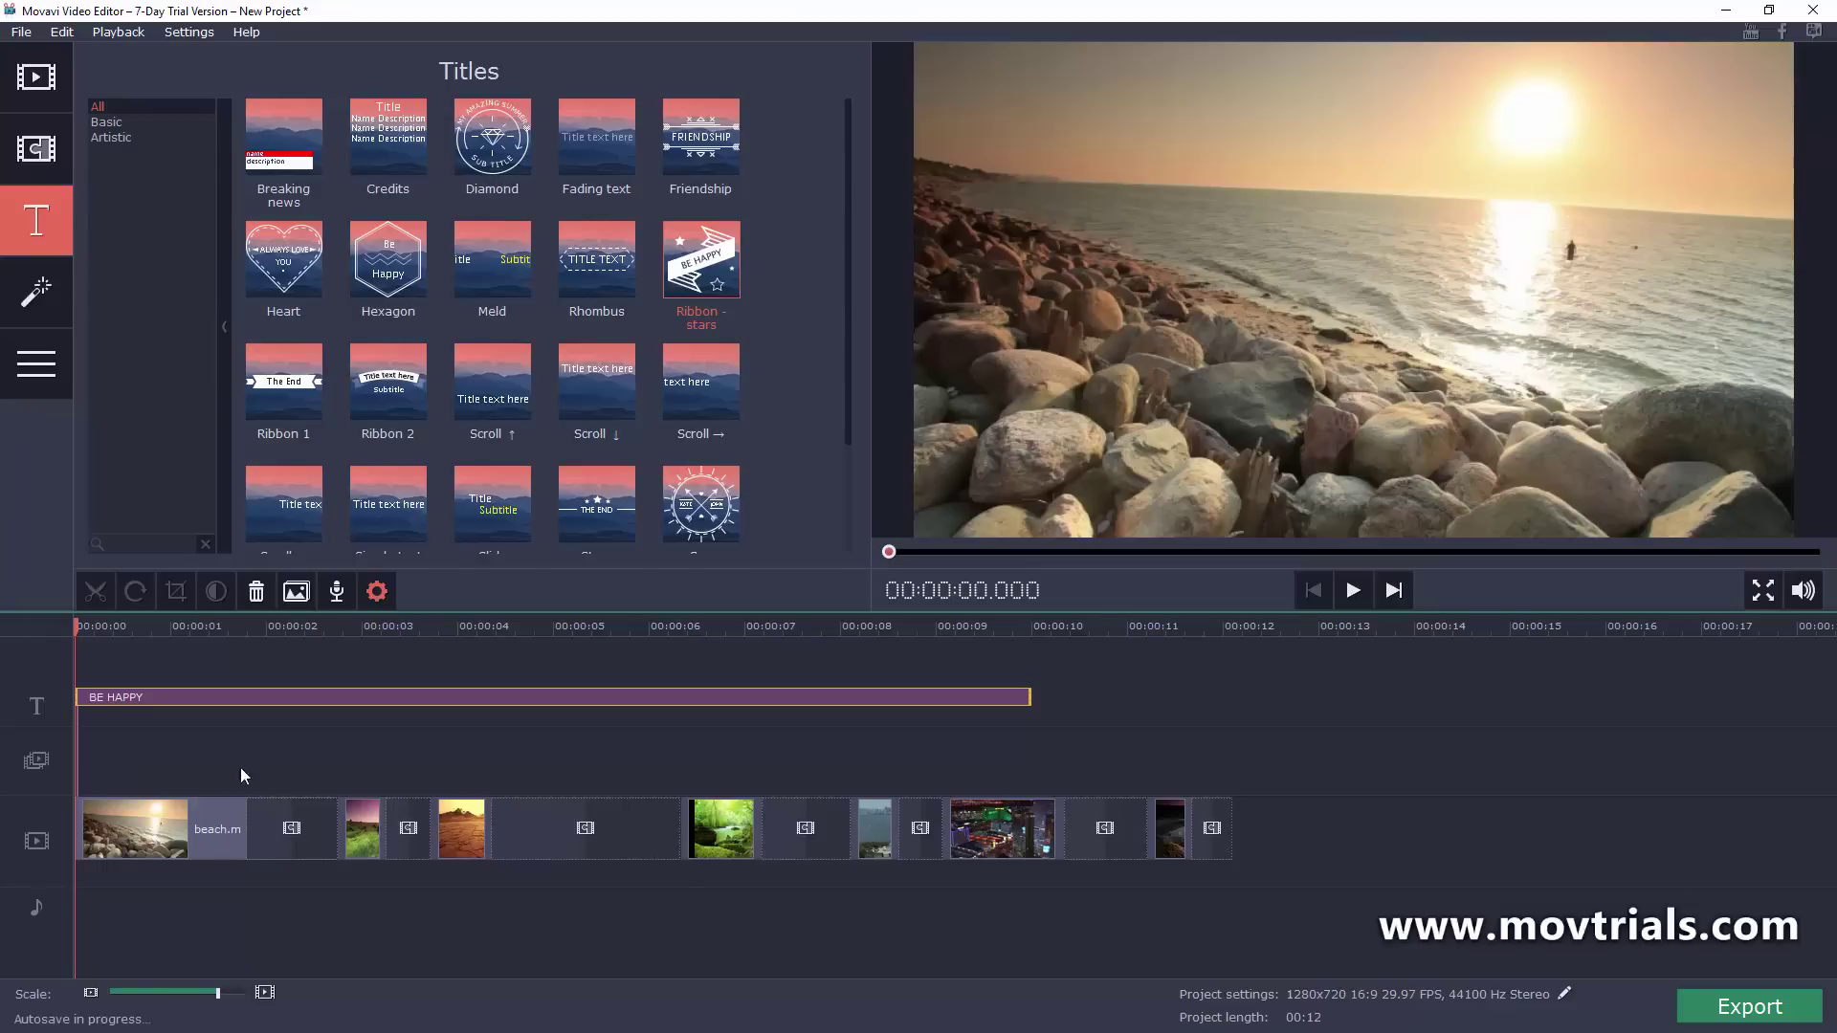
- Shorten the BE HAPPY title so that it ends at 00:00:01.670, and play the movie to preview it
left_click_drag(1022, 703, 234, 698)
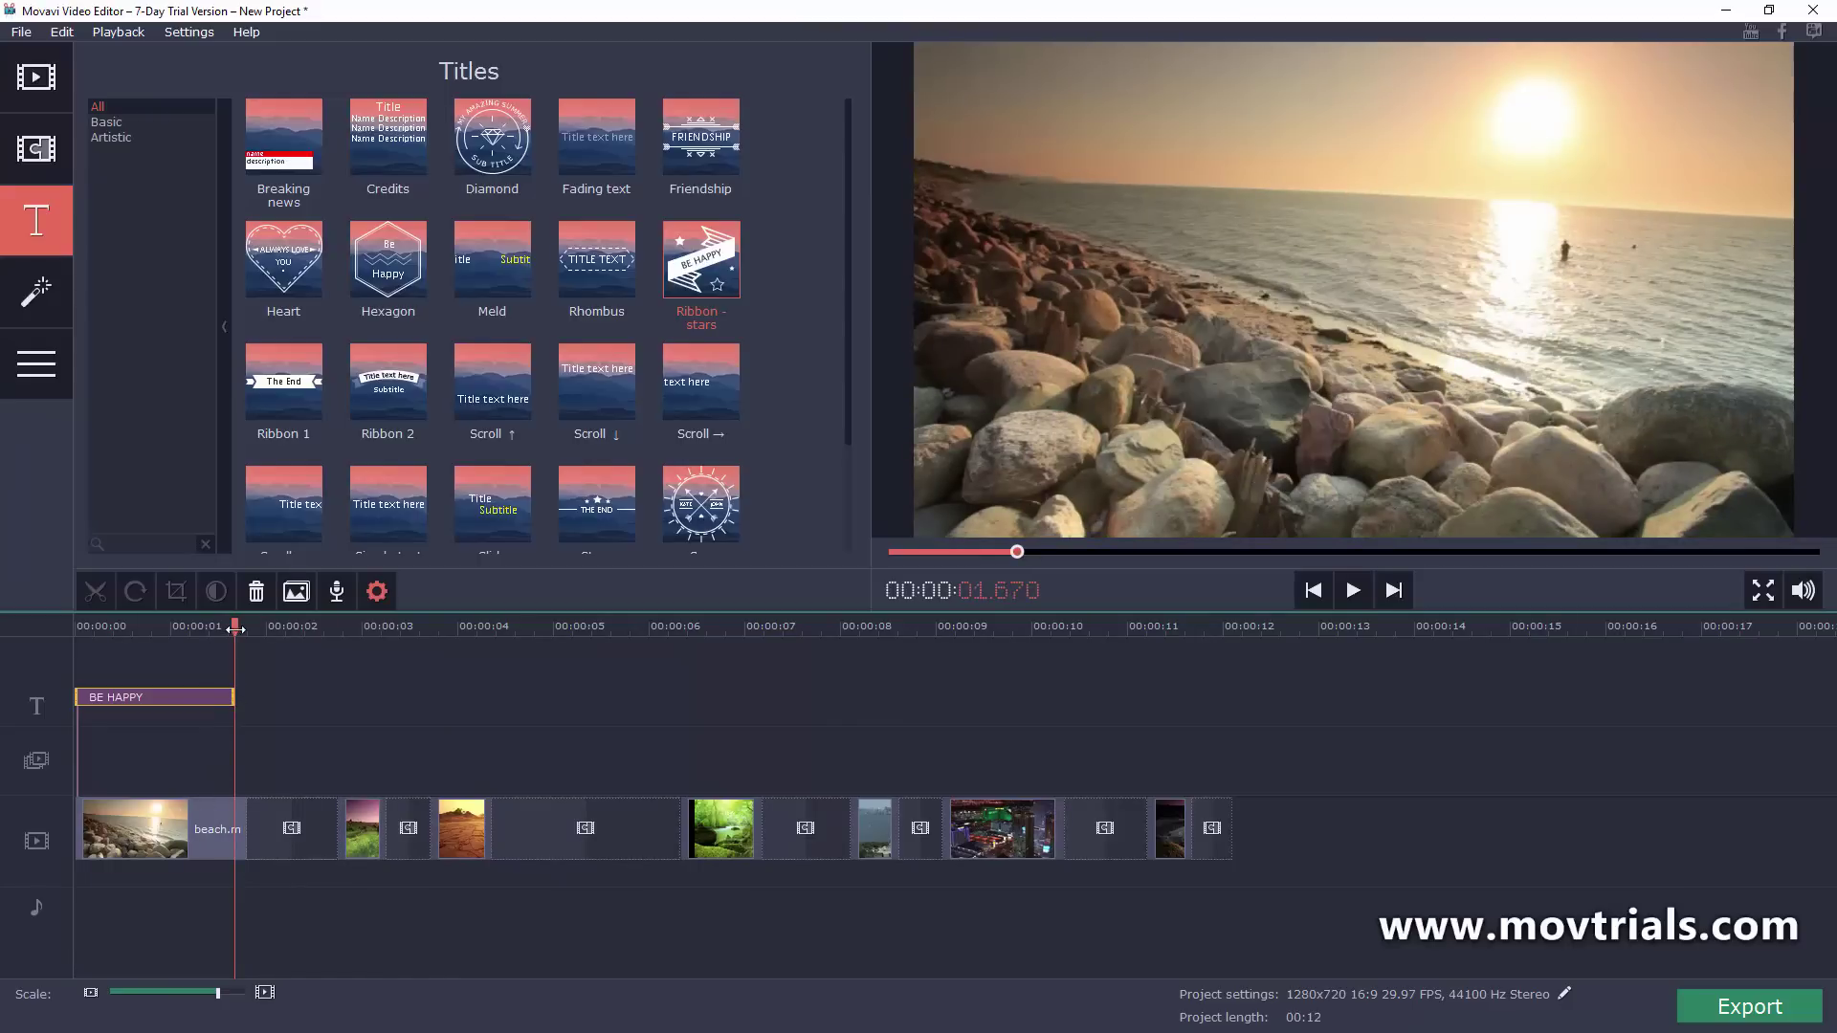
left_click_drag(235, 628, 235, 628)
left_click(1358, 595)
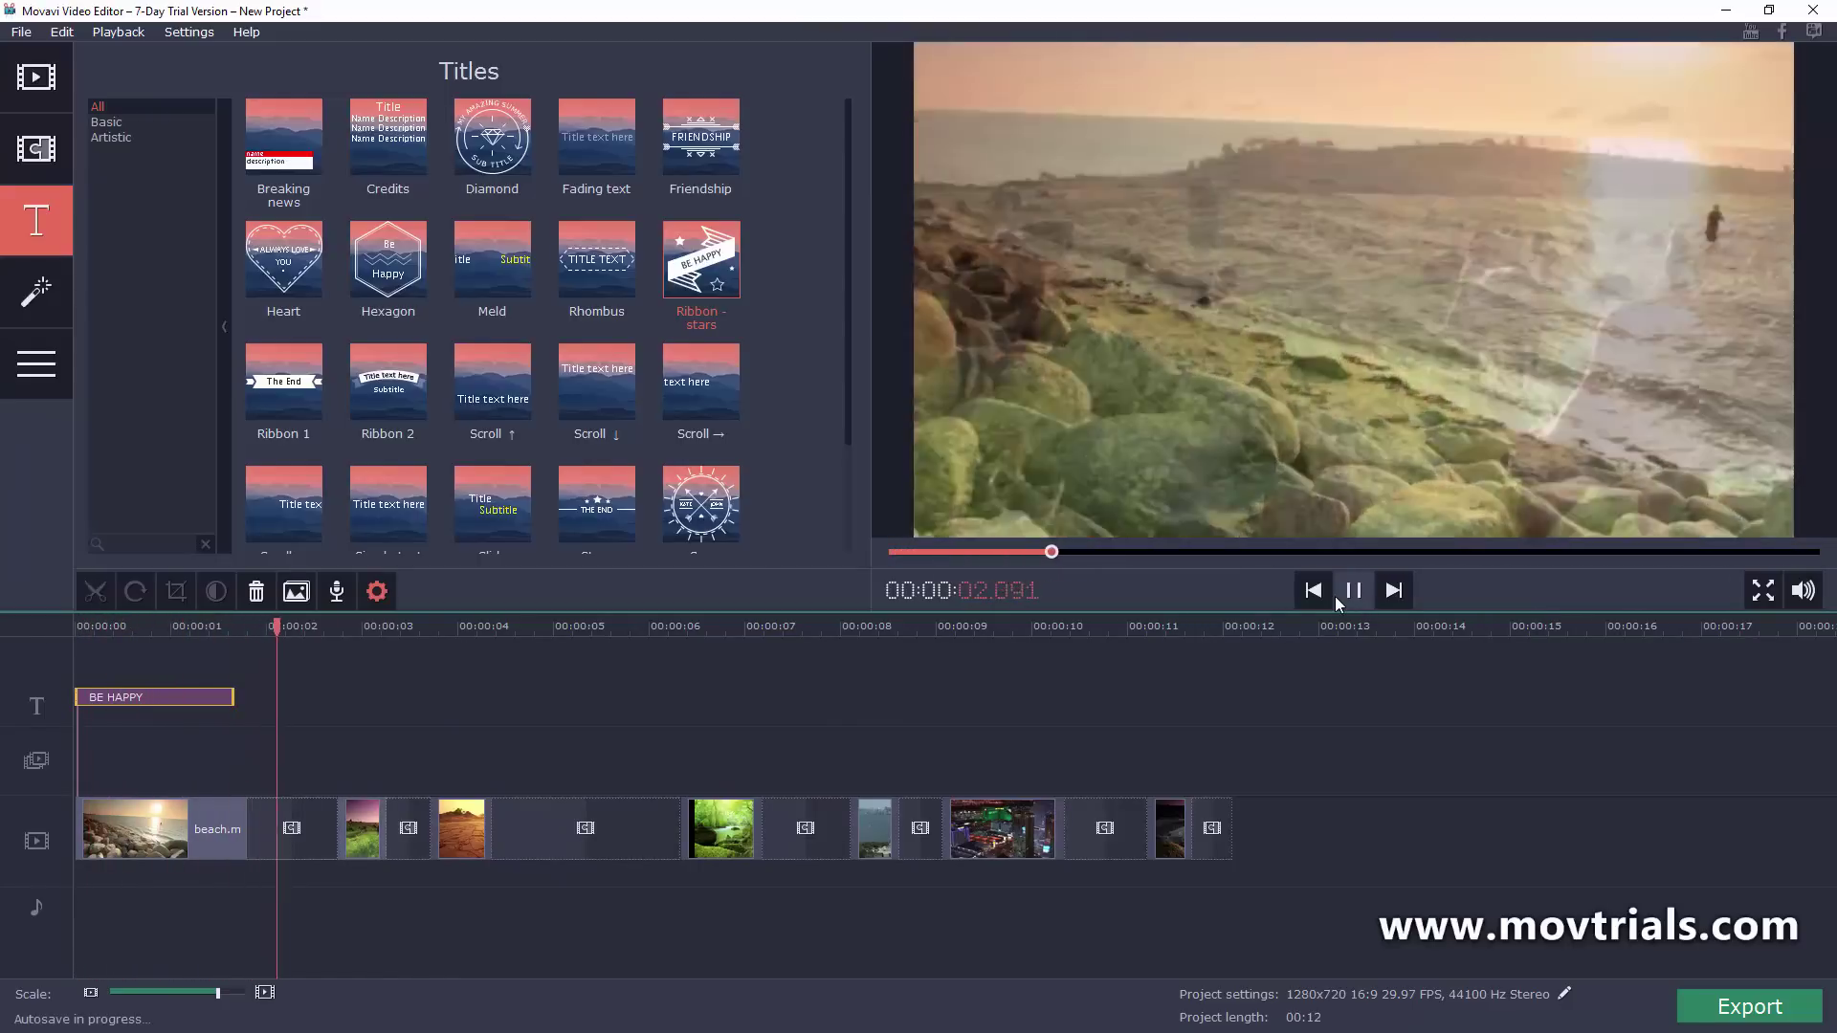
- Extend the BE HAPPY title so that it ends at 00:00:03.950, and play the movie from the beginning to preview it
left_click(1358, 595)
left_click_drag(228, 691, 448, 700)
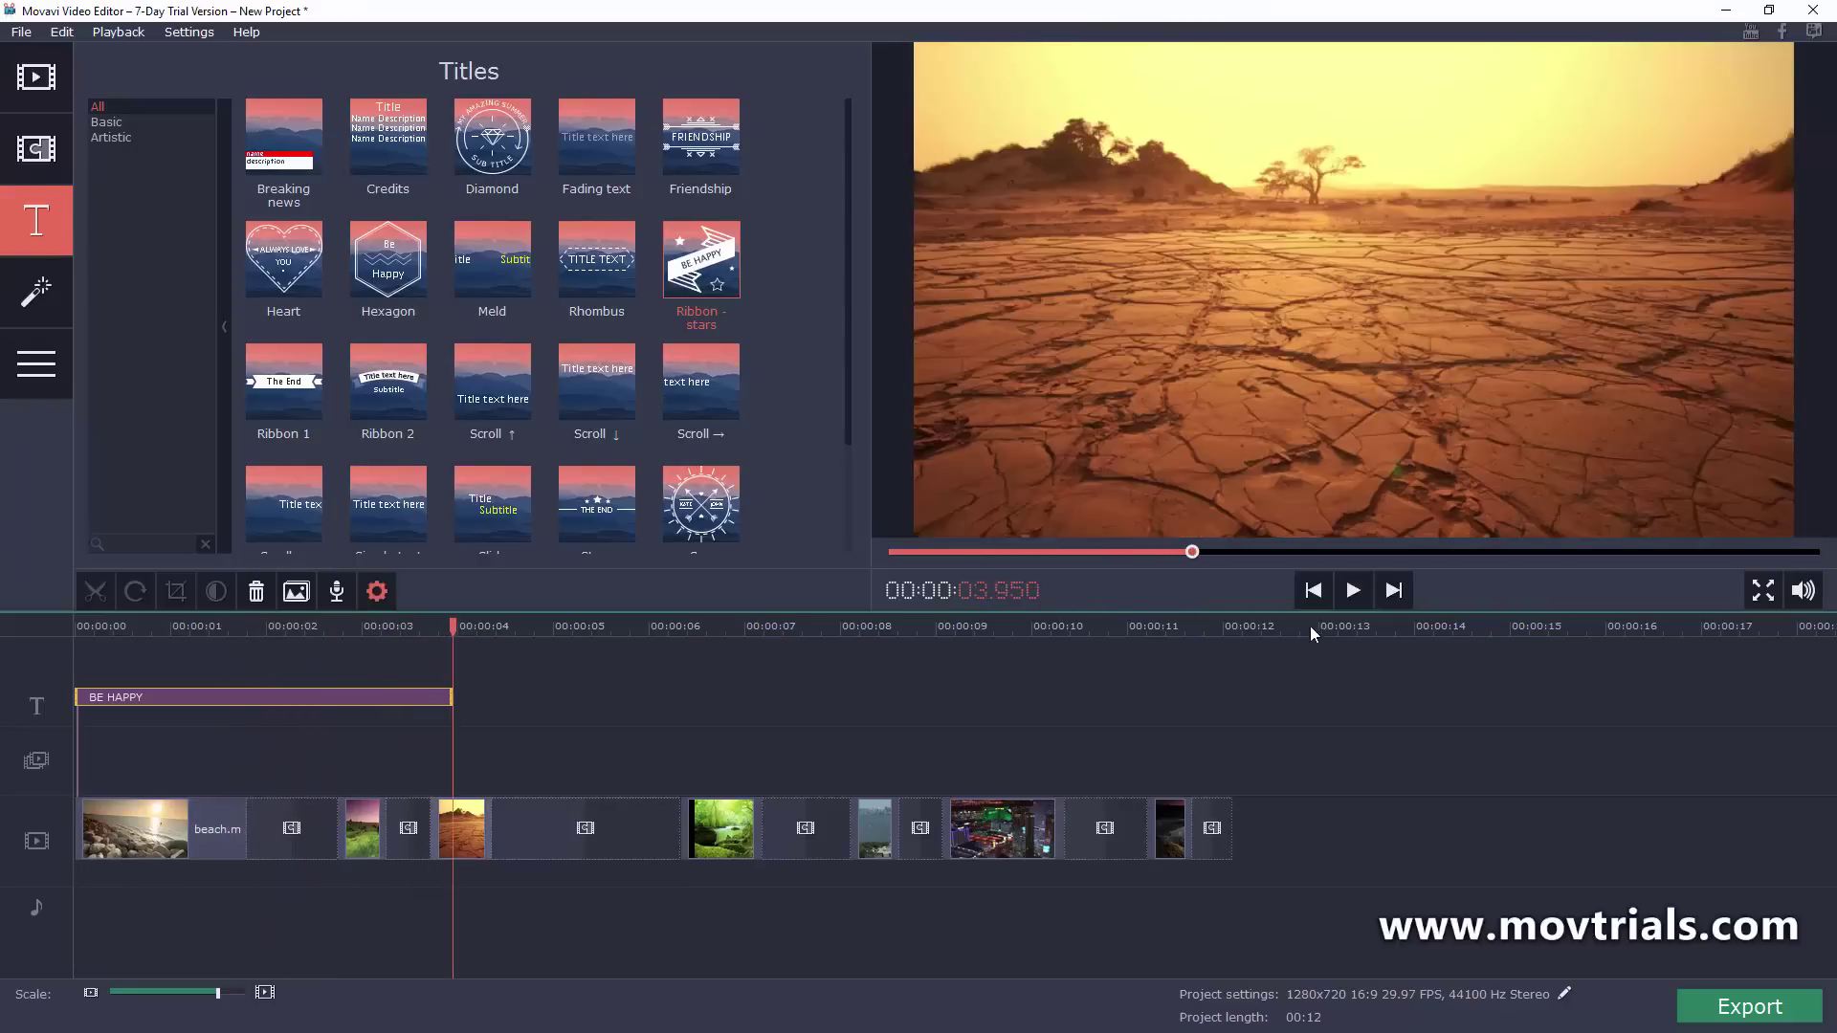
key("Home")
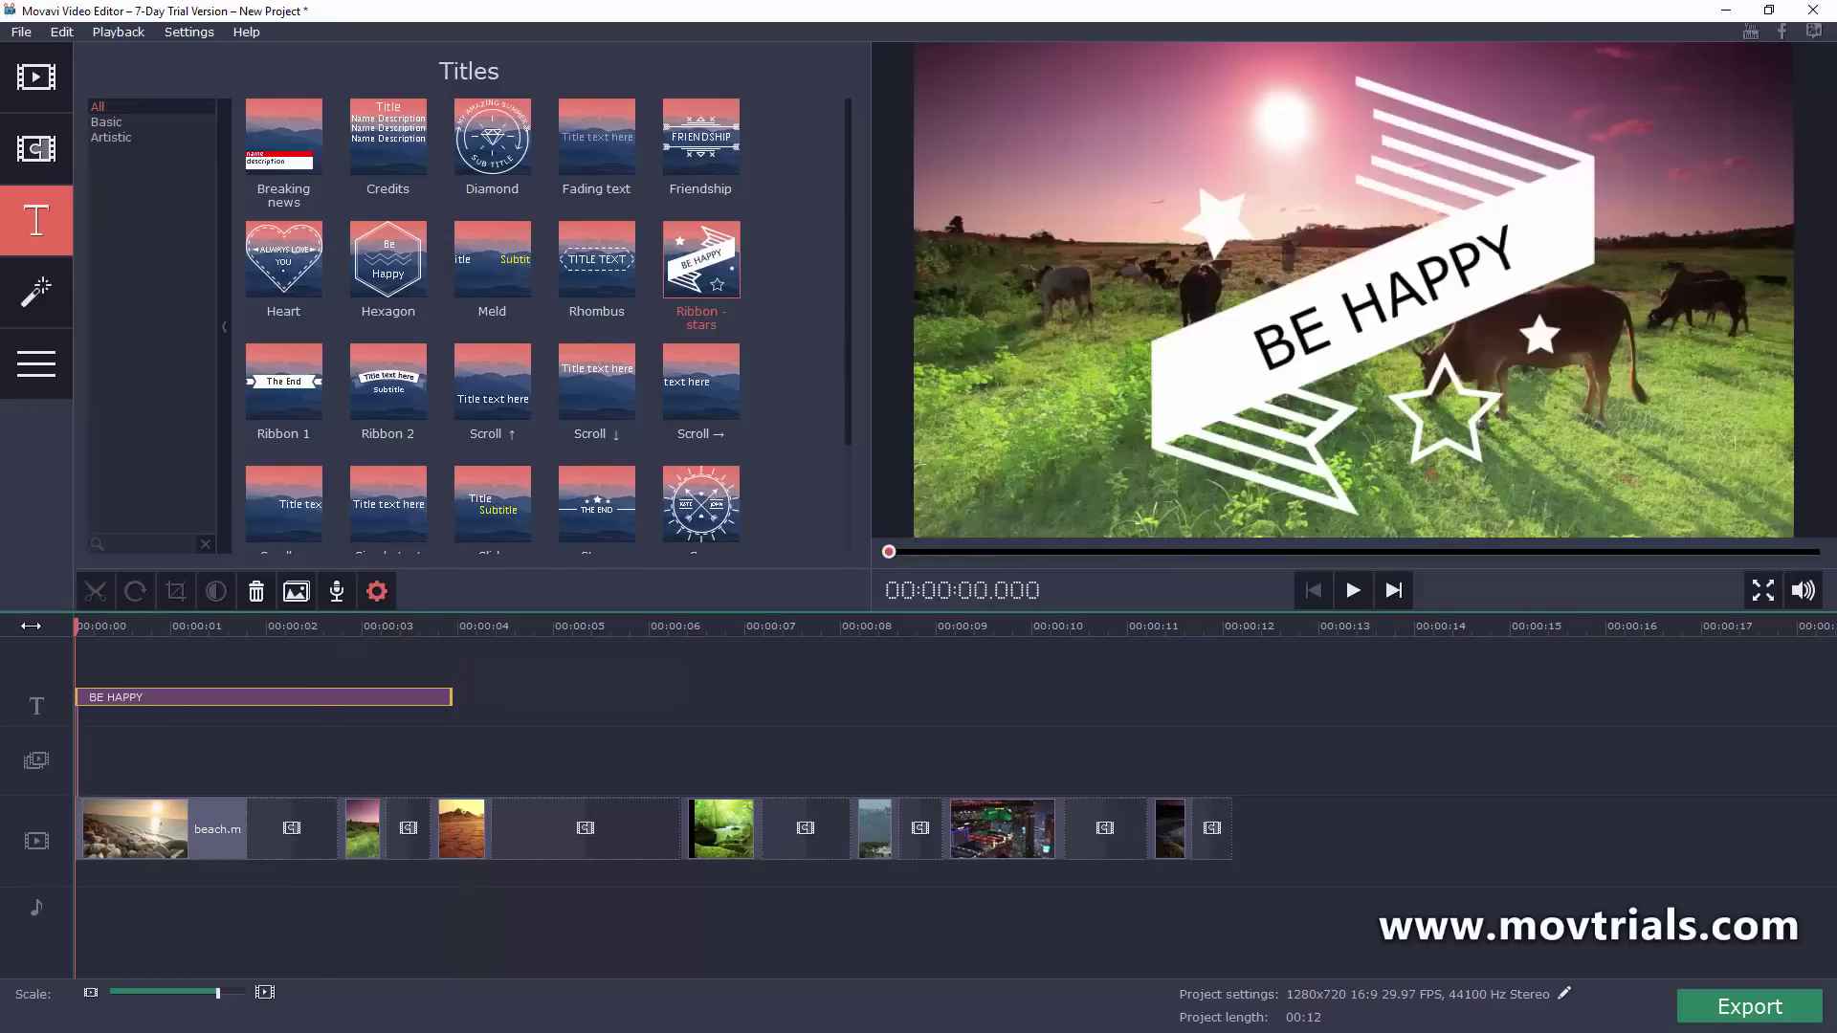
left_click(1351, 595)
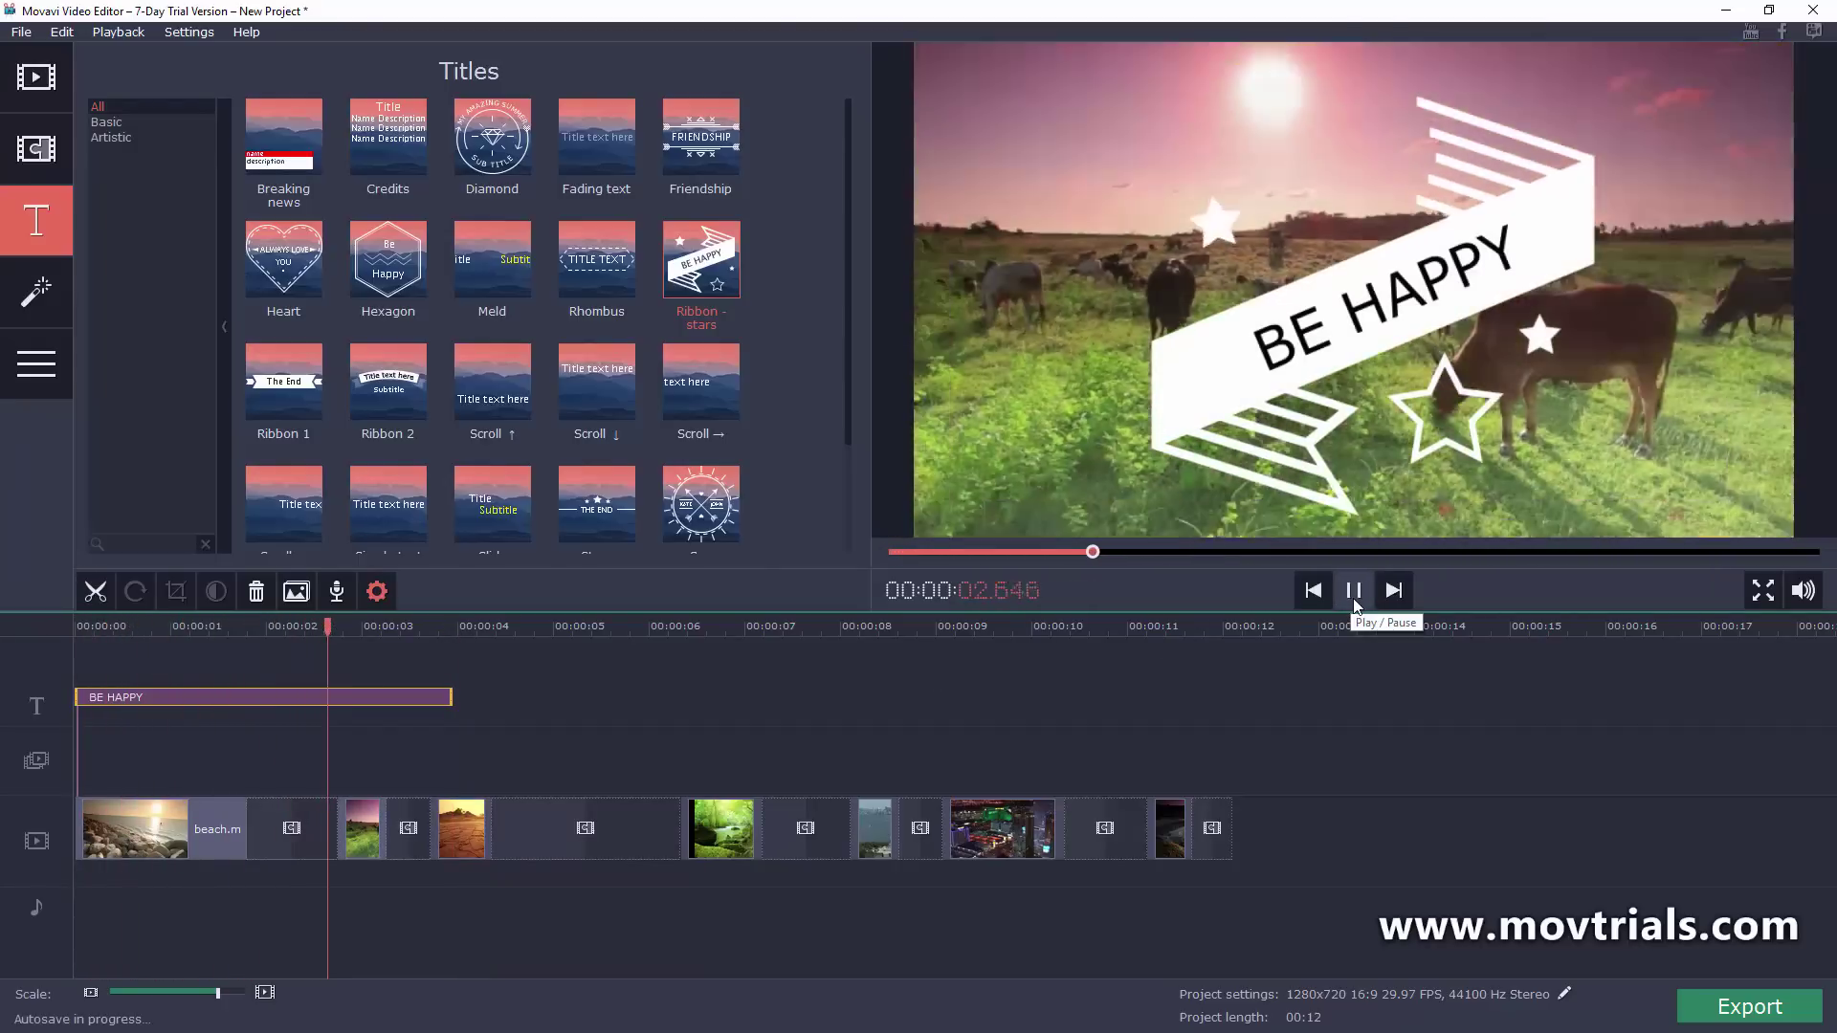
left_click(1350, 598)
- Adjust the animation speed of the BE HAPPY title, and play the movie from the beginning to preview it
double_click(342, 695)
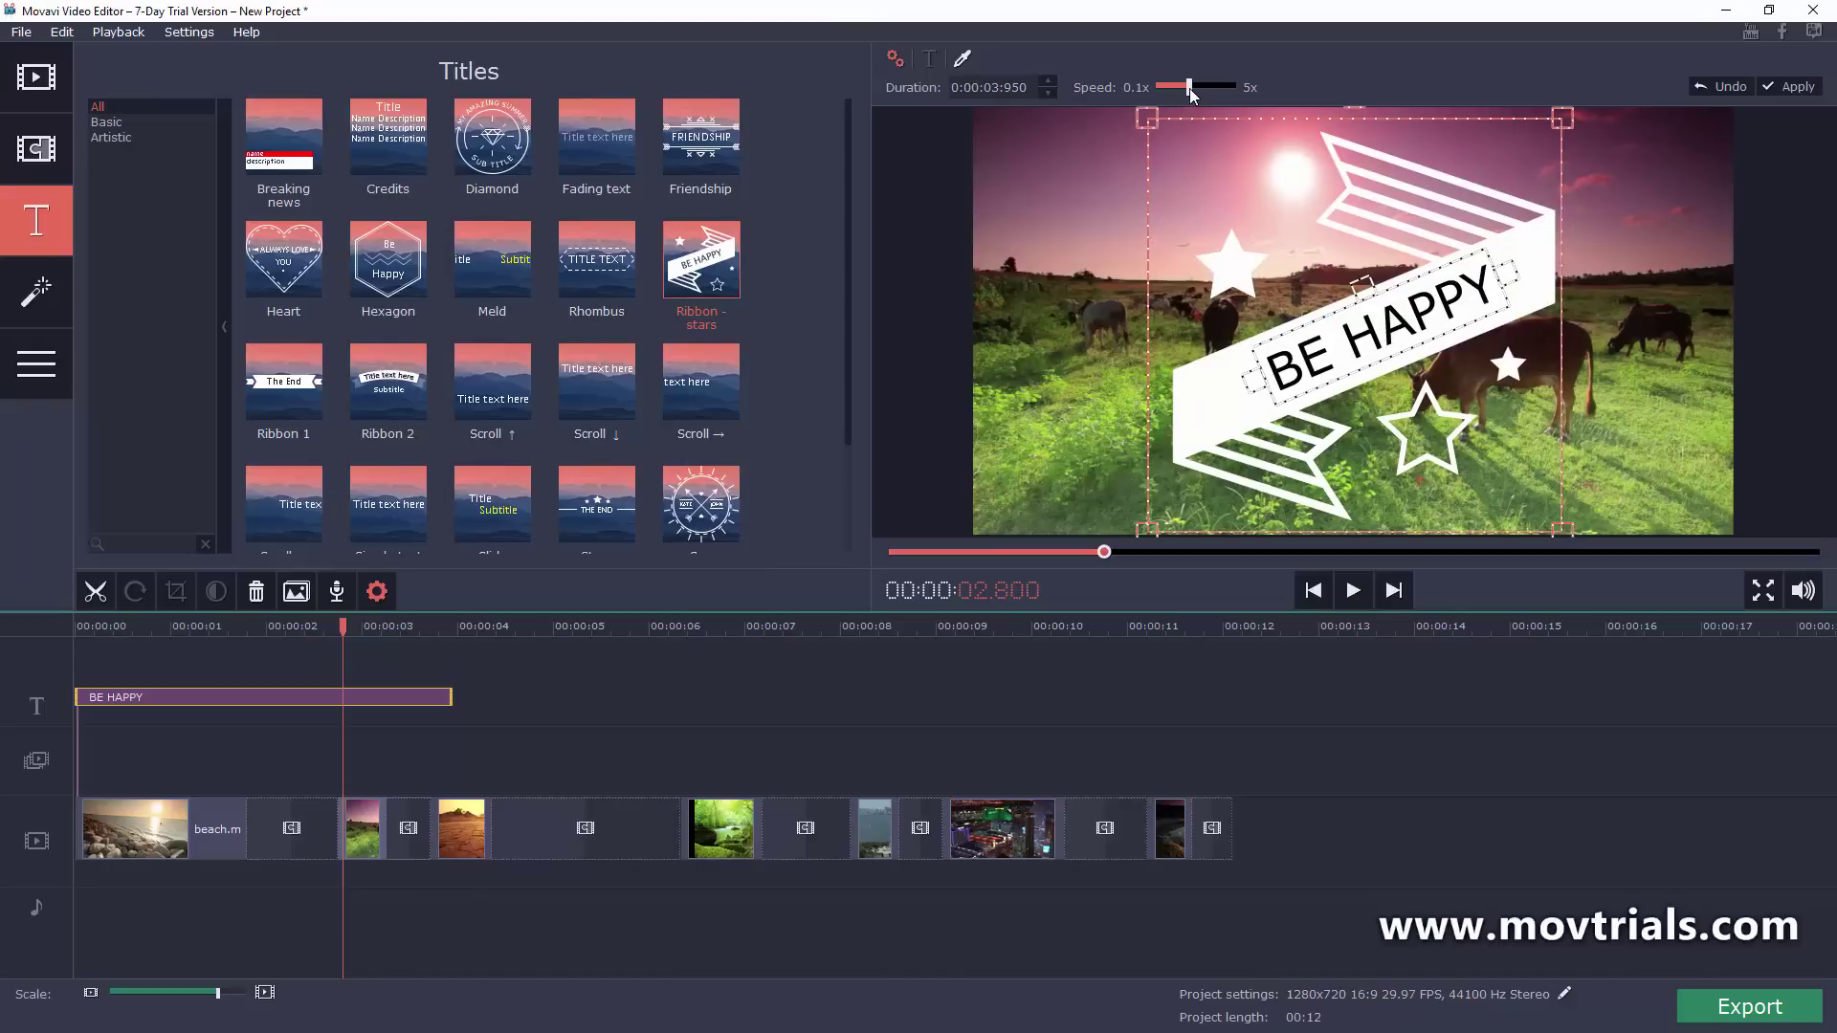
left_click(343, 628)
left_click_drag(124, 629, 76, 628)
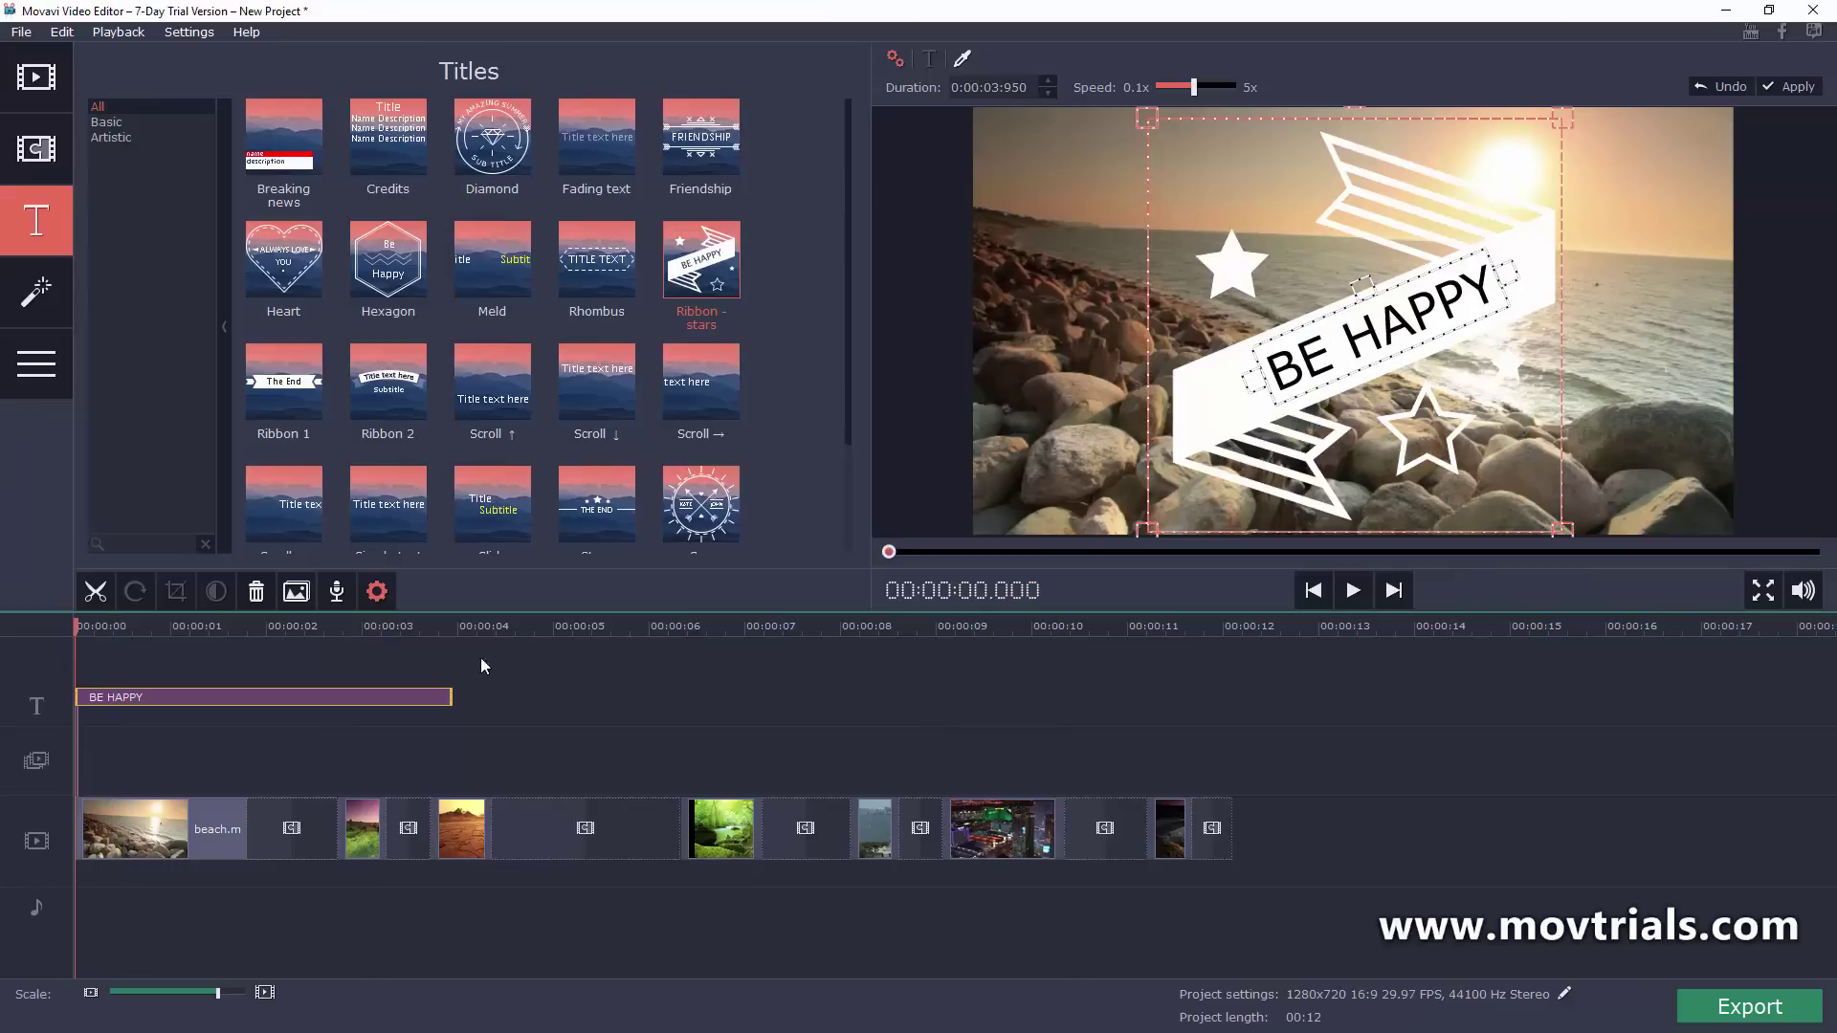
left_click(1355, 592)
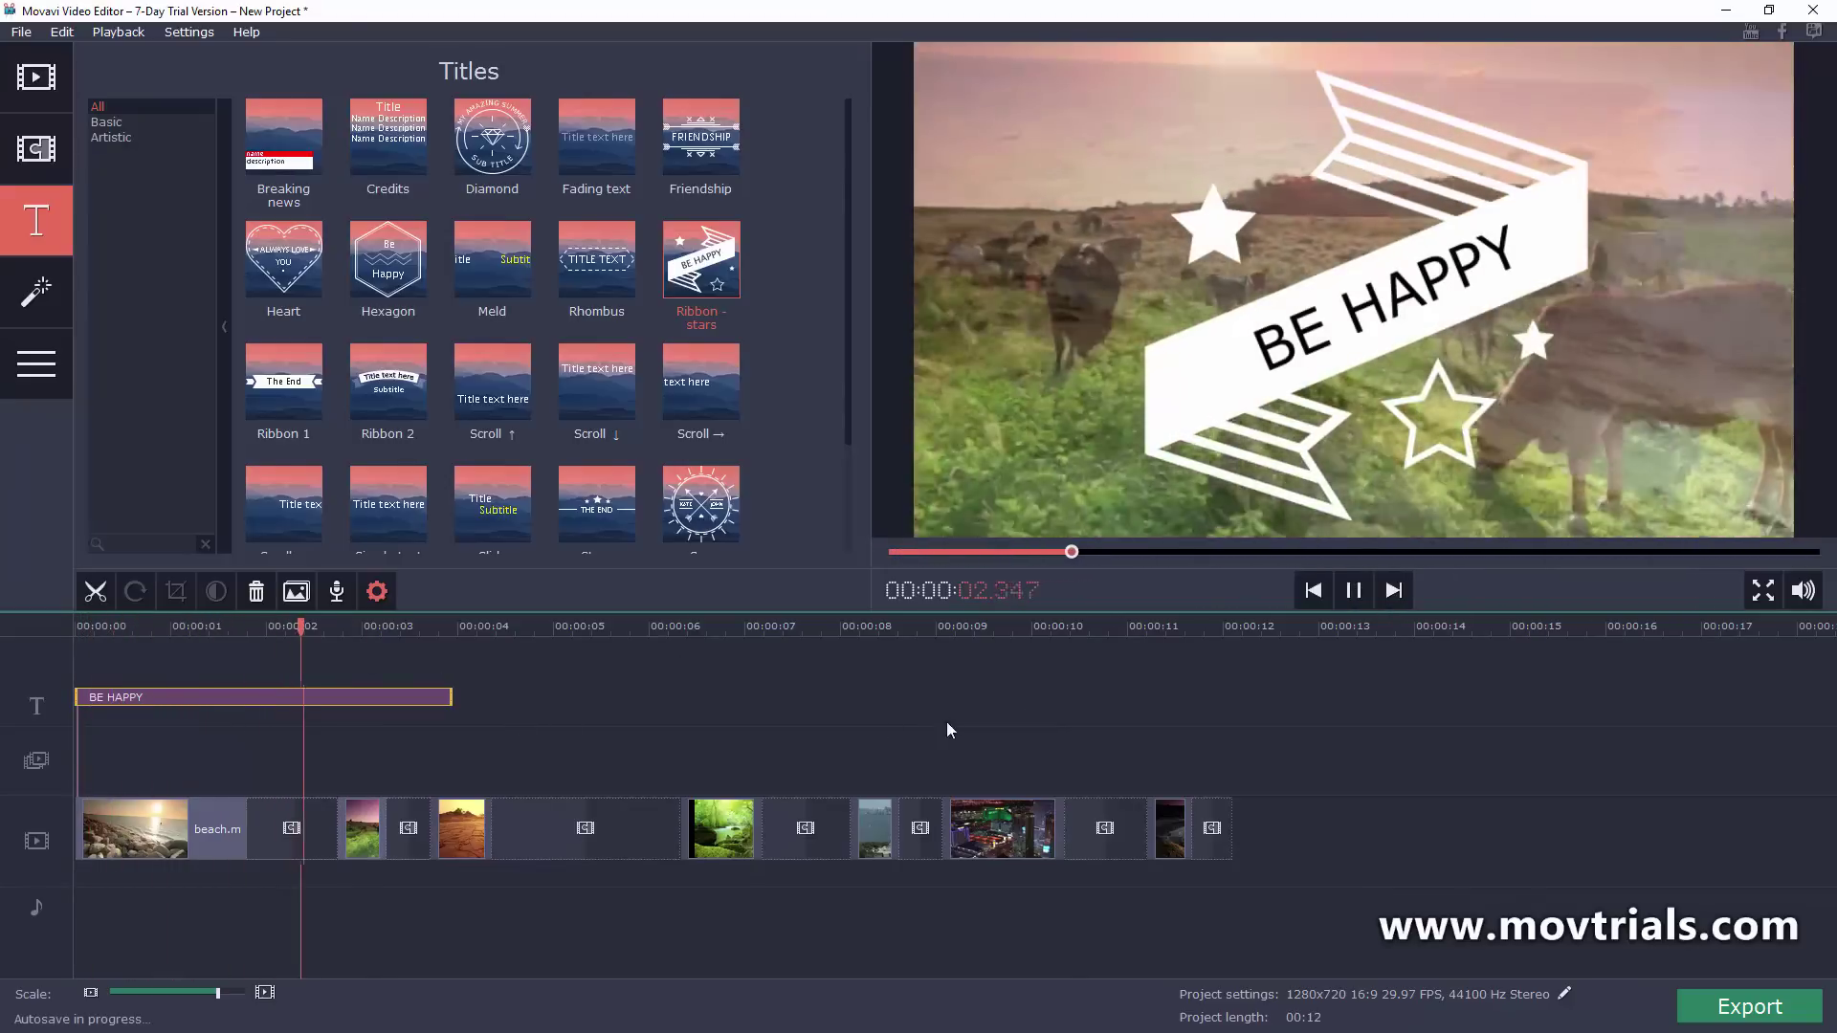
left_click(1353, 590)
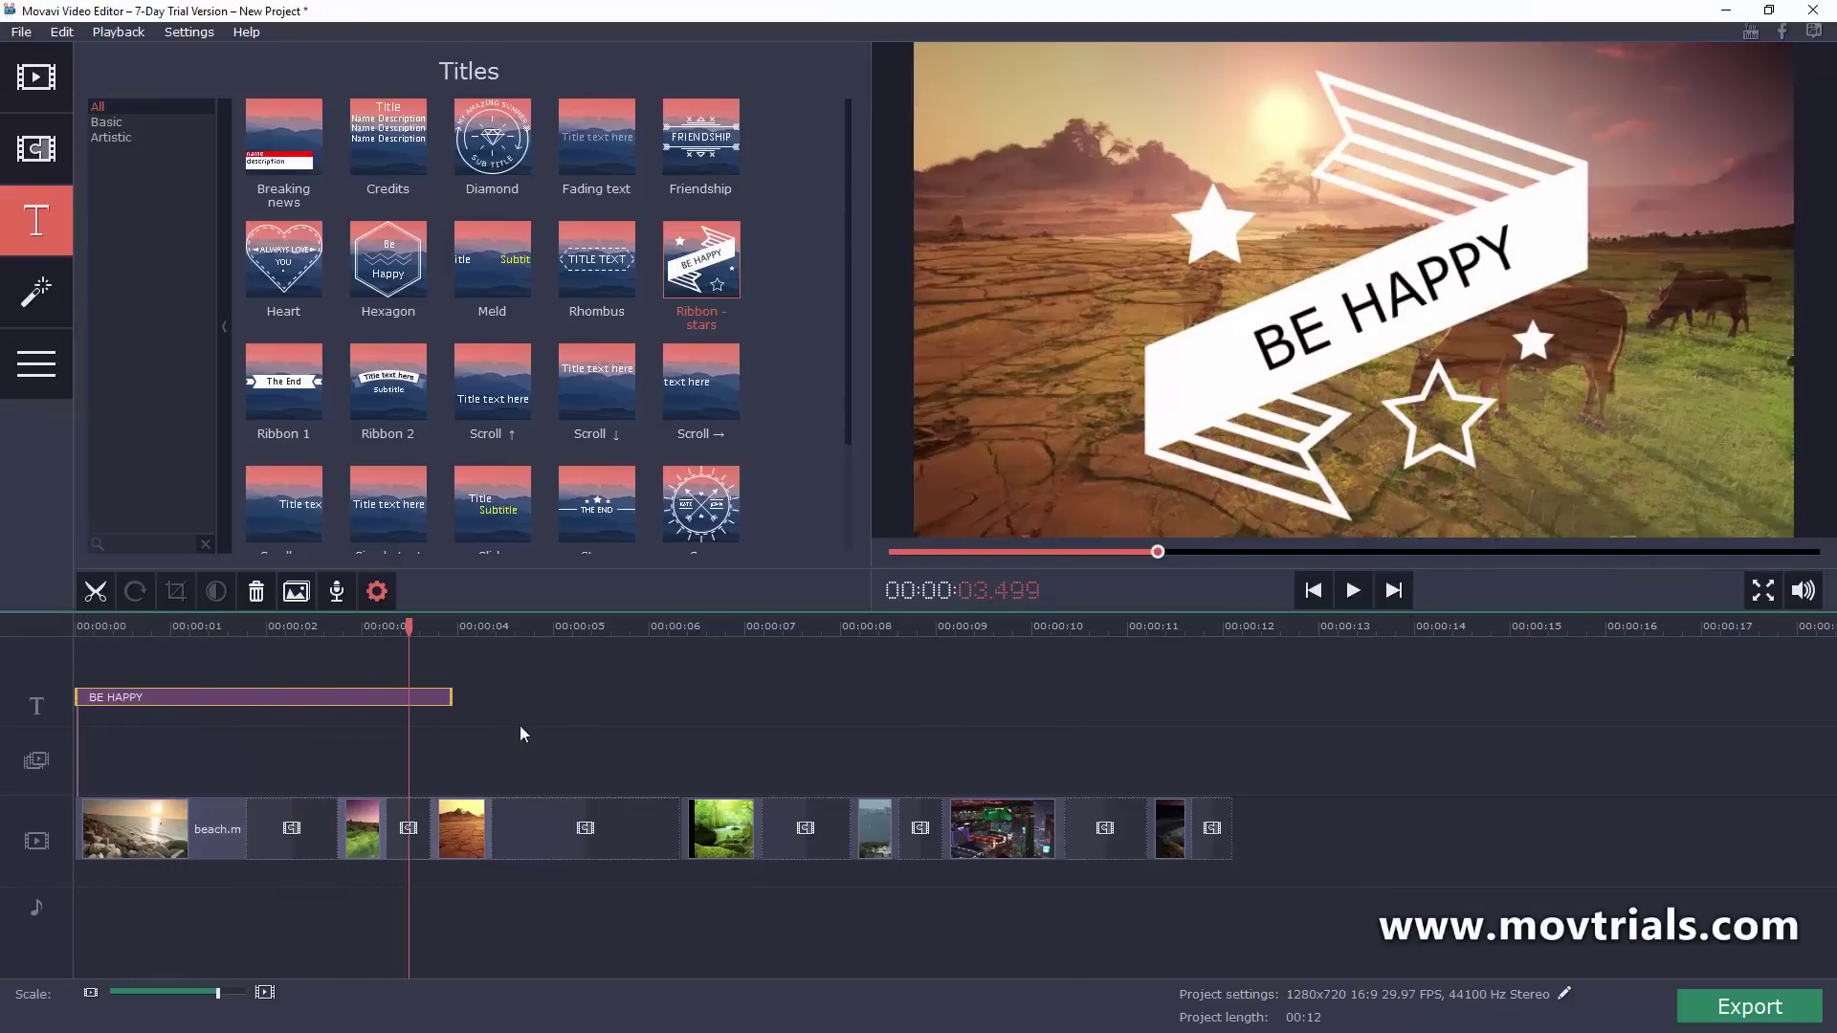
- Delete the BE HAPPY title from the title track and return the playhead to the beginning of the movie
left_click(306, 699)
key("Delete")
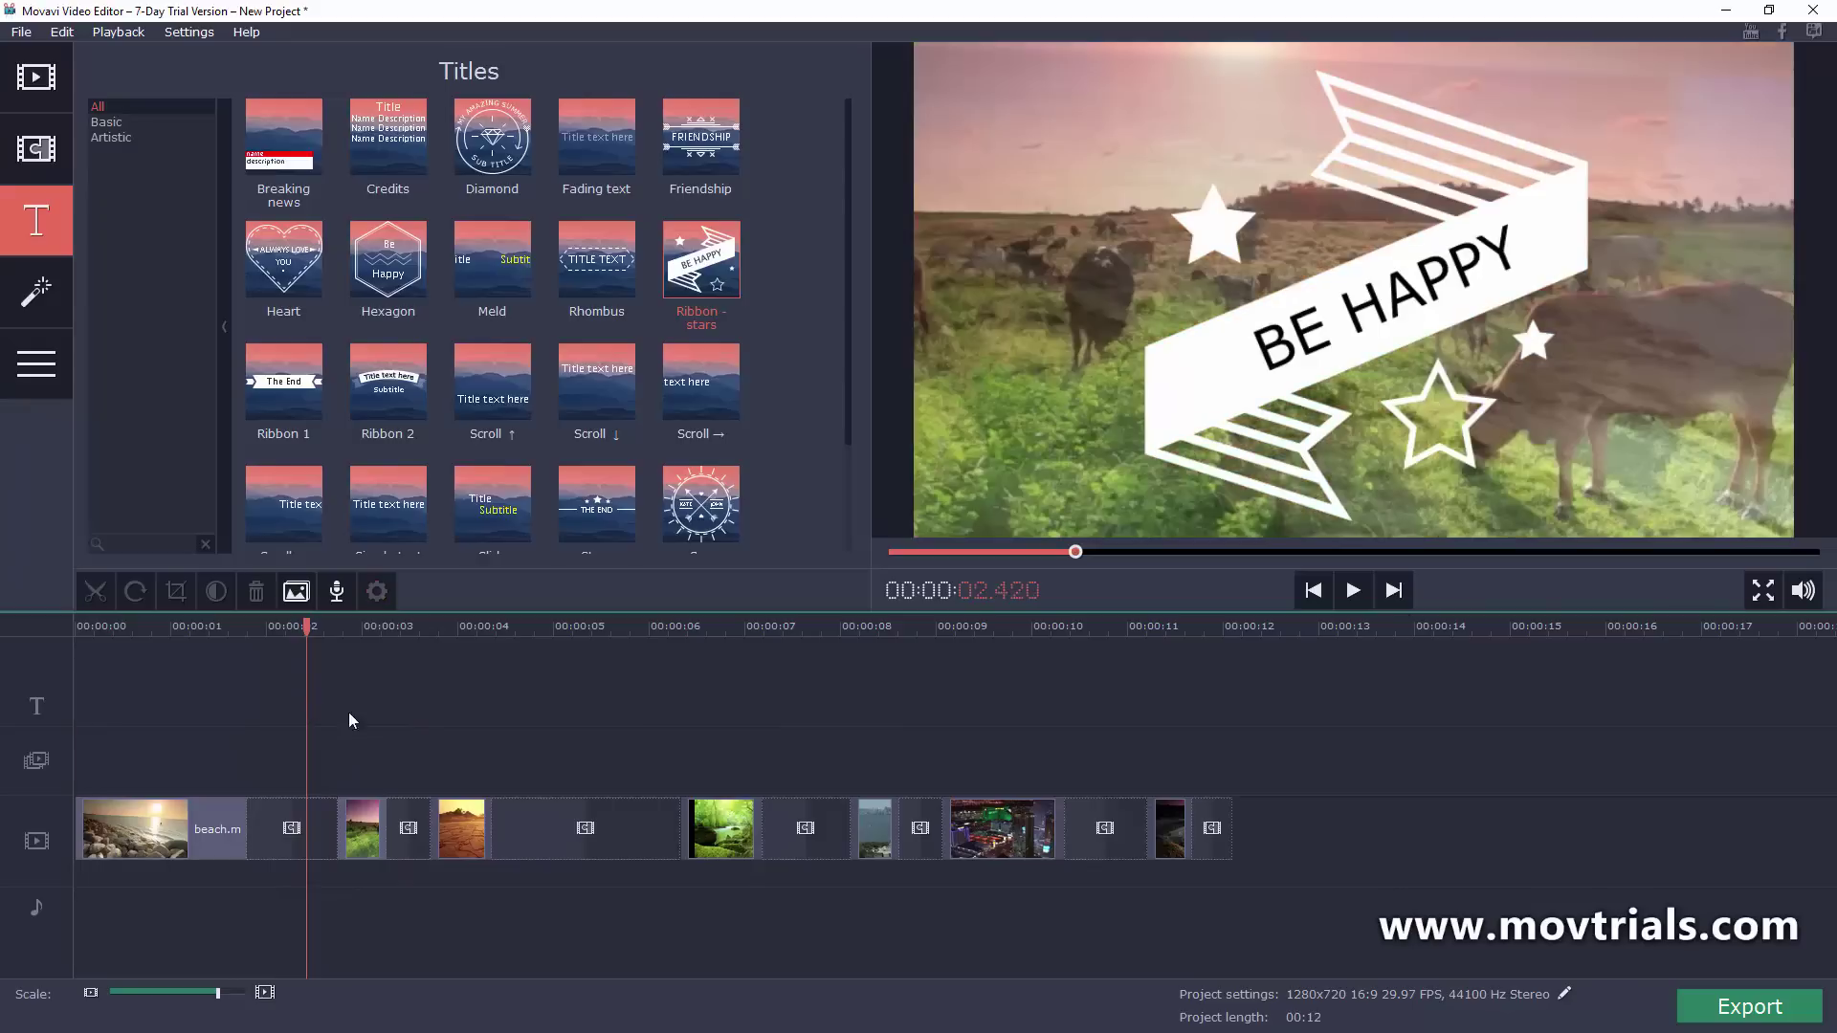
left_click_drag(311, 631, 76, 626)
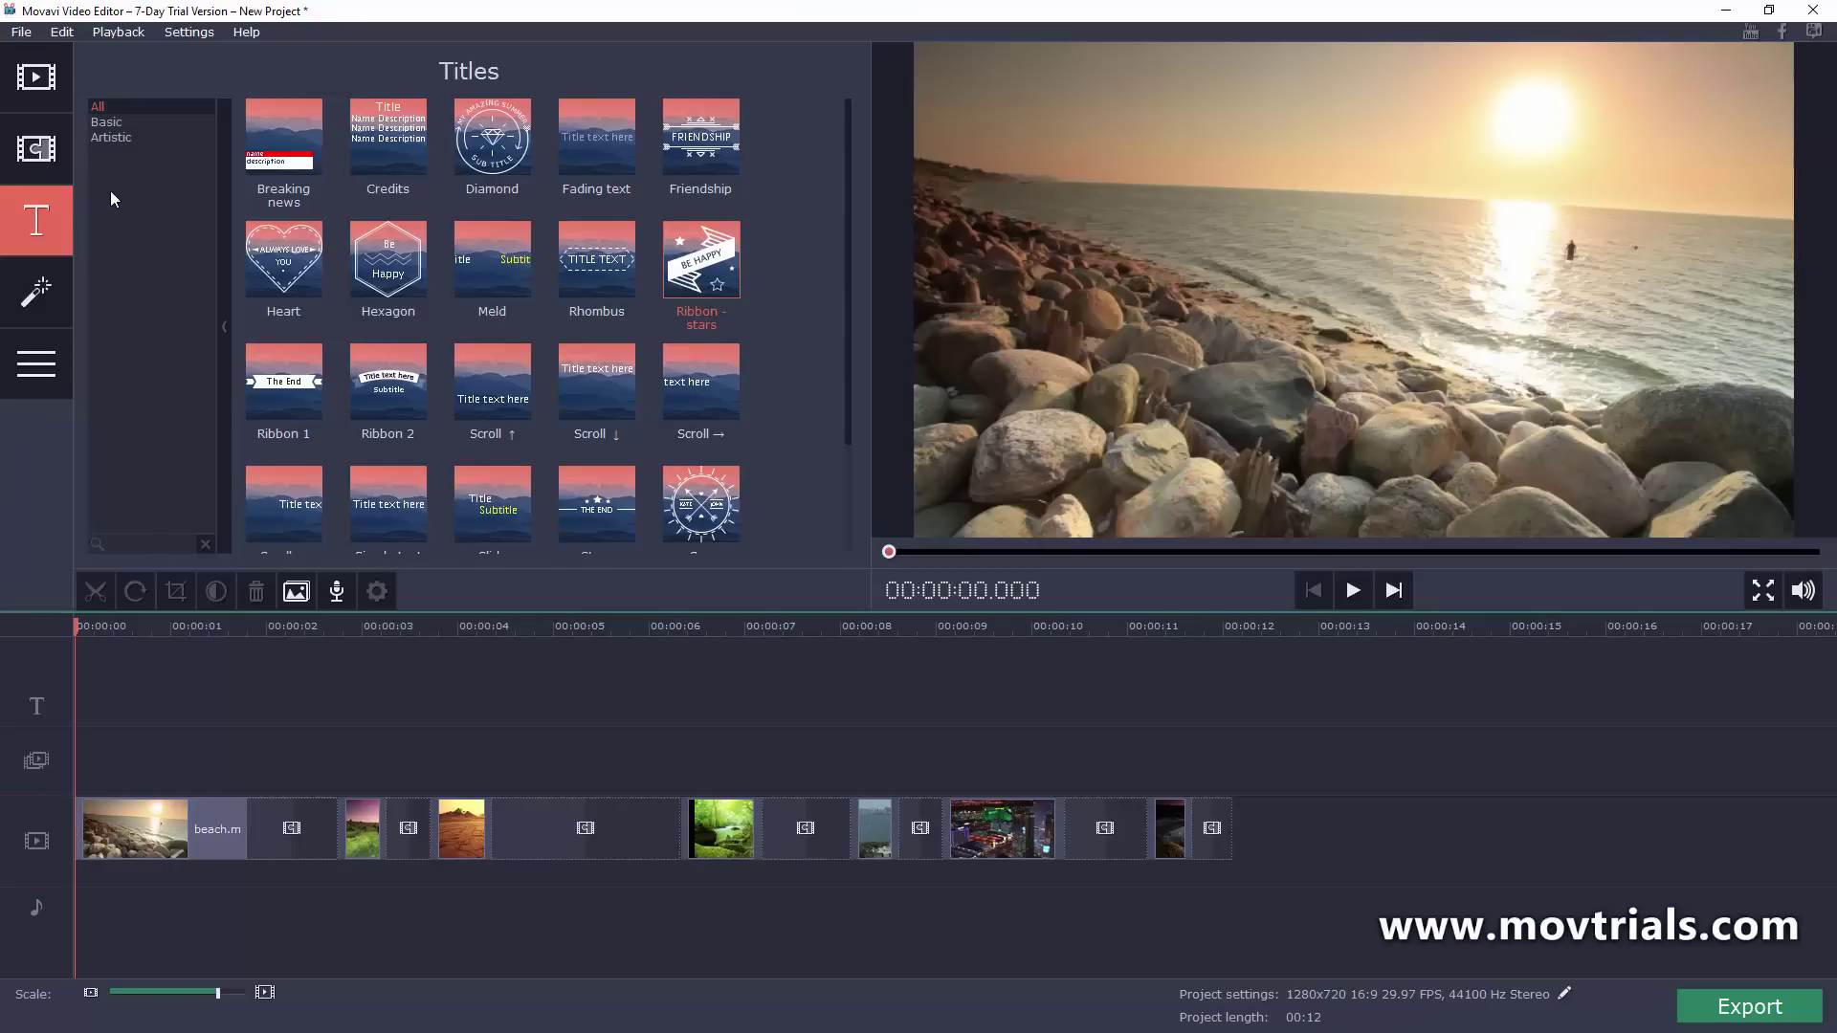
- Add the Clouds sample video to the overlay track at the beginning of the movie
left_click(39, 78)
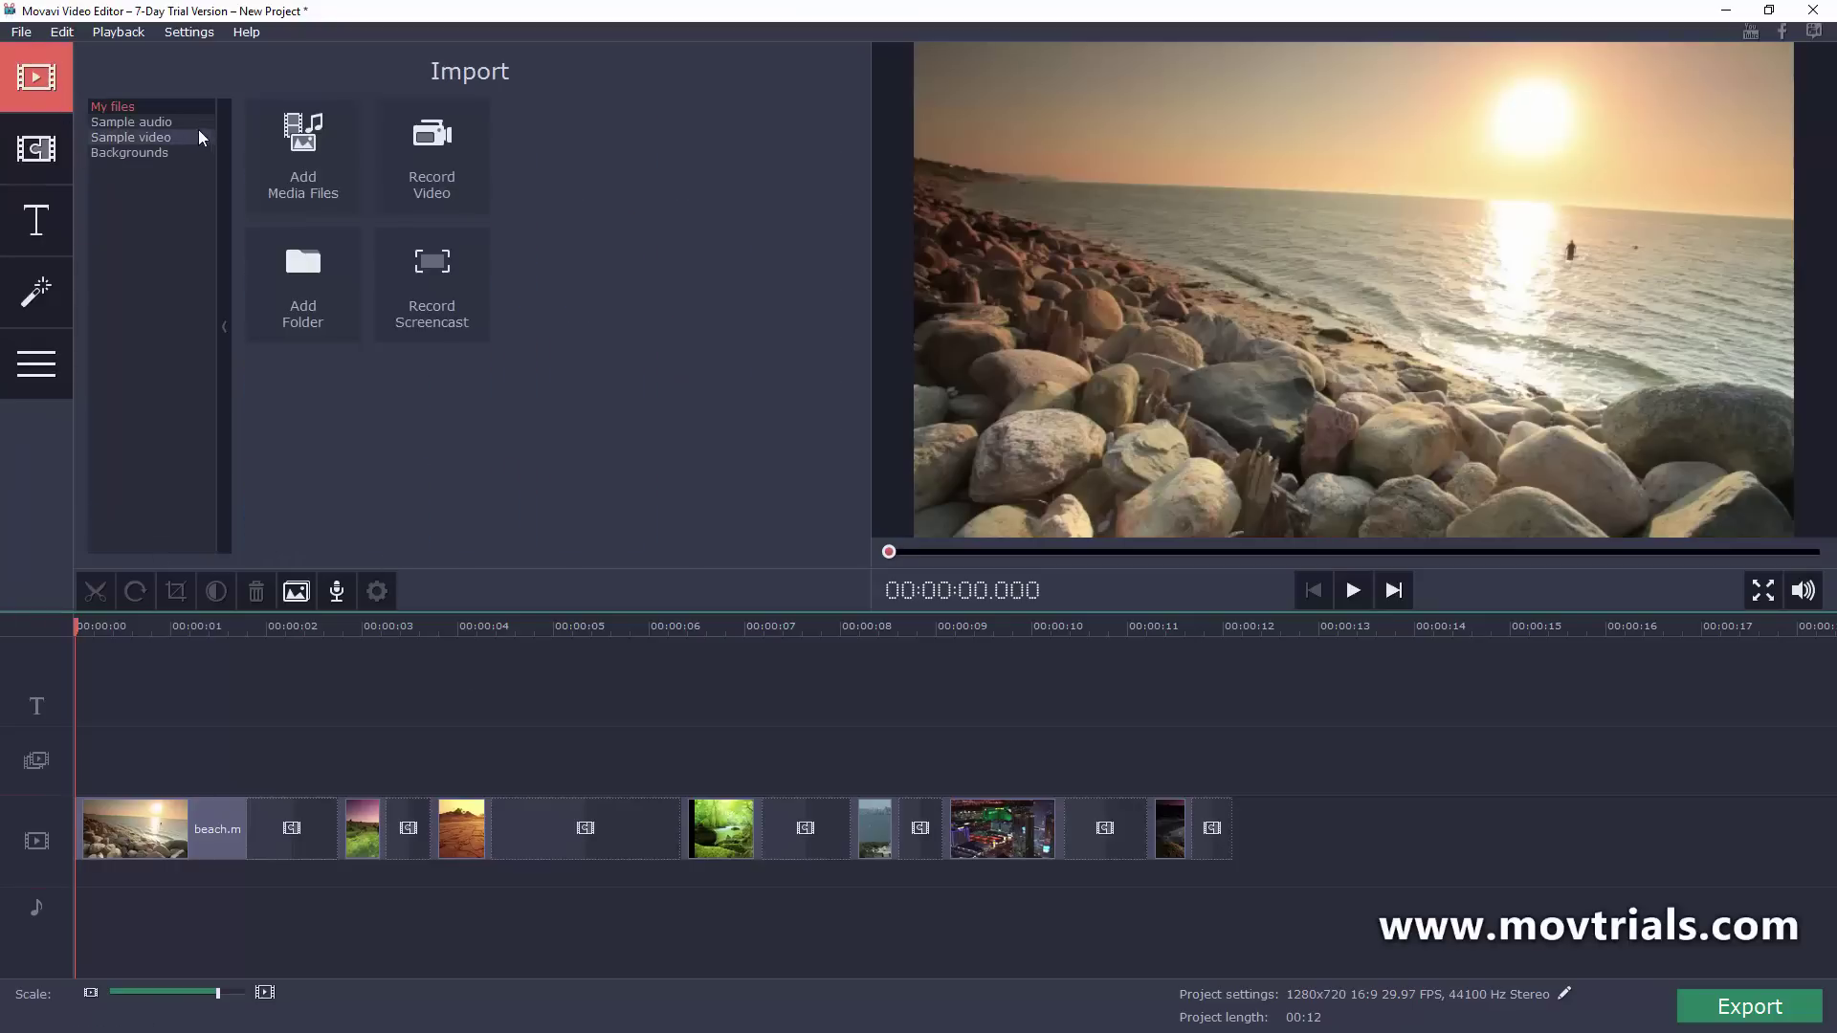
left_click(169, 137)
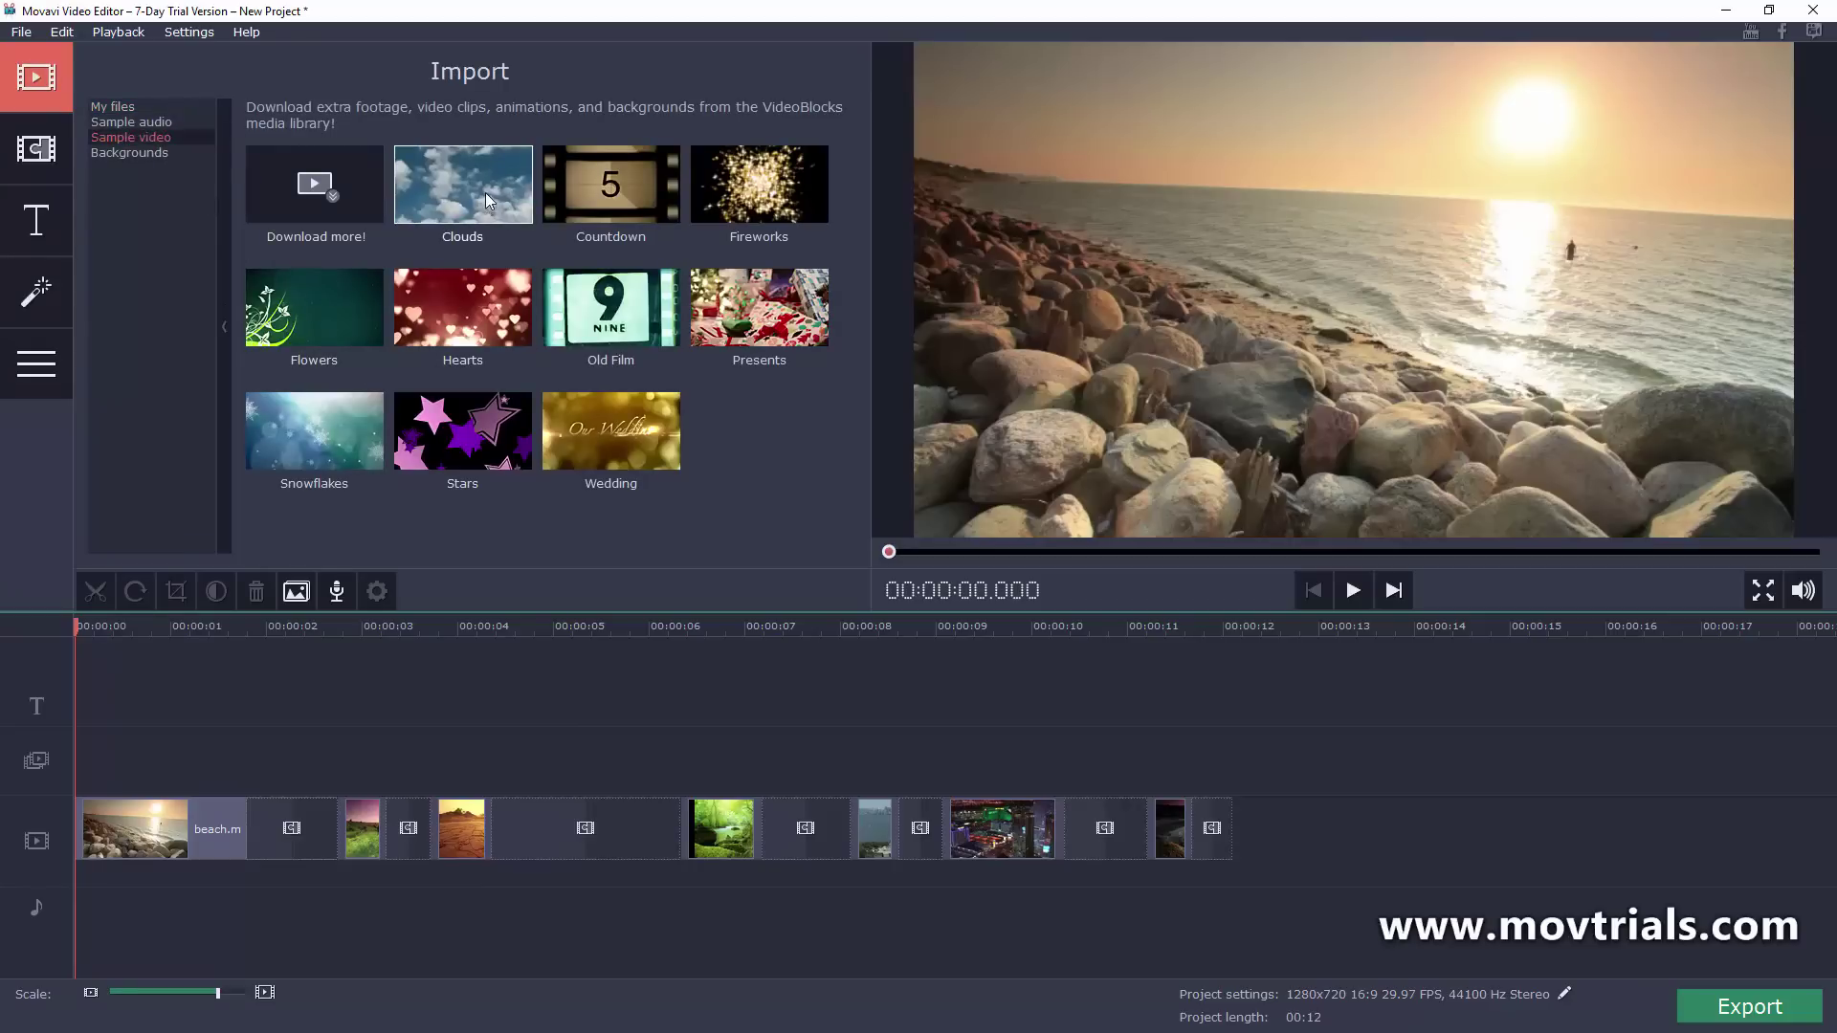
left_click_drag(485, 193, 86, 761)
left_click_drag(469, 832, 224, 760)
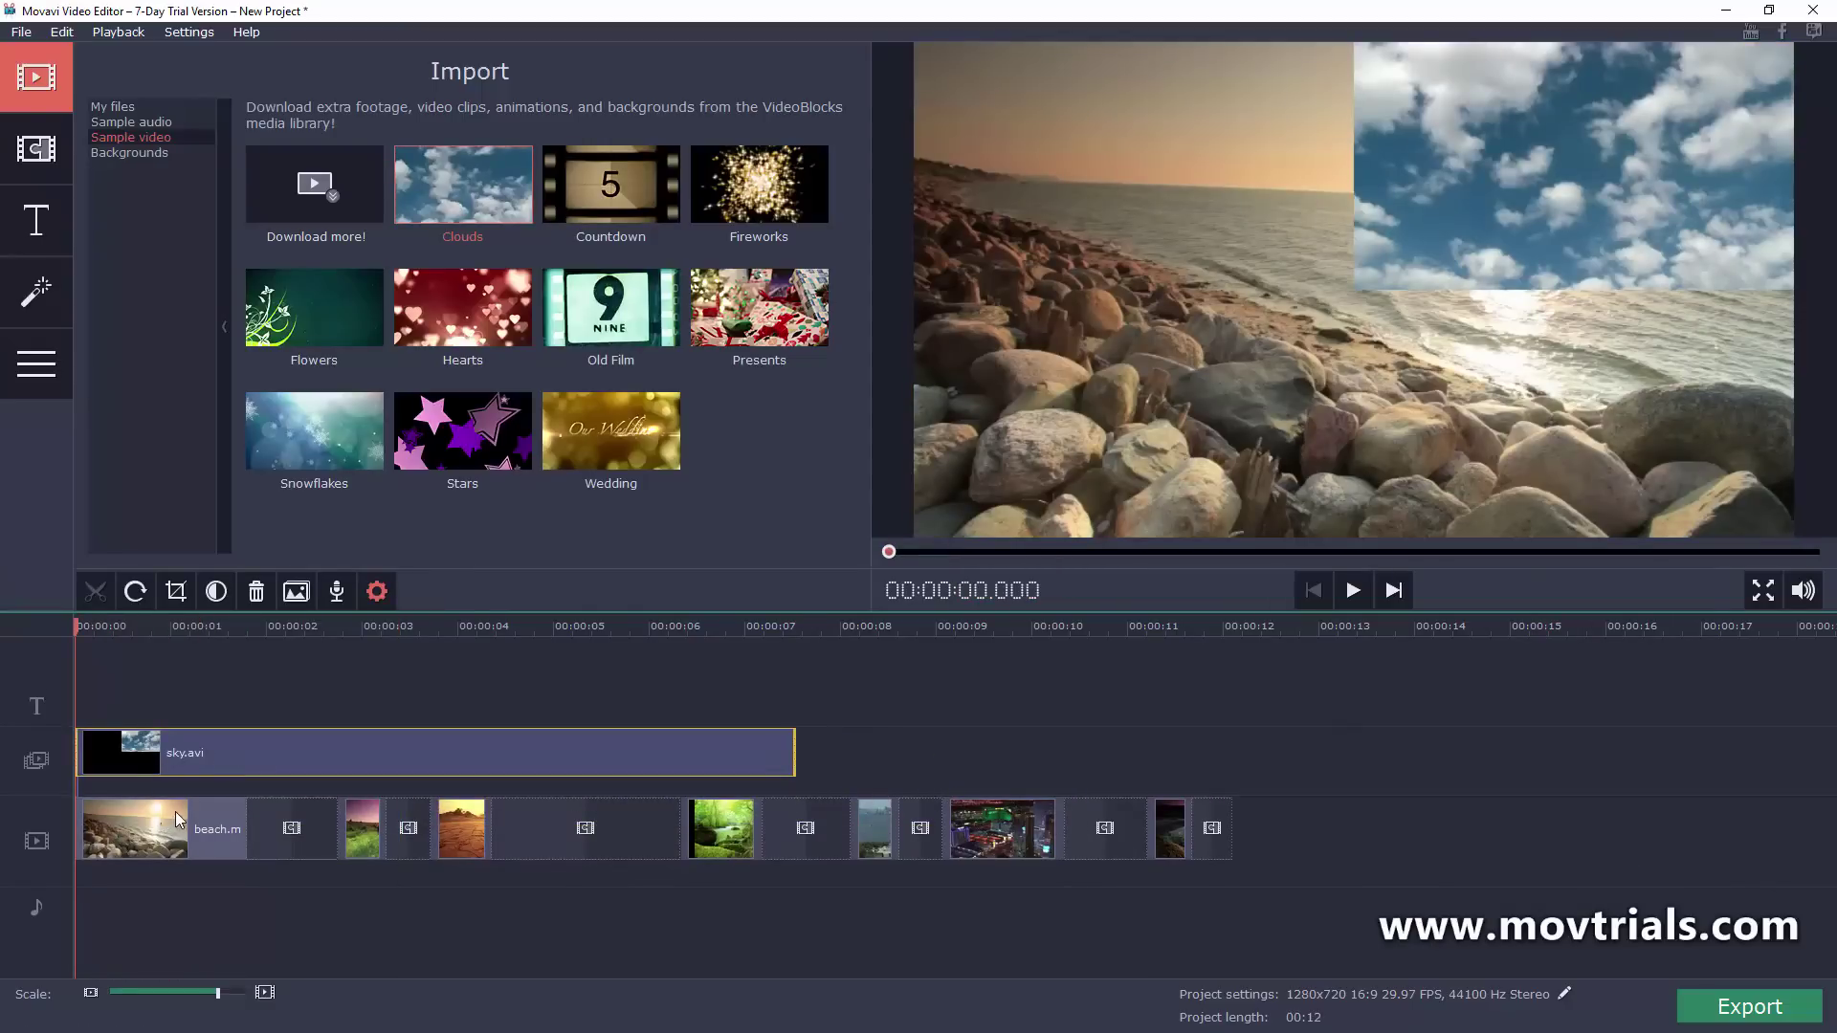
left_click(232, 750)
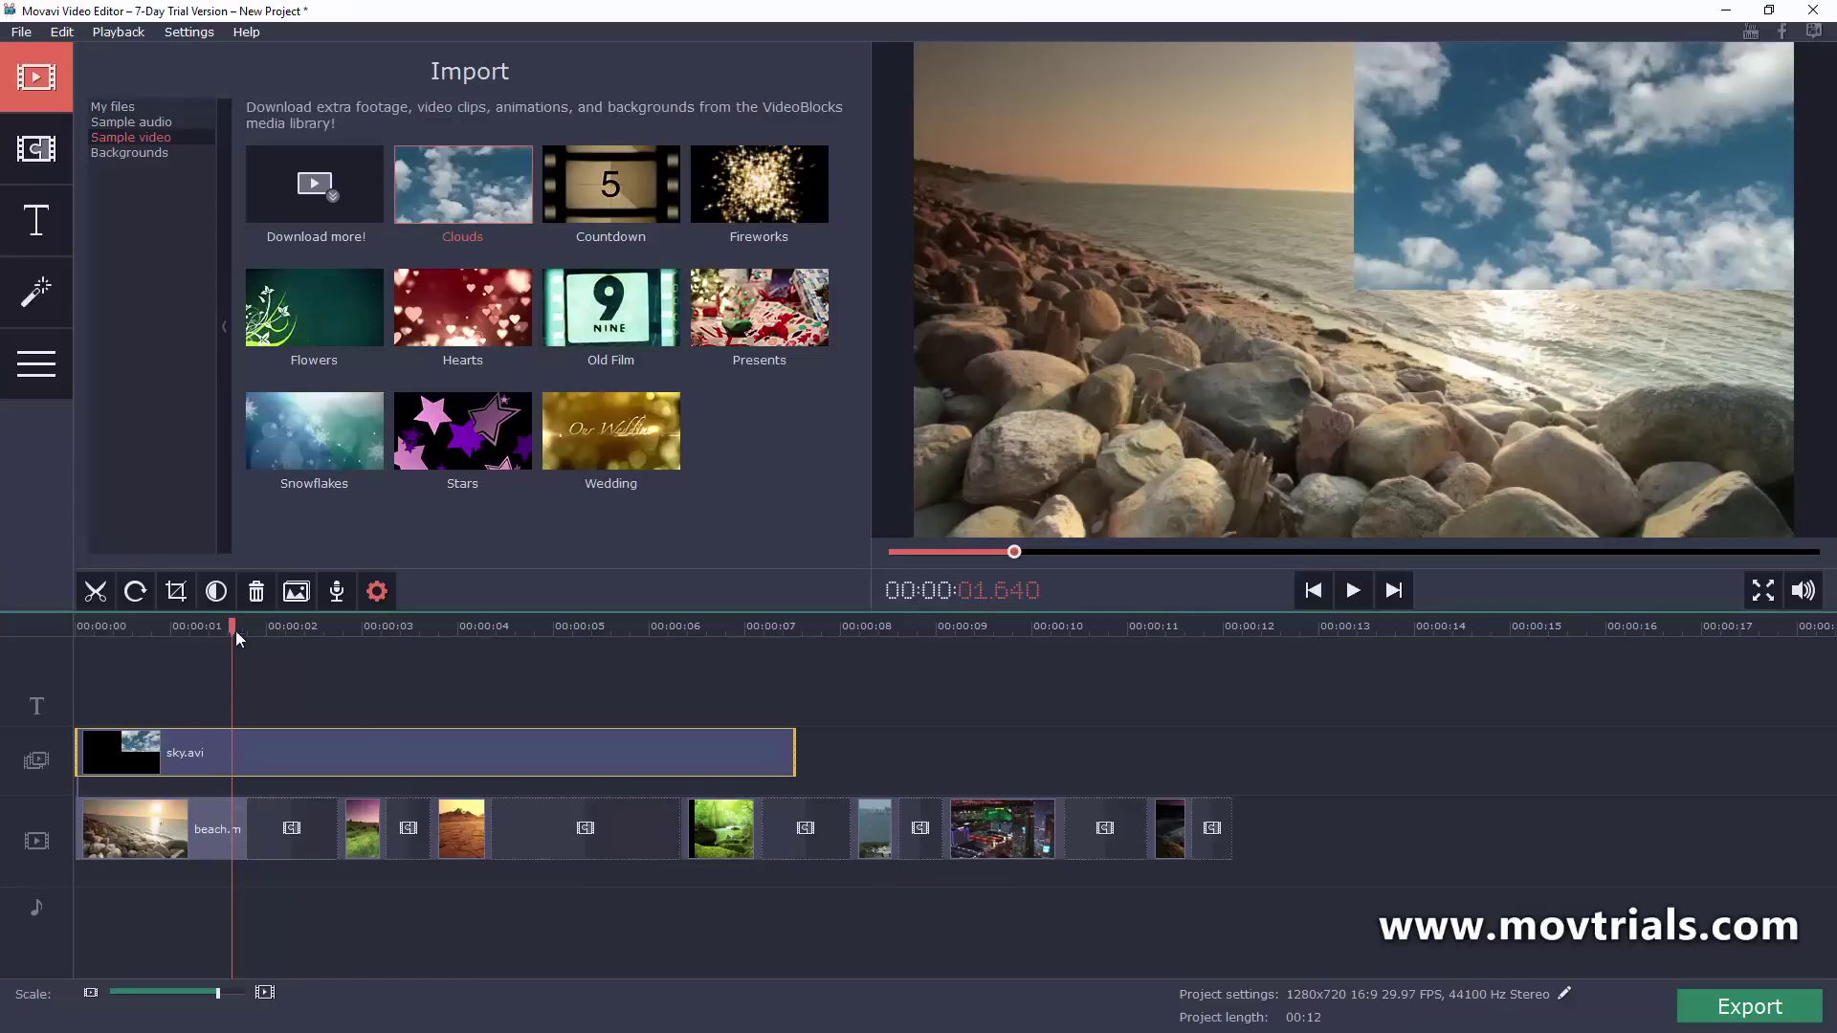
- Move the sky.avi overlay clip to start about 0.4 s into the movie, and play the movie from the beginning
left_click_drag(234, 634, 76, 639)
left_click_drag(117, 737, 151, 738)
left_click_drag(117, 633, 77, 634)
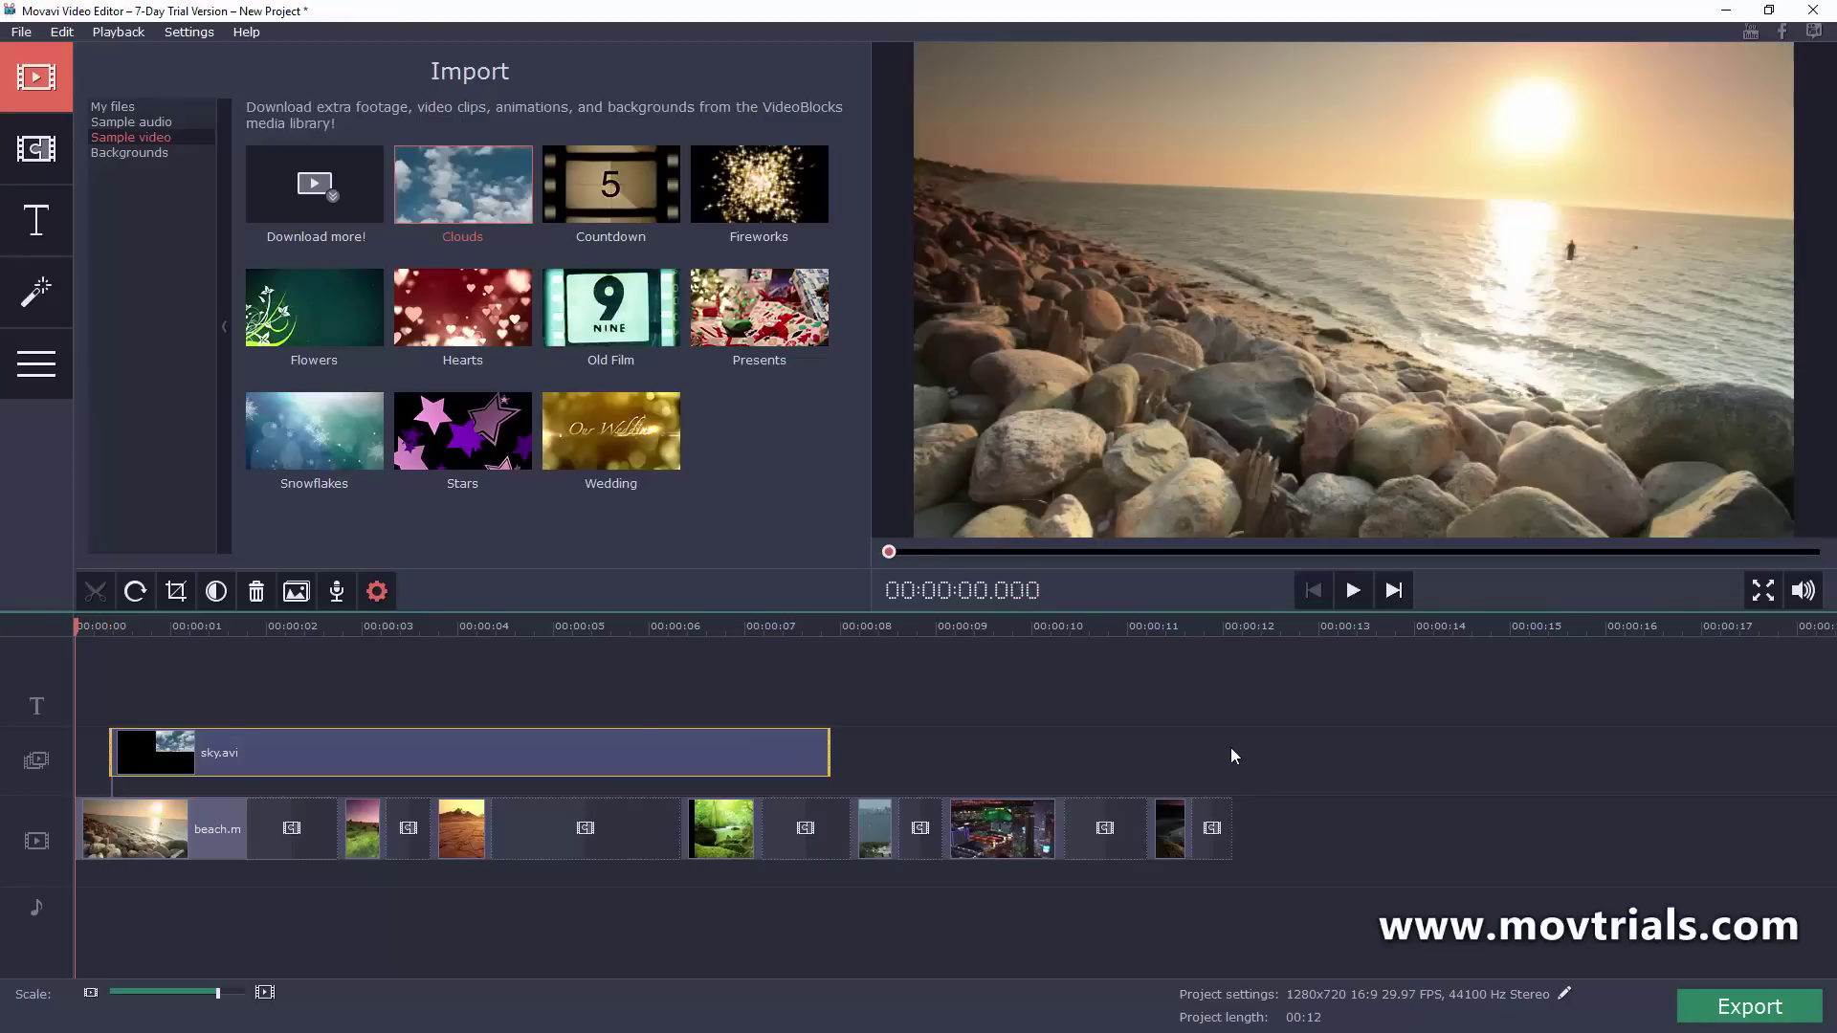
left_click(1353, 591)
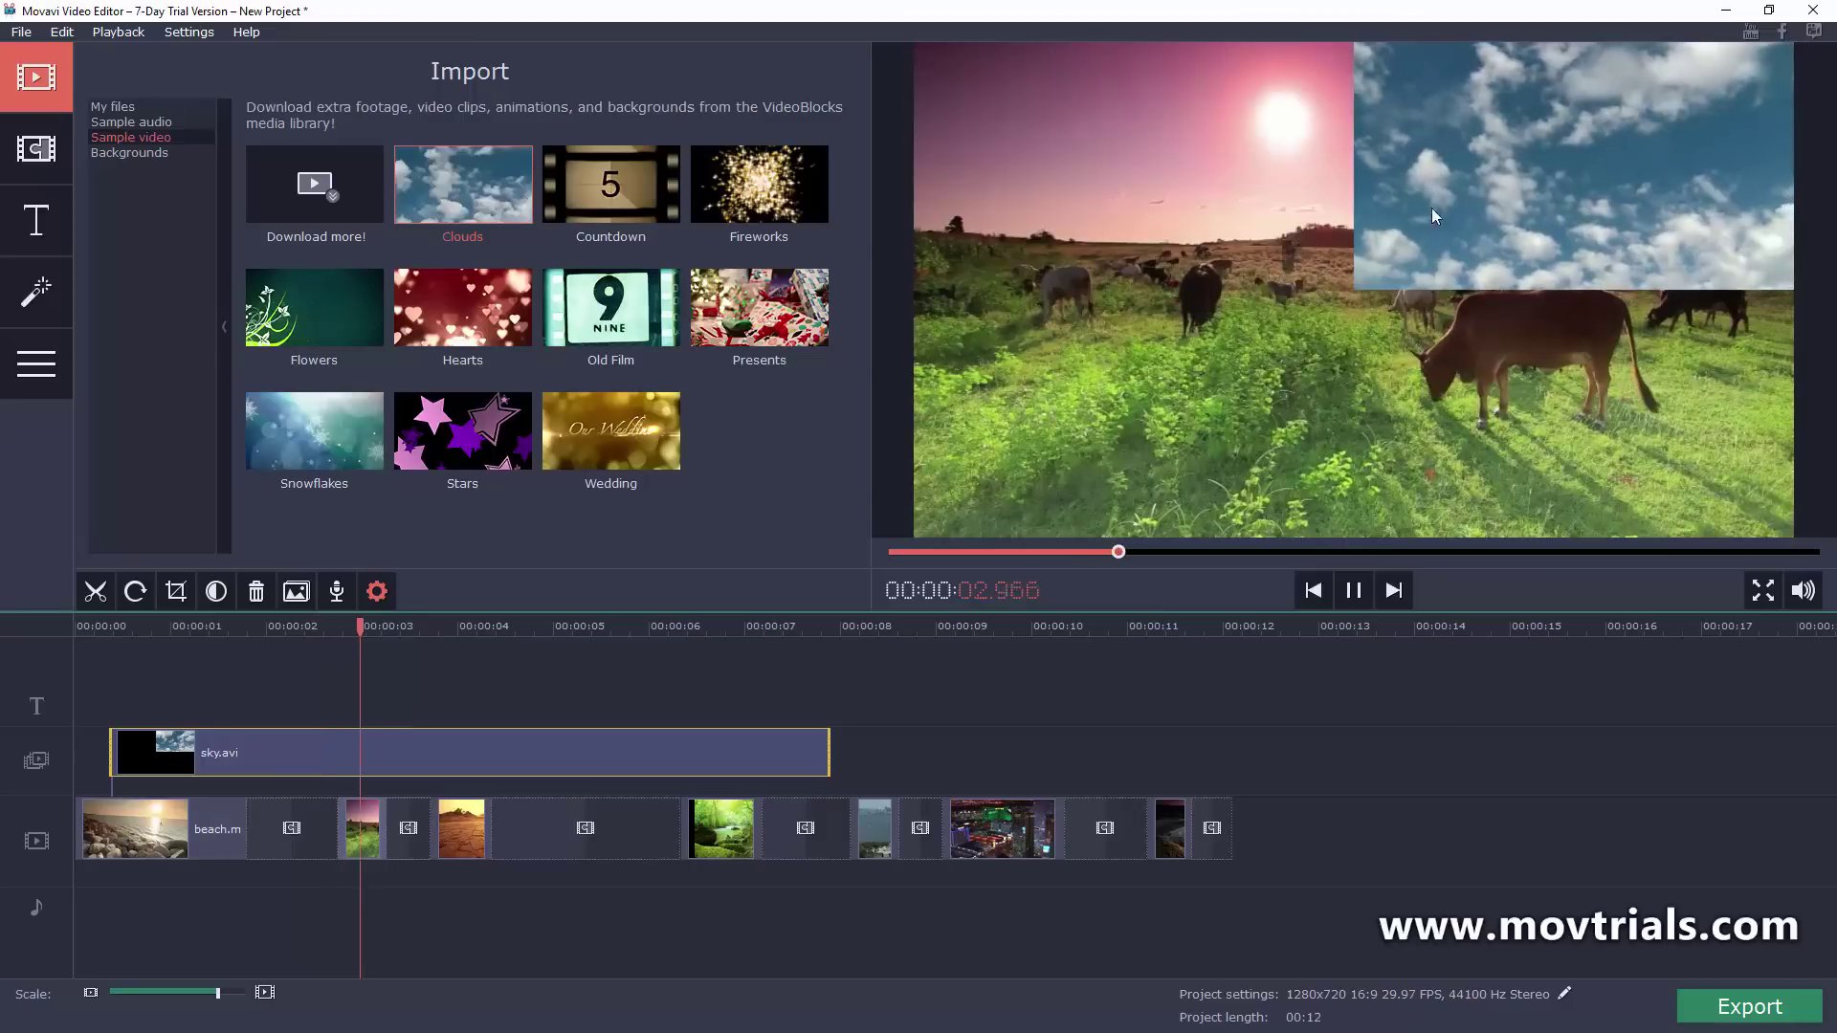
left_click(1355, 591)
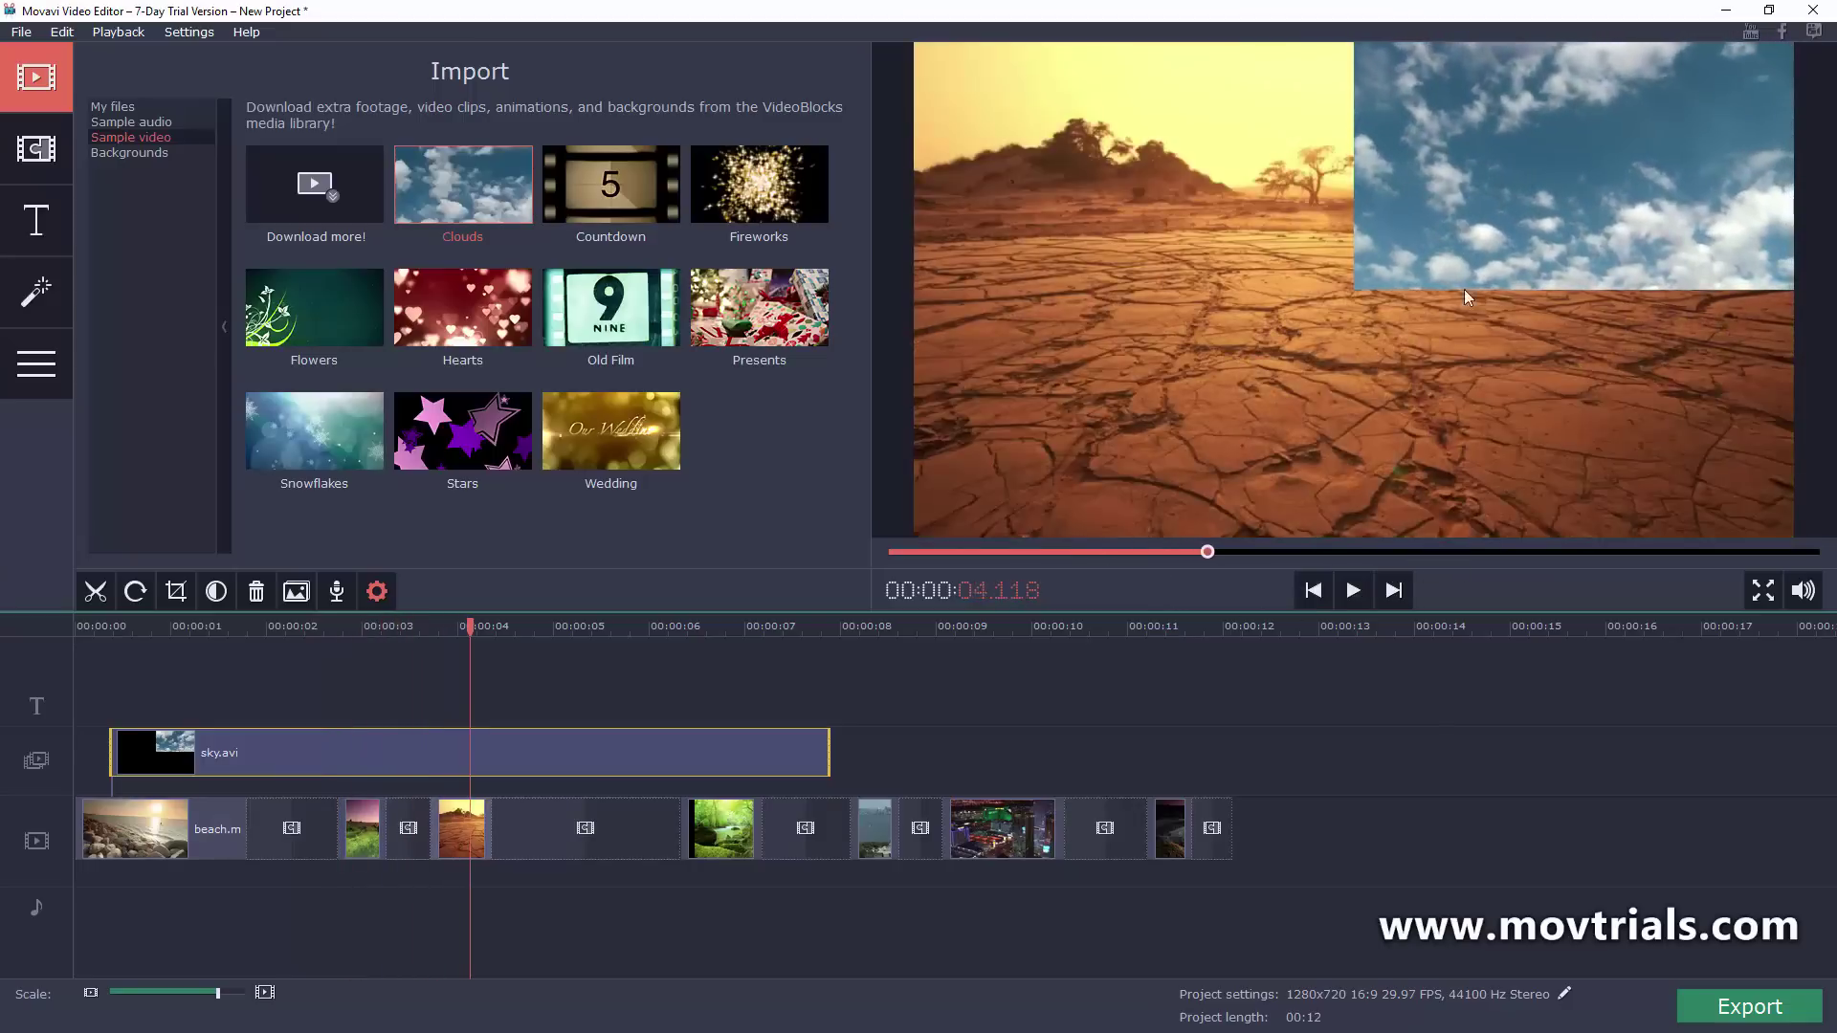
- Add the Flowers sample video on an overlay track above sky.avi, and shift sky.avi to start at 00:00:00.650
key("Home")
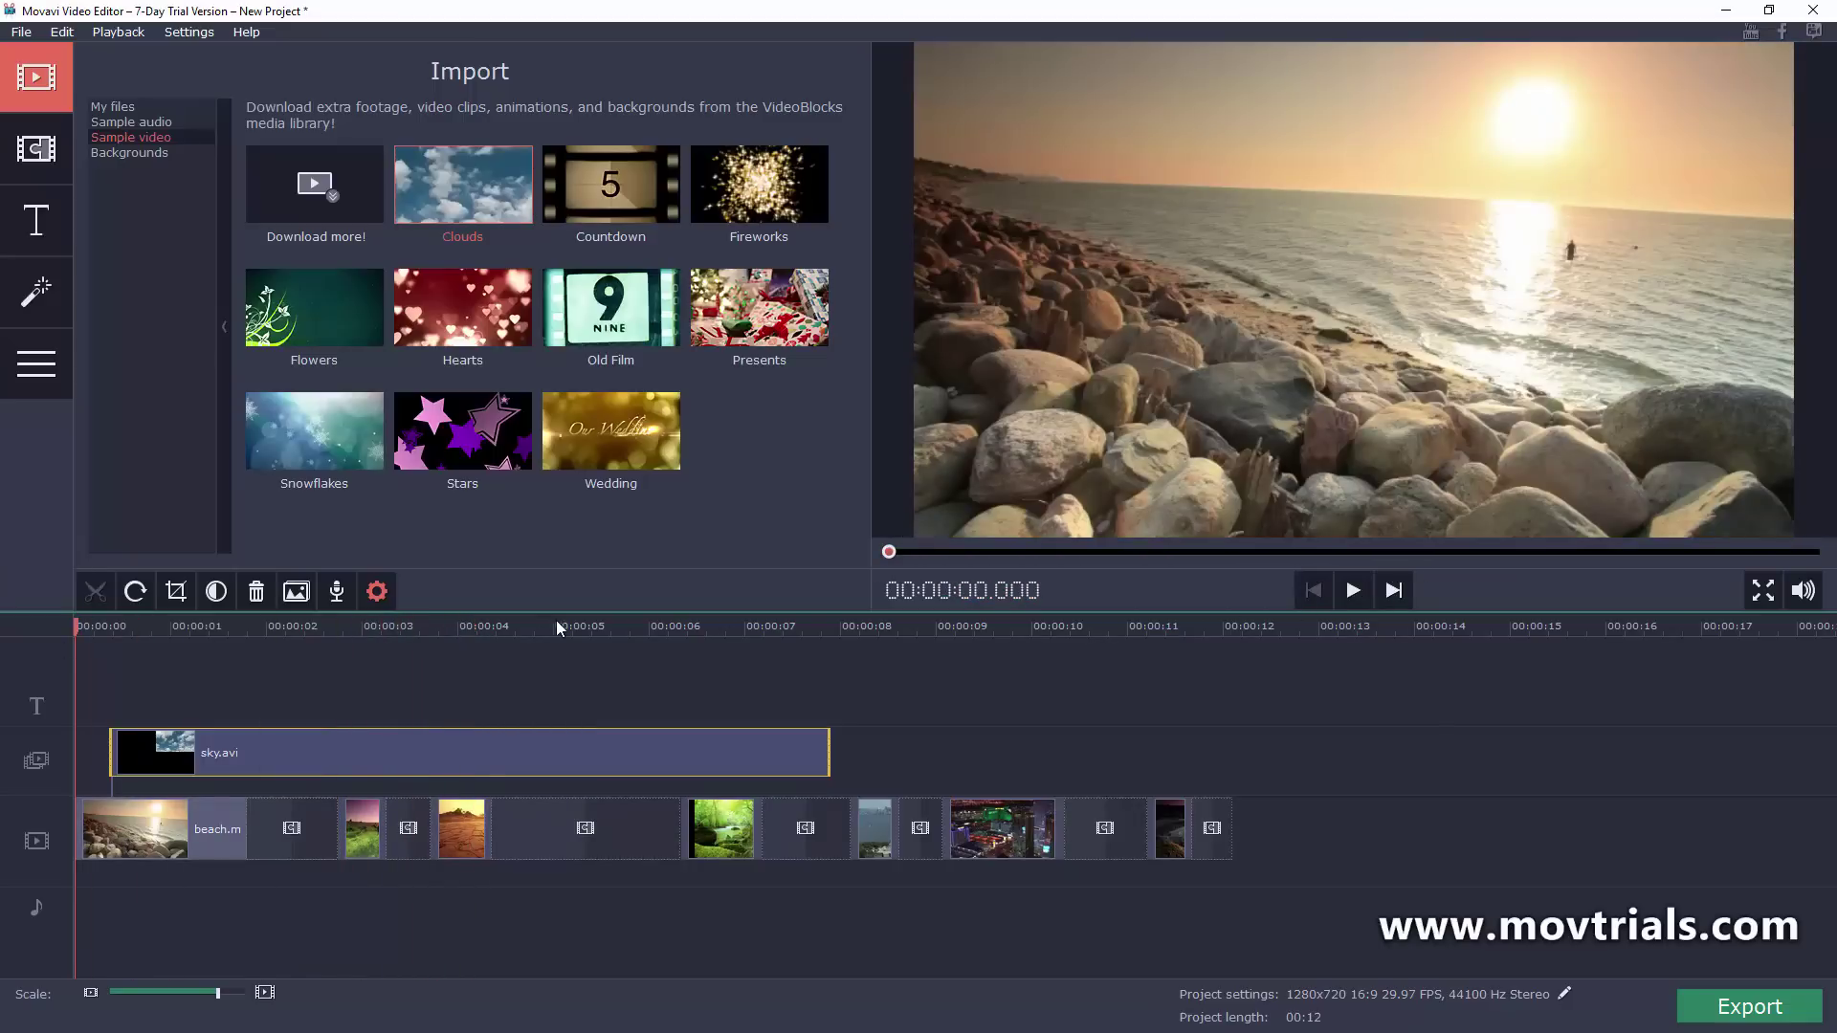
left_click(331, 300)
left_click_drag(330, 307, 170, 712)
left_click(157, 787)
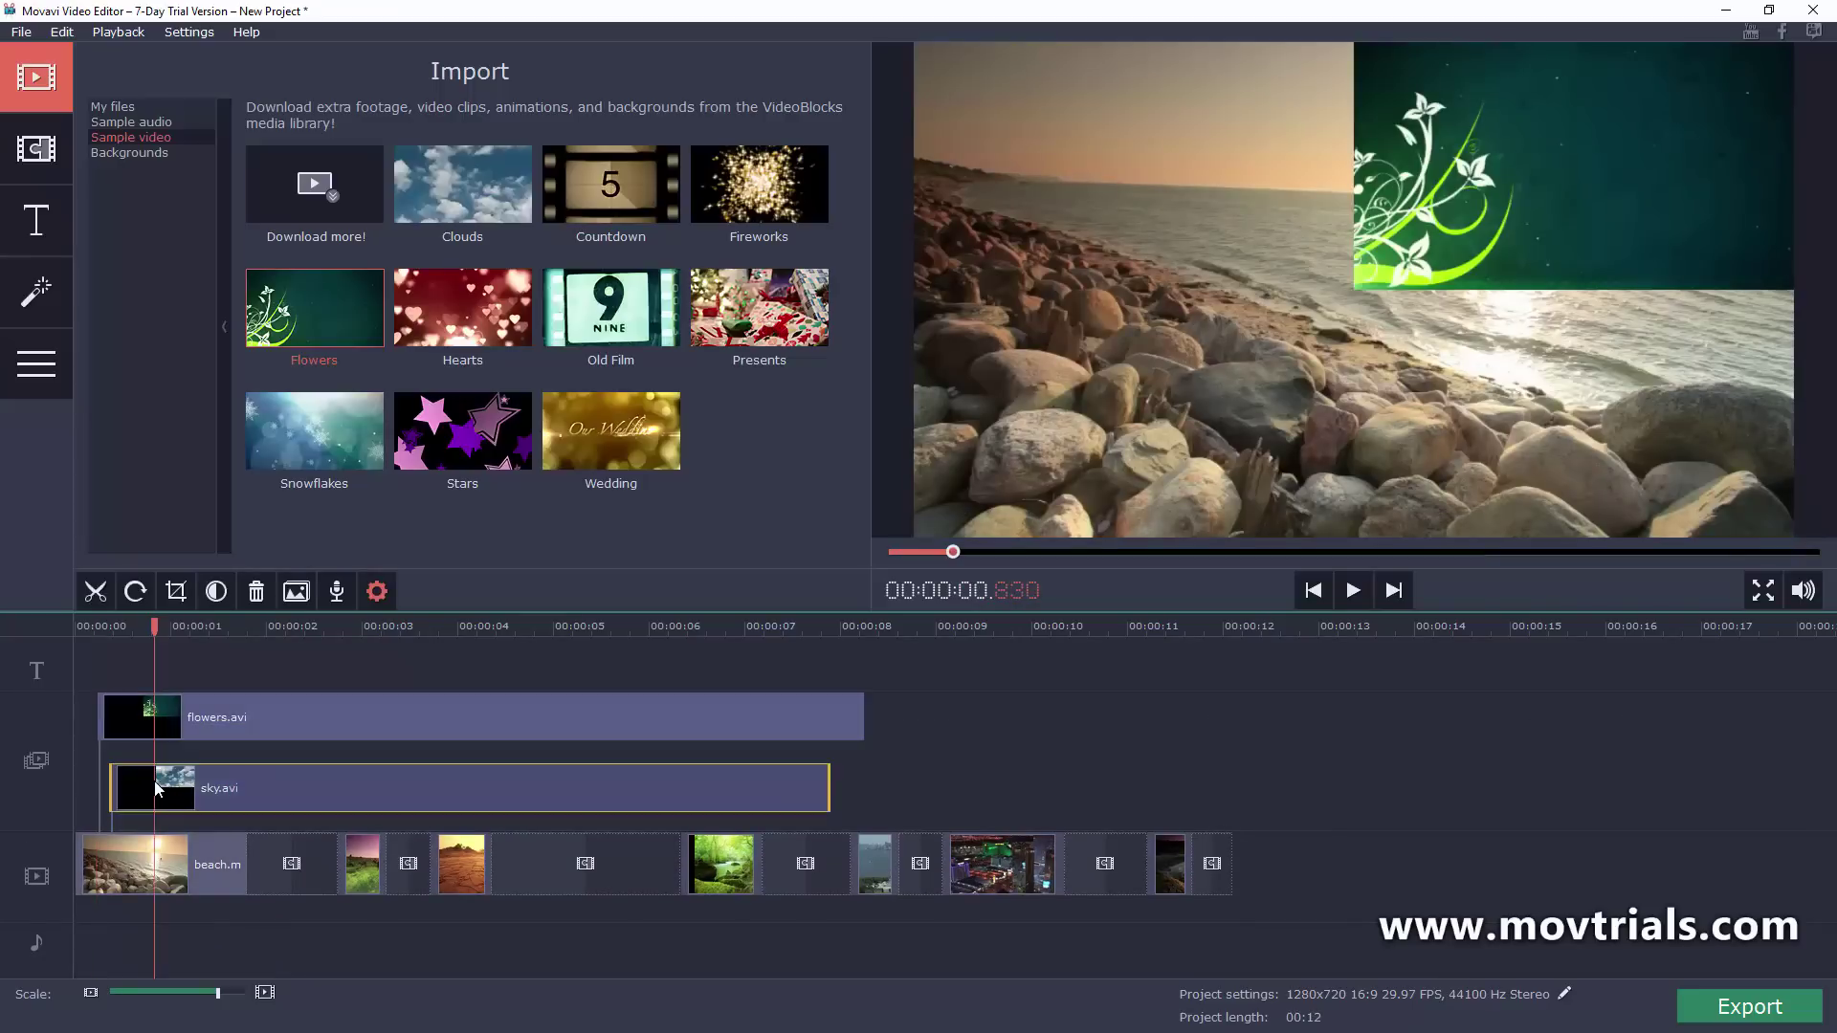
left_click_drag(157, 786, 186, 787)
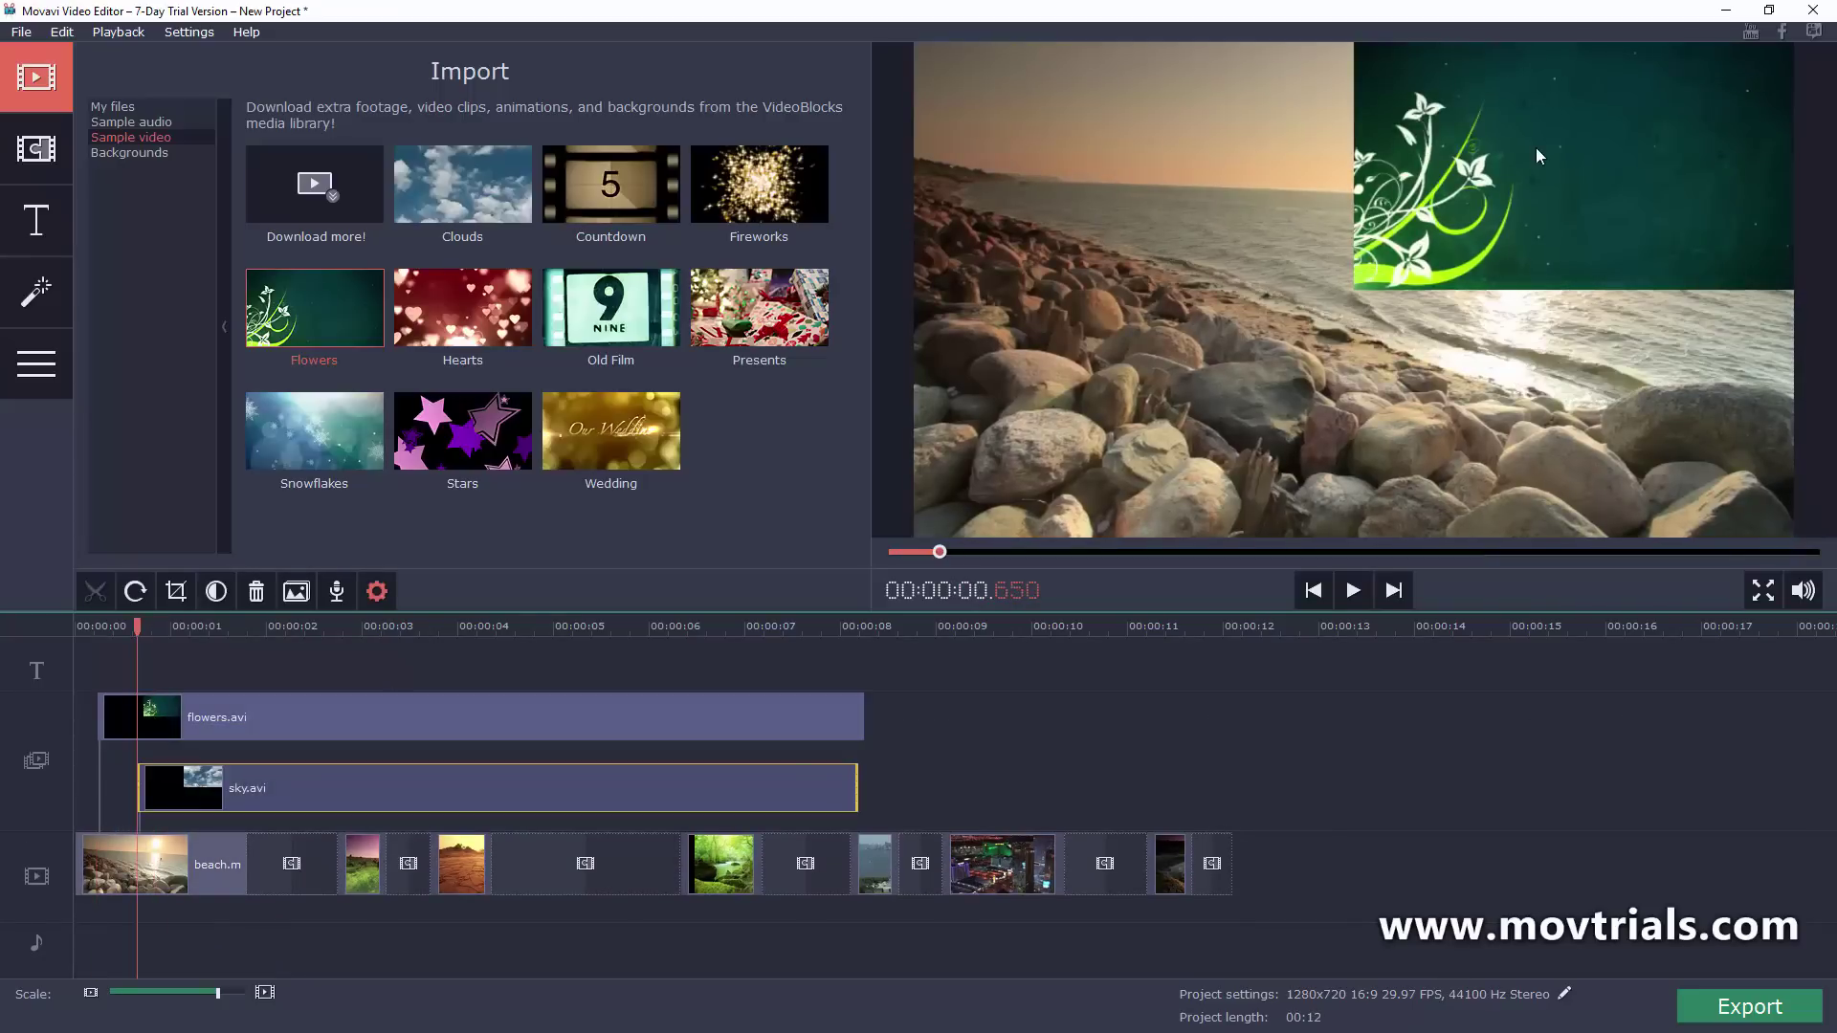
- Reposition the picture-in-picture frame of flowers.avi to the lower-left part of the video image
double_click(320, 722)
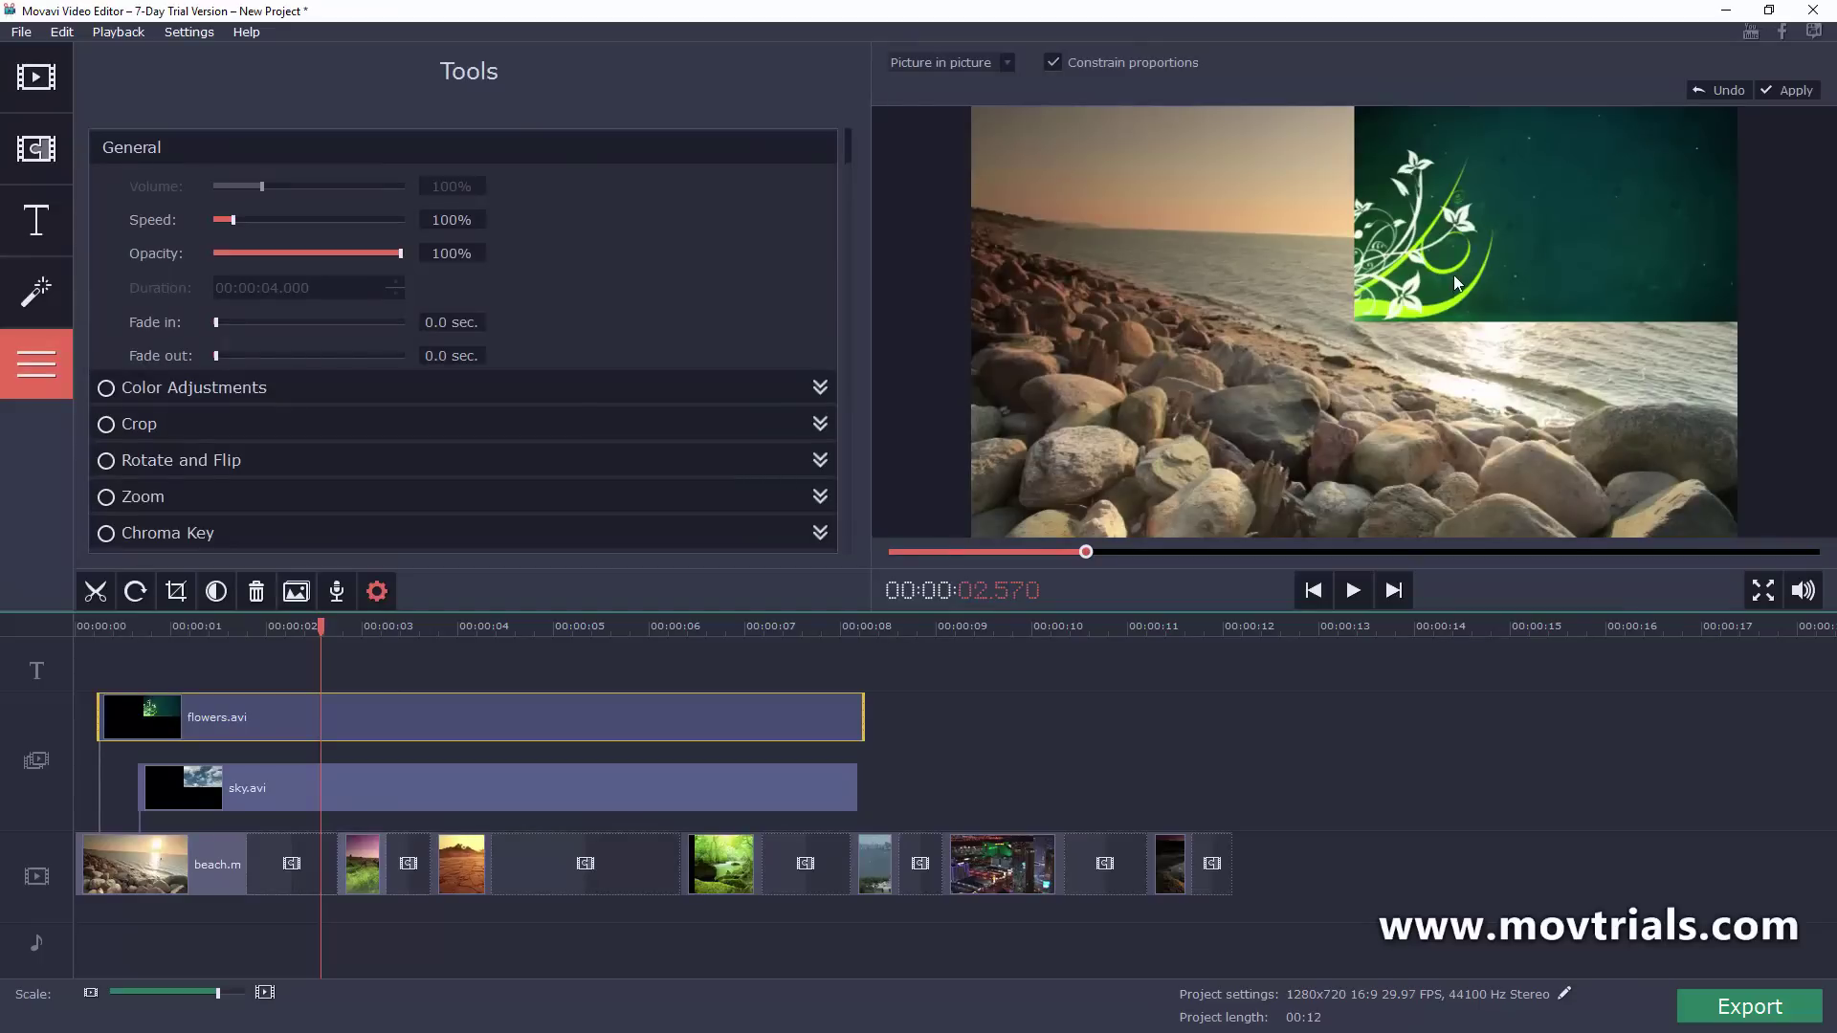
left_click_drag(1506, 228, 1155, 446)
left_click_drag(320, 628, 318, 629)
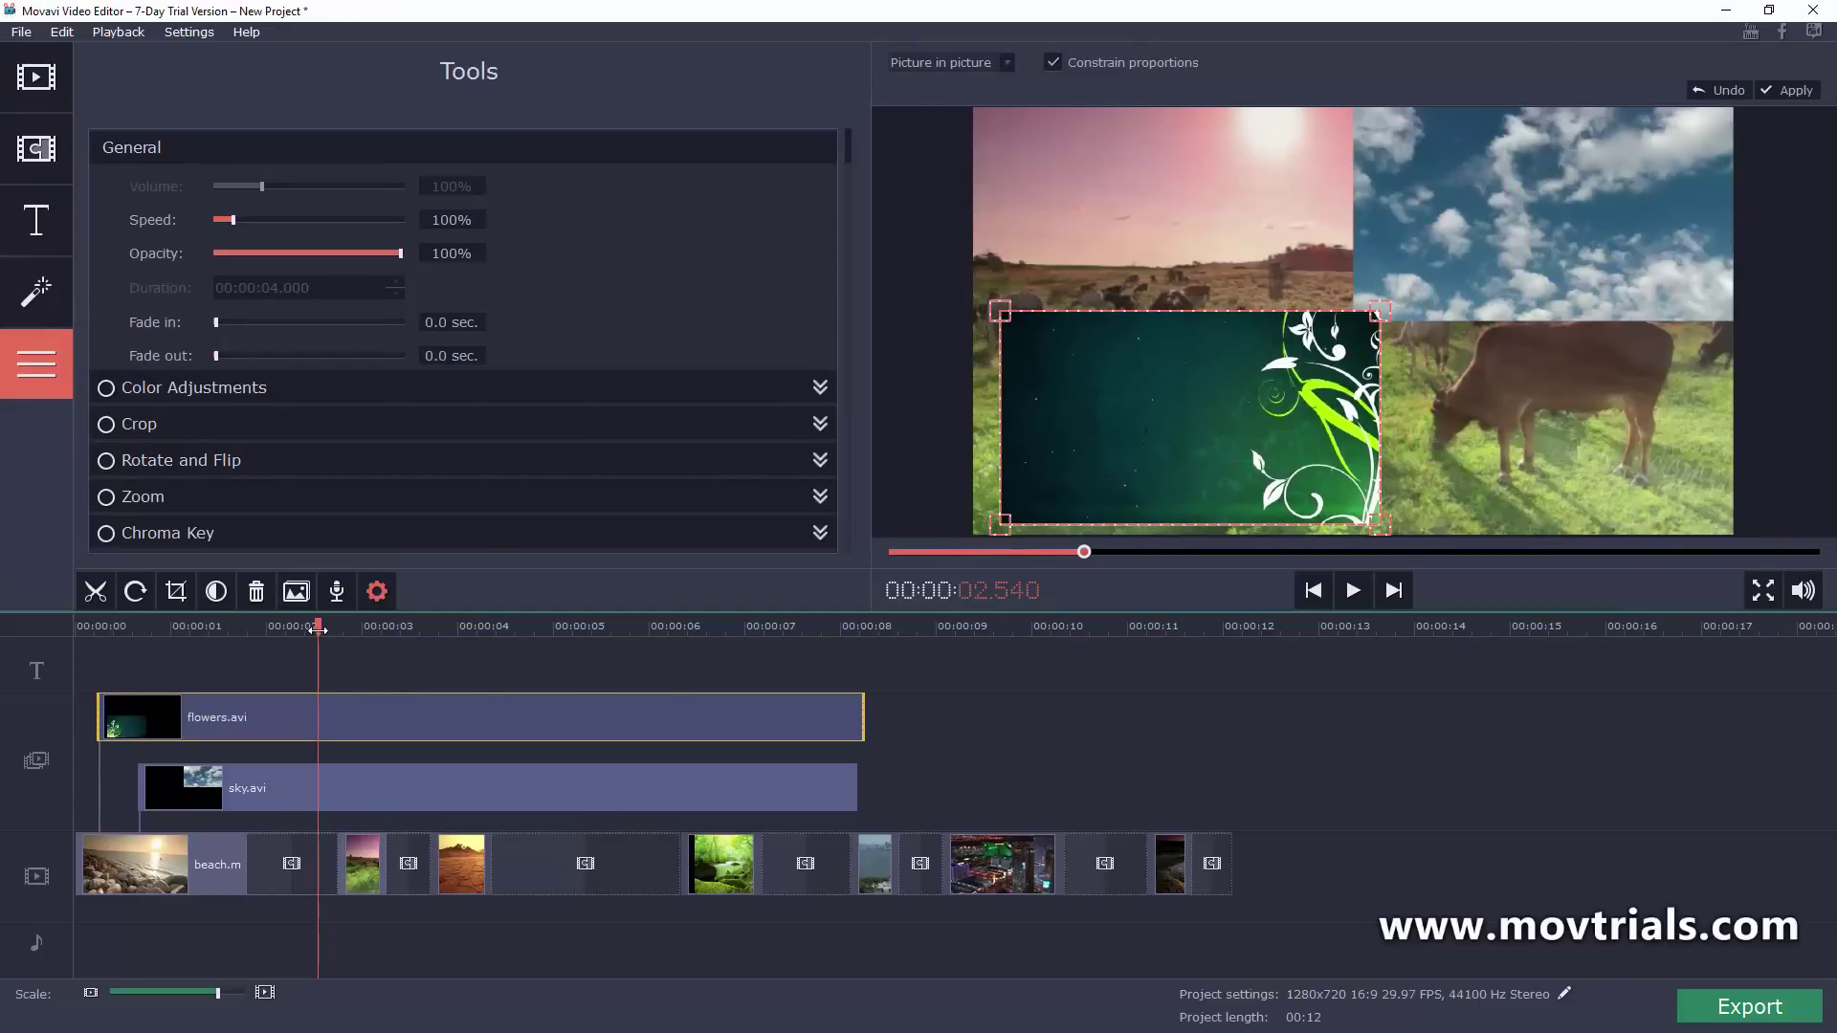
- Move the flowers.avi clip to start at 00:00:01.269, and play the movie from the beginning to preview both overlays
left_click(196, 628)
left_click_drag(209, 718, 308, 709)
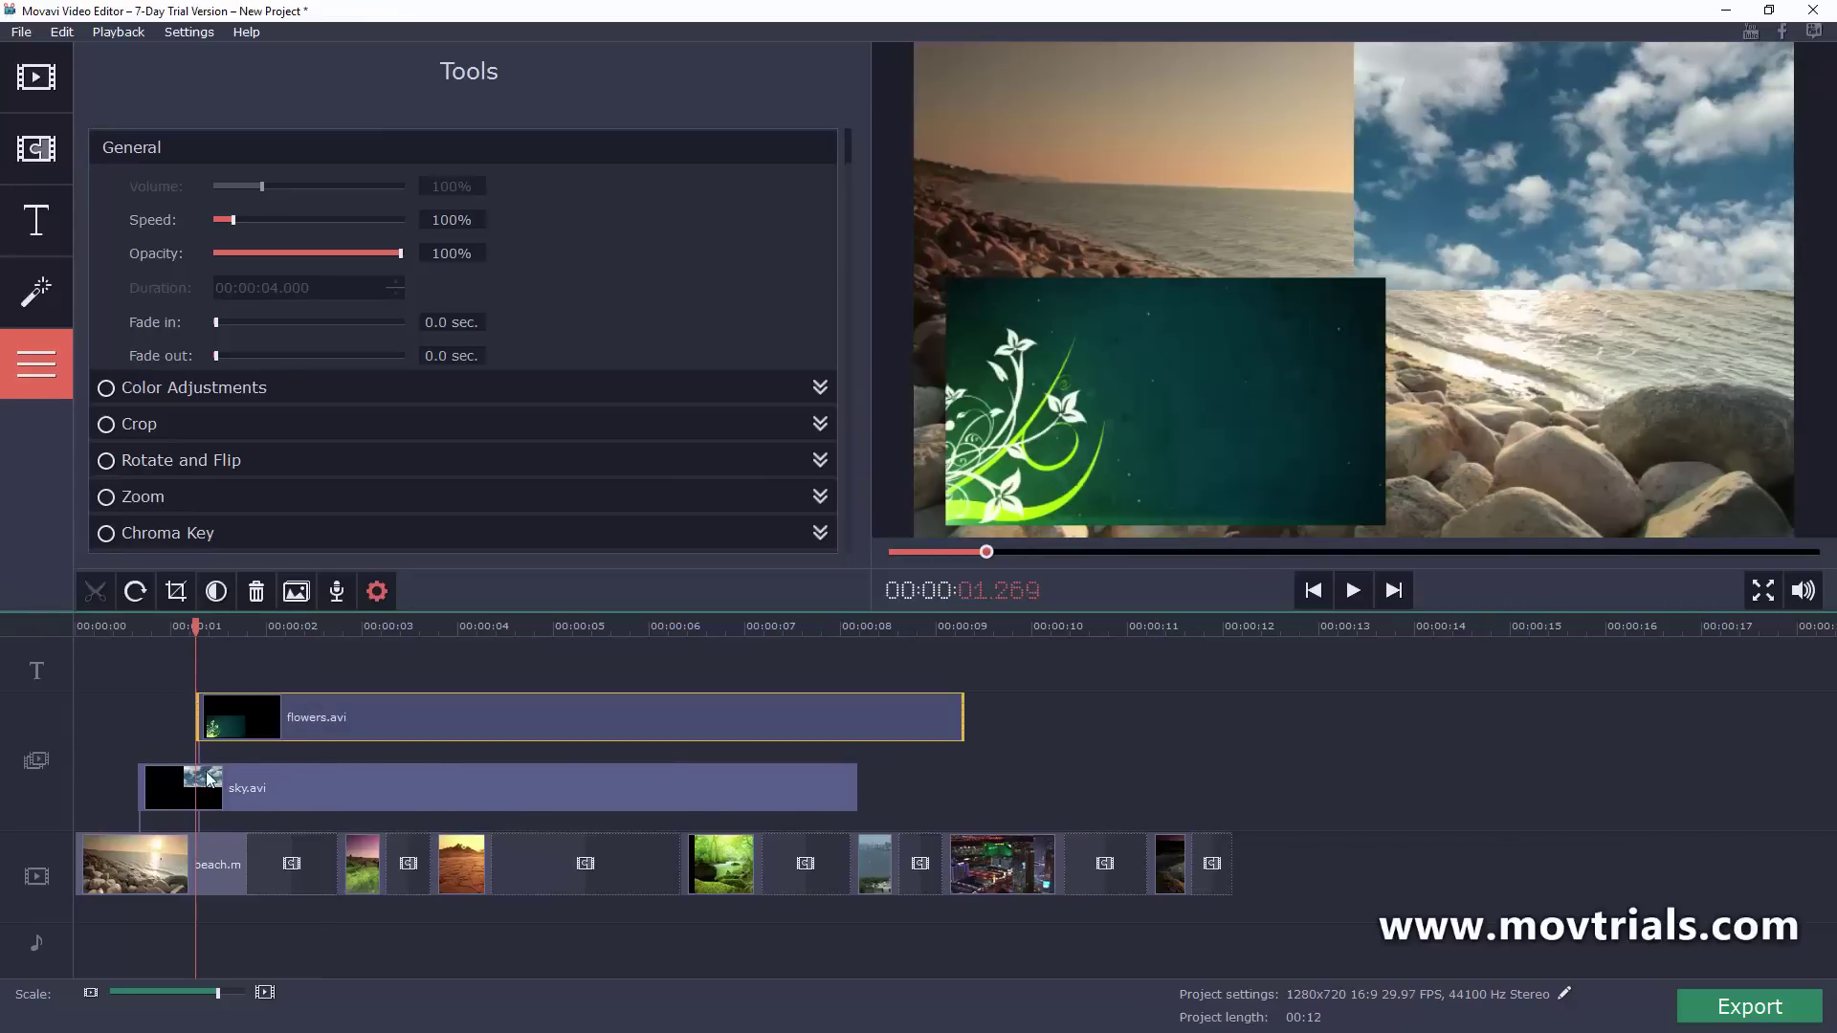
left_click(1313, 590)
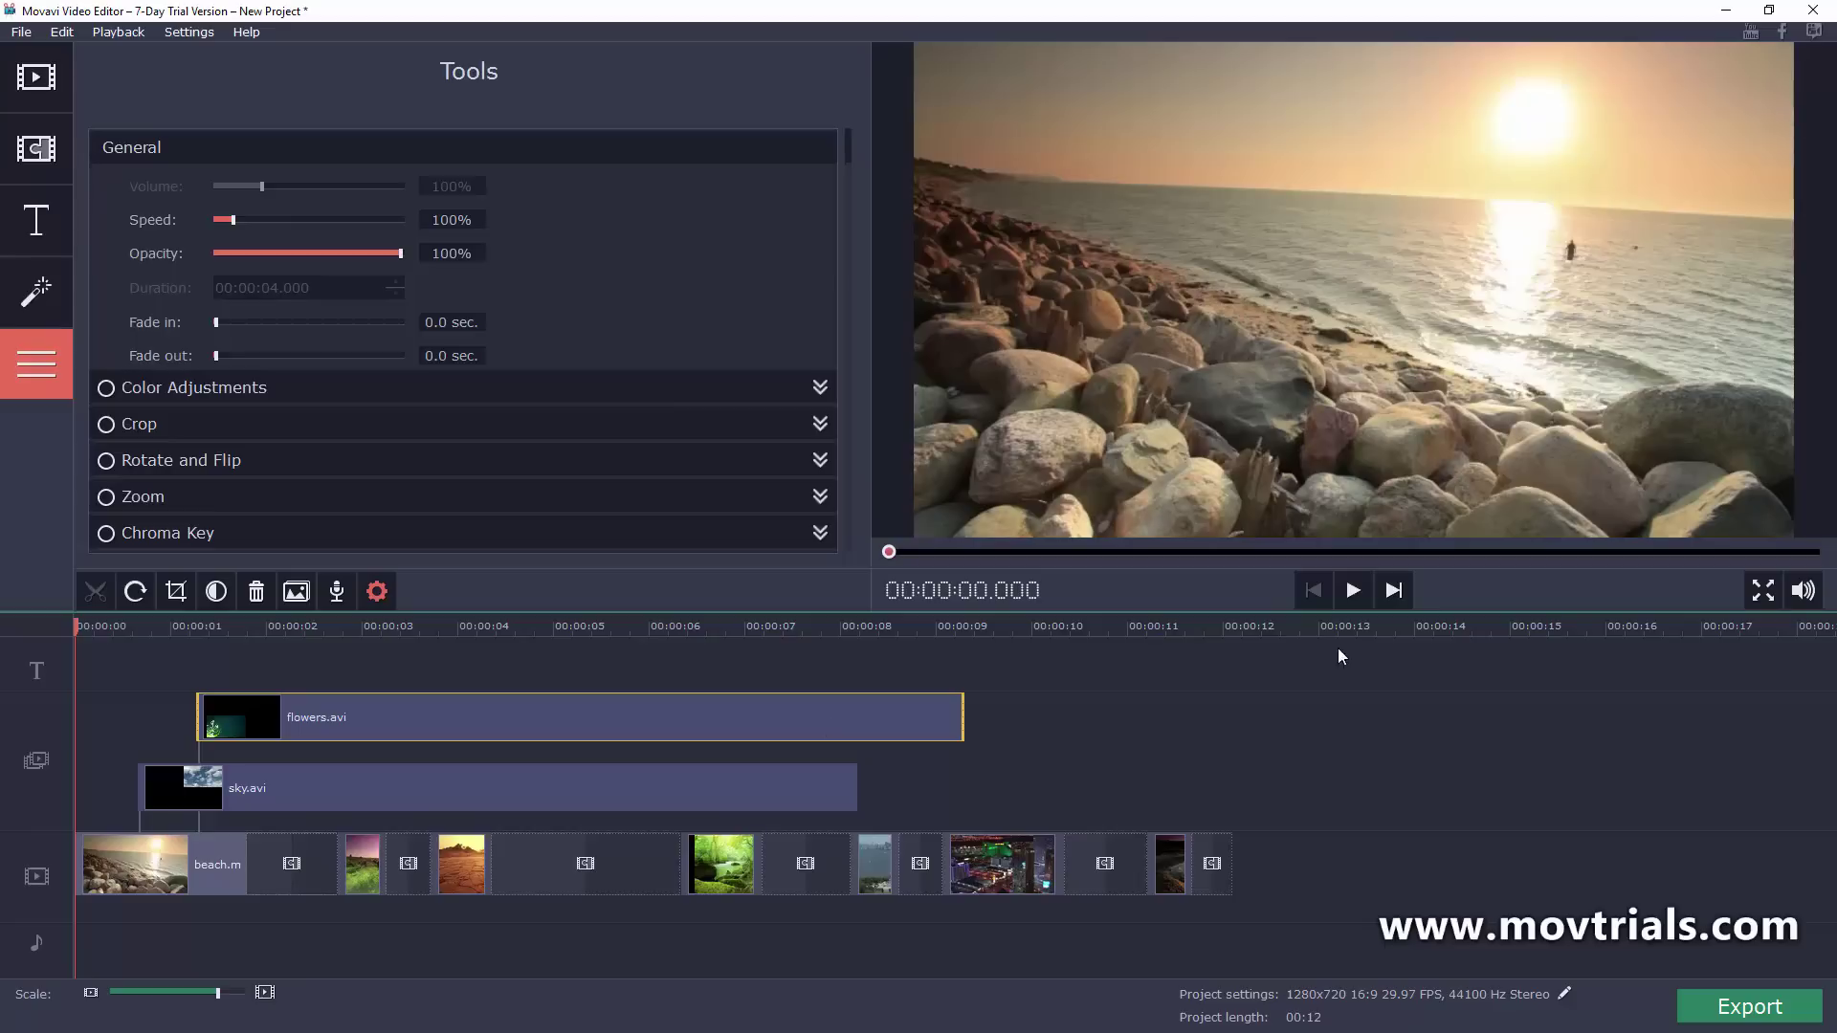
left_click(1353, 590)
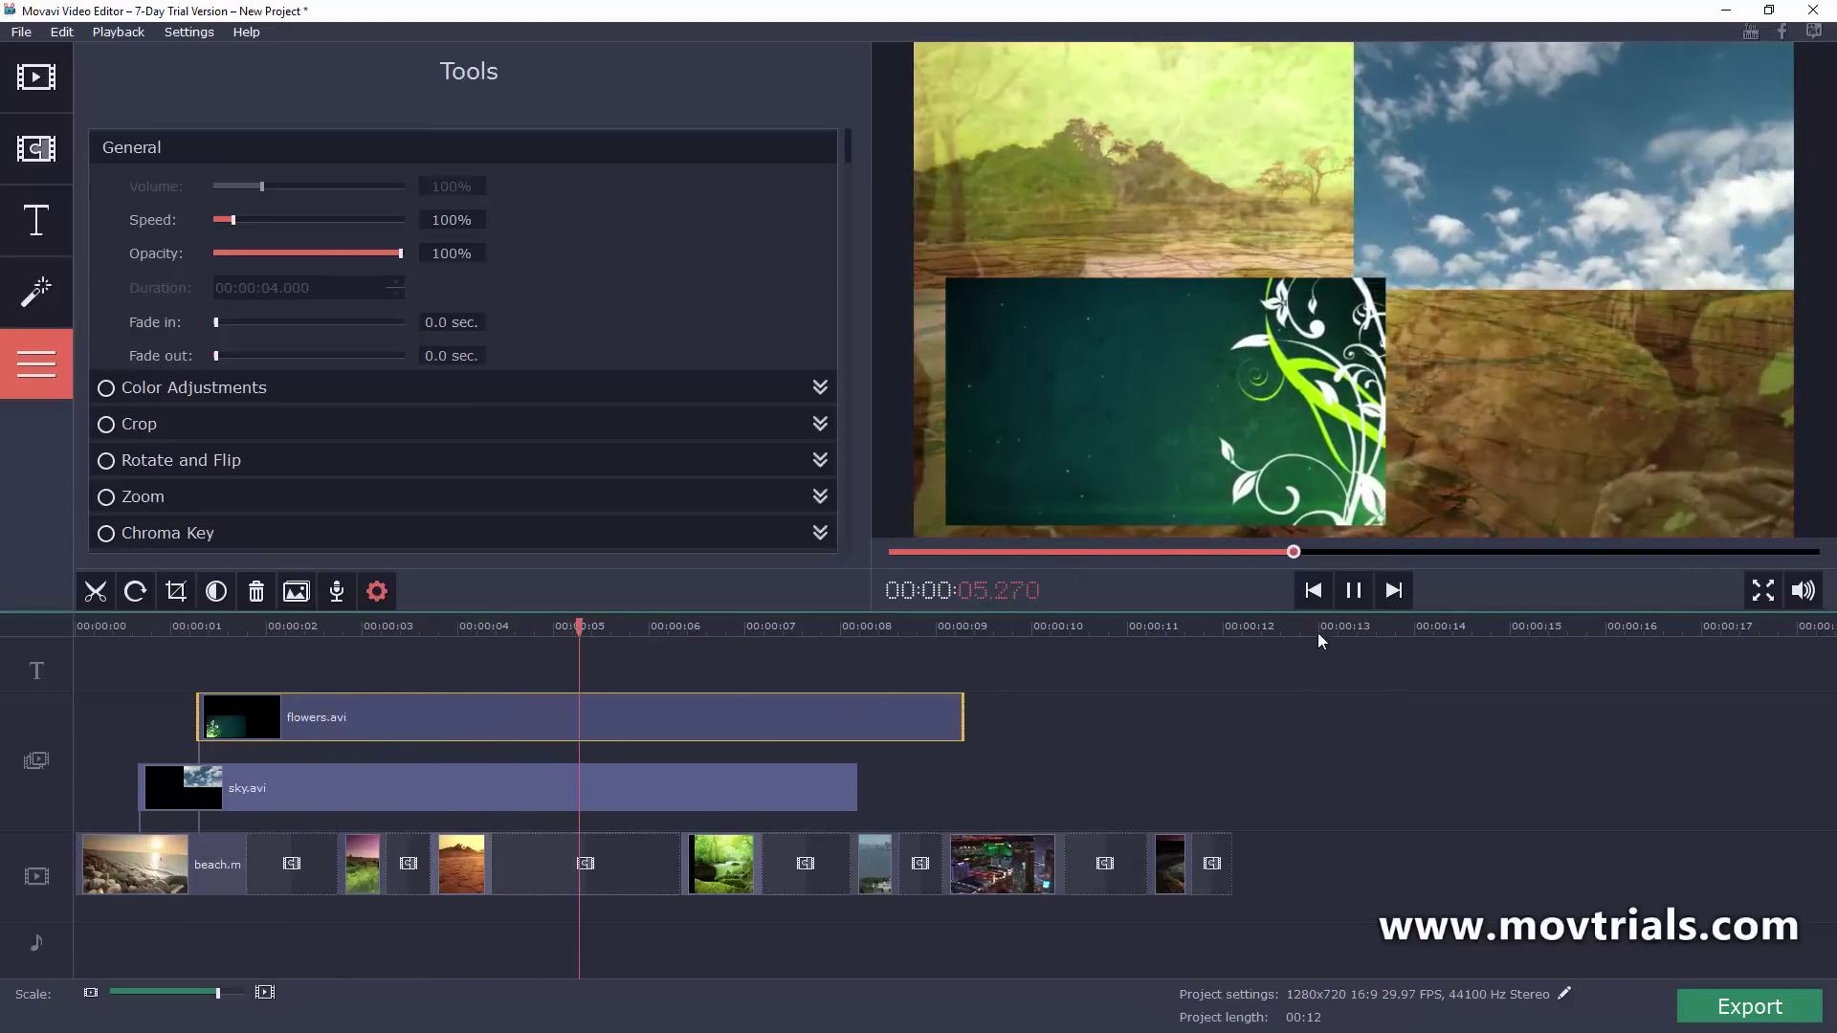
left_click(1354, 593)
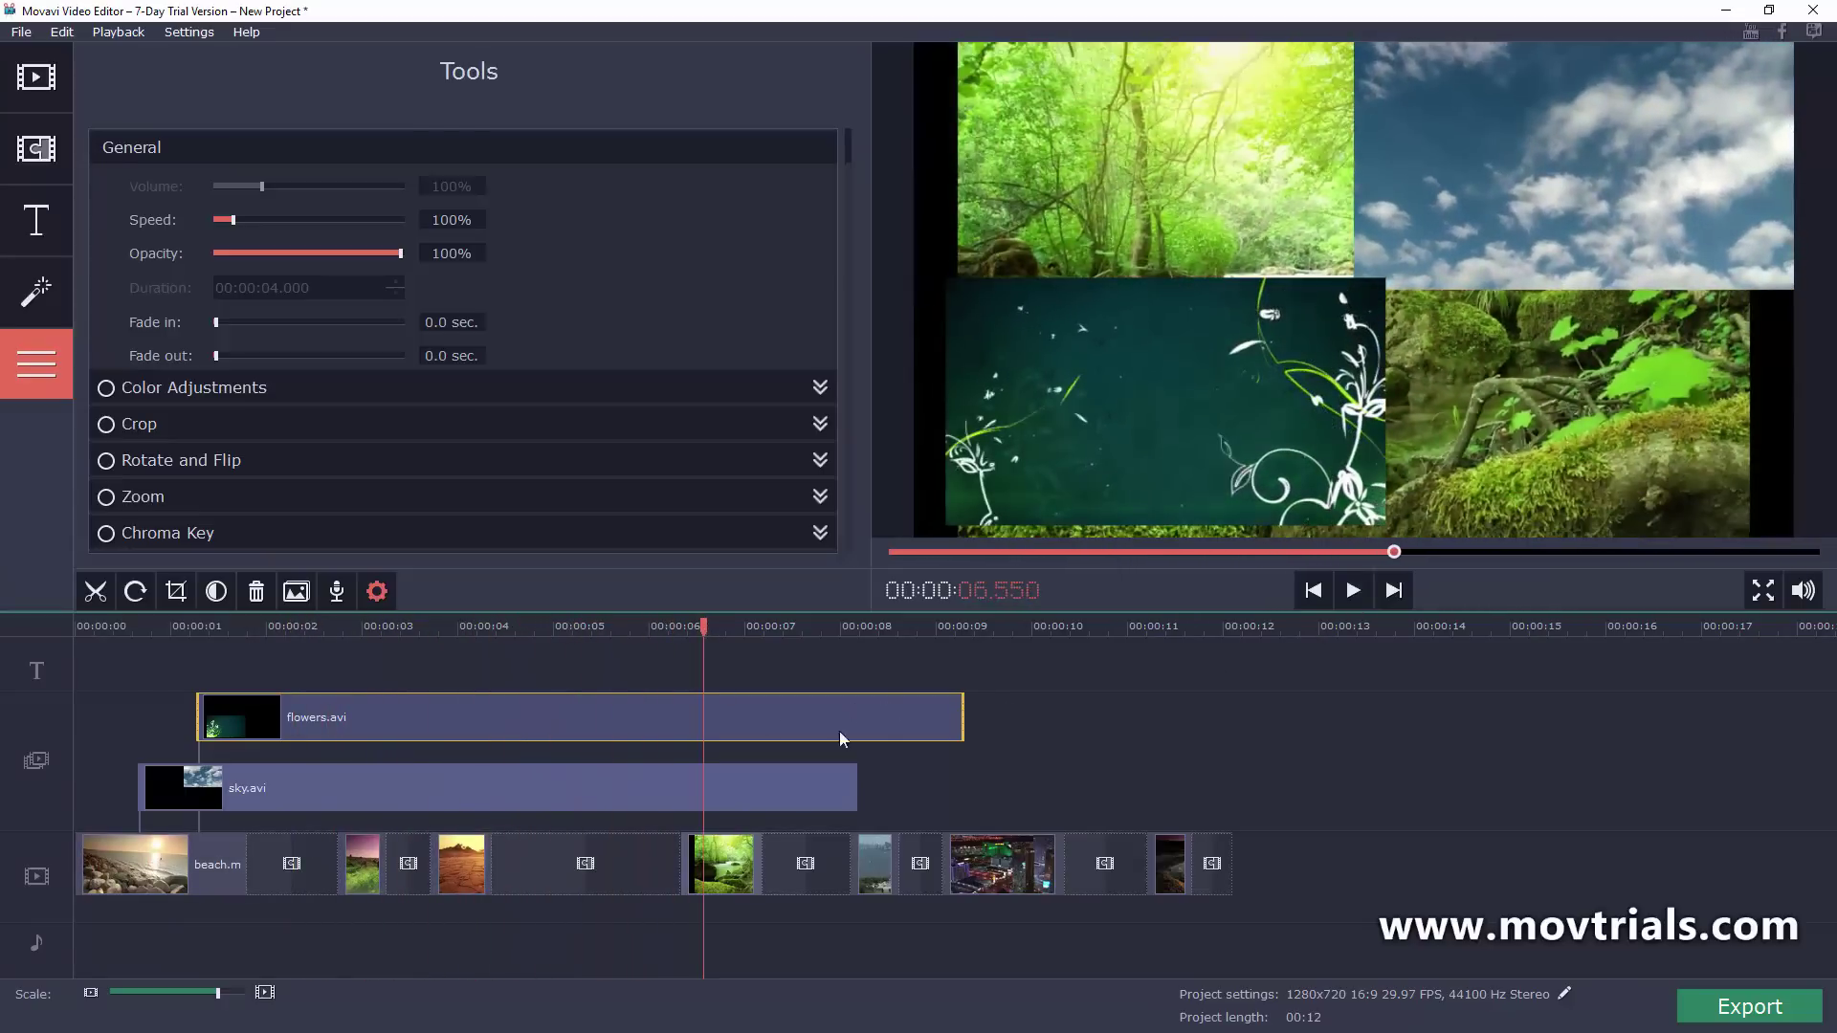
- Delete the flowers.avi and sky.avi overlay clips and return the playhead to the beginning of the movie
left_click(551, 719)
key("Delete")
left_click(284, 737)
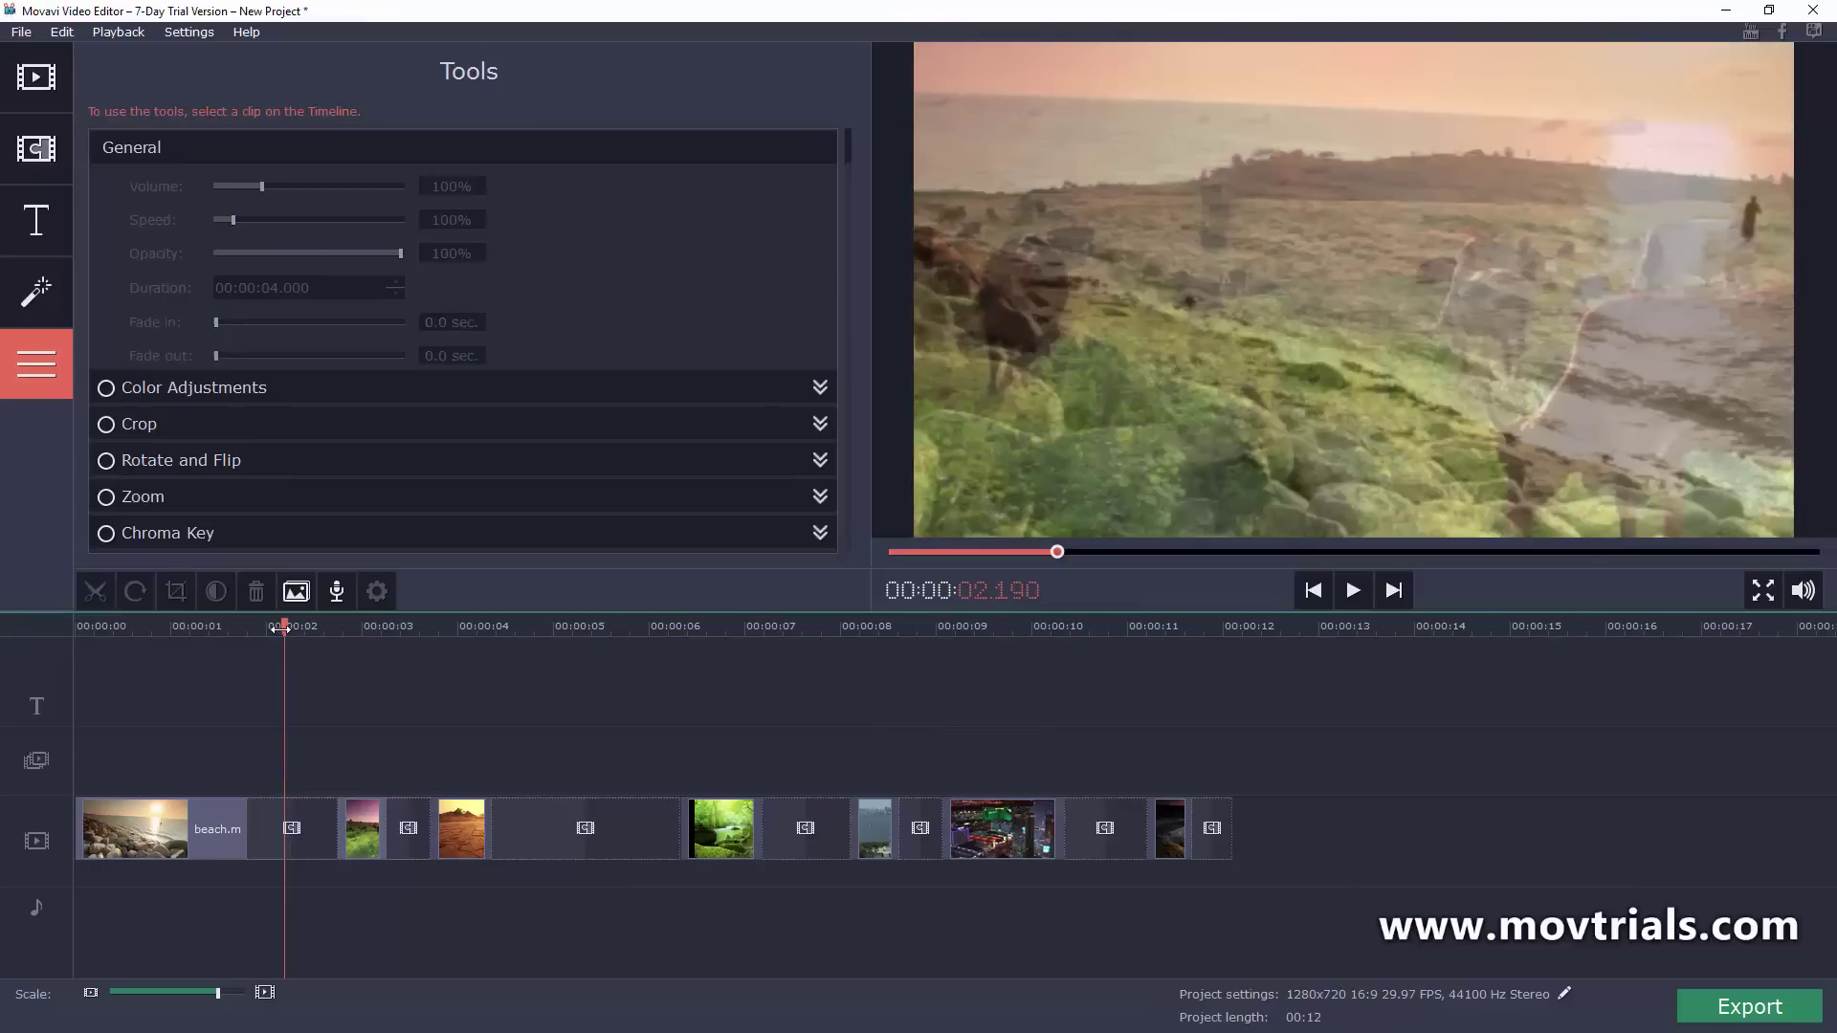
left_click_drag(290, 629, 32, 670)
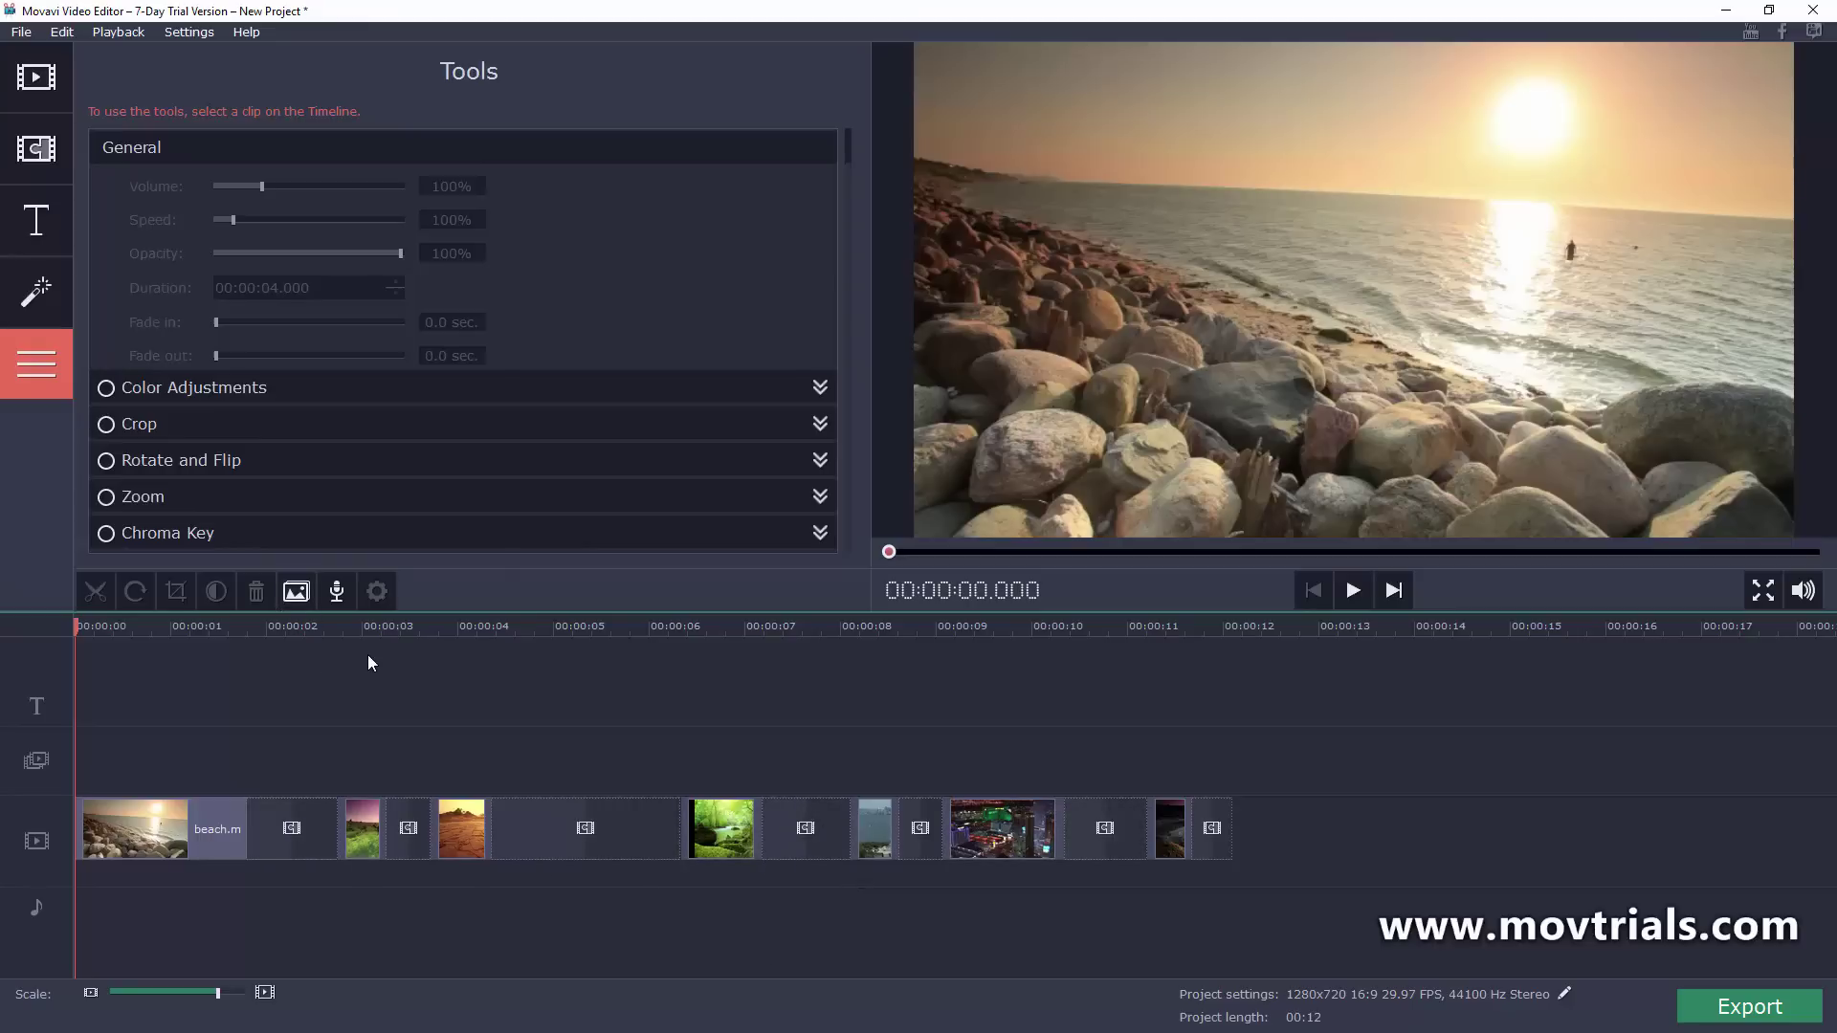
- Browse the video filters and preview the Balloons, Cupids and Camera shake effects
left_click(50, 302)
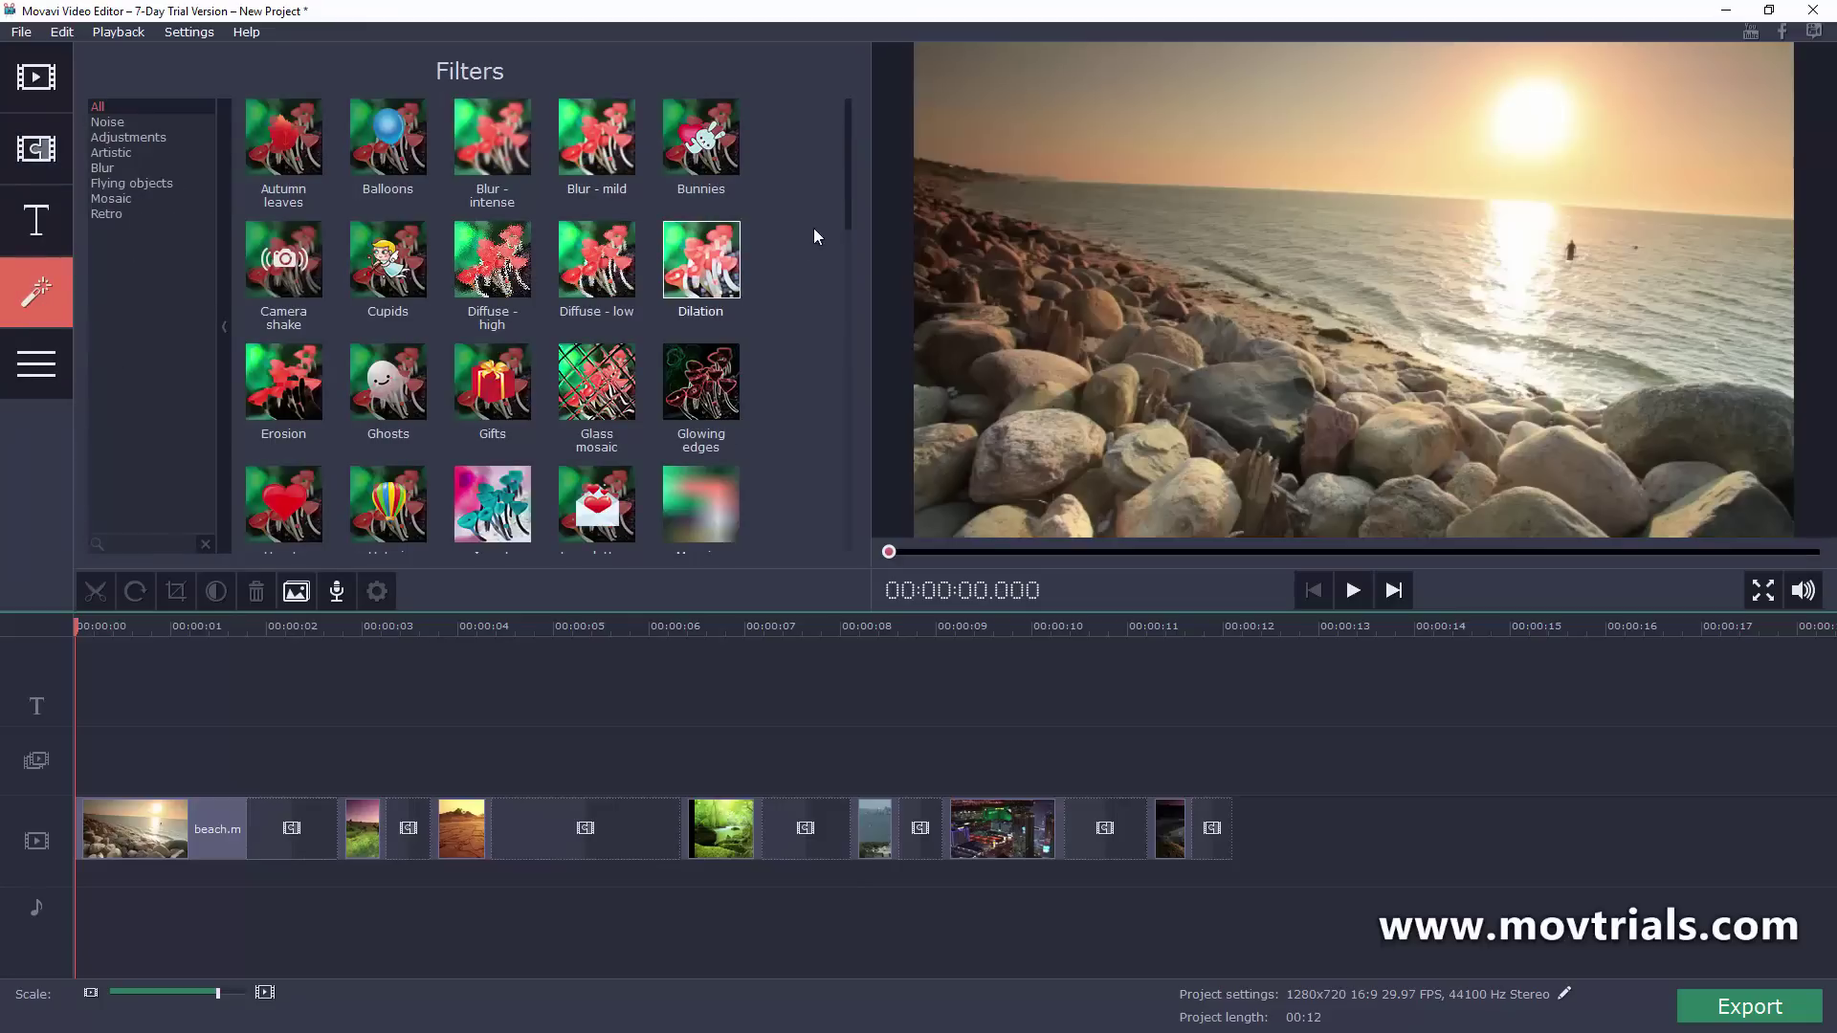
left_click_drag(848, 196, 889, 174)
left_click(399, 140)
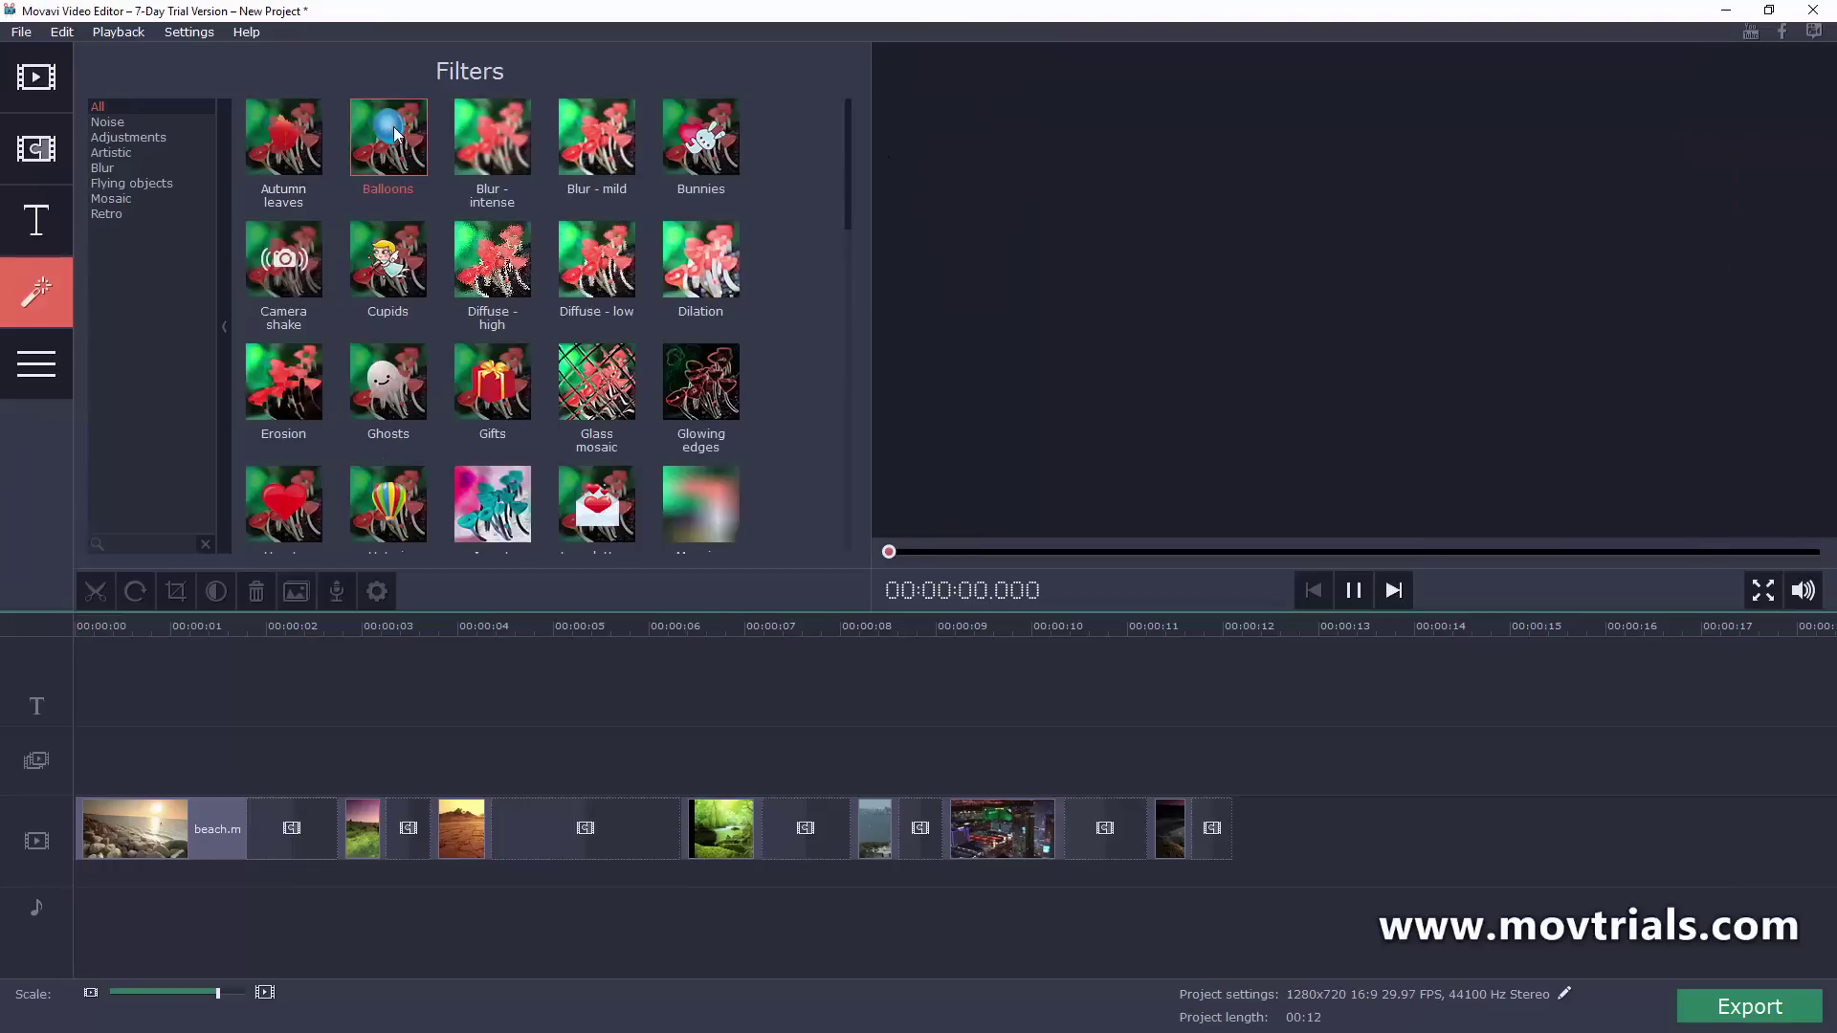
left_click(387, 263)
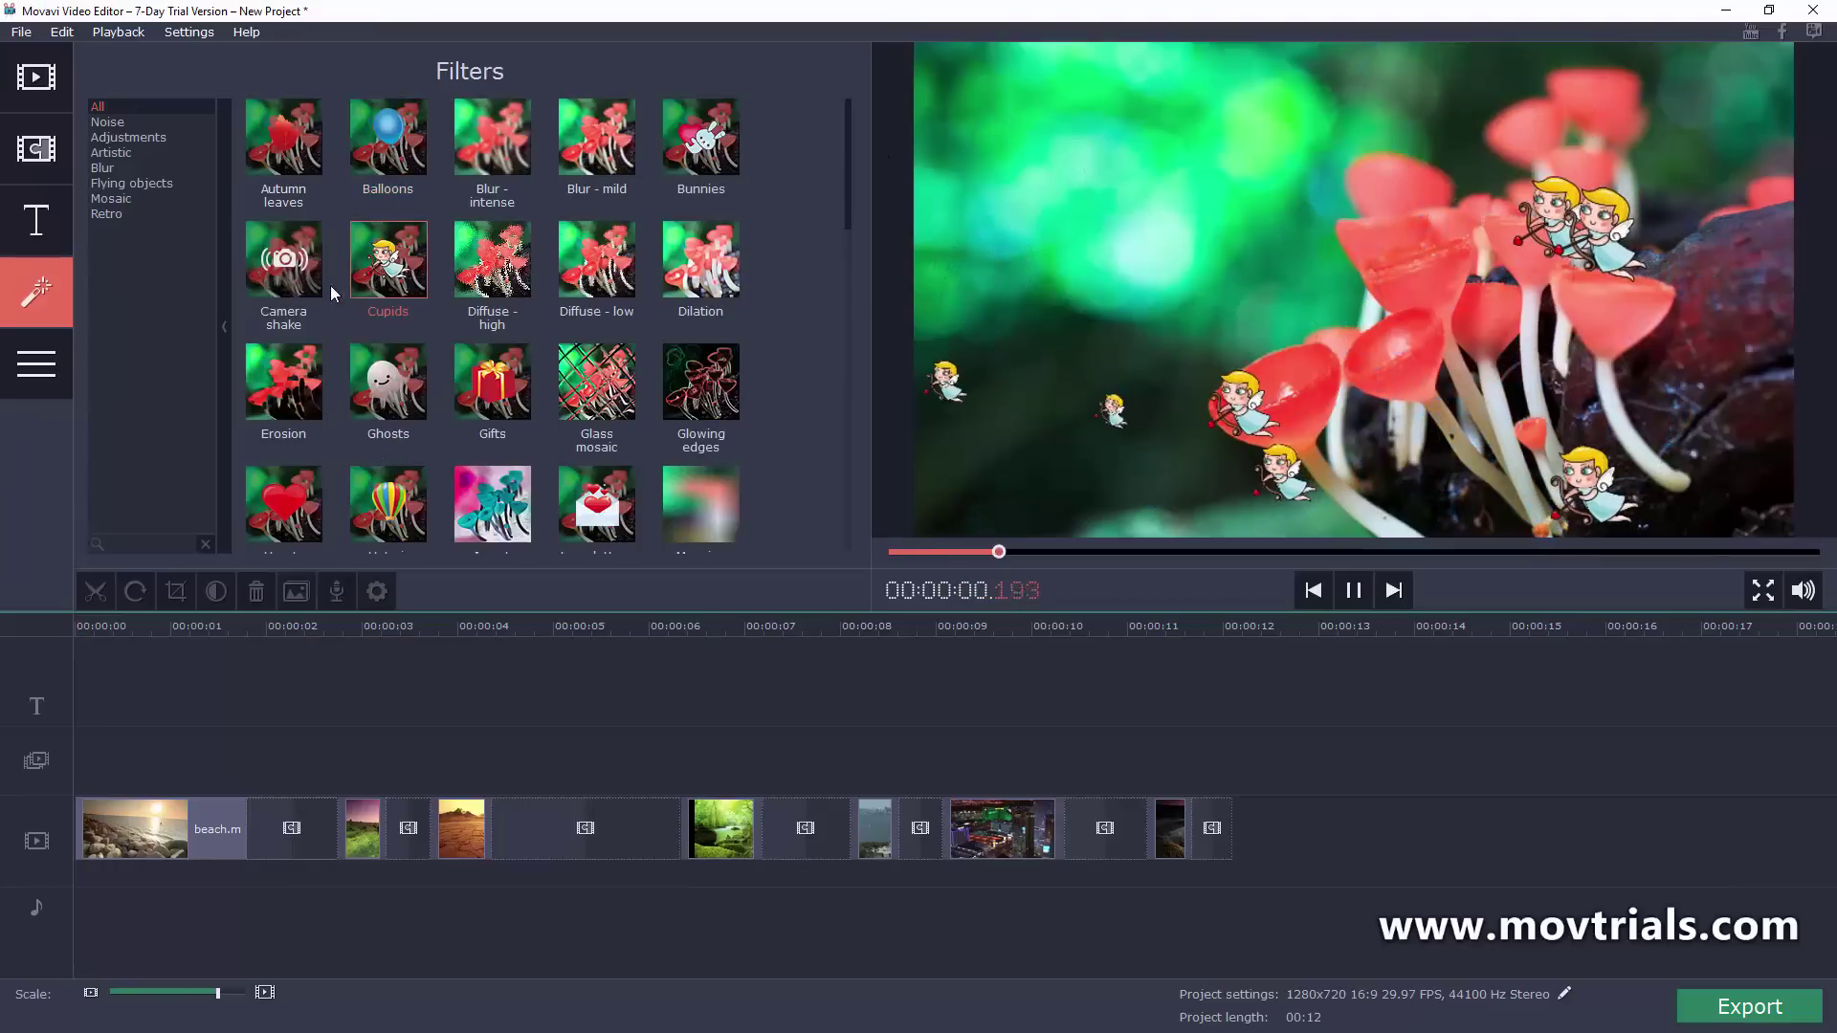
left_click(304, 276)
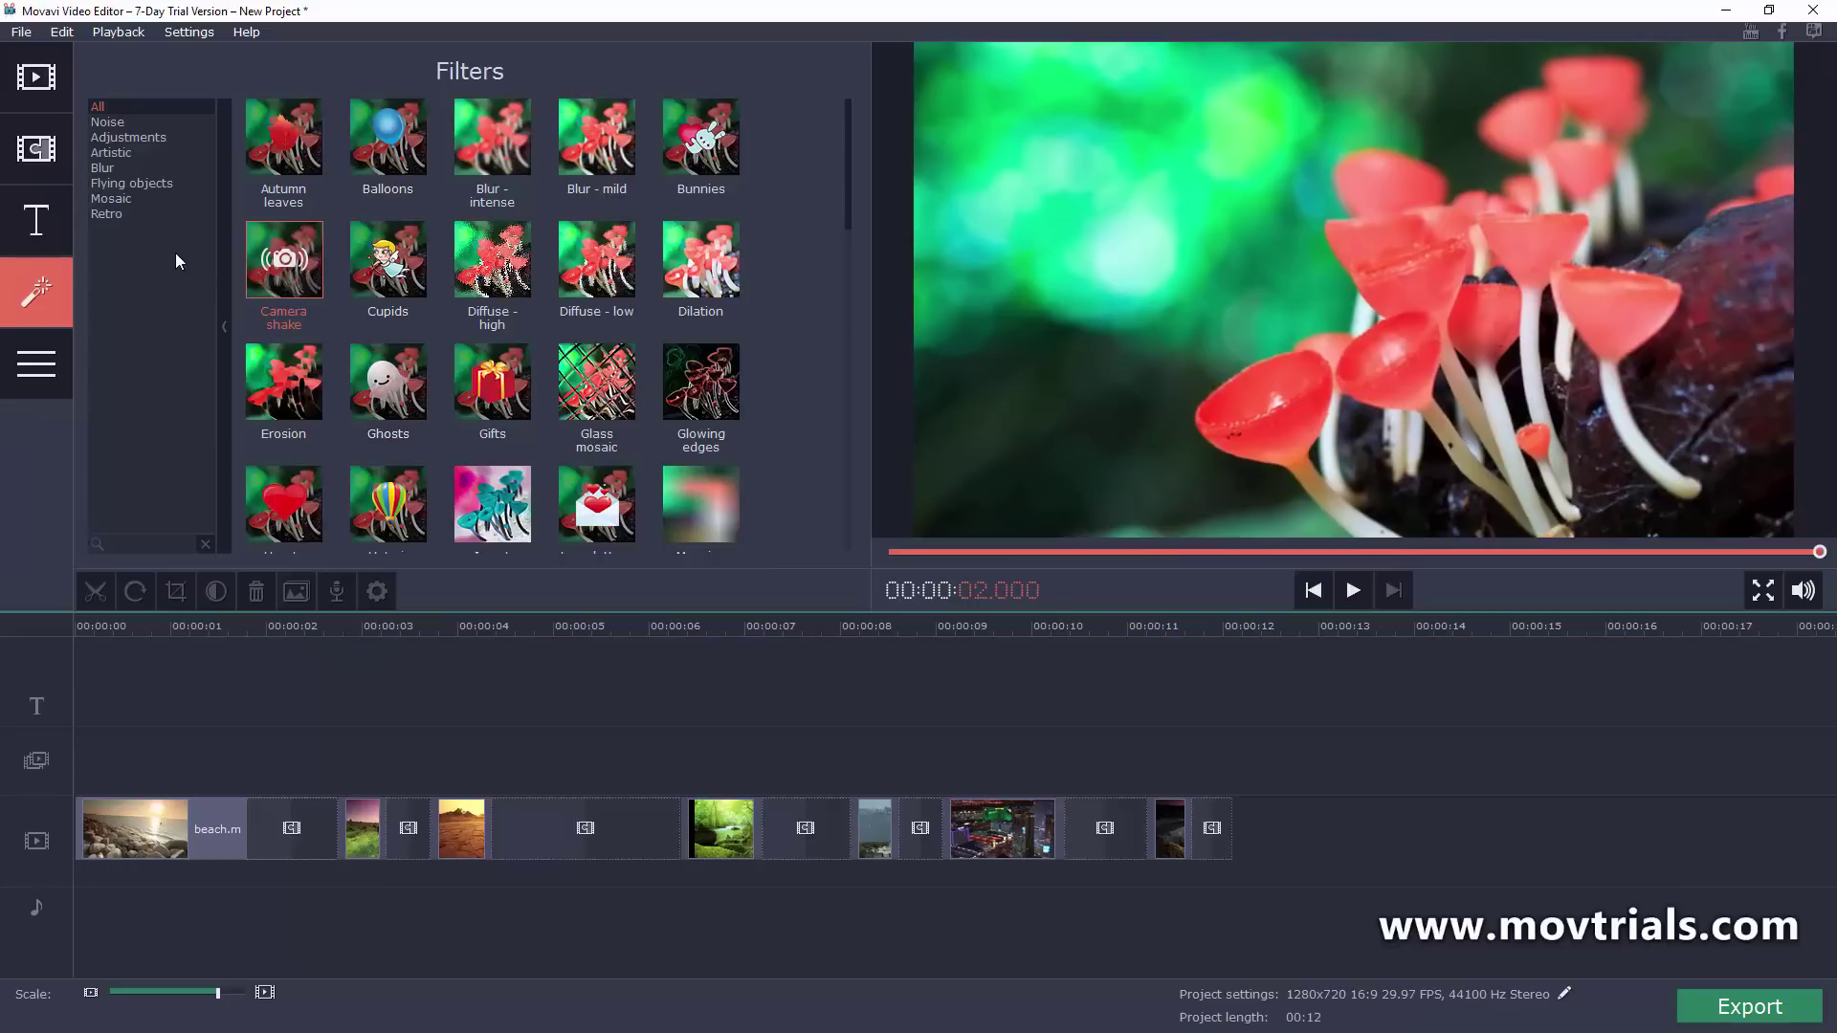
- Apply the Old movie - 70s filter from the Retro category to every clip on the video track
left_click(111, 215)
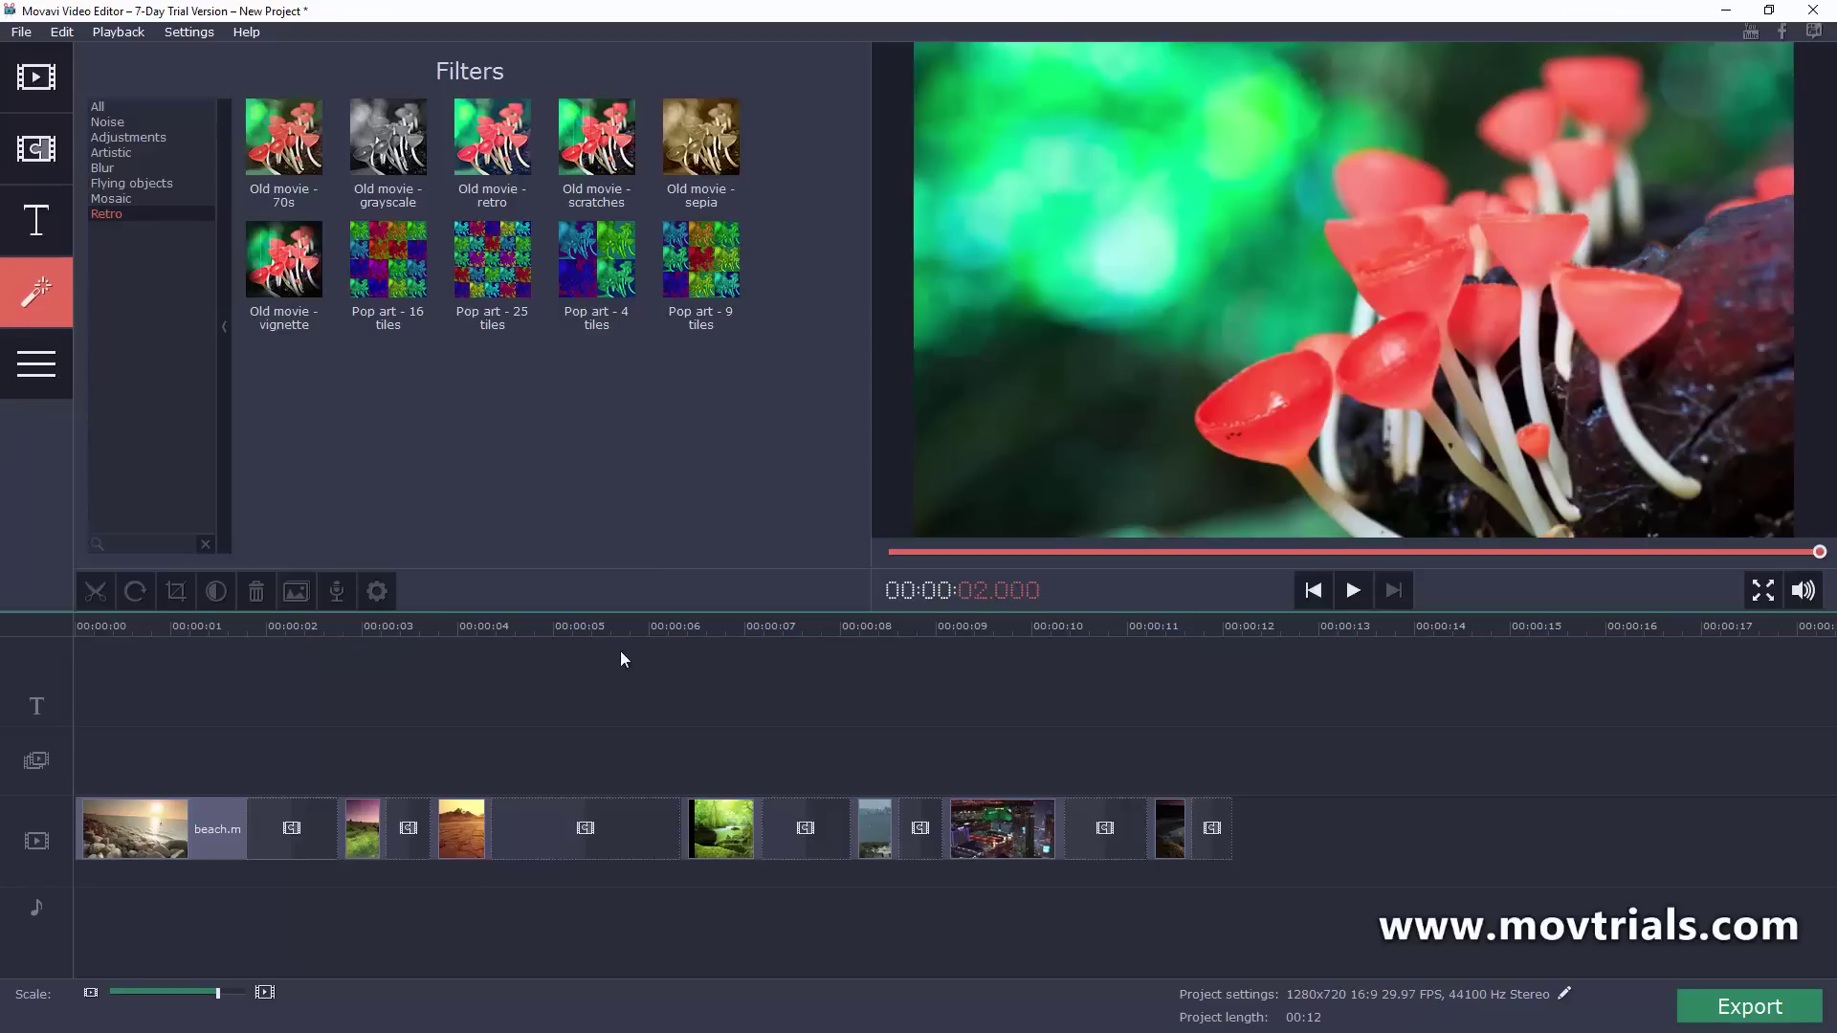
left_click(293, 136)
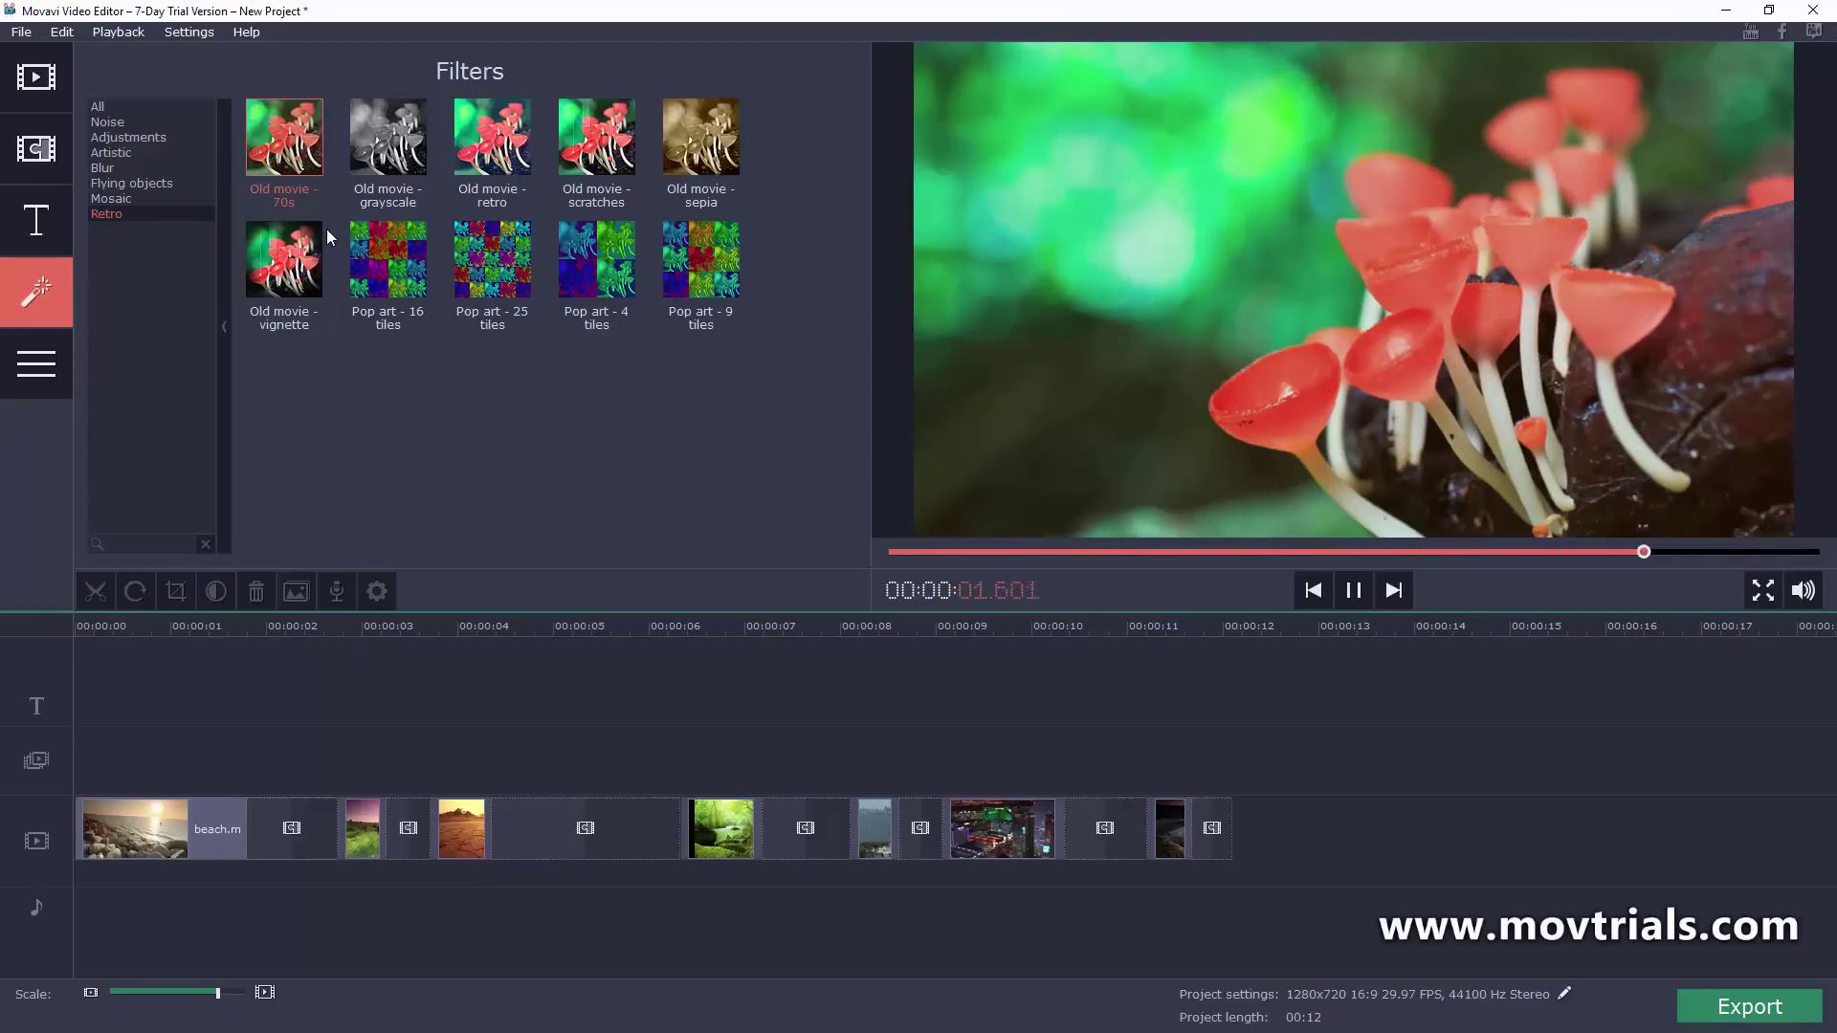
left_click_drag(311, 167, 117, 813)
left_click_drag(284, 260, 464, 820)
left_click_drag(311, 153, 713, 799)
left_click_drag(296, 124, 868, 815)
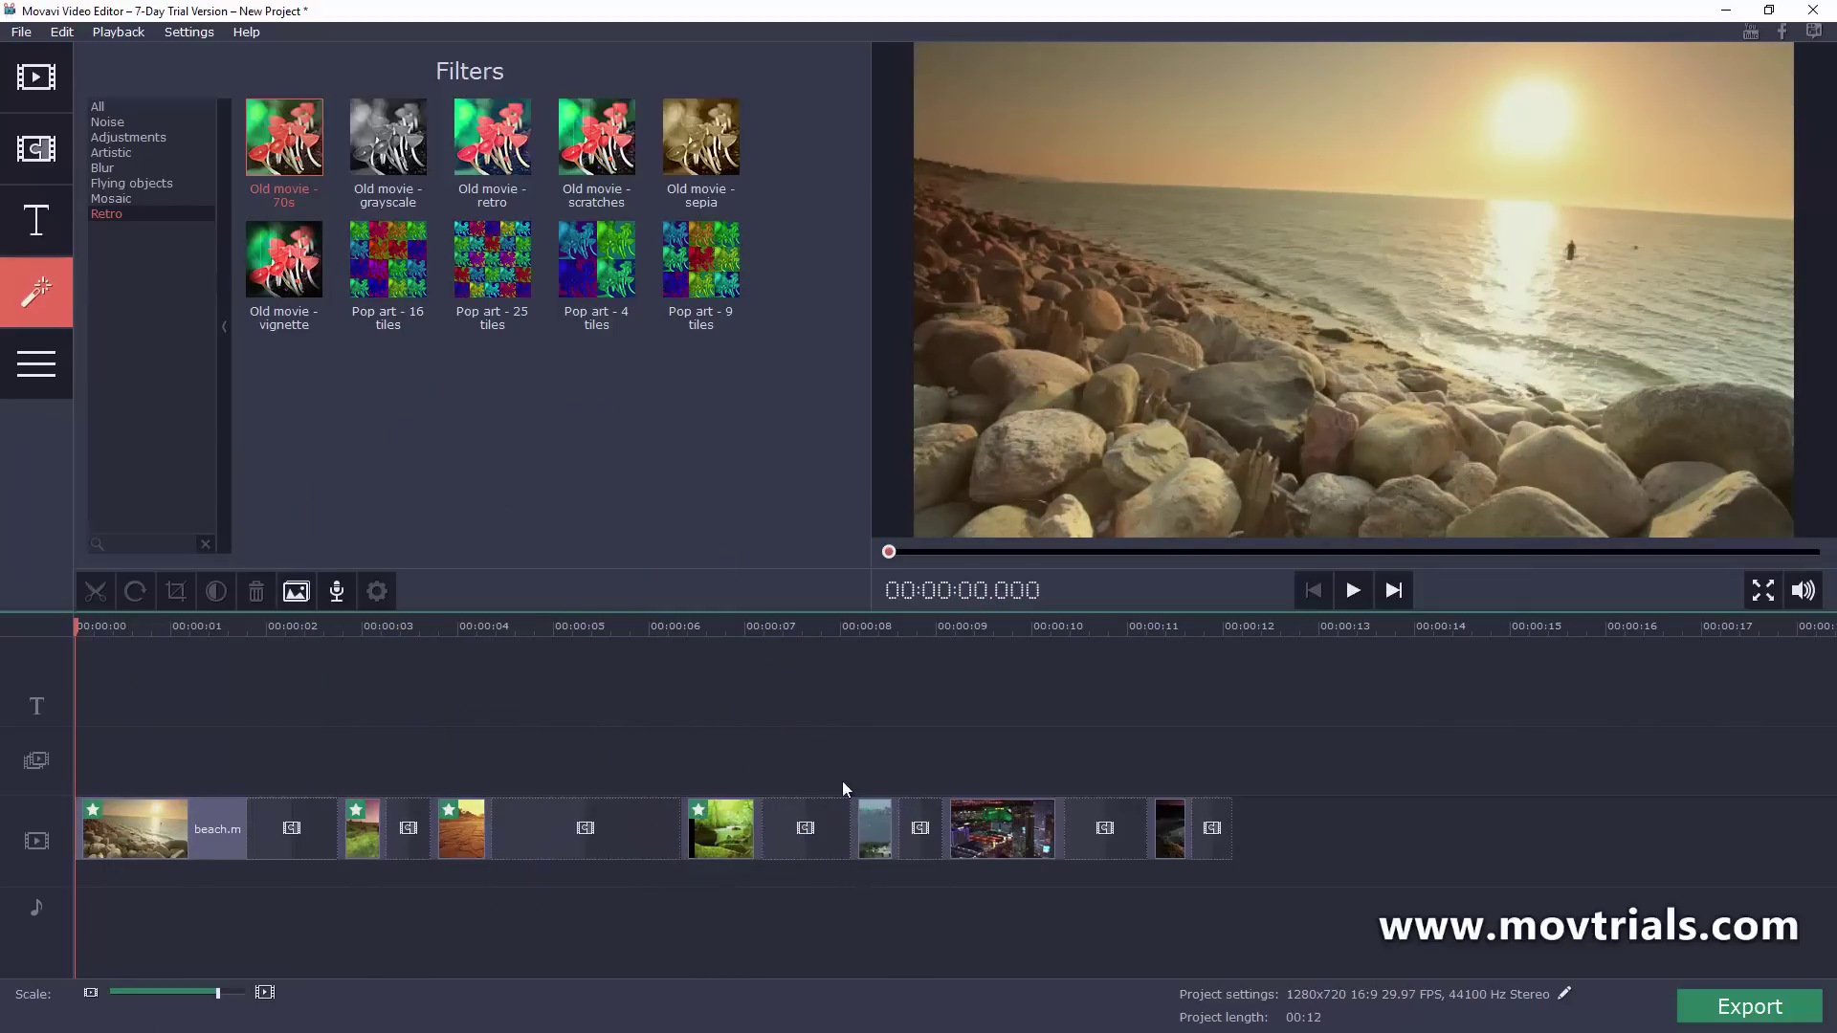
left_click_drag(287, 144, 1172, 827)
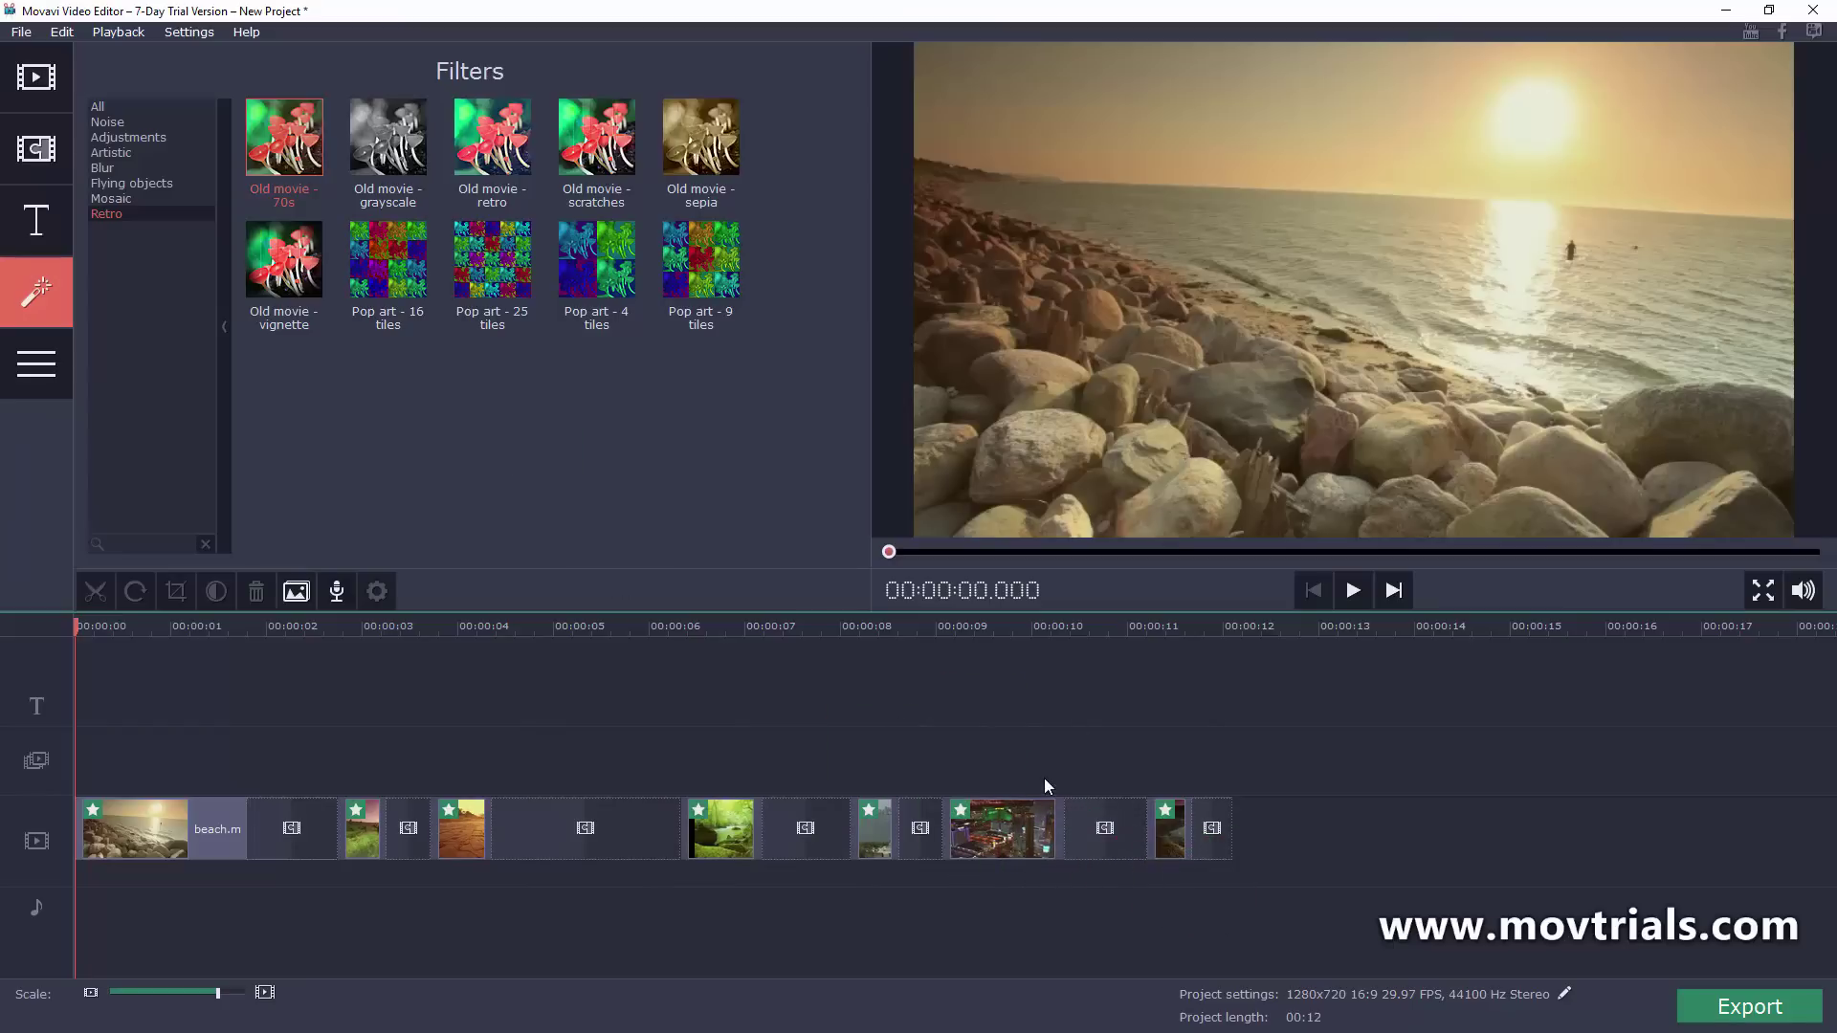
- Apply the Old movie - grayscale filter to the cattle pasture clip, and the Old movie - scratches filter to the clips along the video track
left_click(371, 836)
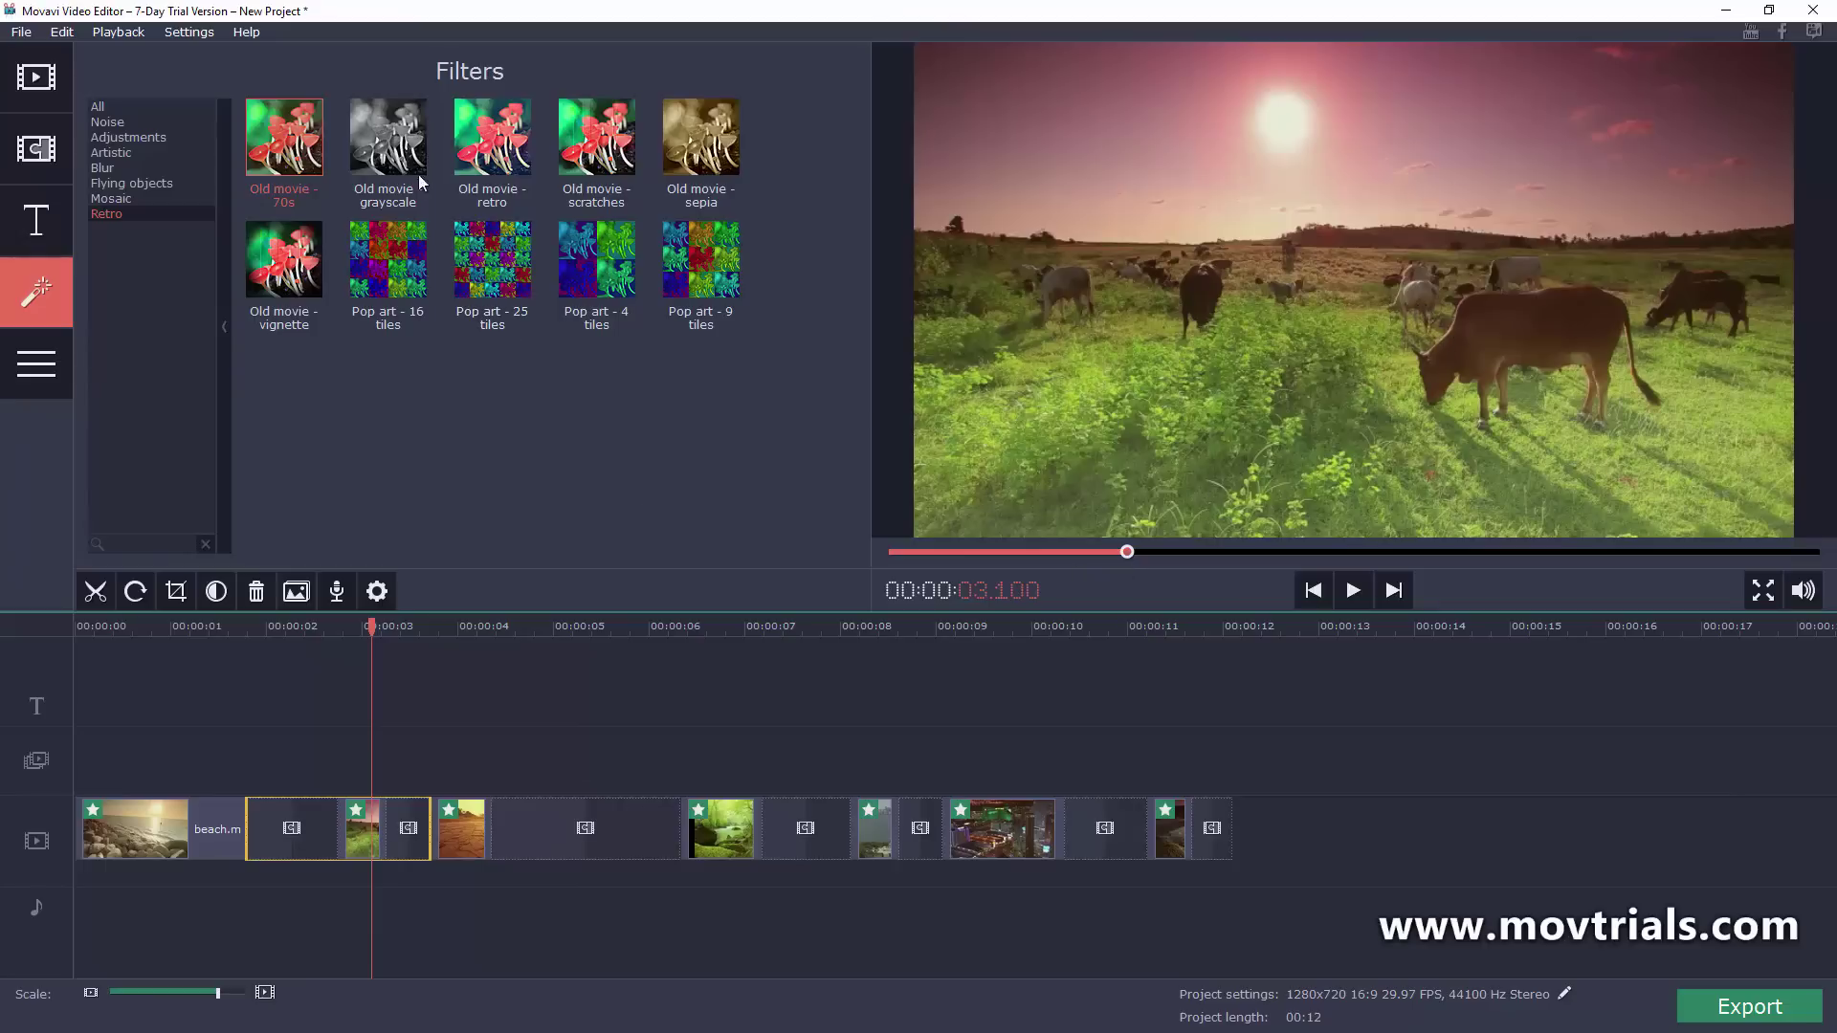
left_click_drag(404, 149, 365, 832)
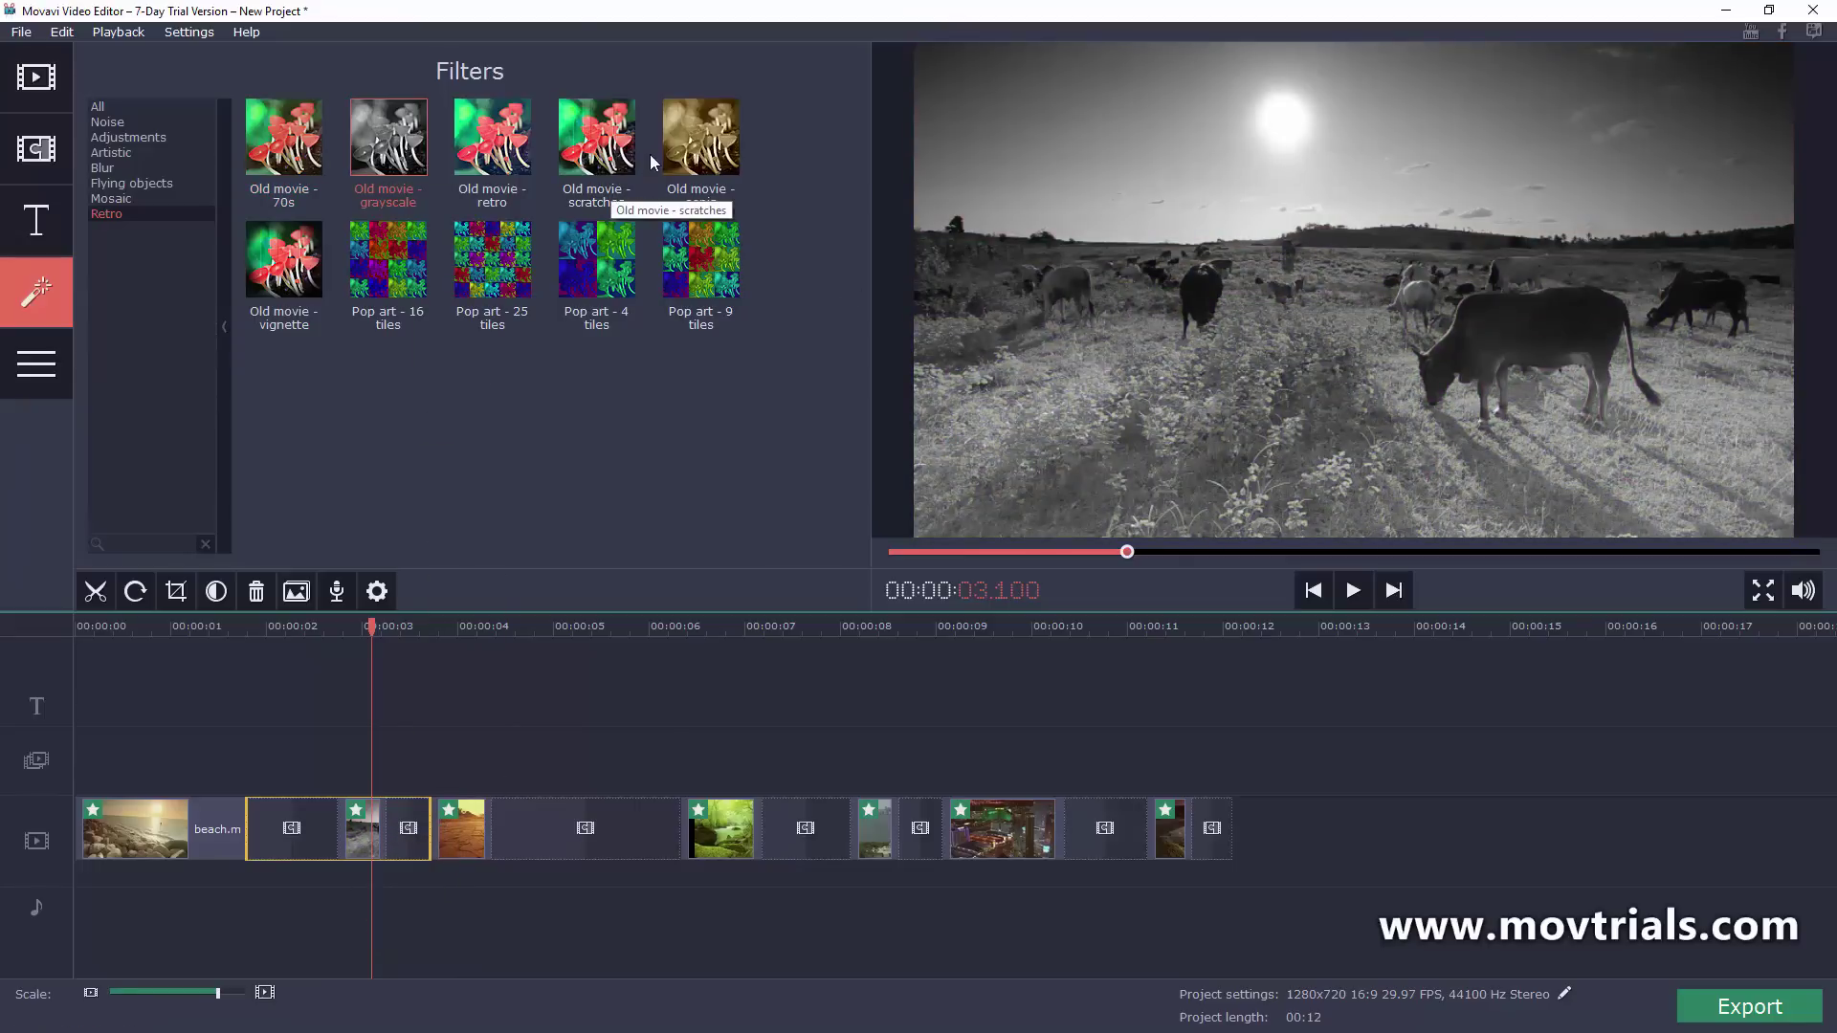
left_click_drag(612, 163, 367, 834)
left_click_drag(555, 205, 354, 832)
left_click_drag(619, 167, 890, 839)
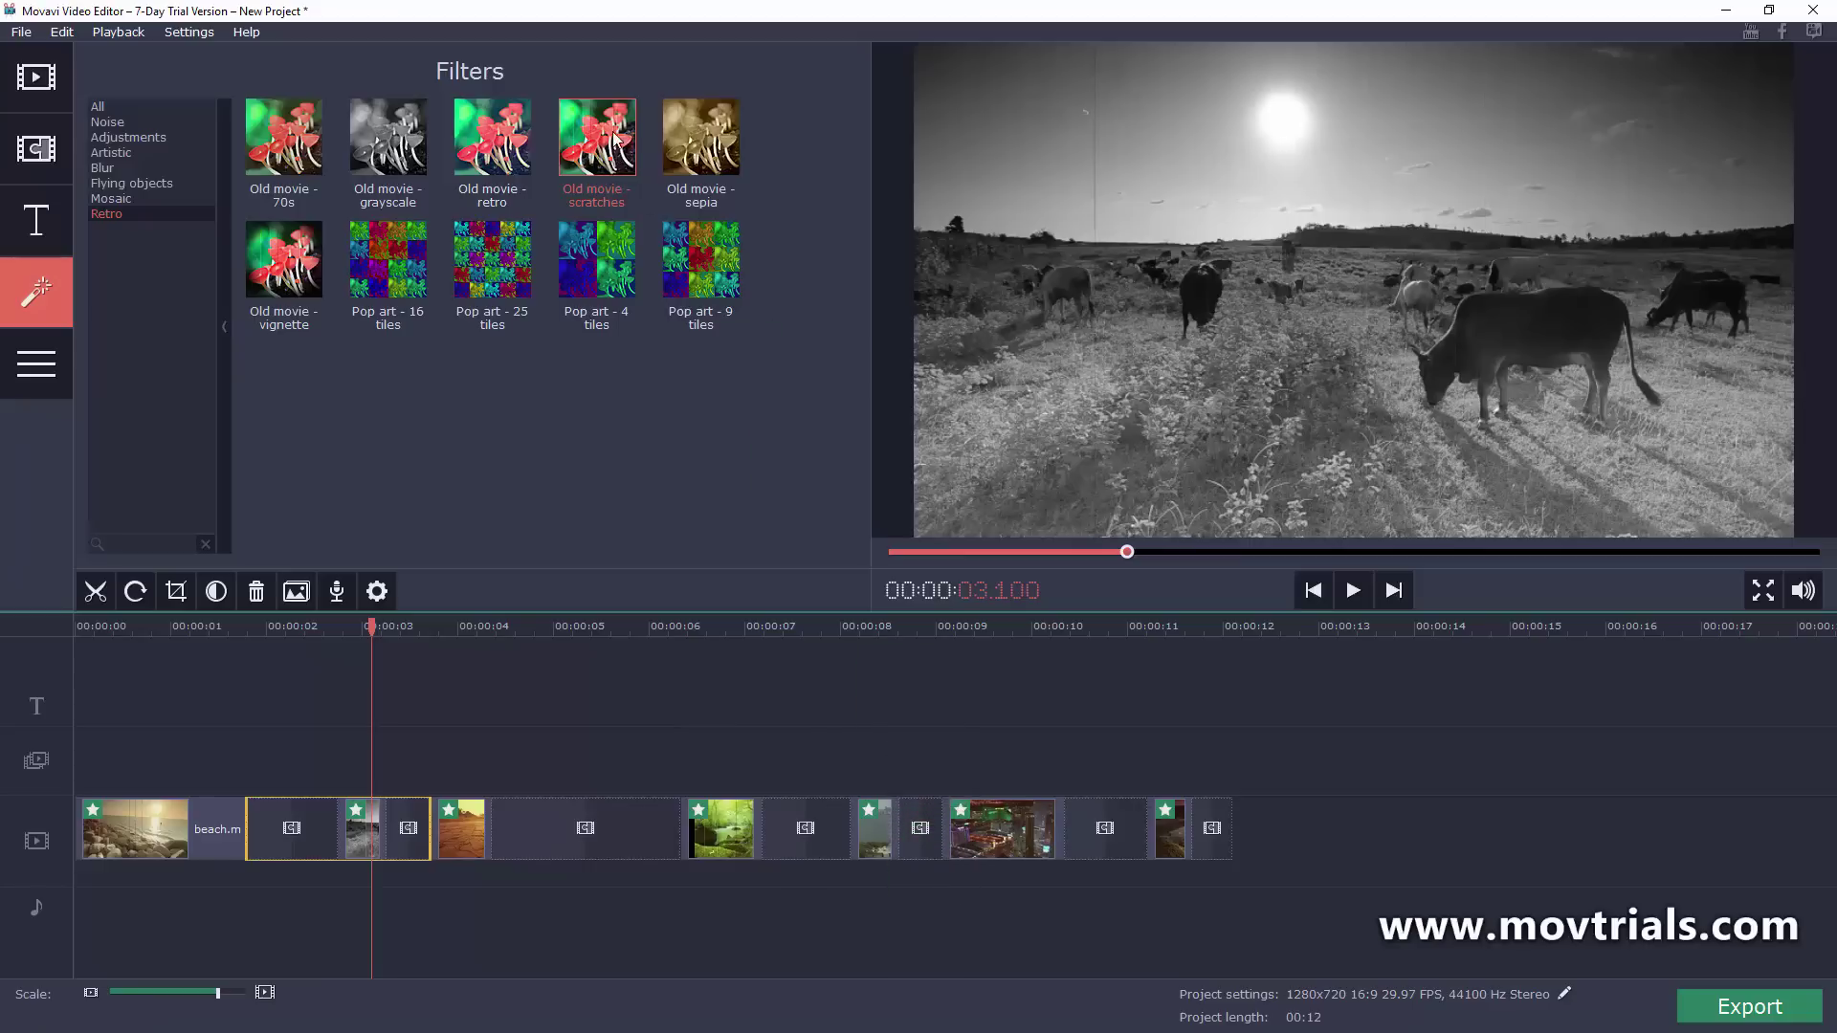
left_click_drag(612, 139, 1175, 836)
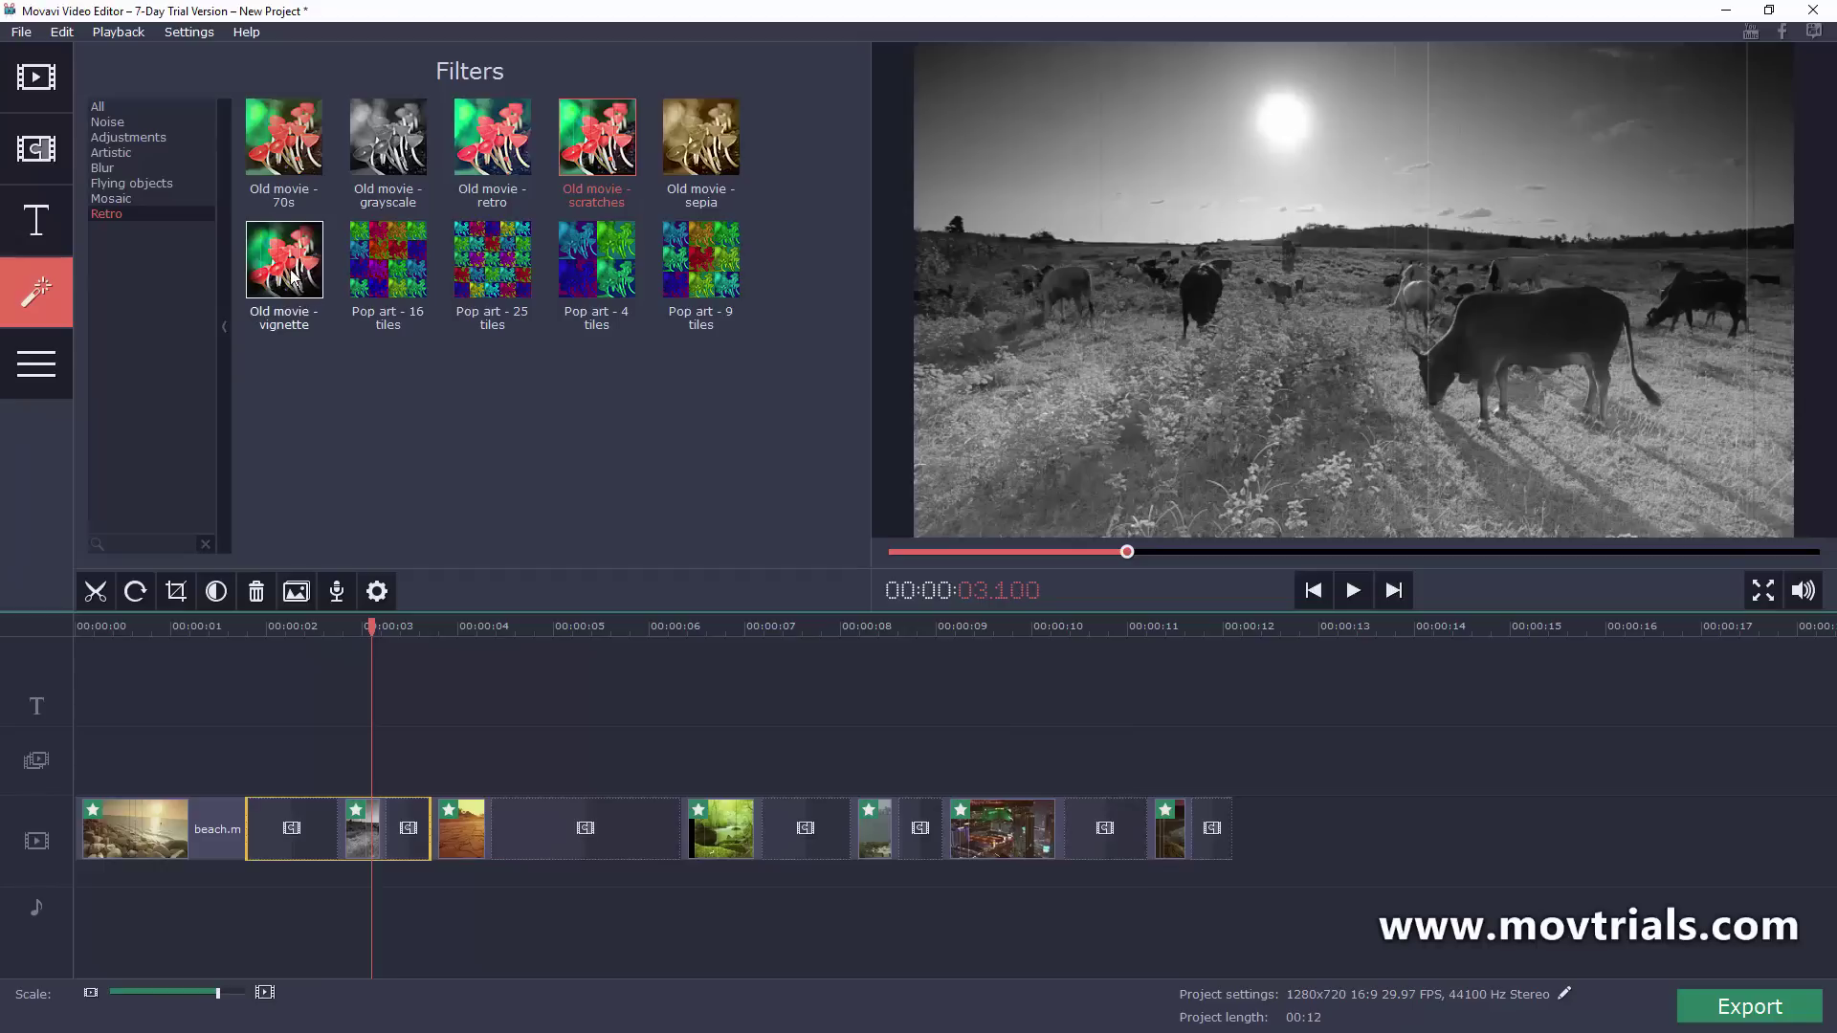
- Apply the Old movie - vignette filter to the clips along the video track
left_click_drag(292, 271, 136, 846)
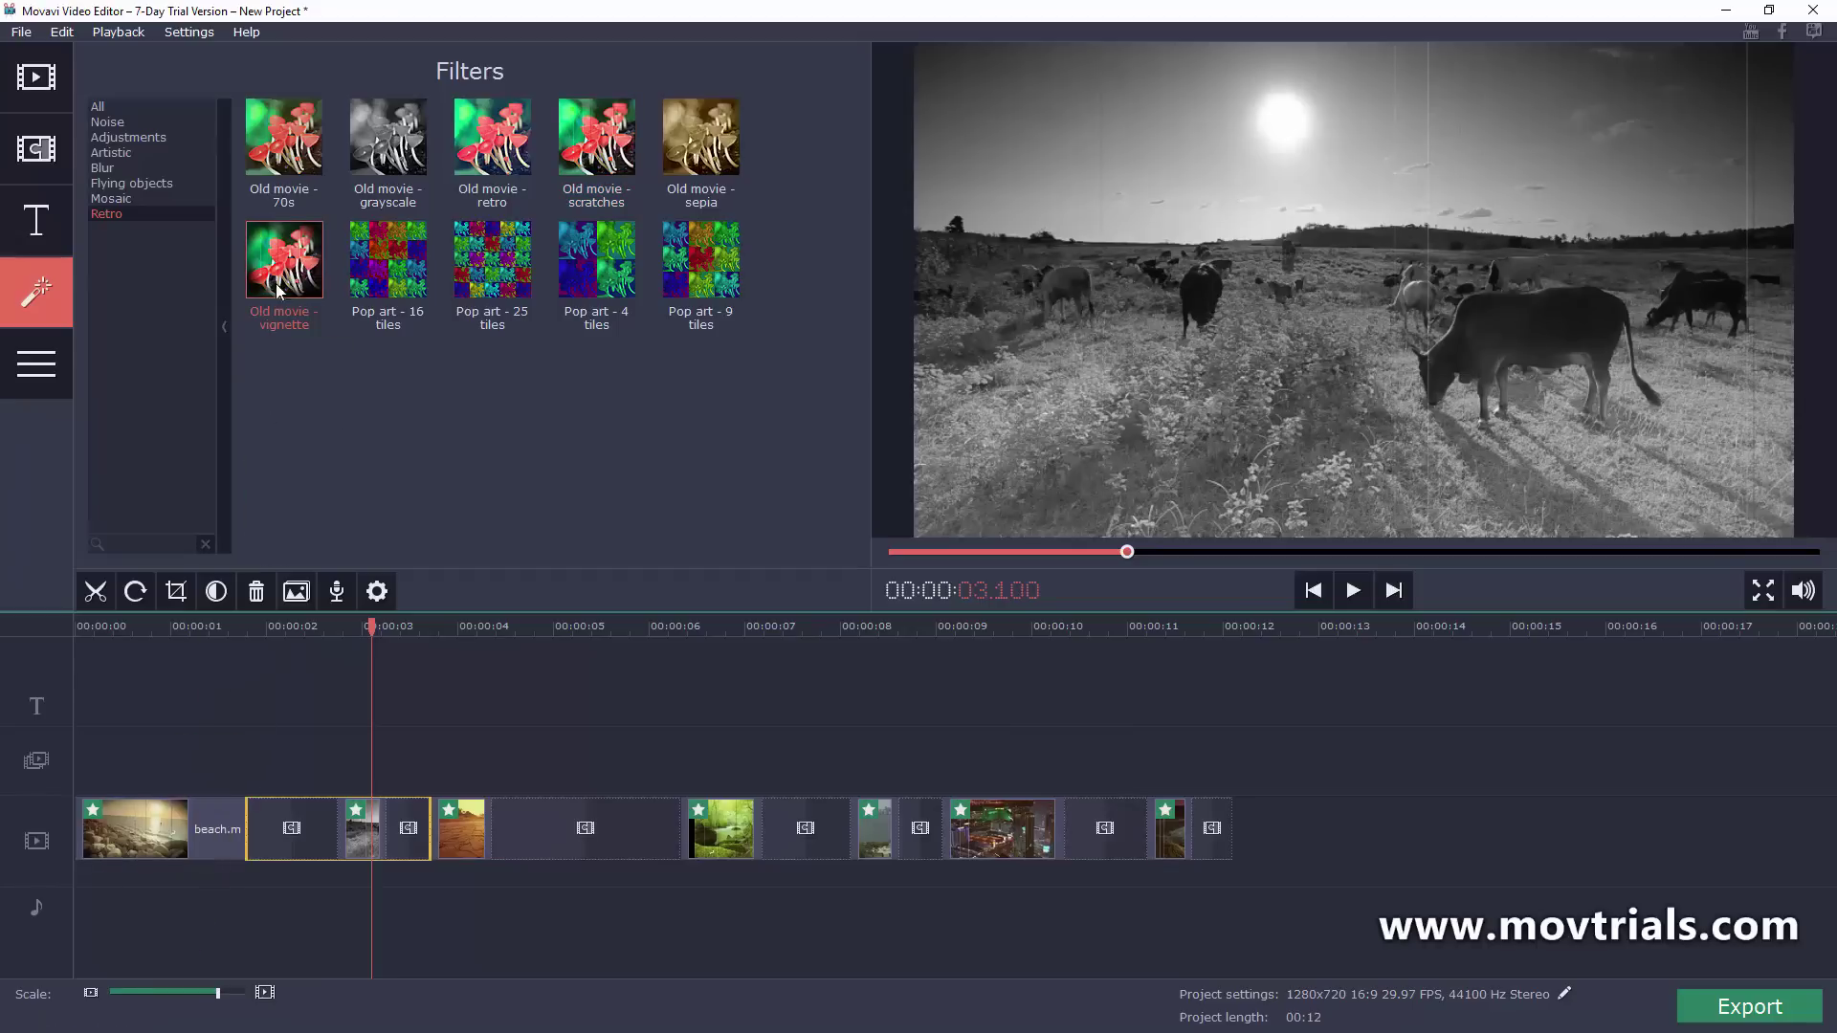
left_click_drag(276, 283, 733, 818)
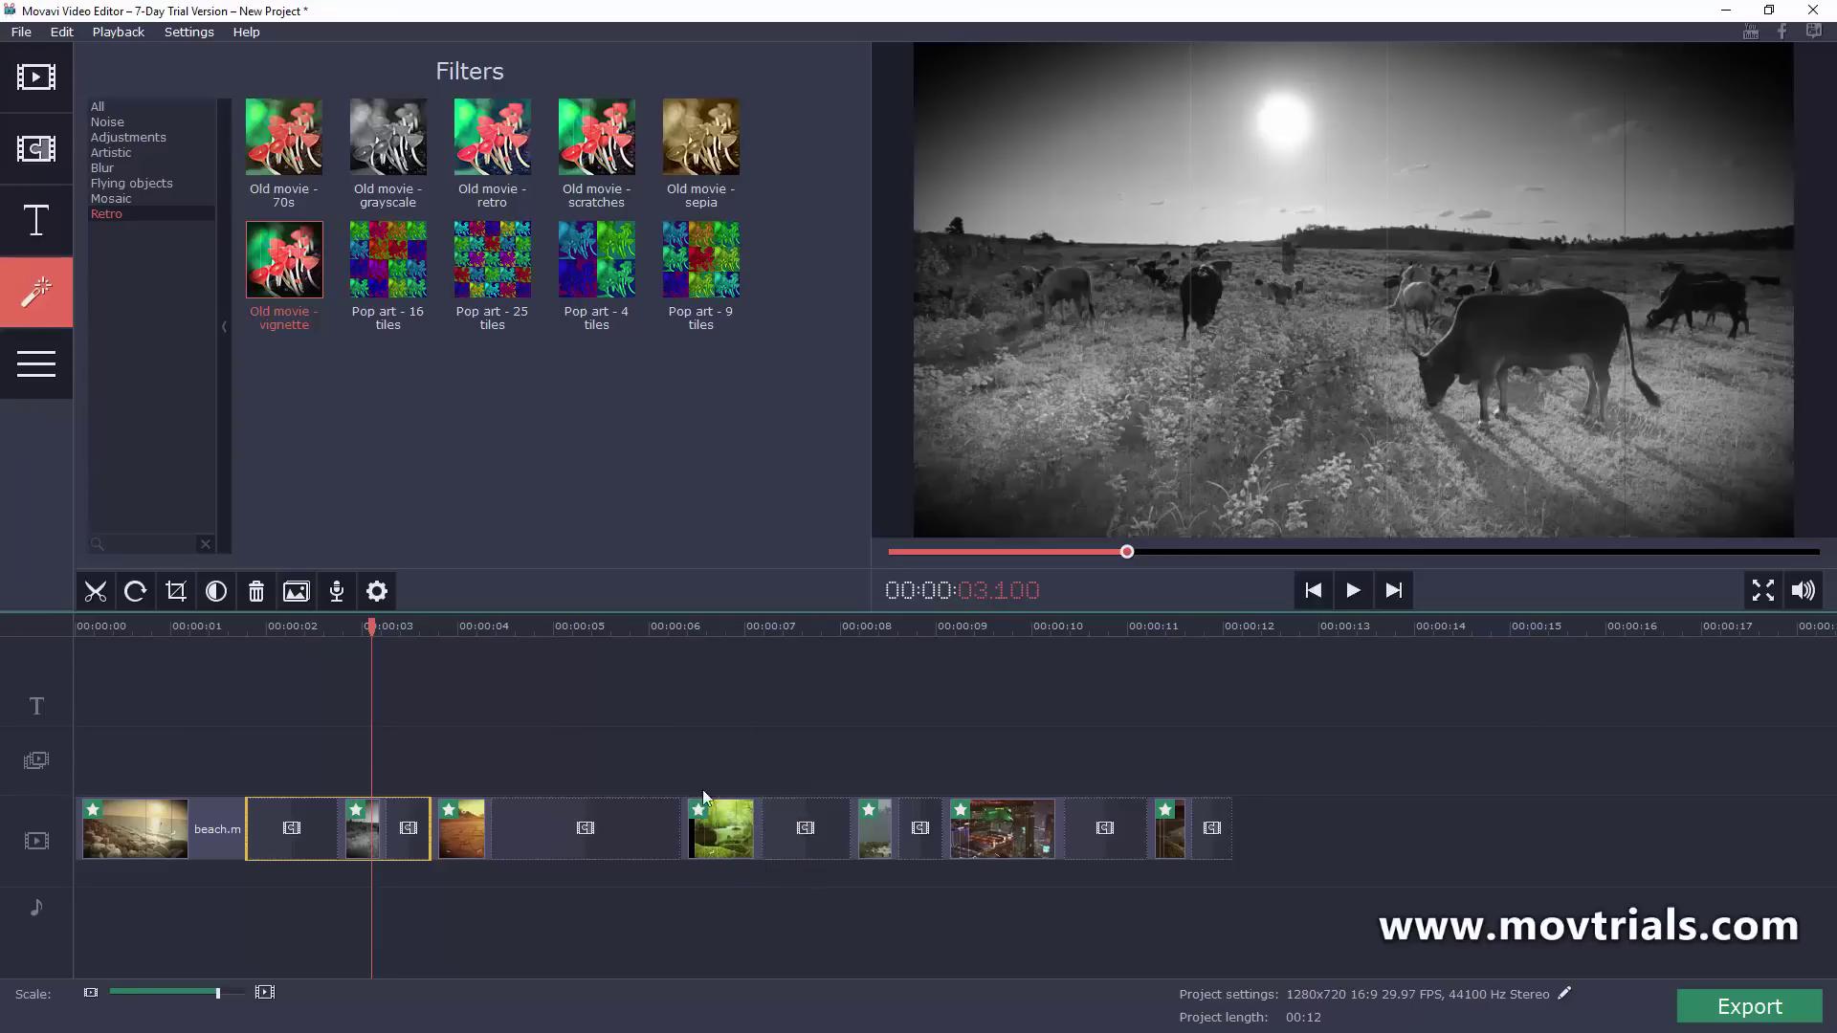
left_click_drag(285, 271, 1176, 840)
- Play the movie from the beginning to preview the combined retro filters, and return the playhead to the start
left_click_drag(213, 627, 75, 626)
left_click(1356, 591)
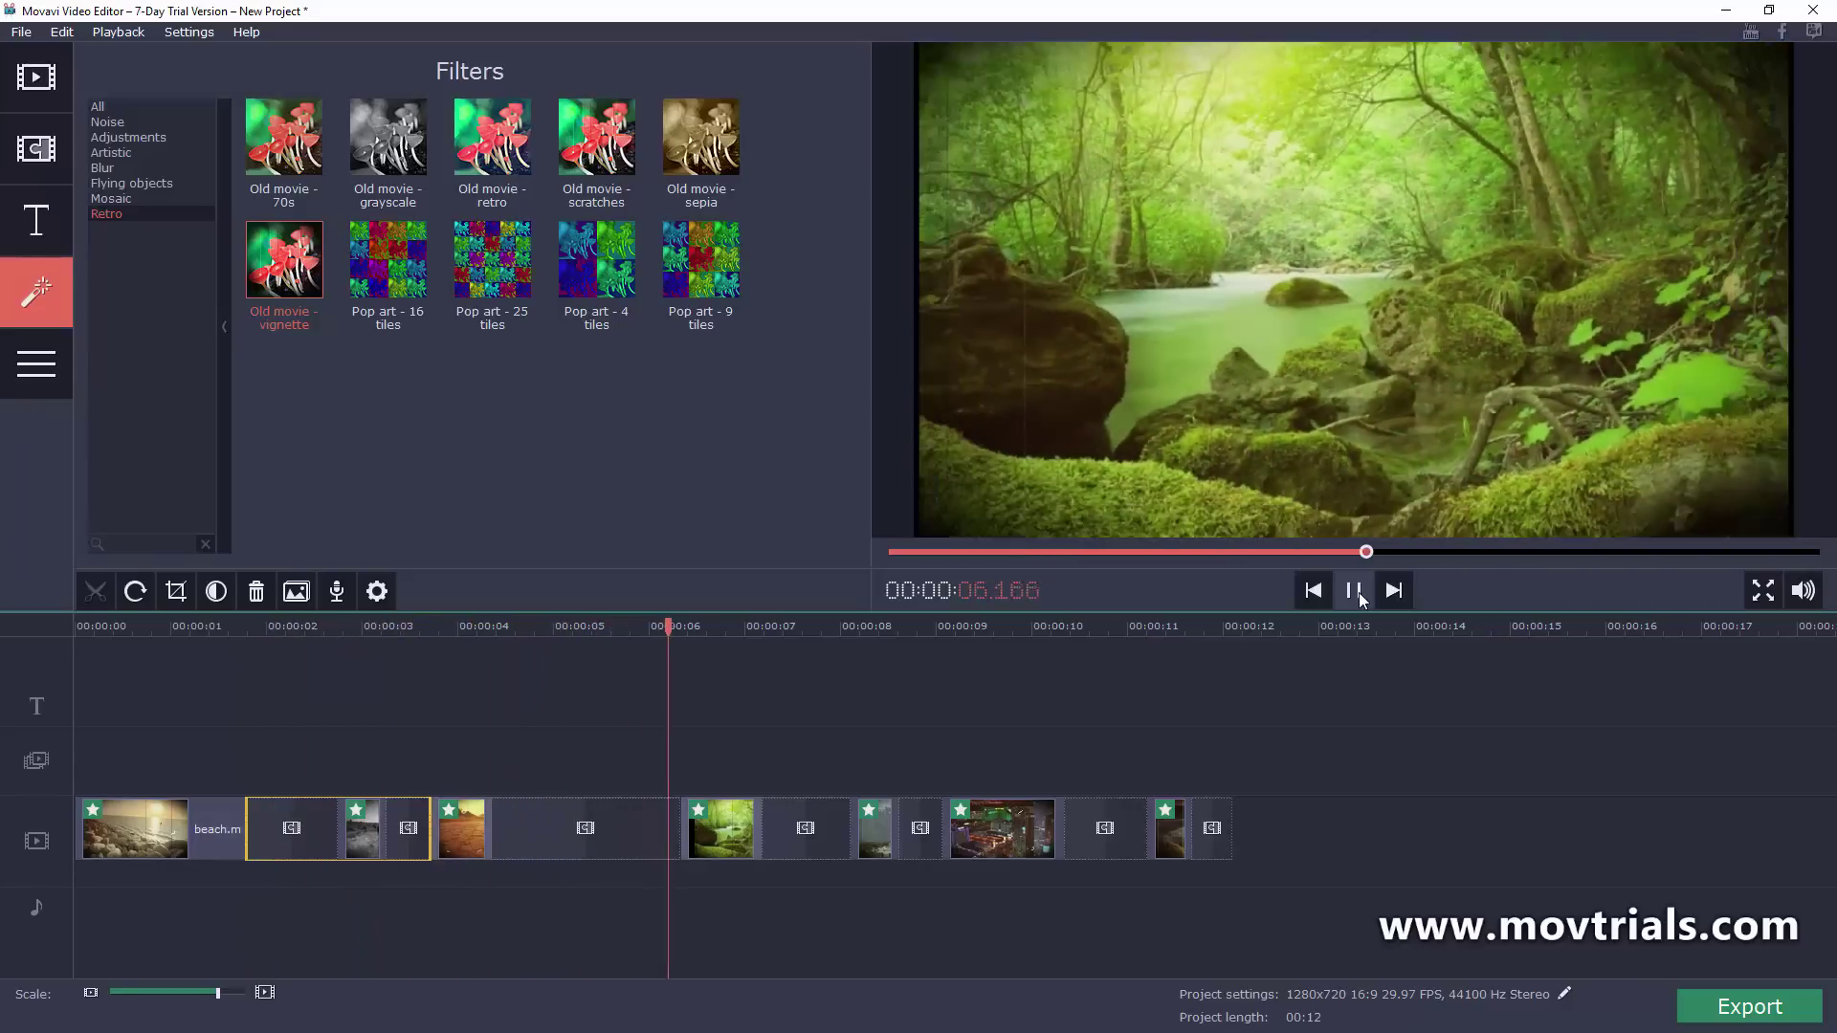
left_click(1359, 593)
left_click_drag(695, 626, 76, 626)
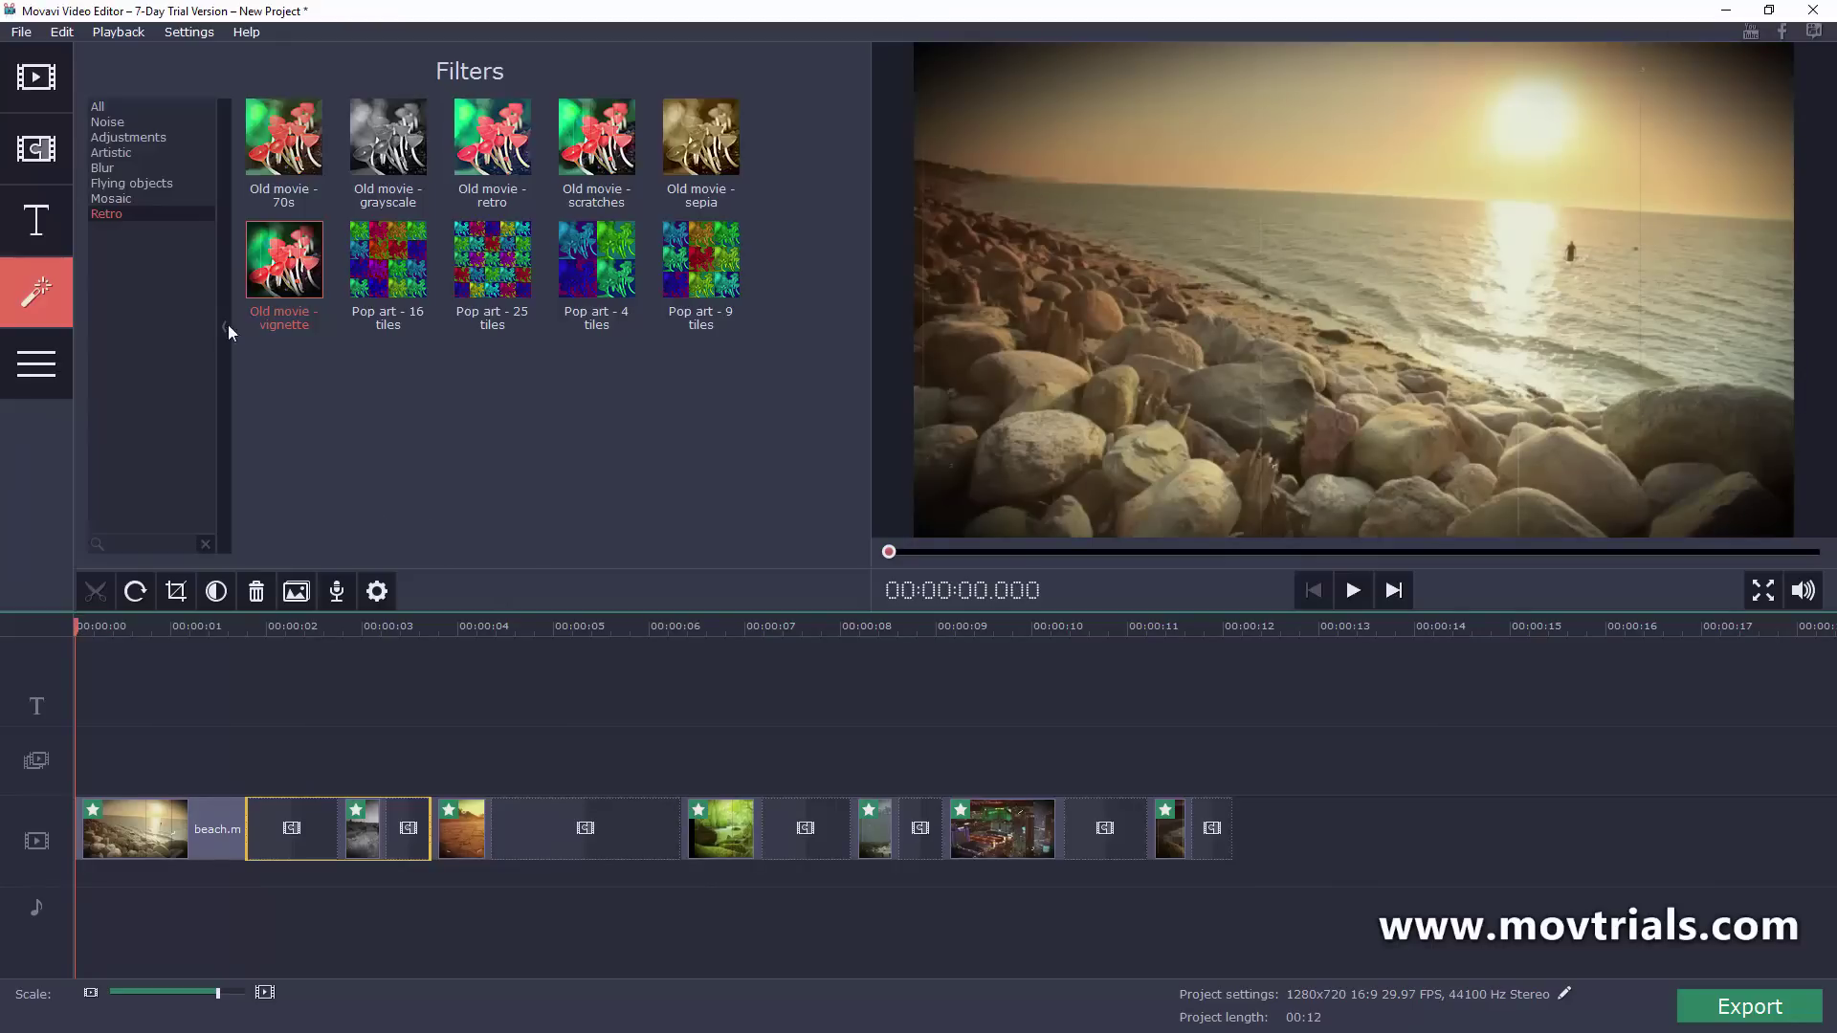
- Preview the Travel track from the sample audio and add it to the audio track at the beginning of the movie
left_click(47, 219)
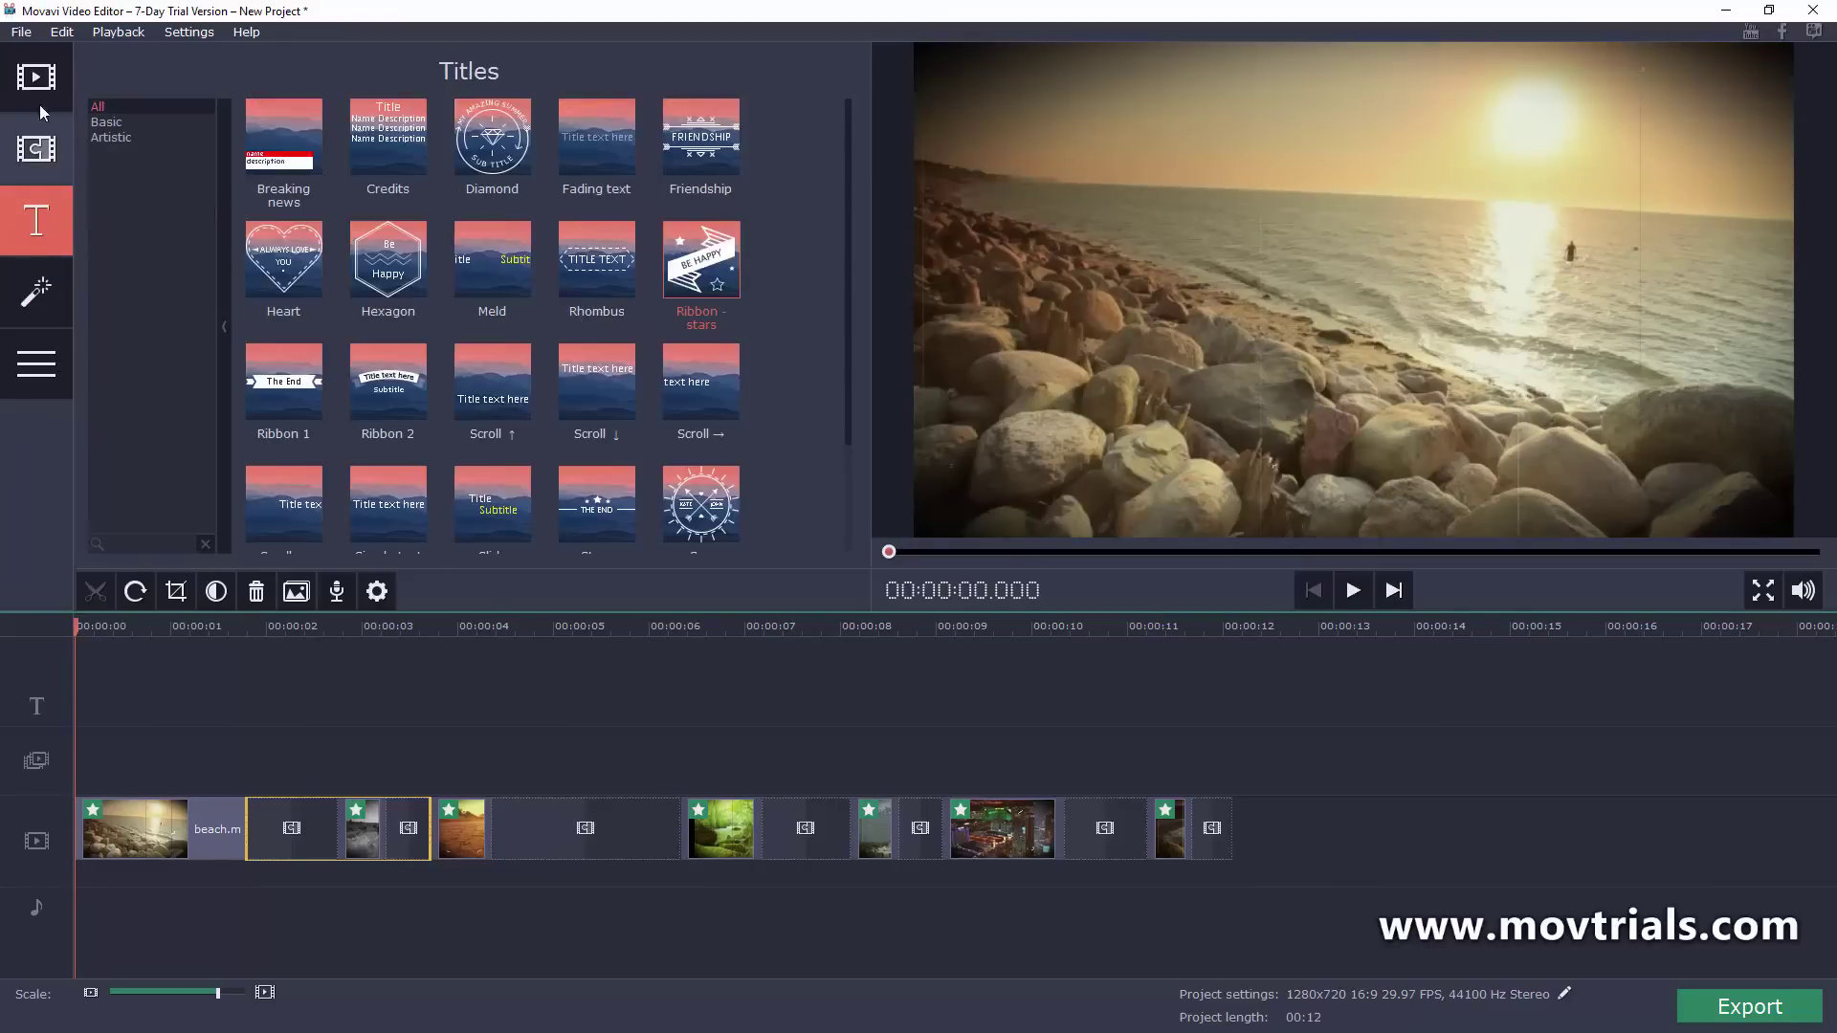
left_click(40, 95)
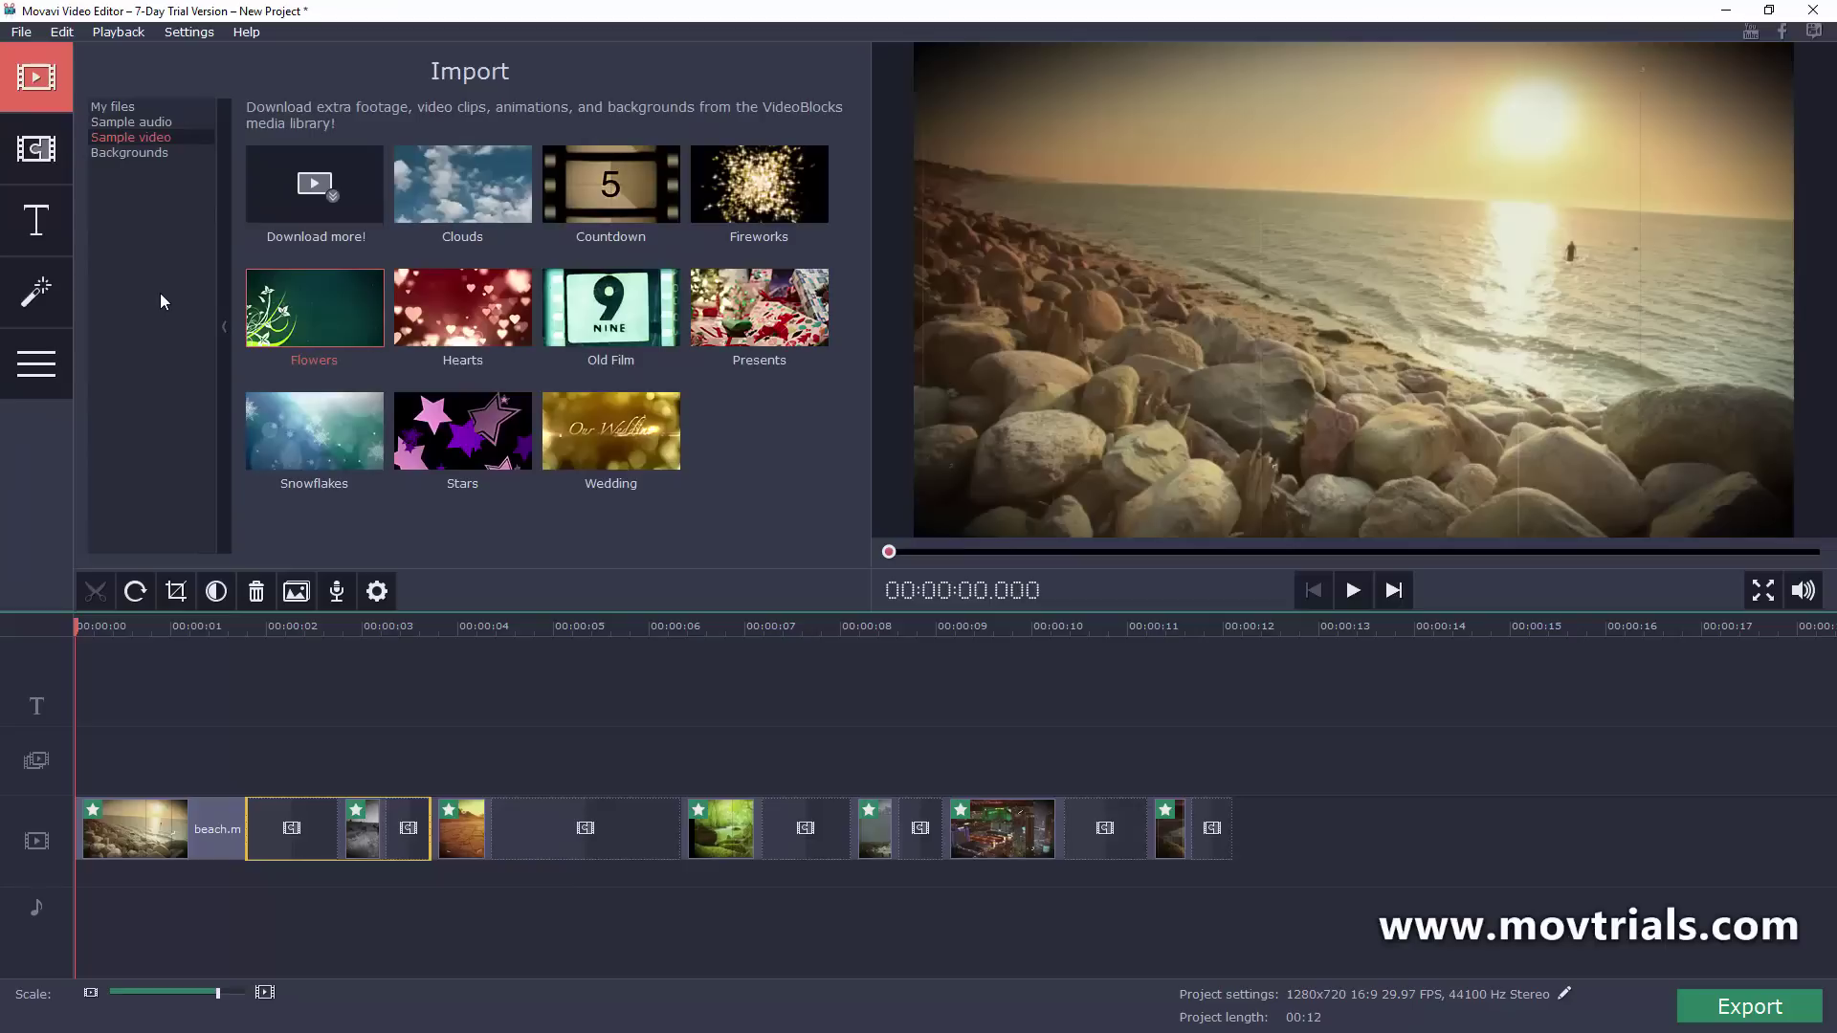
left_click(150, 122)
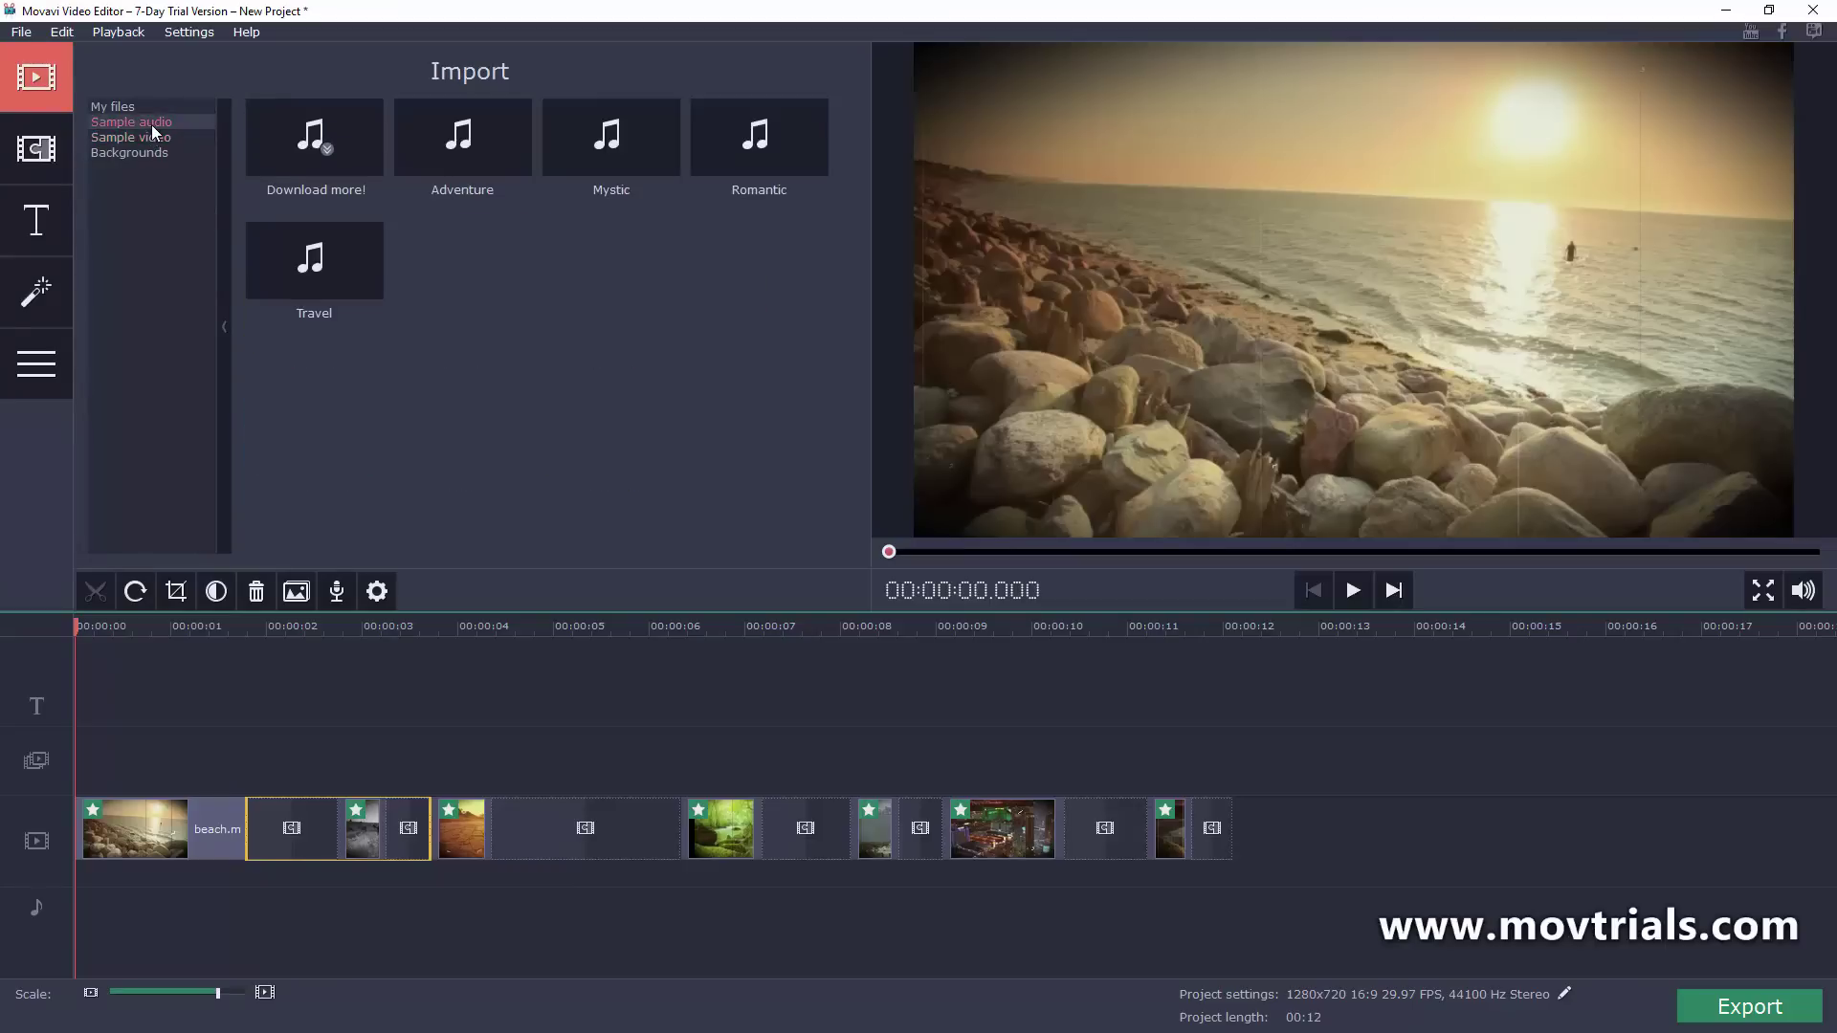
left_click(330, 260)
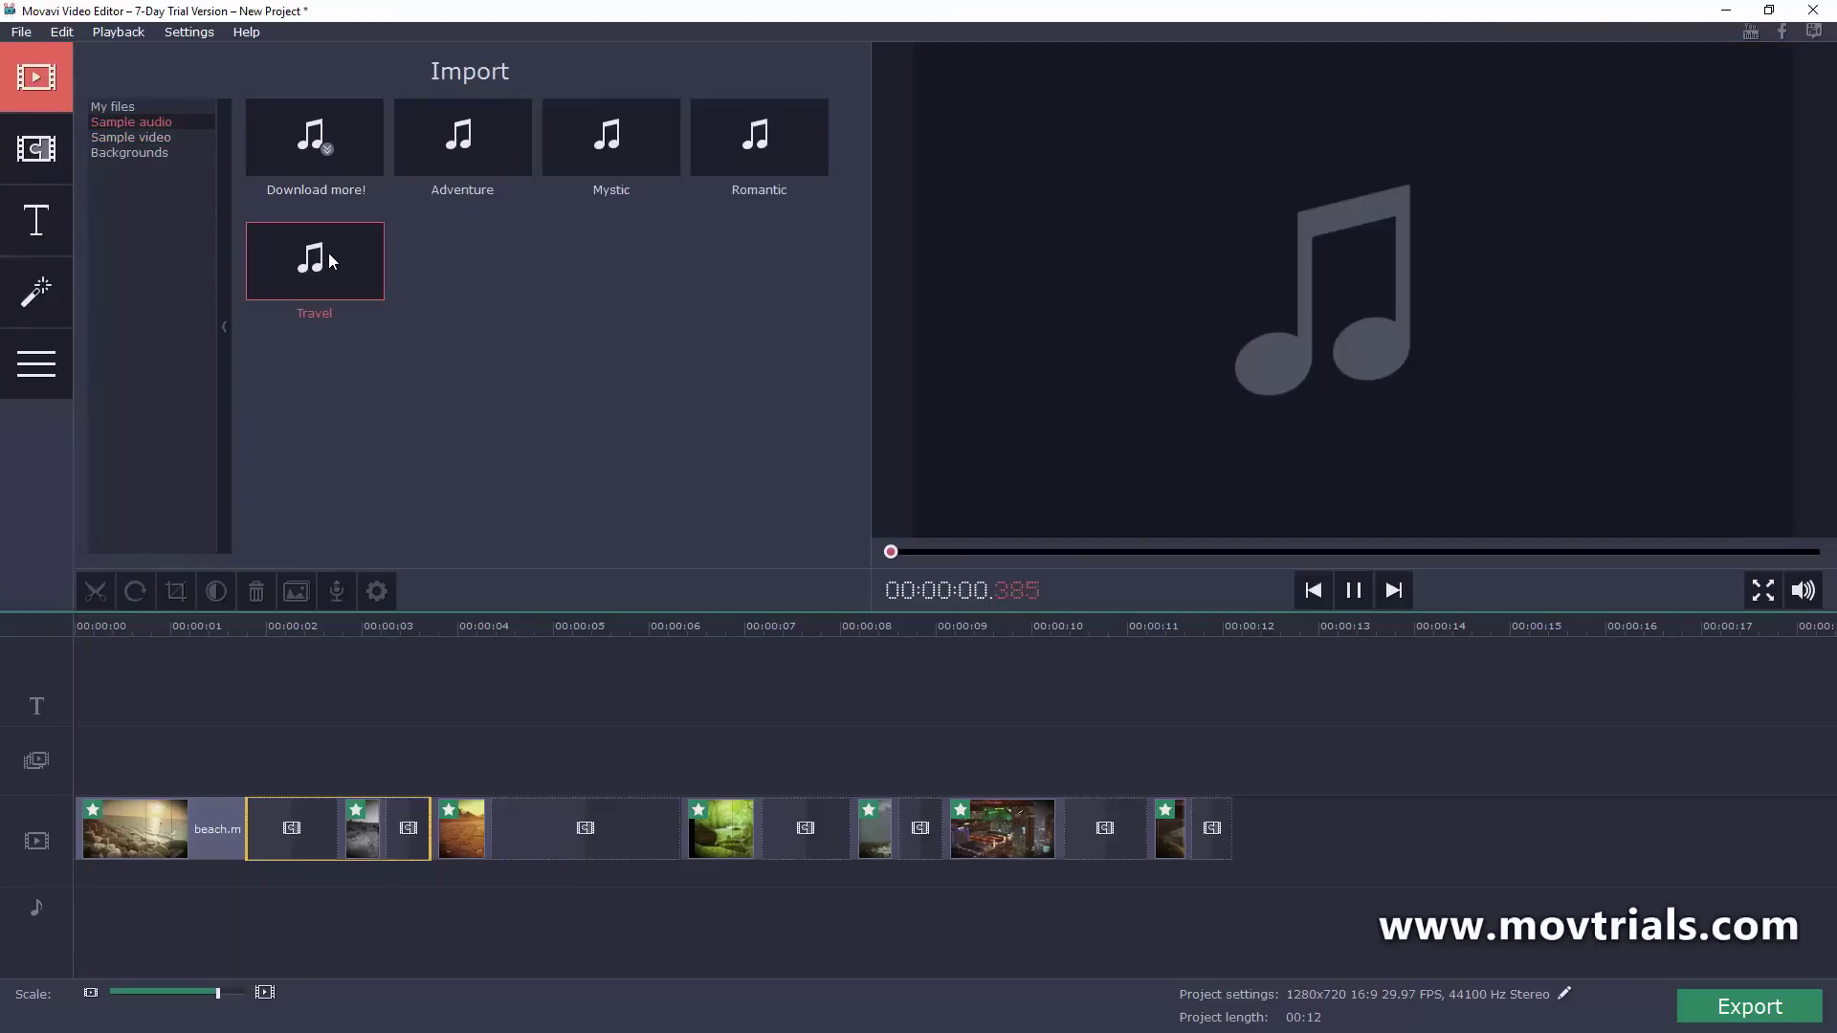
left_click_drag(330, 261, 72, 880)
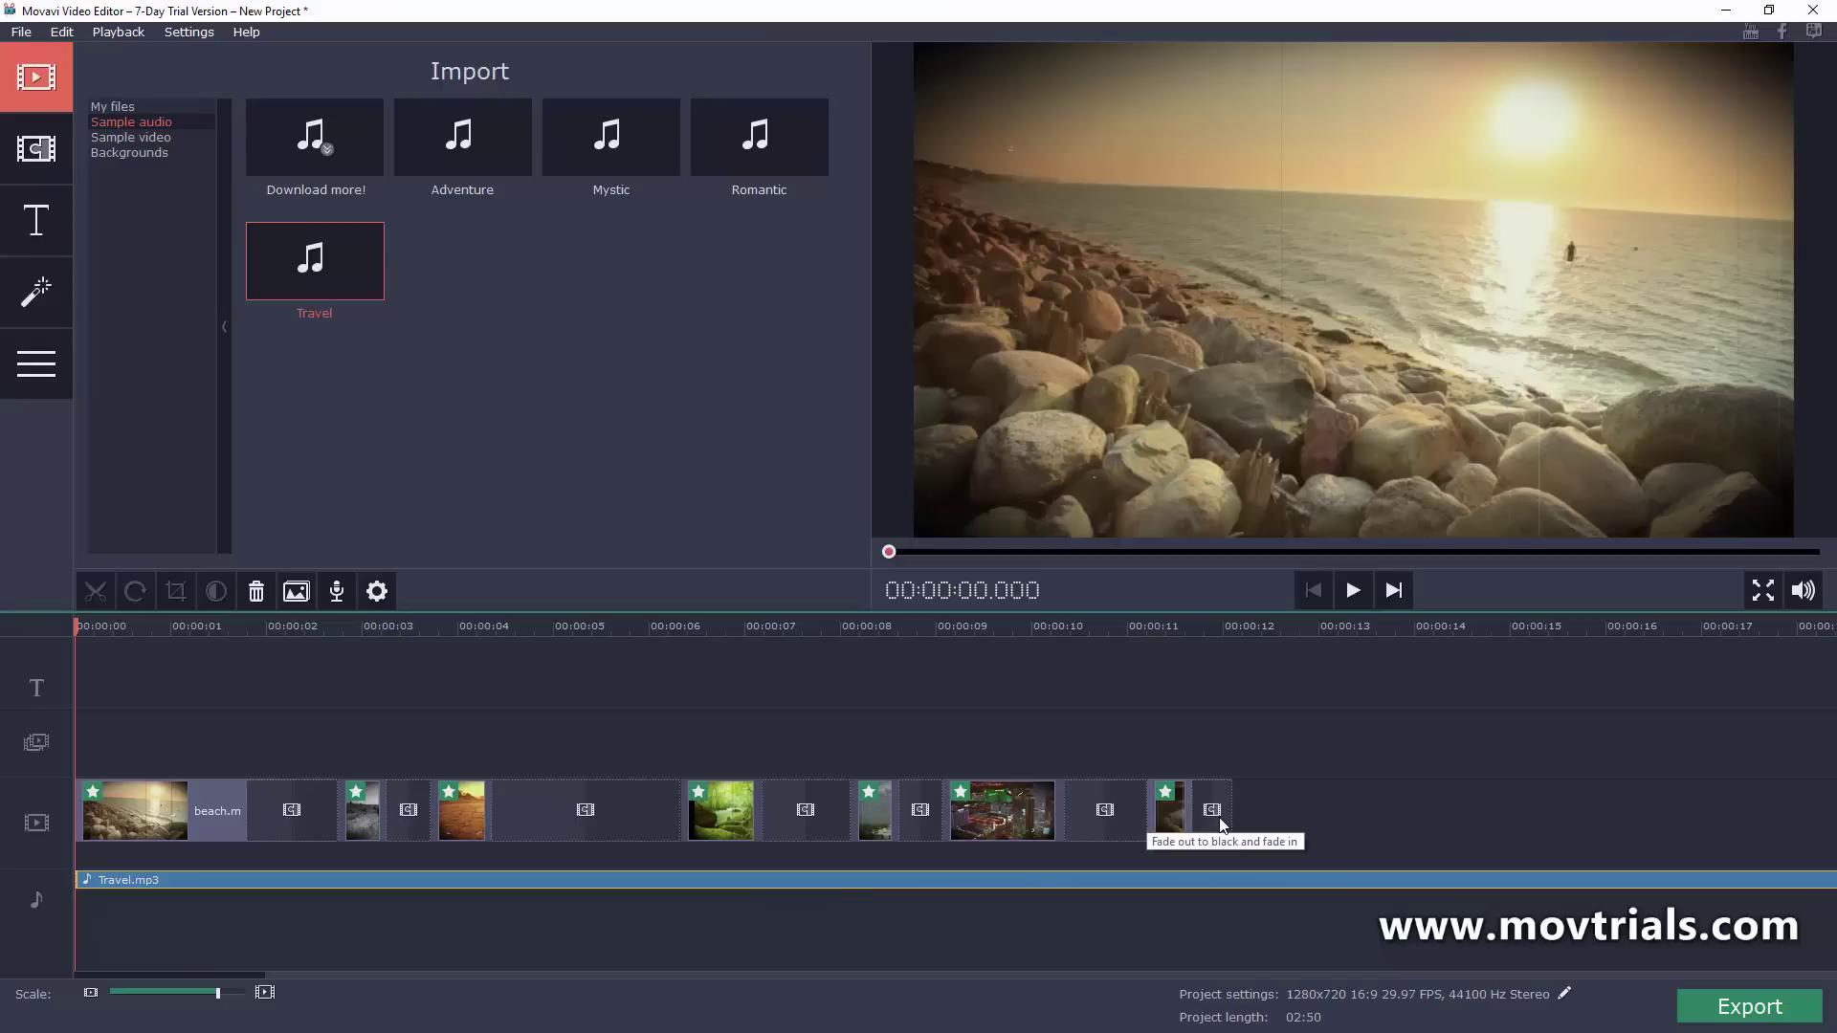
- Trim the end of the Travel.mp3 clip to match the end of the video at 00:00:12.105
left_click(182, 993)
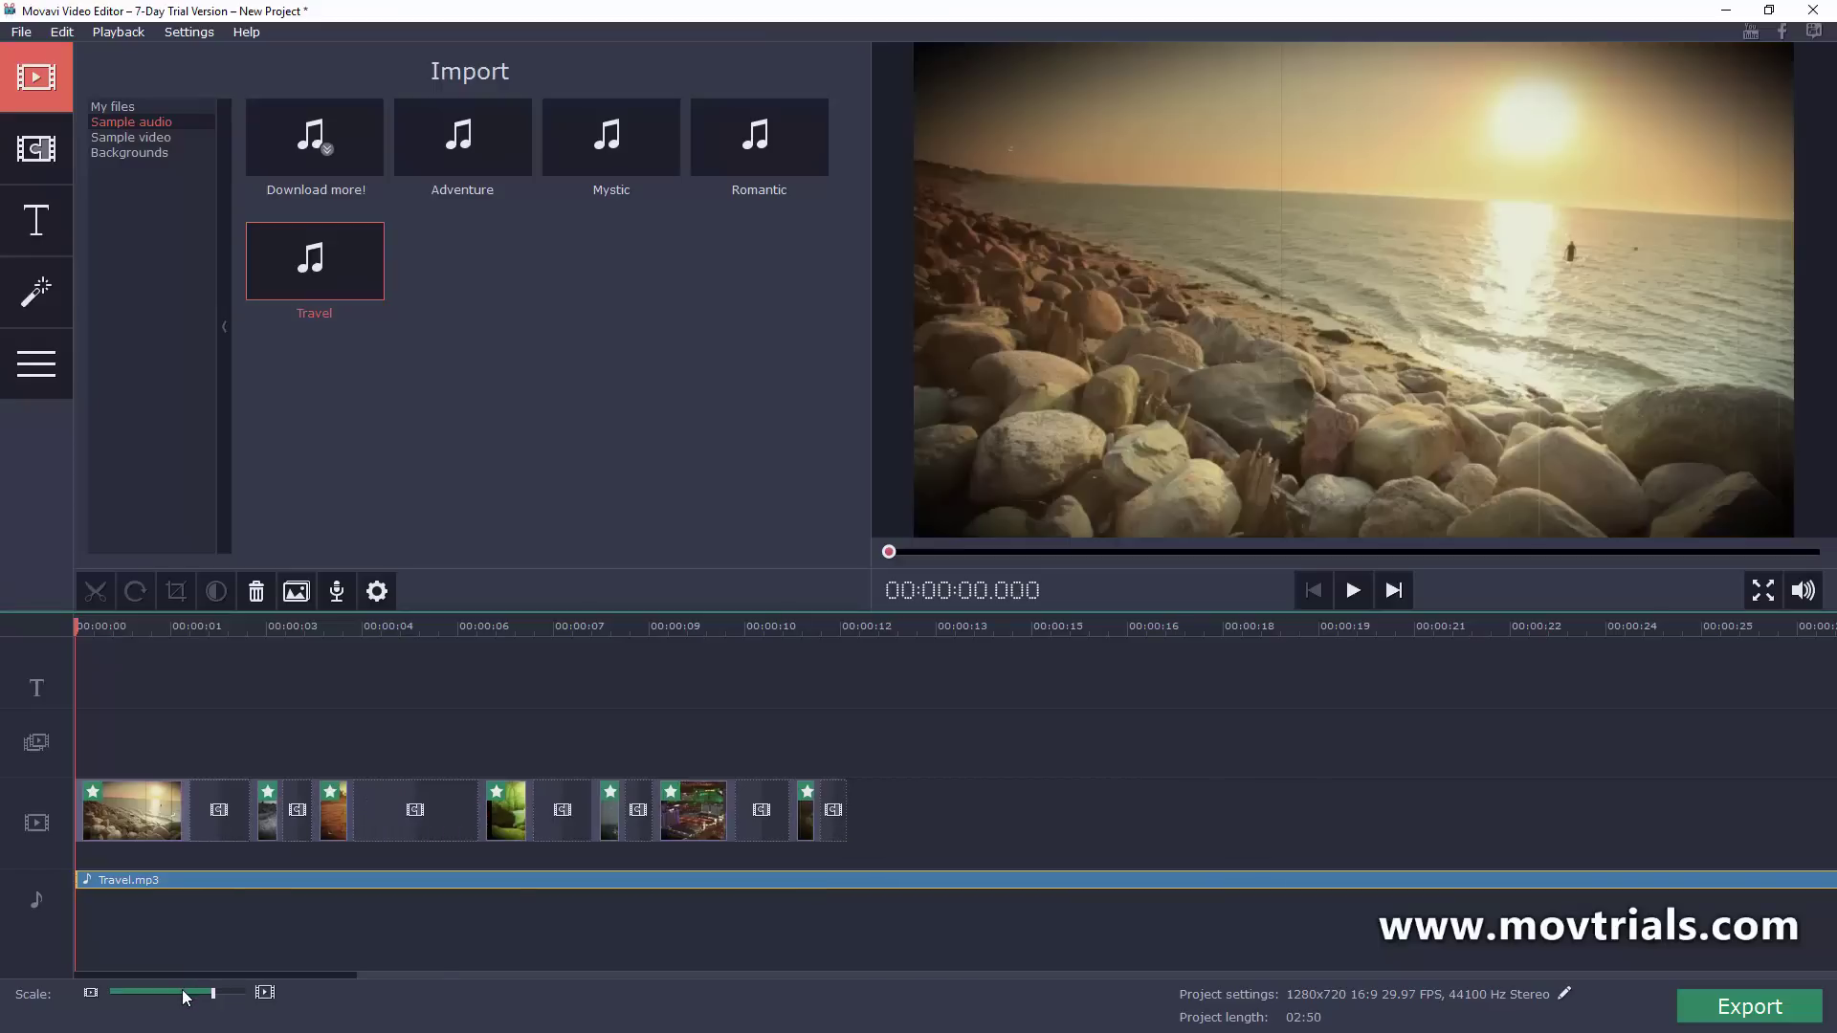
left_click(183, 993)
left_click(176, 993)
left_click(165, 993)
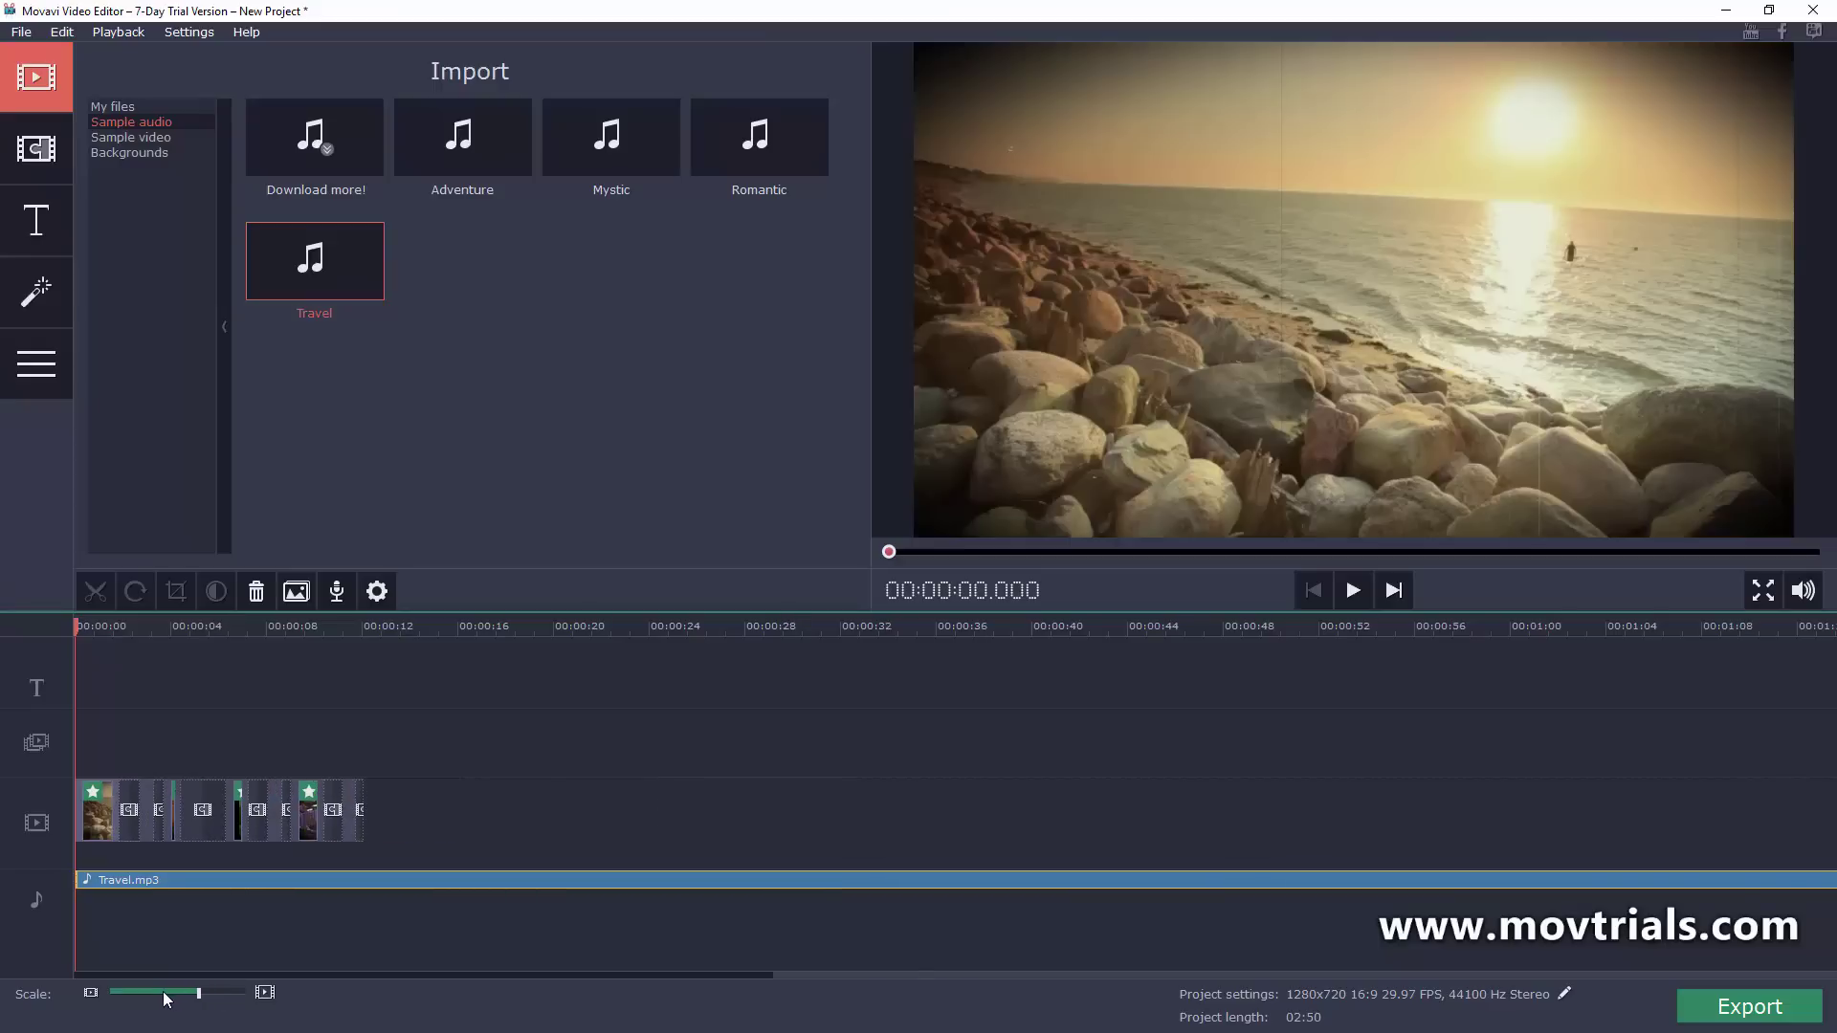
left_click(166, 993)
left_click(166, 993)
left_click(166, 993)
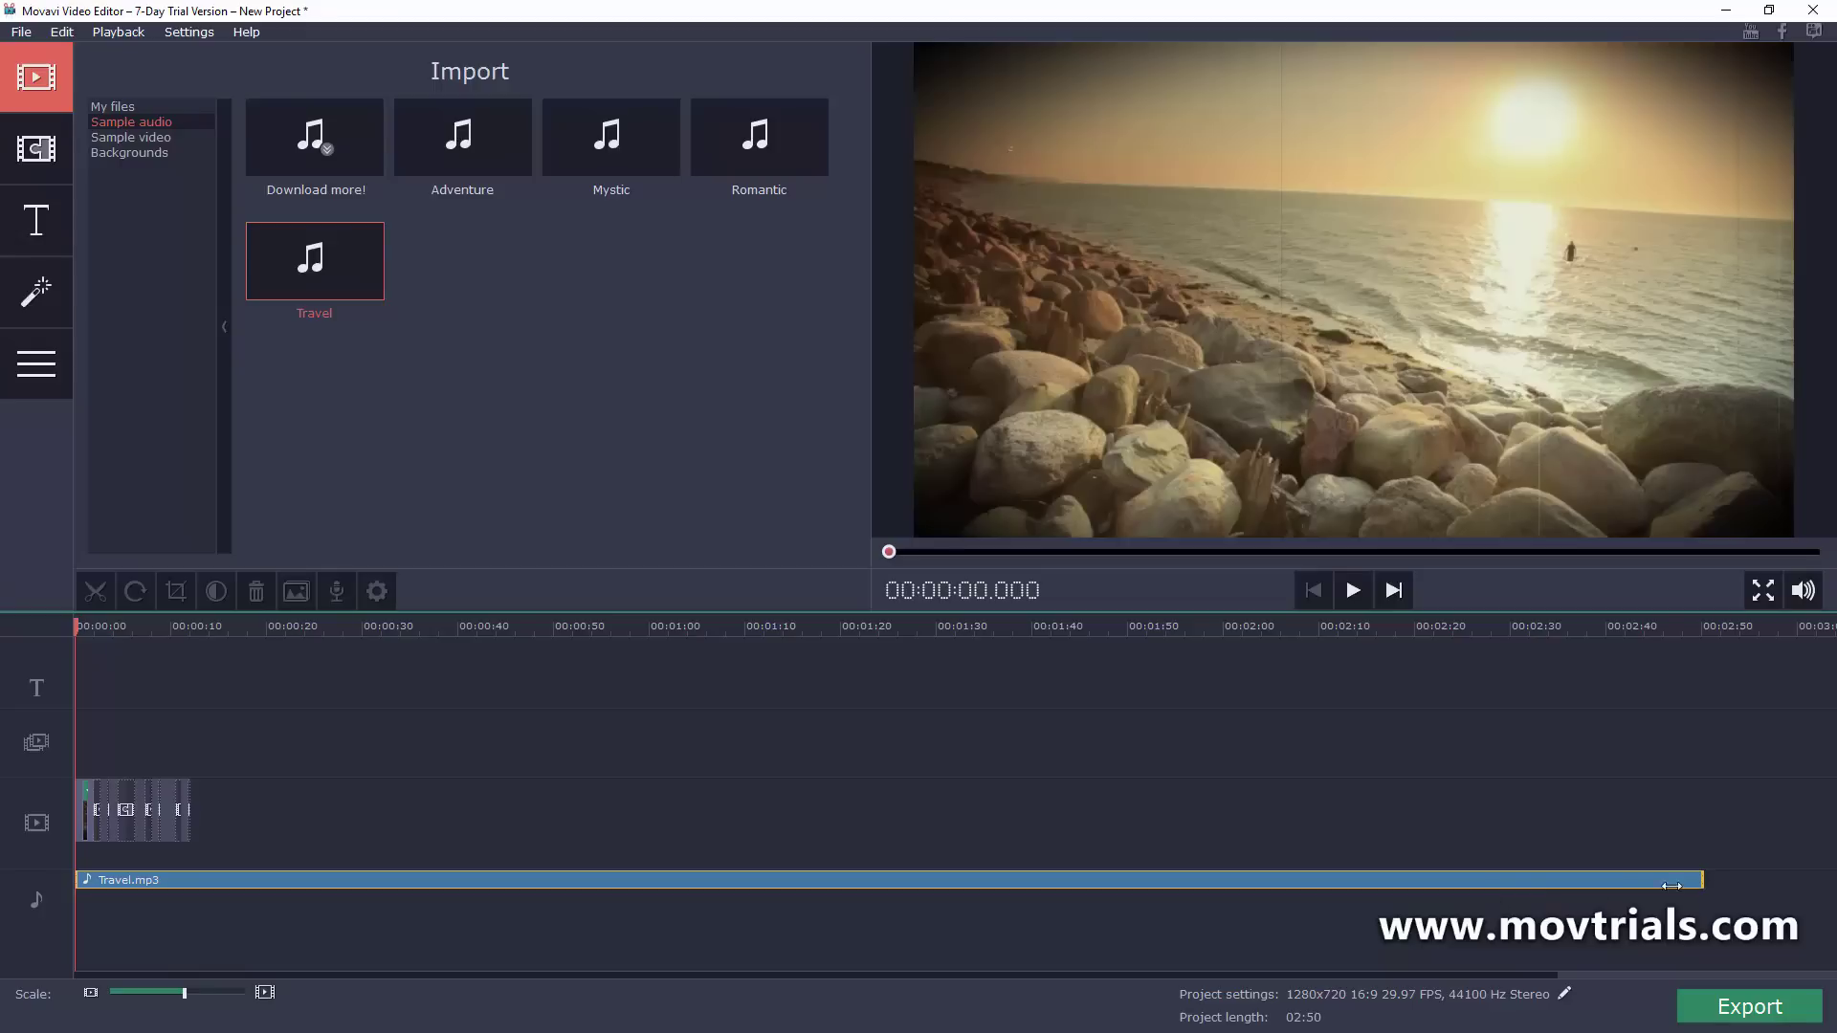
left_click_drag(1705, 886, 195, 874)
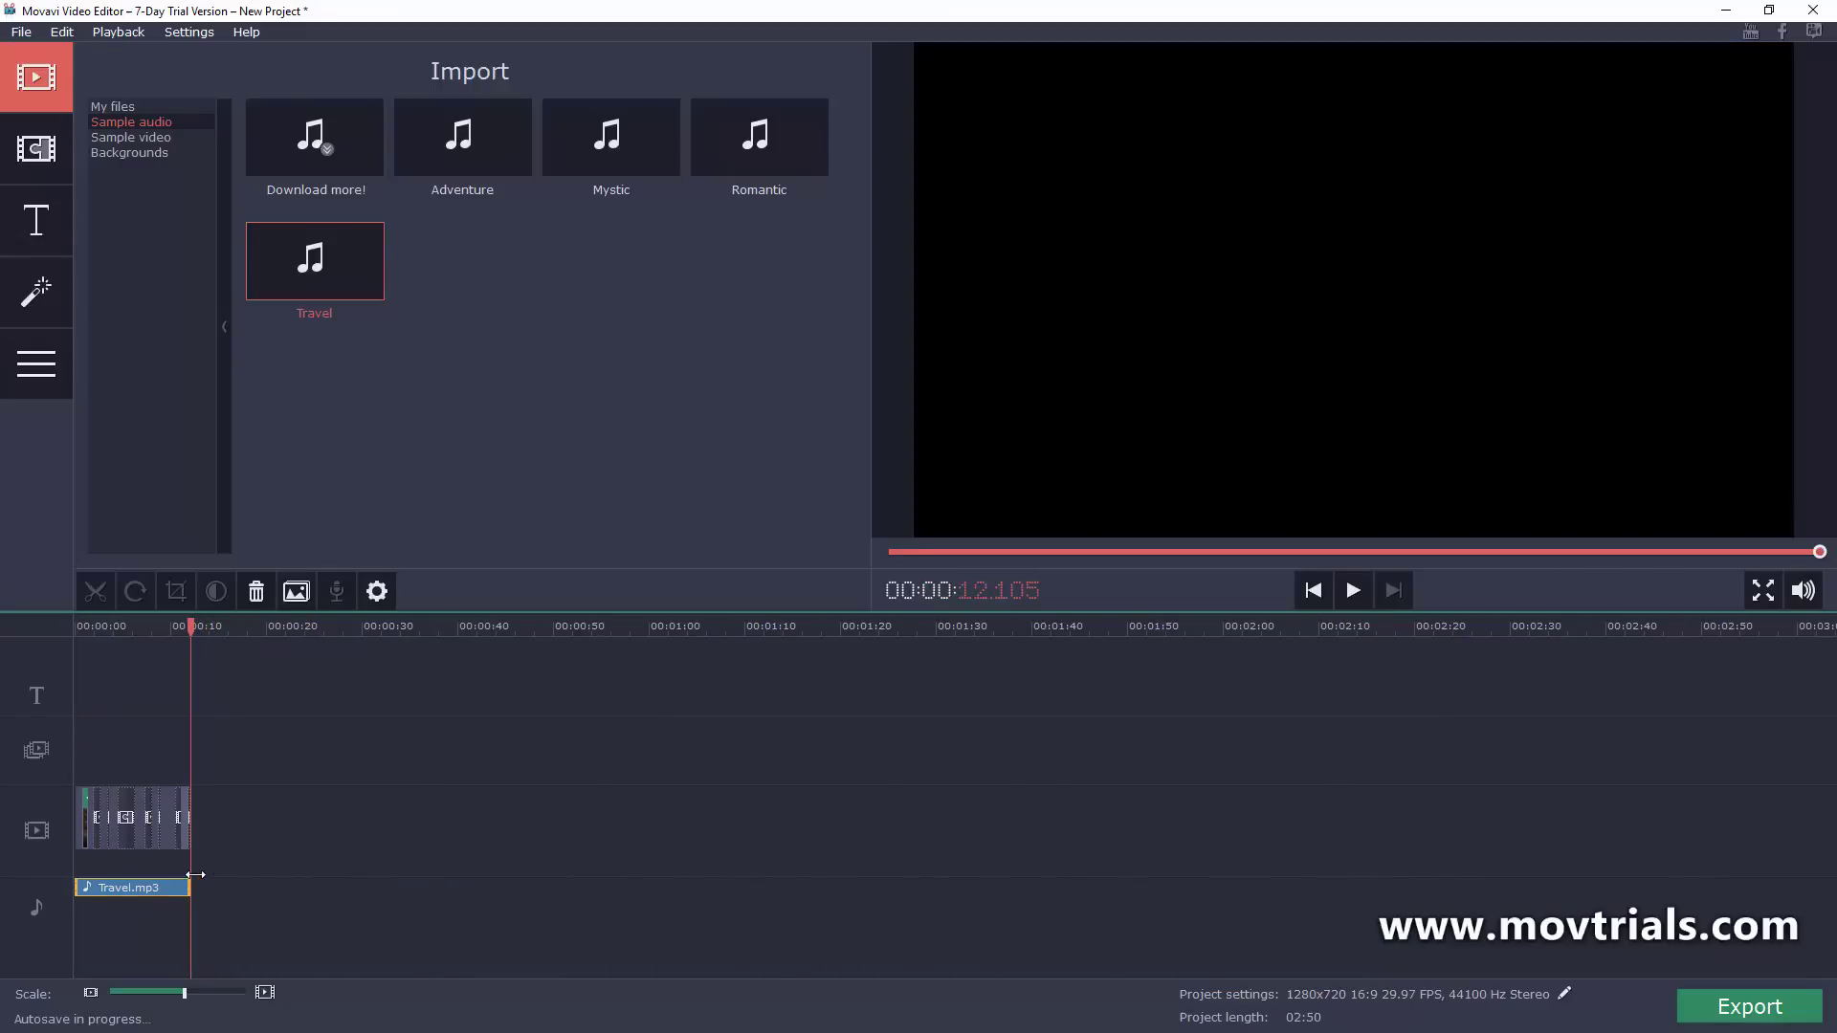
- Set the fade out of the Travel.mp3 audio clip to 3.0 seconds
left_click(218, 1000)
left_click(228, 999)
left_click(228, 998)
left_click(236, 998)
left_click(236, 997)
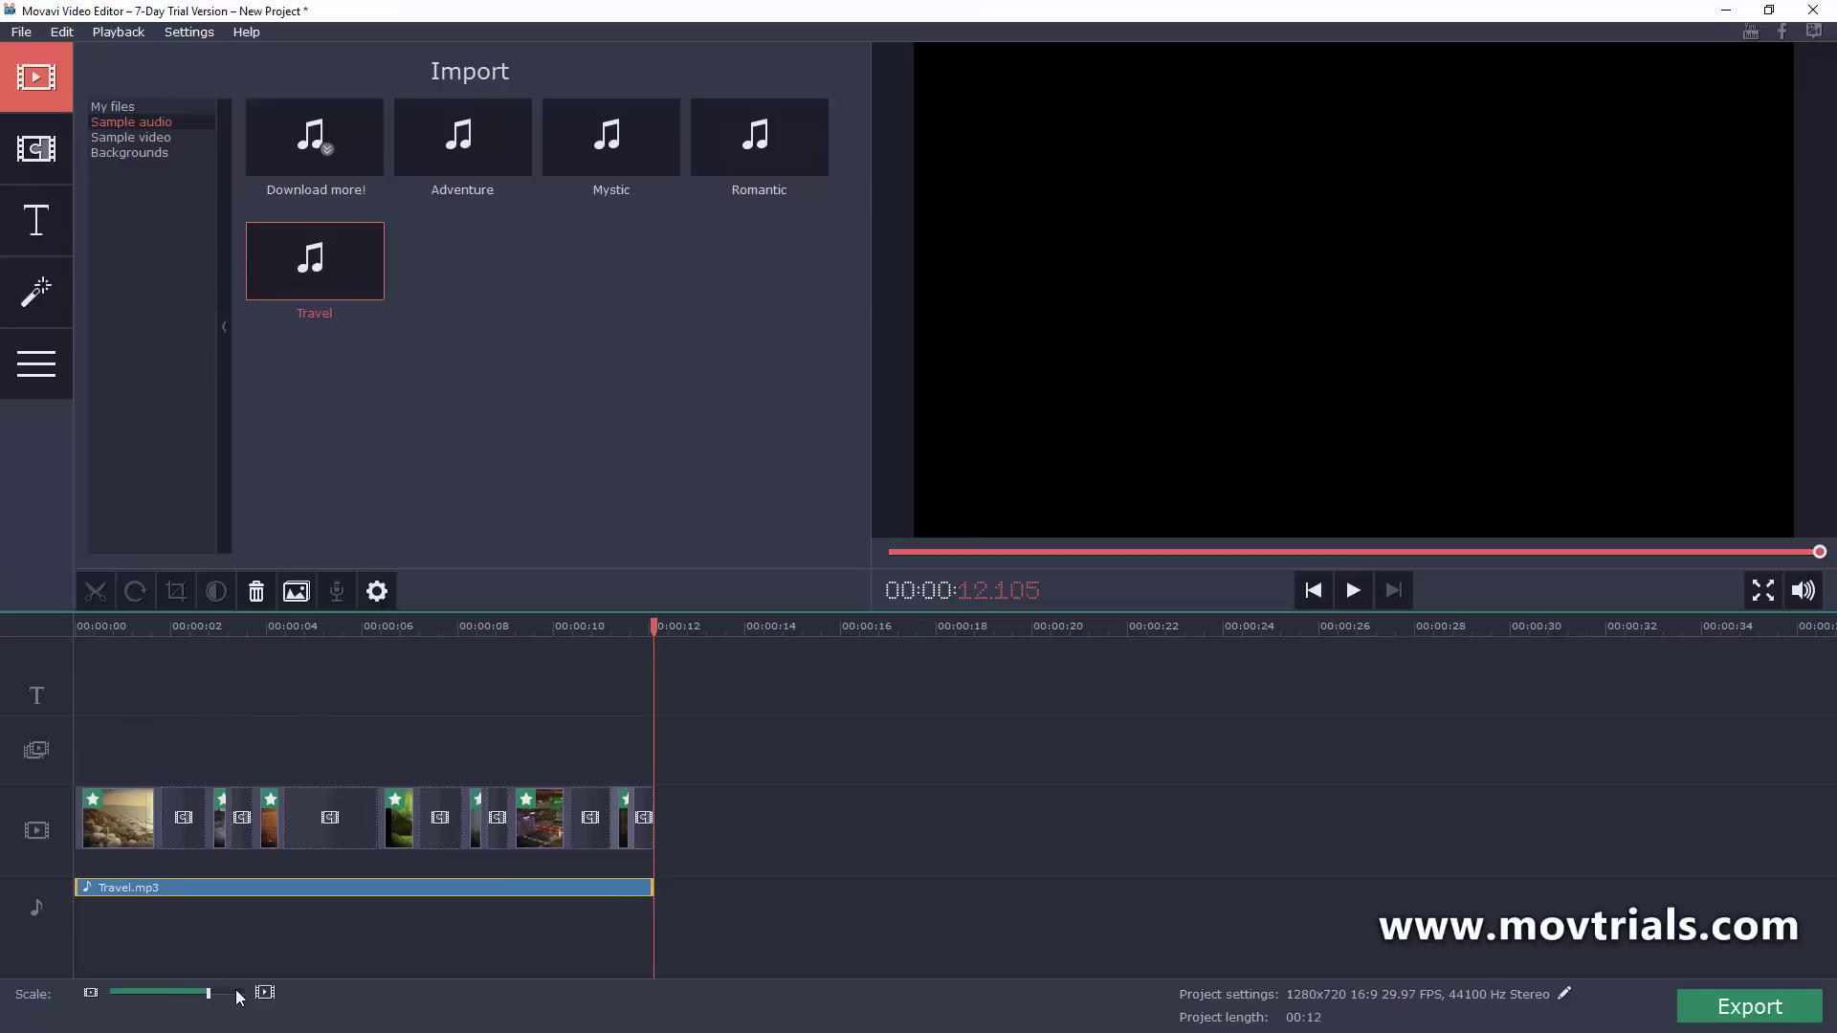
left_click(239, 998)
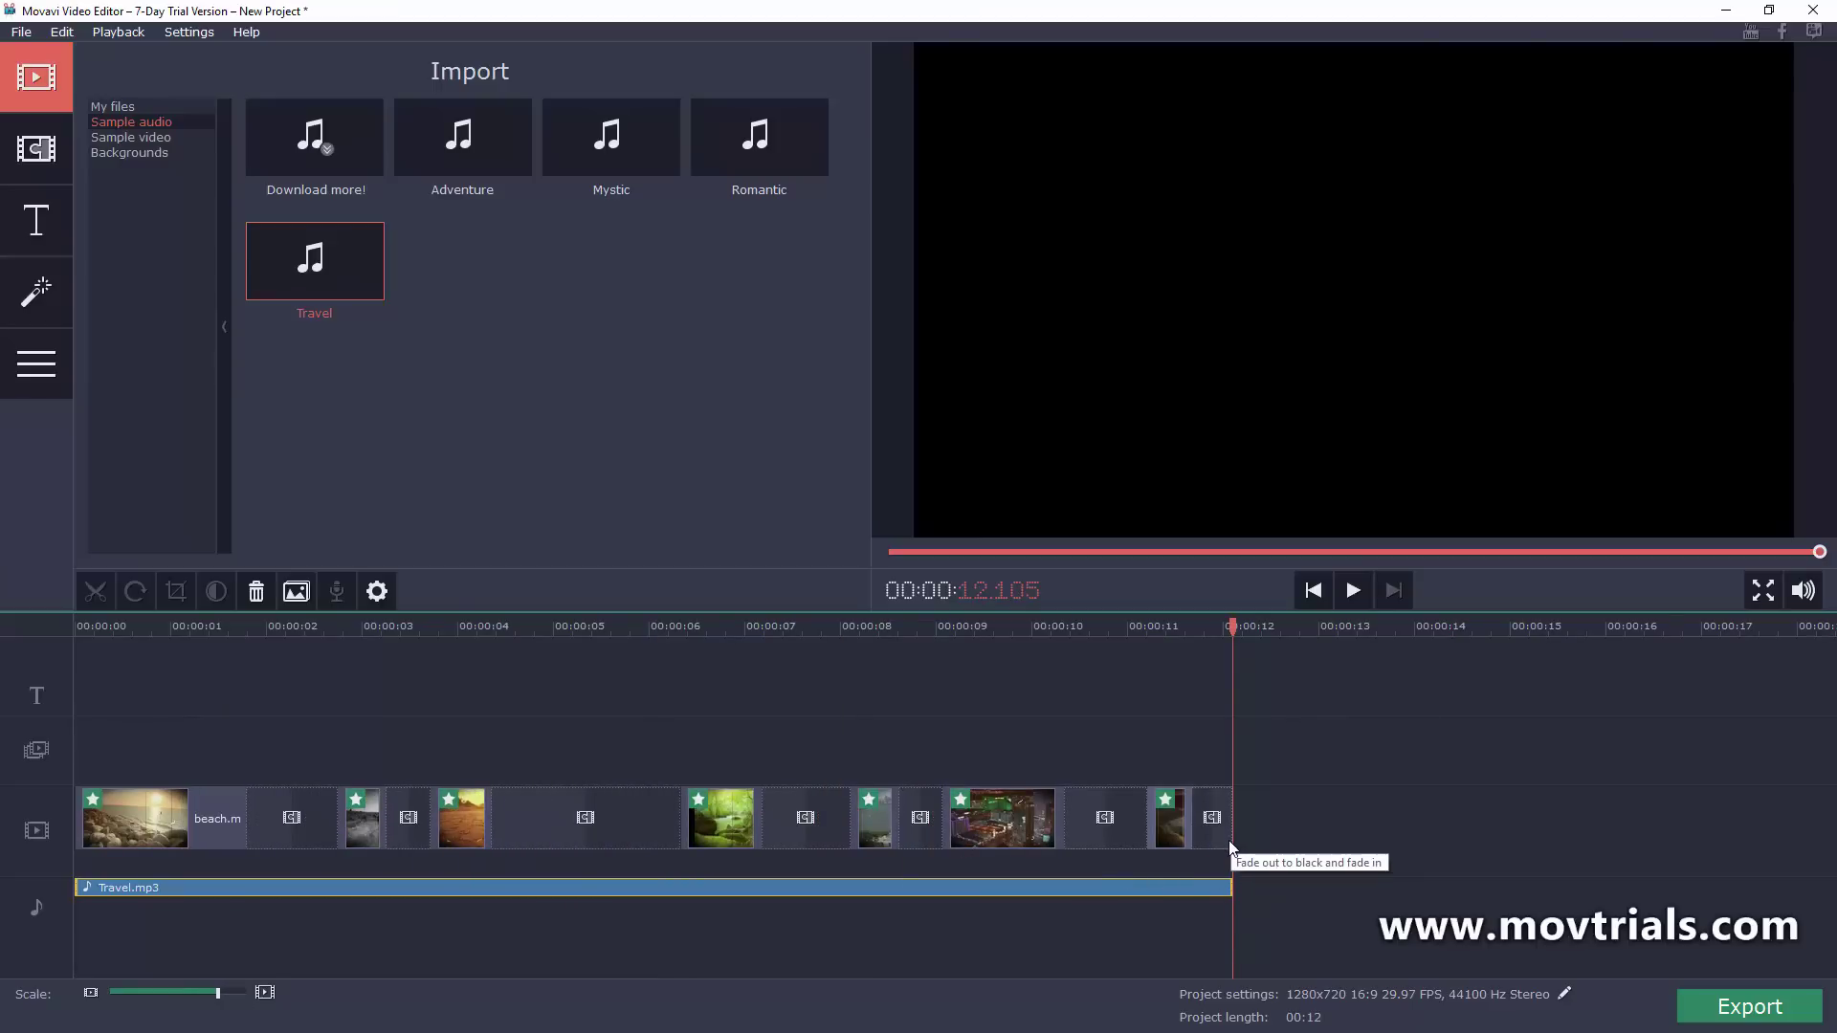
double_click(1198, 887)
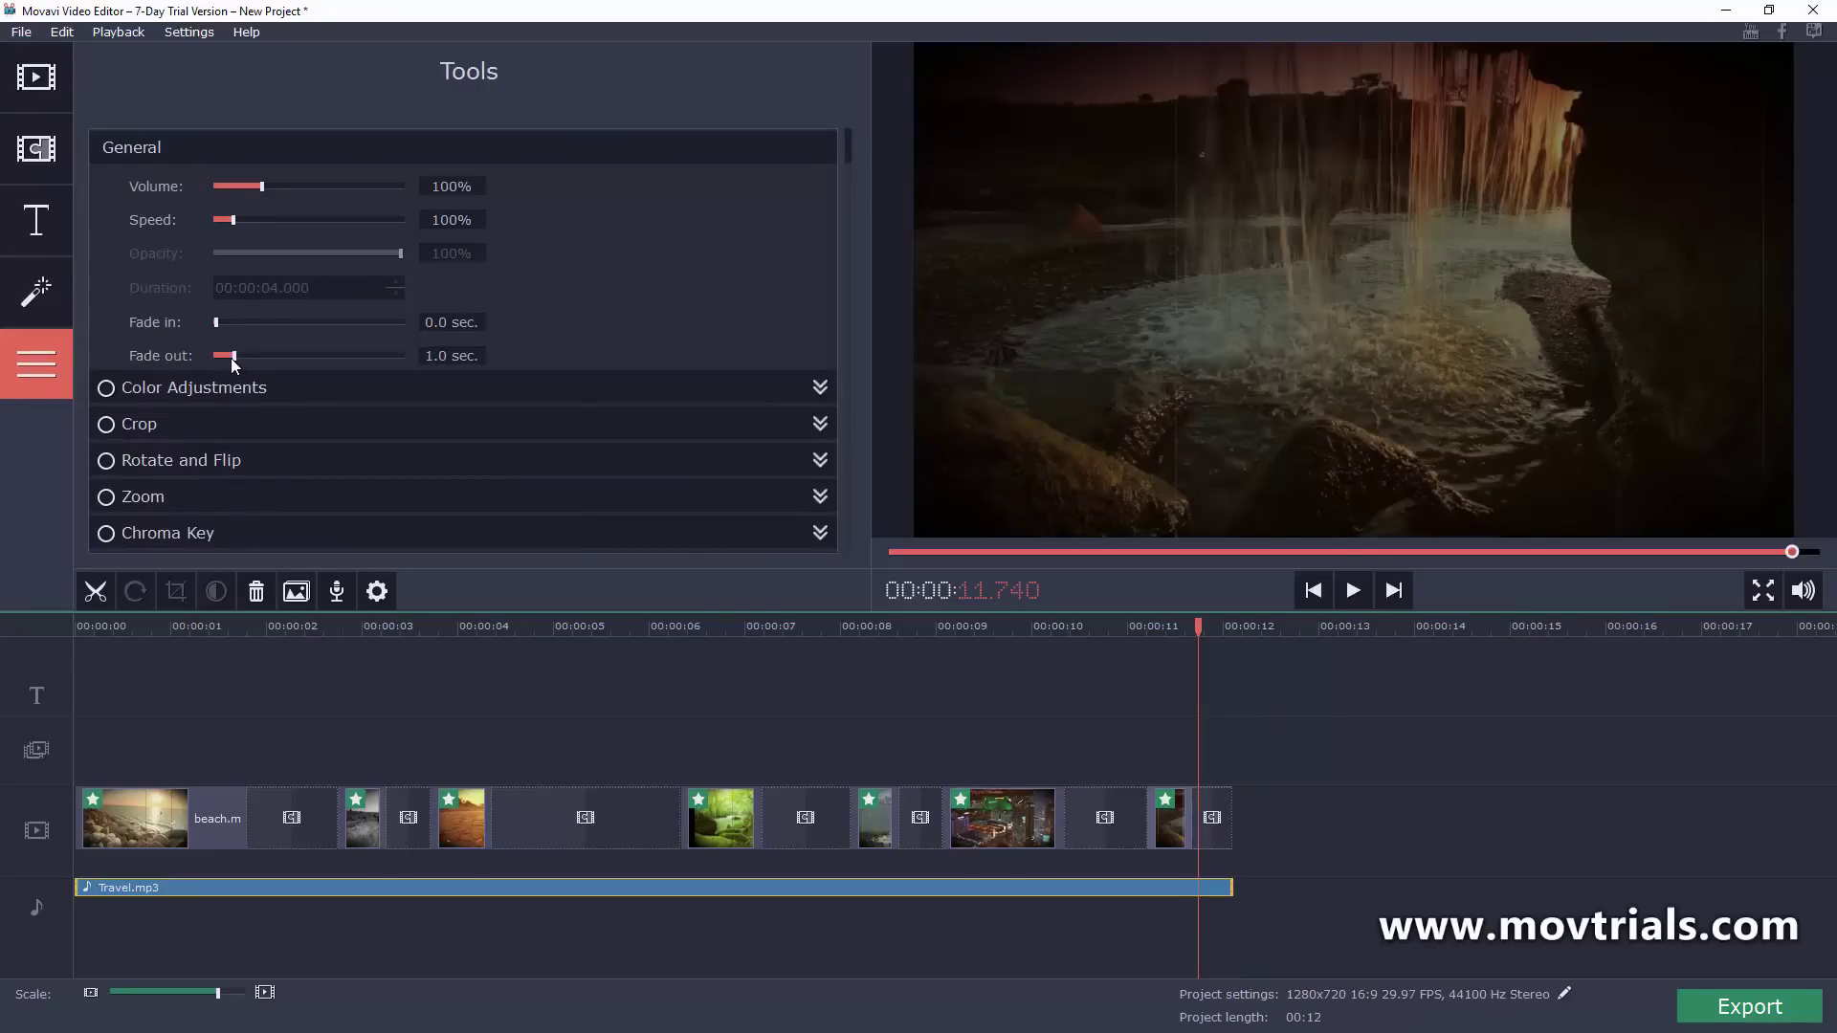
left_click_drag(232, 358, 266, 358)
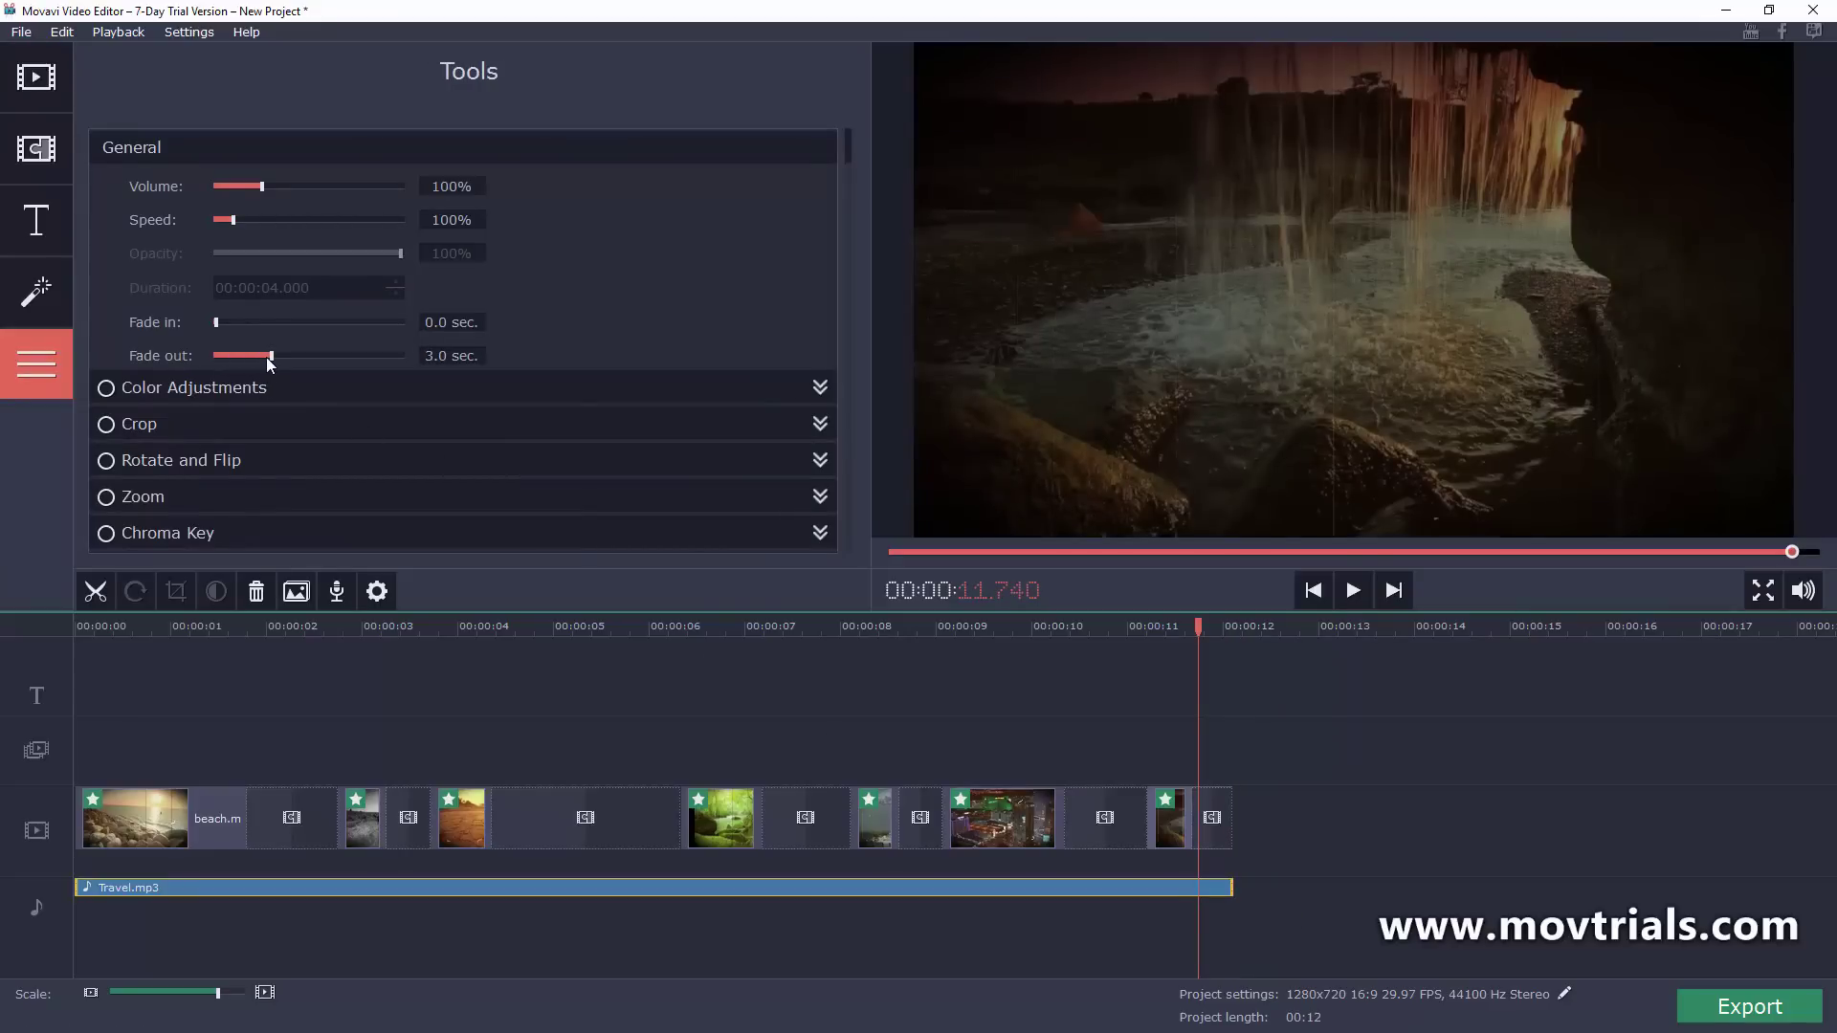
left_click(1365, 823)
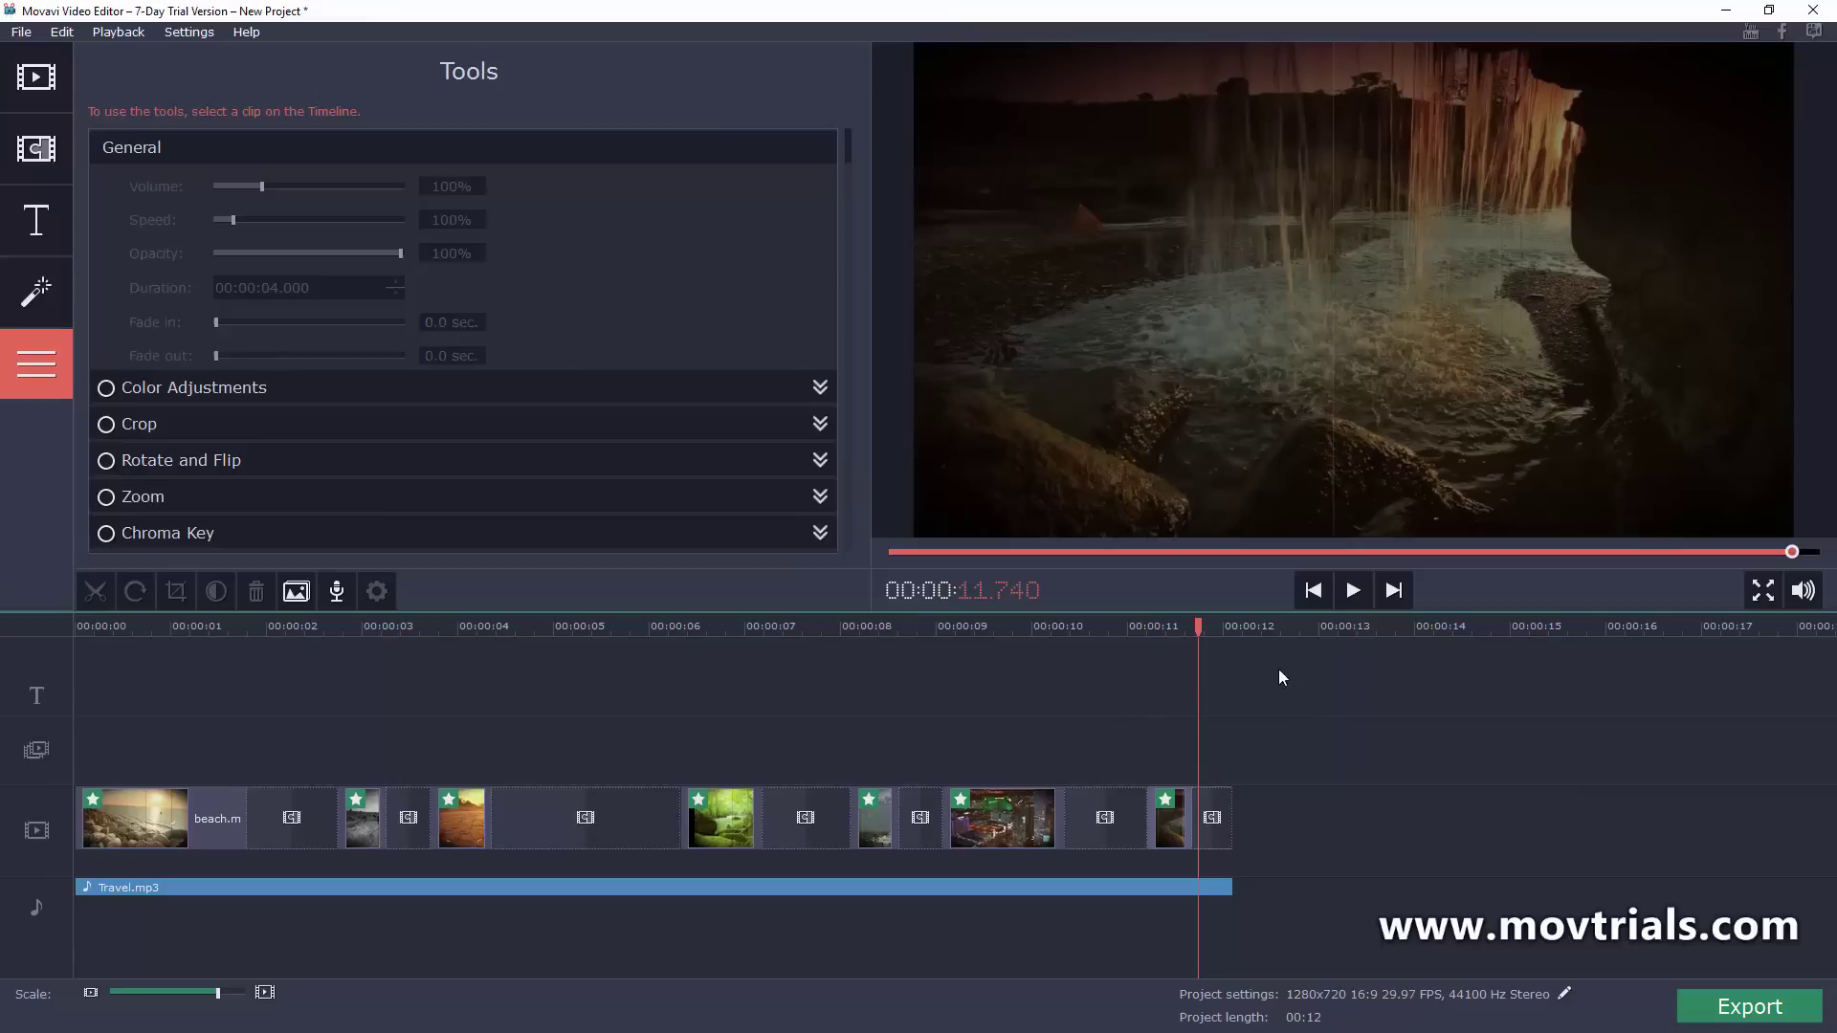
- Review the editing tools available for the beach clip, and play the desert-2.jpg clip from 00:00:03.640 to preview it
left_click_drag(1199, 627, 59, 625)
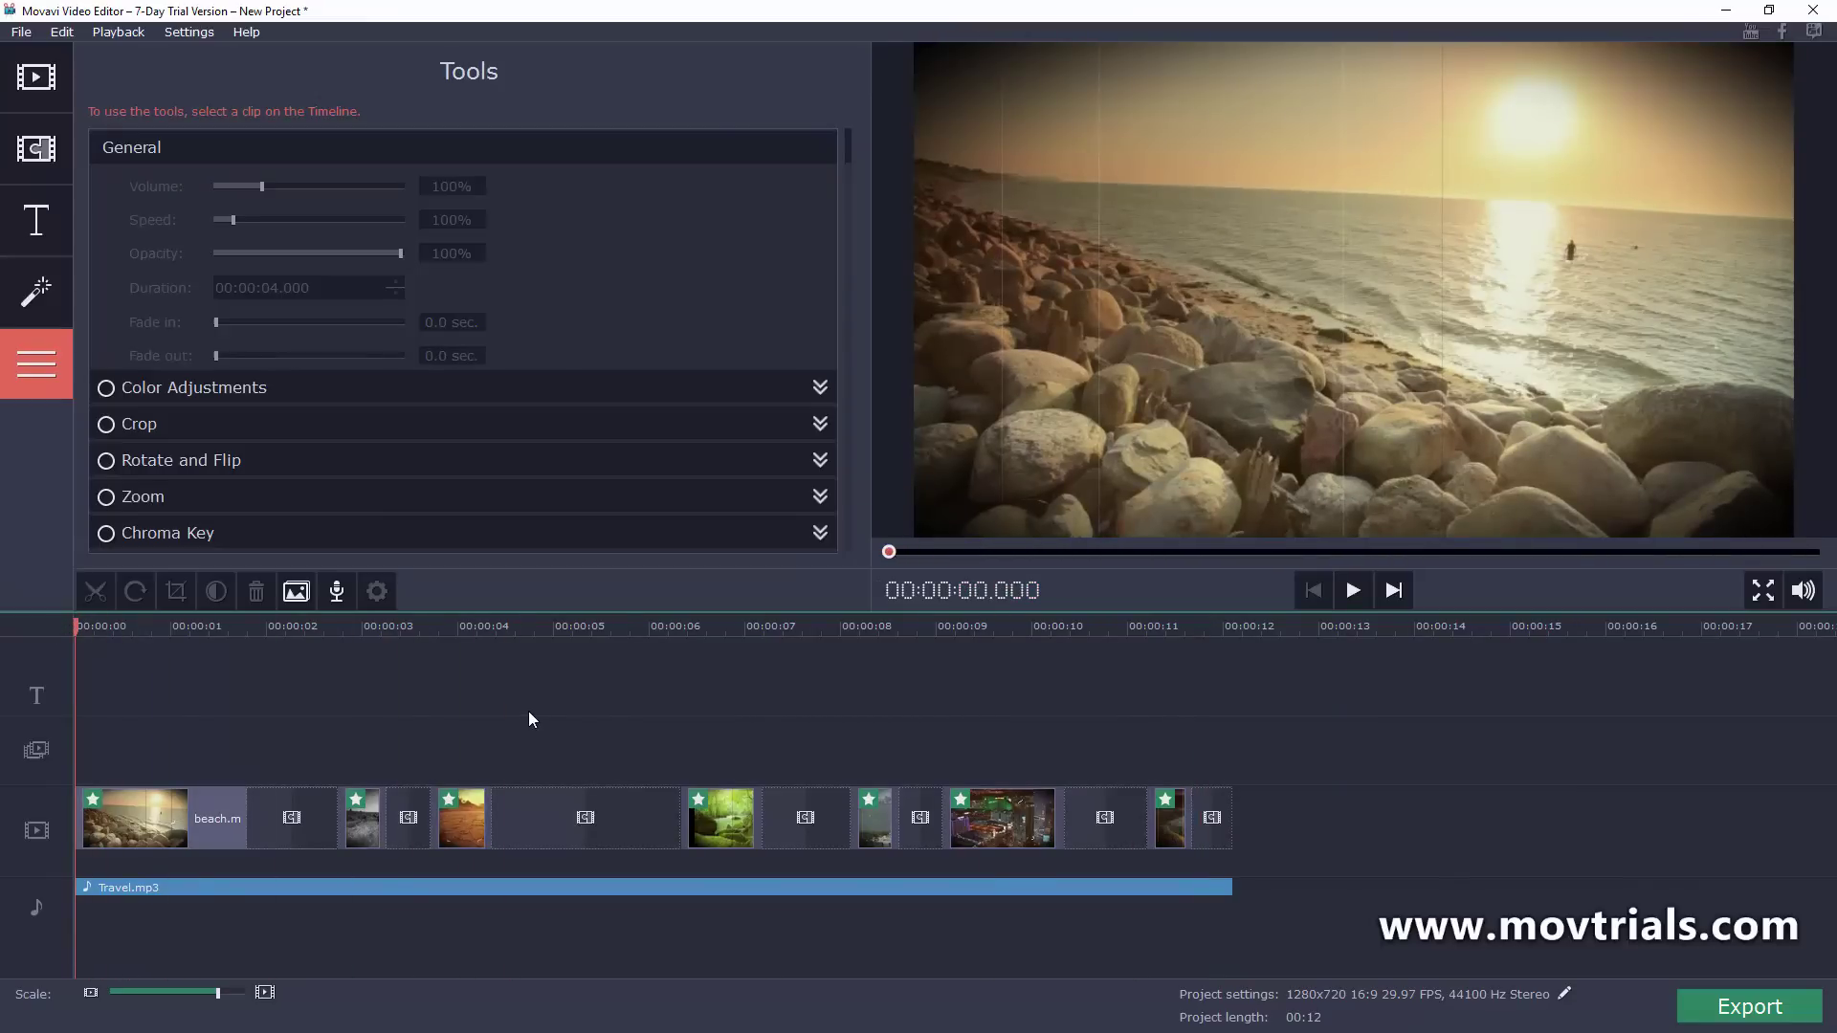
left_click(140, 812)
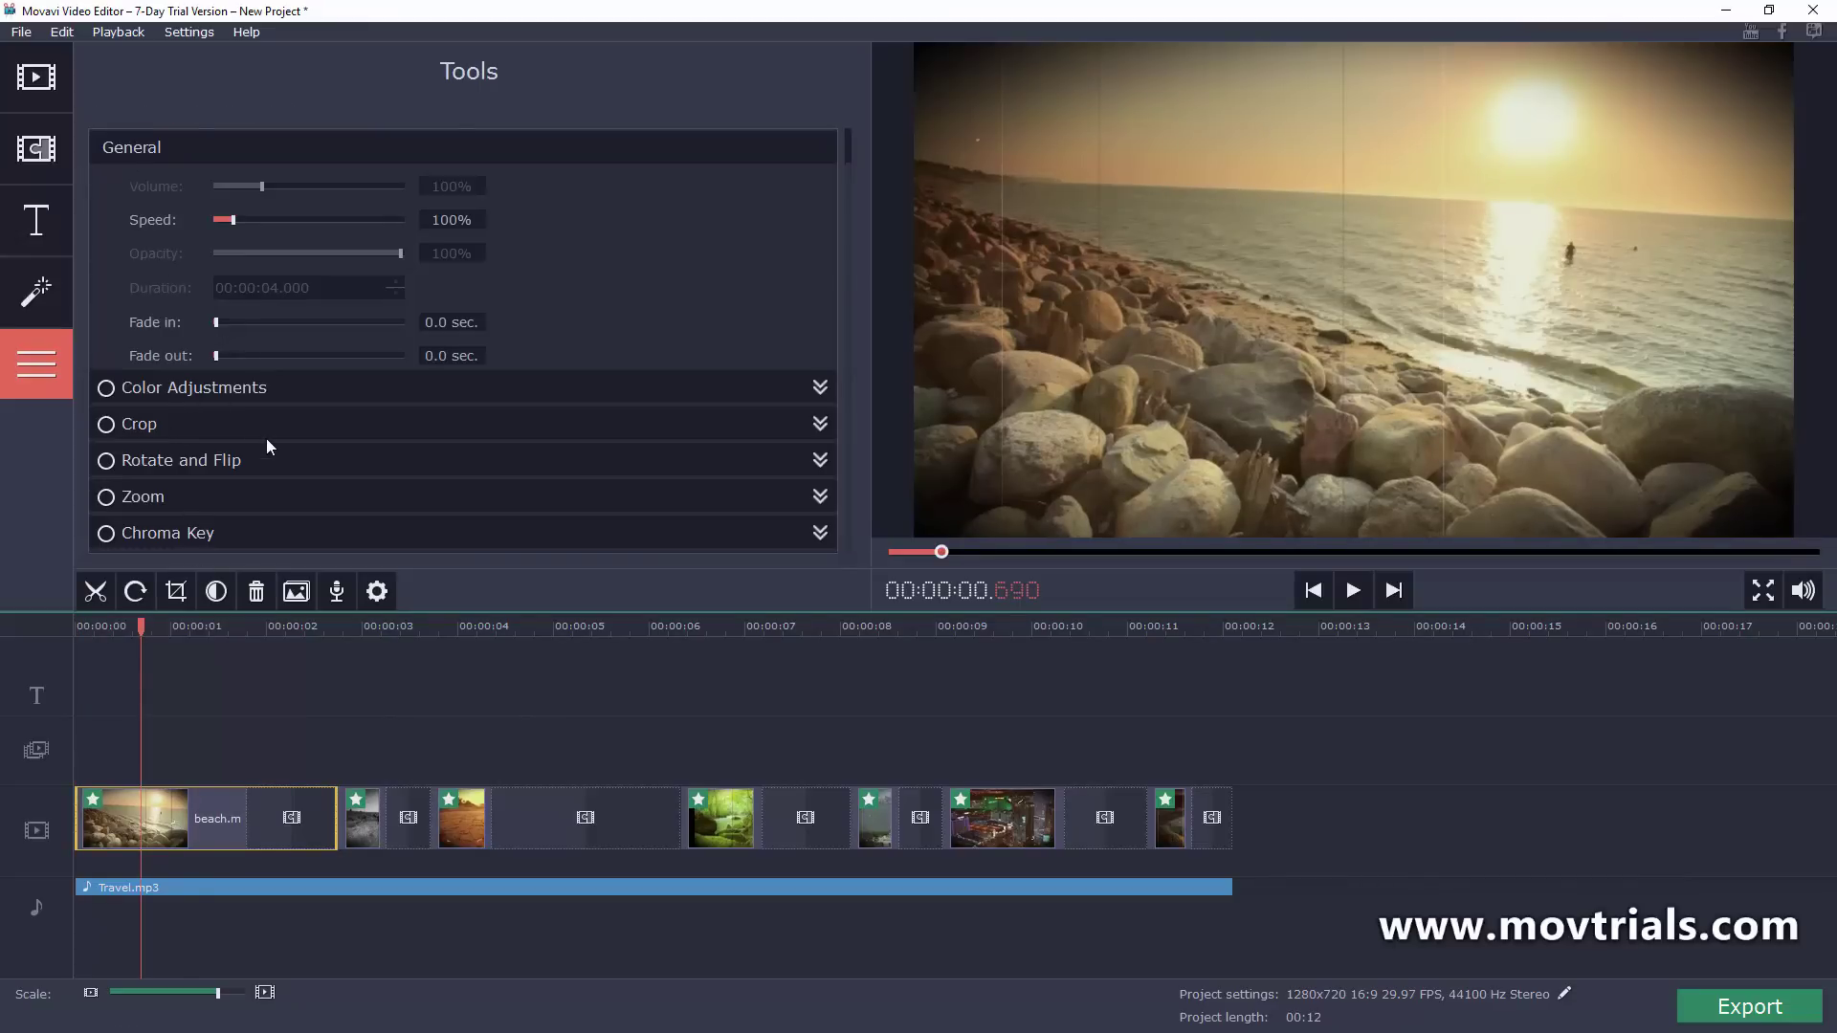
scroll(267, 444, "down", 2)
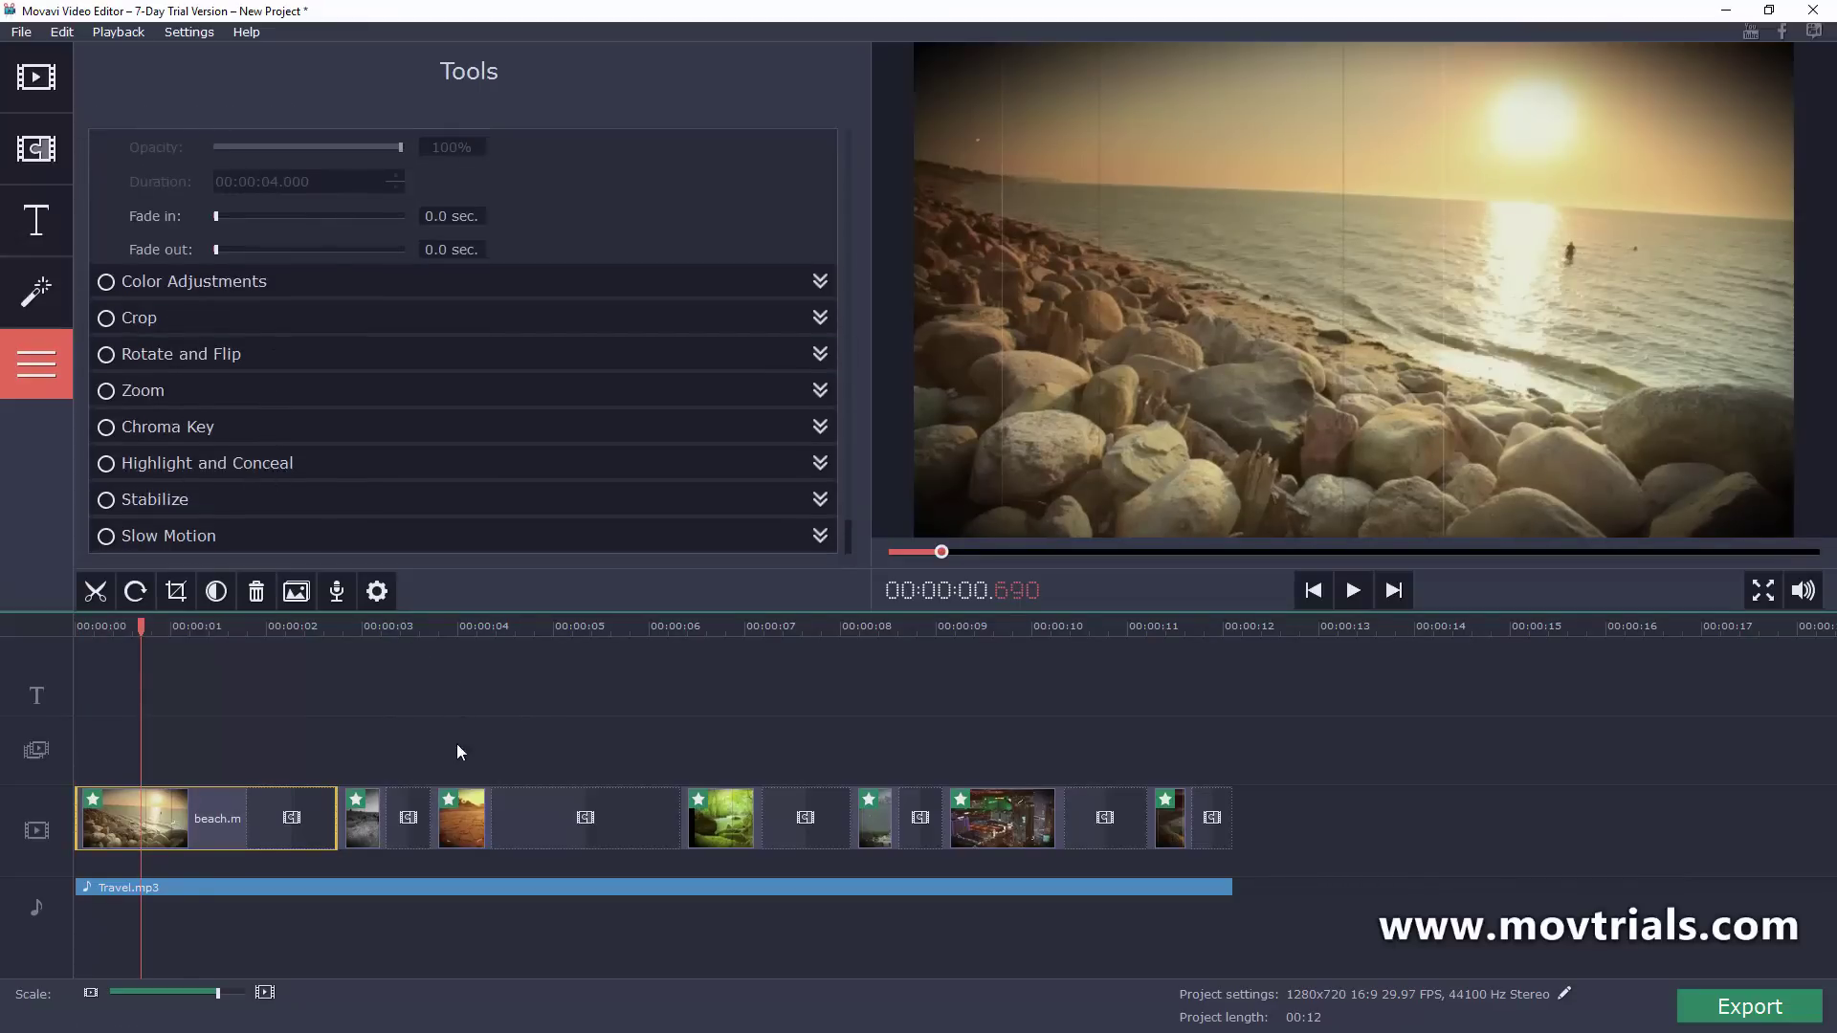
left_click(473, 822)
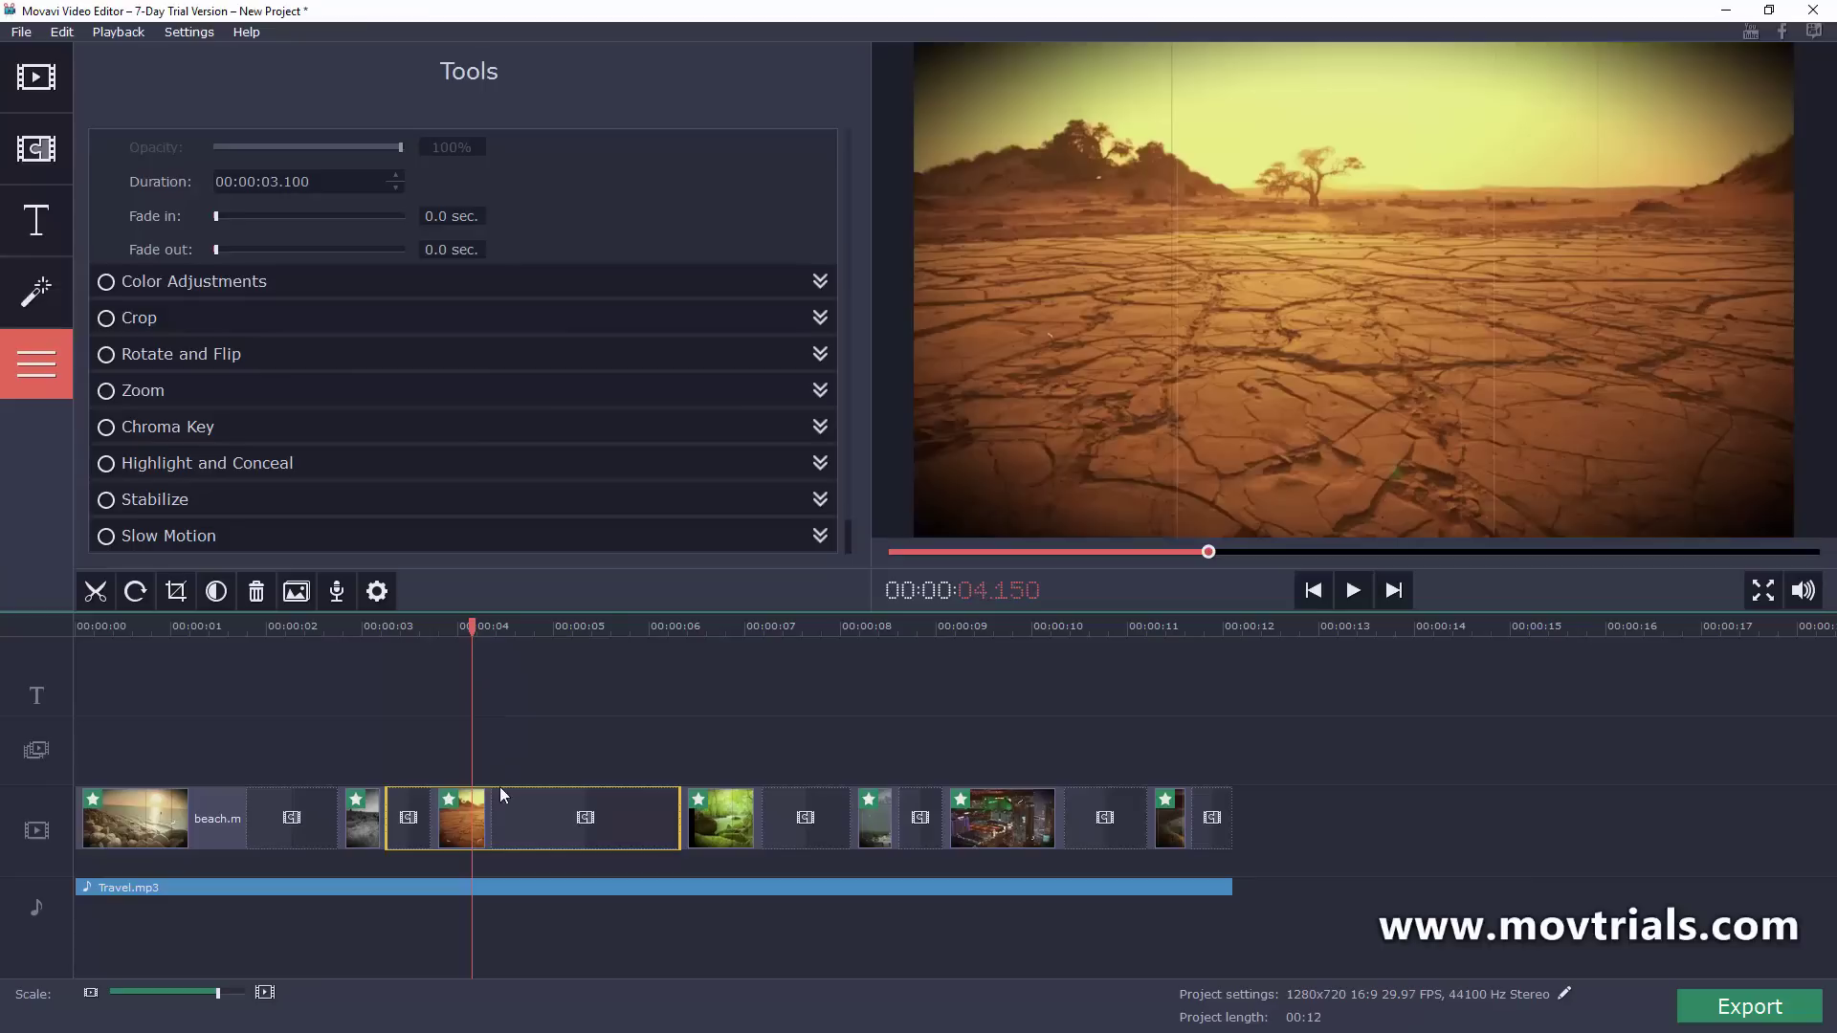
left_click_drag(472, 626, 424, 626)
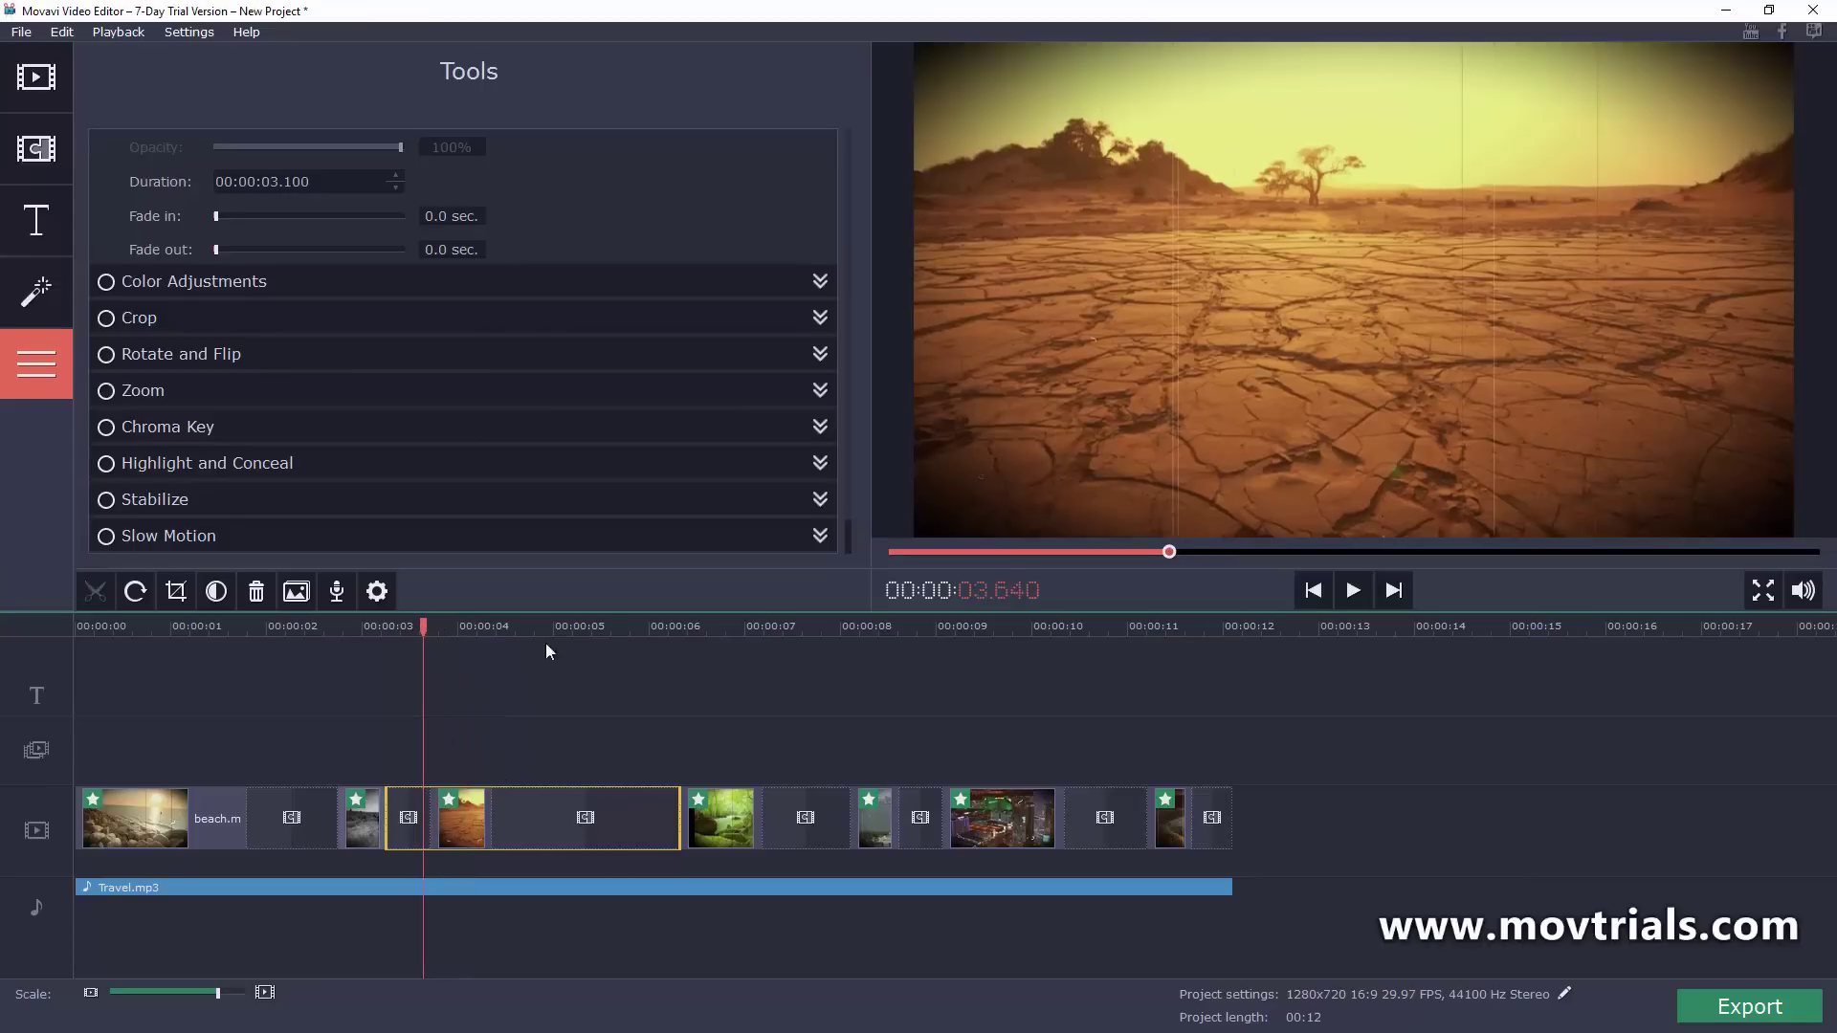
left_click(1352, 590)
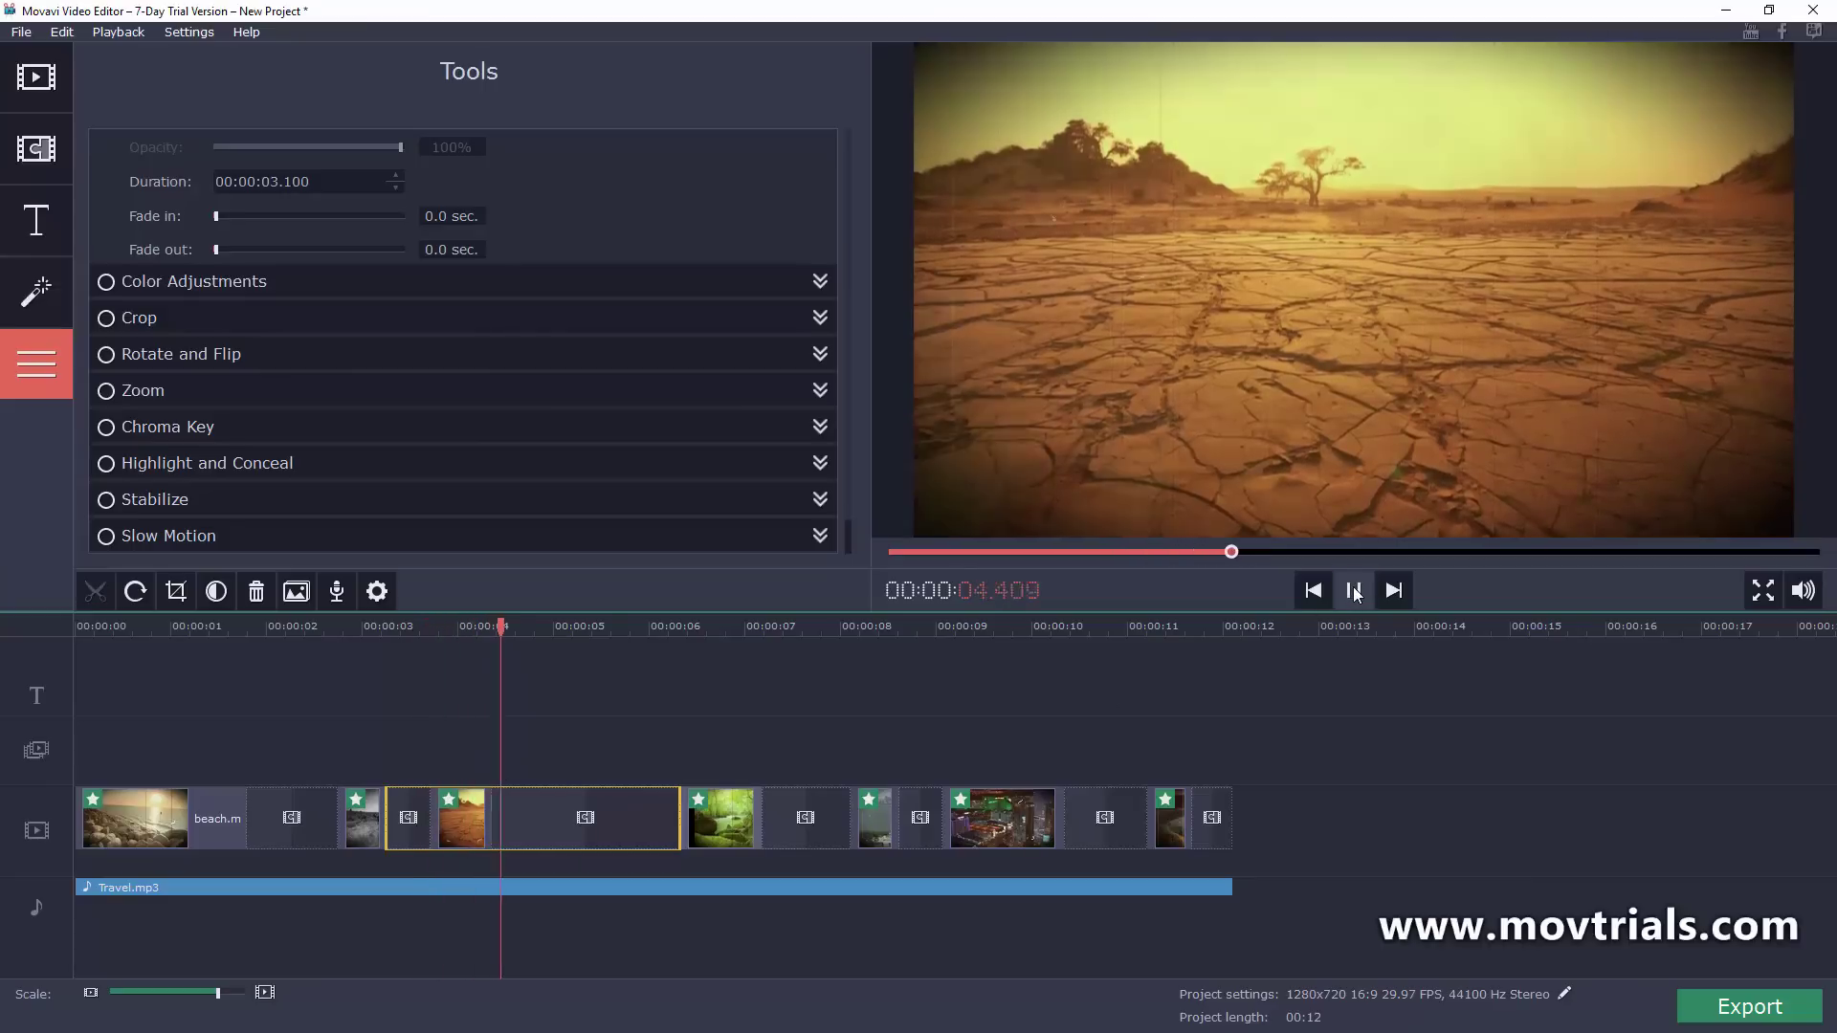
left_click(1352, 590)
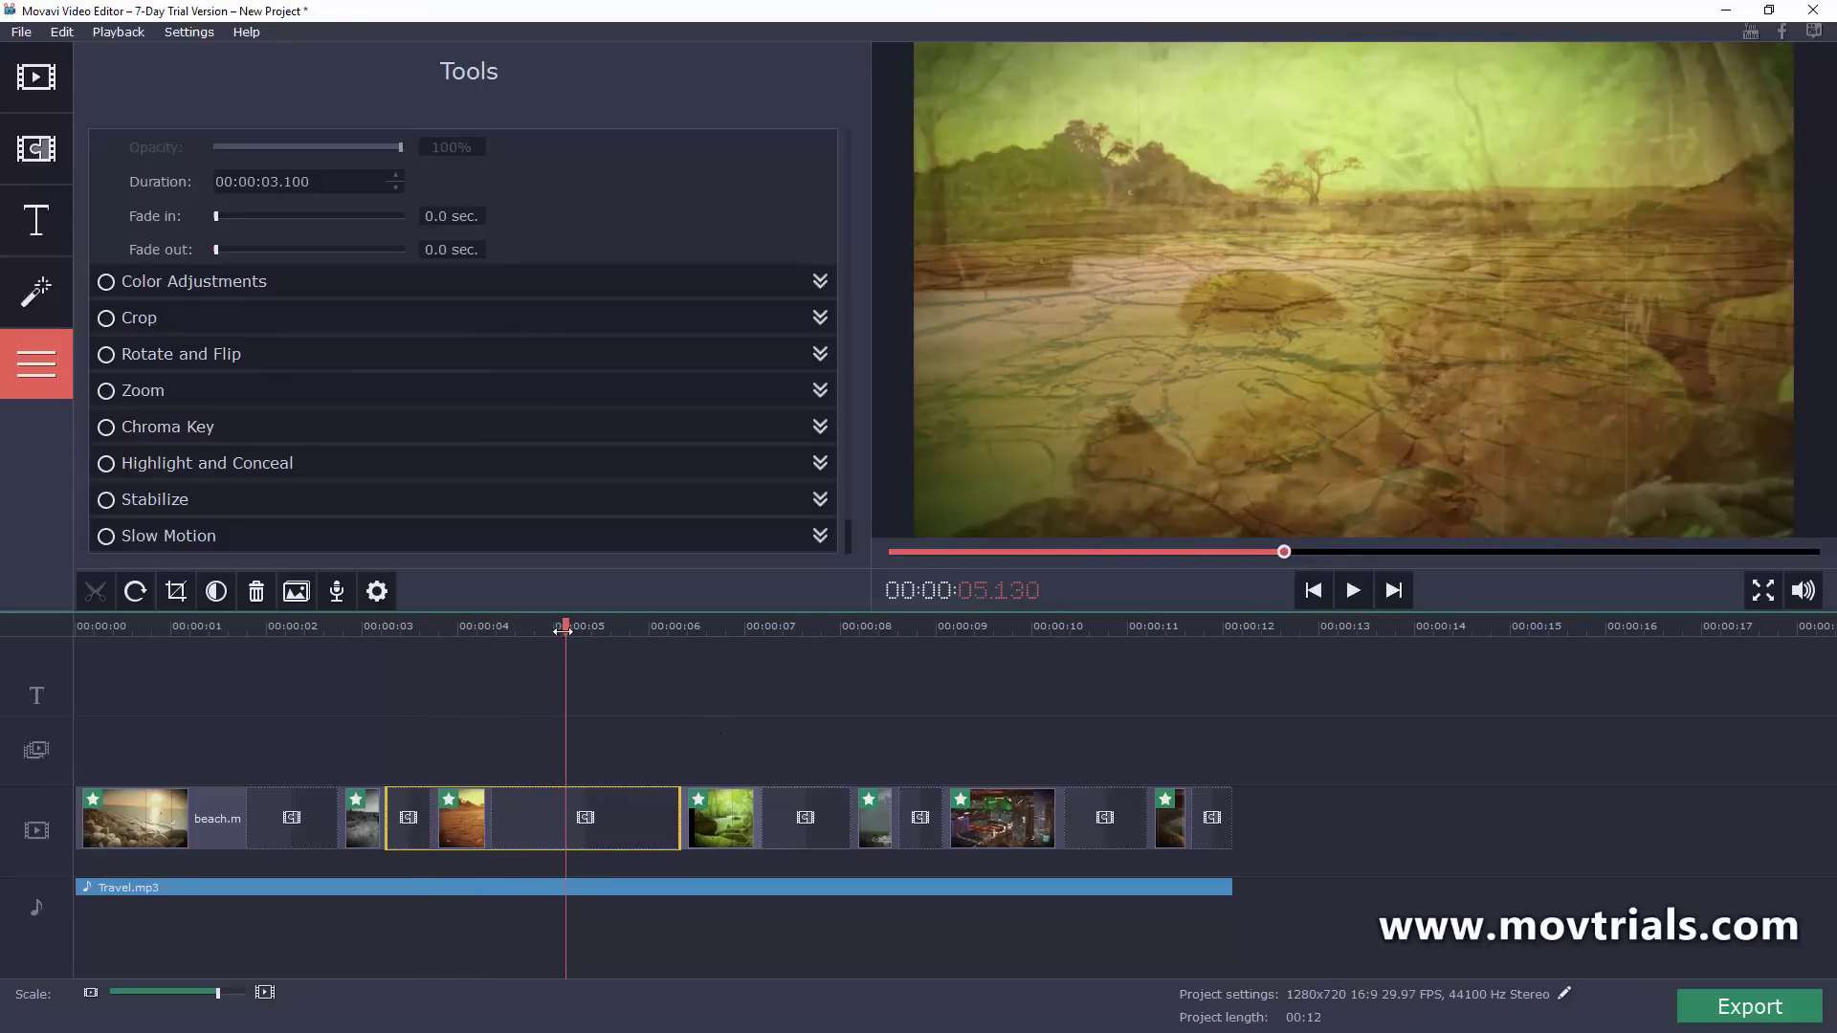
left_click_drag(568, 627, 443, 626)
- Review the zoom and pan presets available for the desert-2.jpg clip
left_click(449, 832)
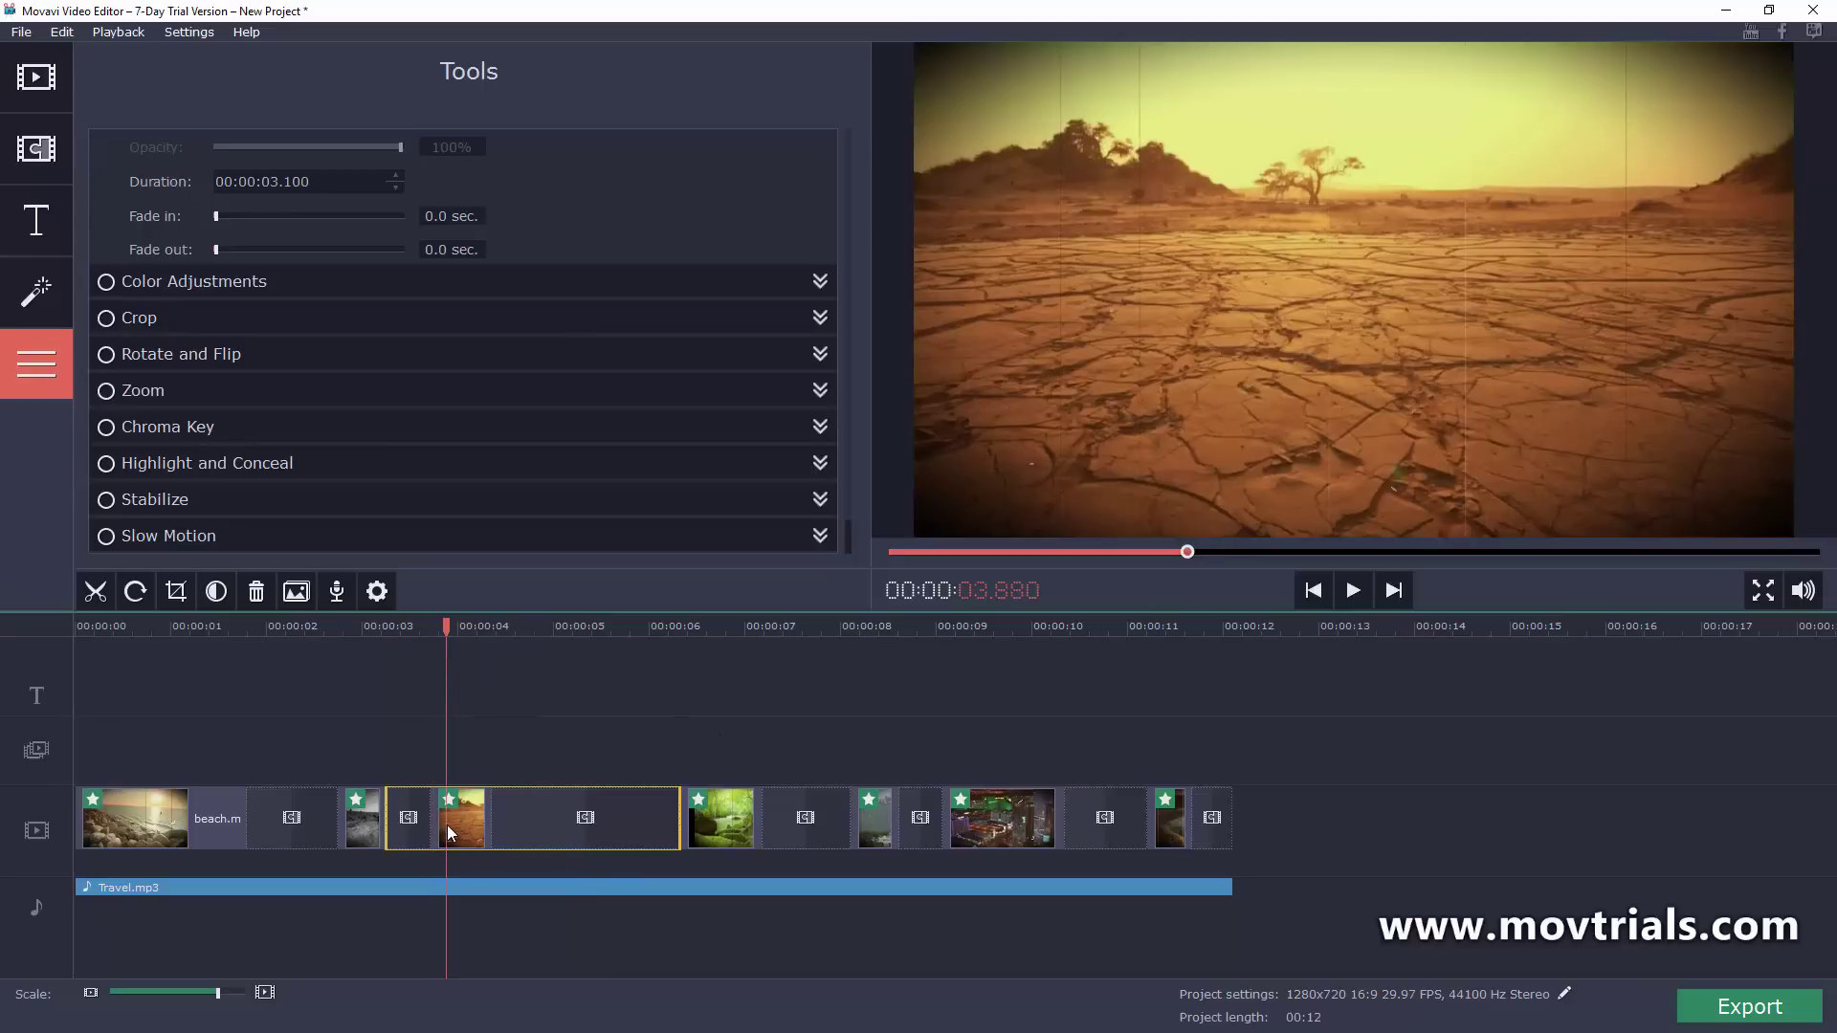
left_click(462, 819)
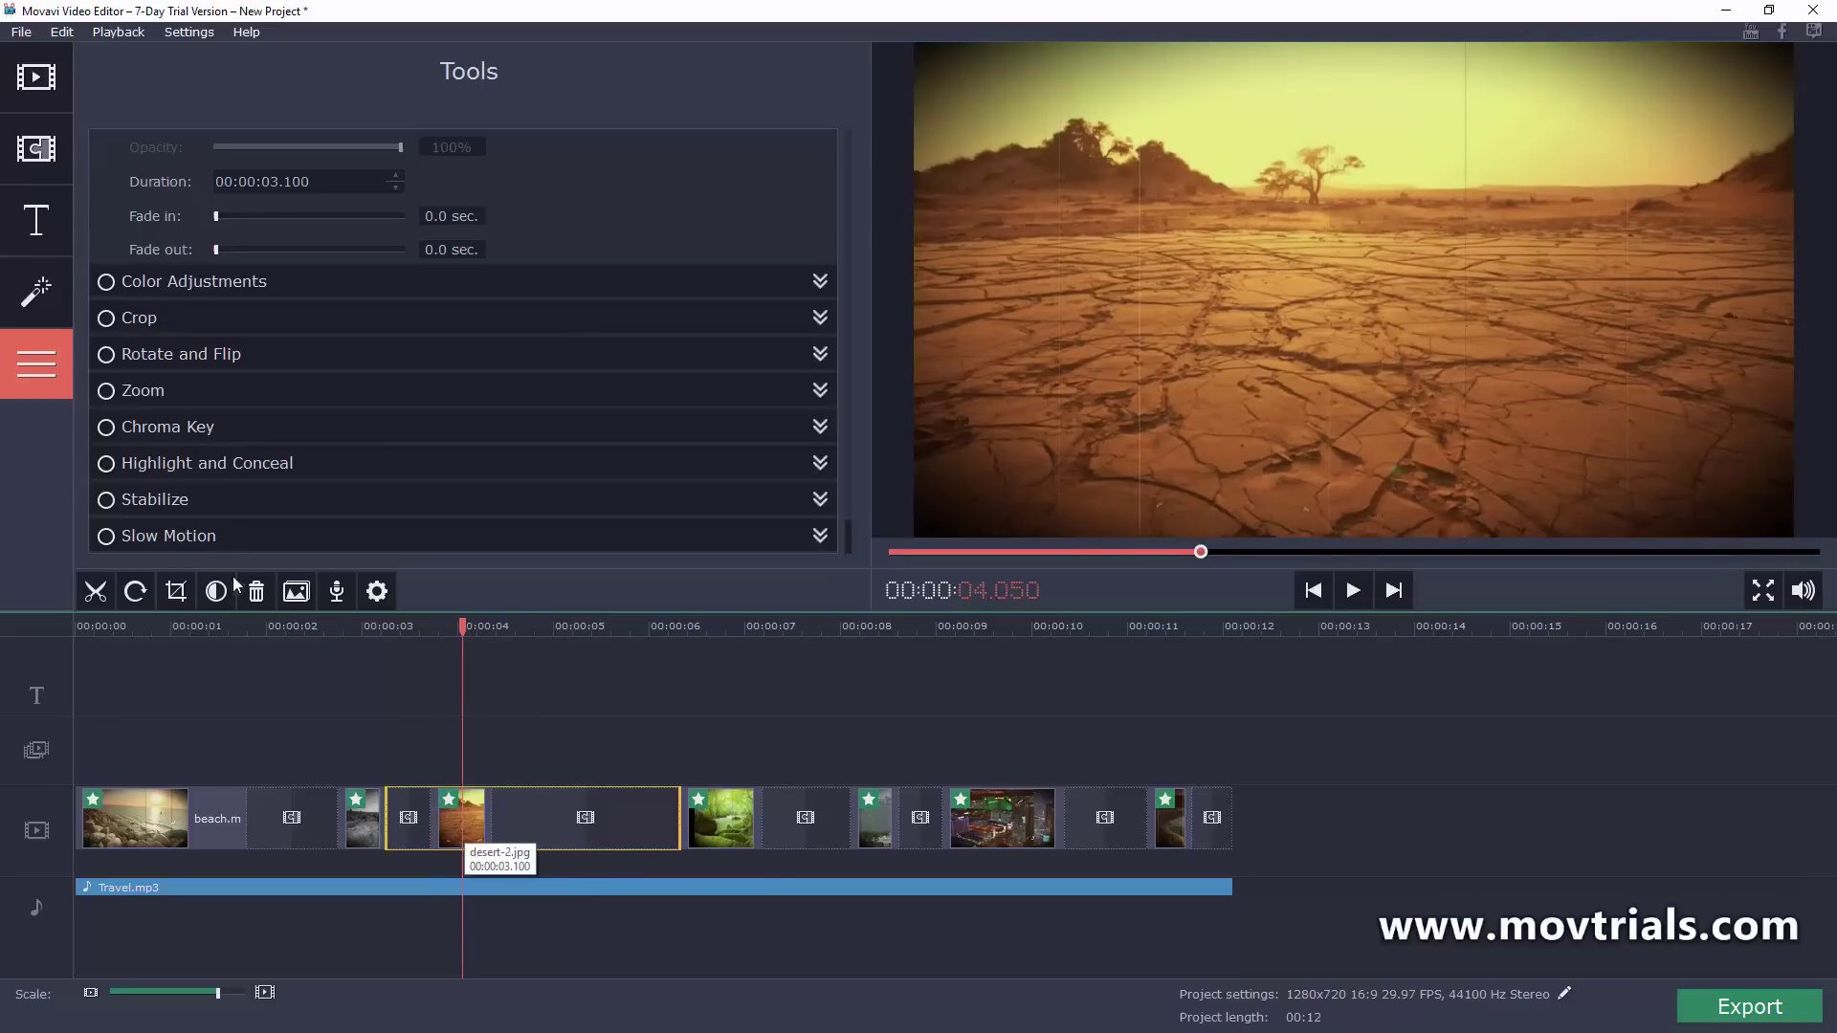
left_click(153, 392)
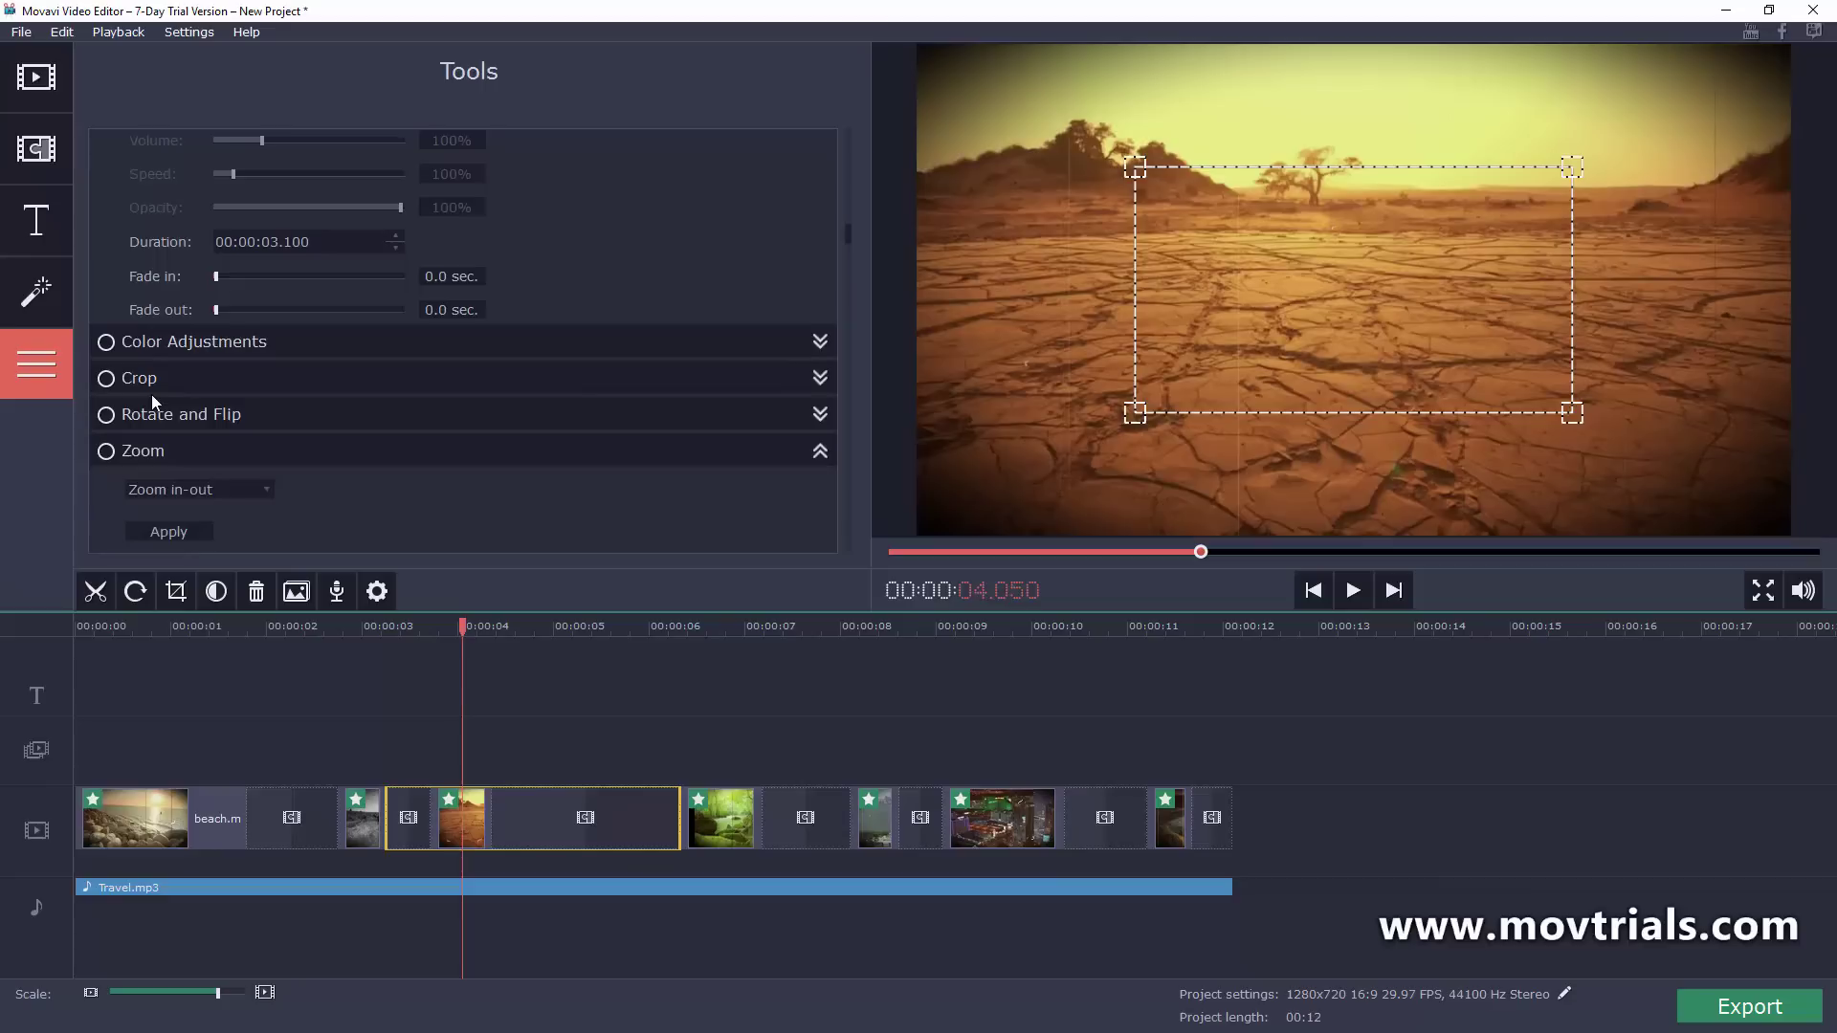
left_click(254, 492)
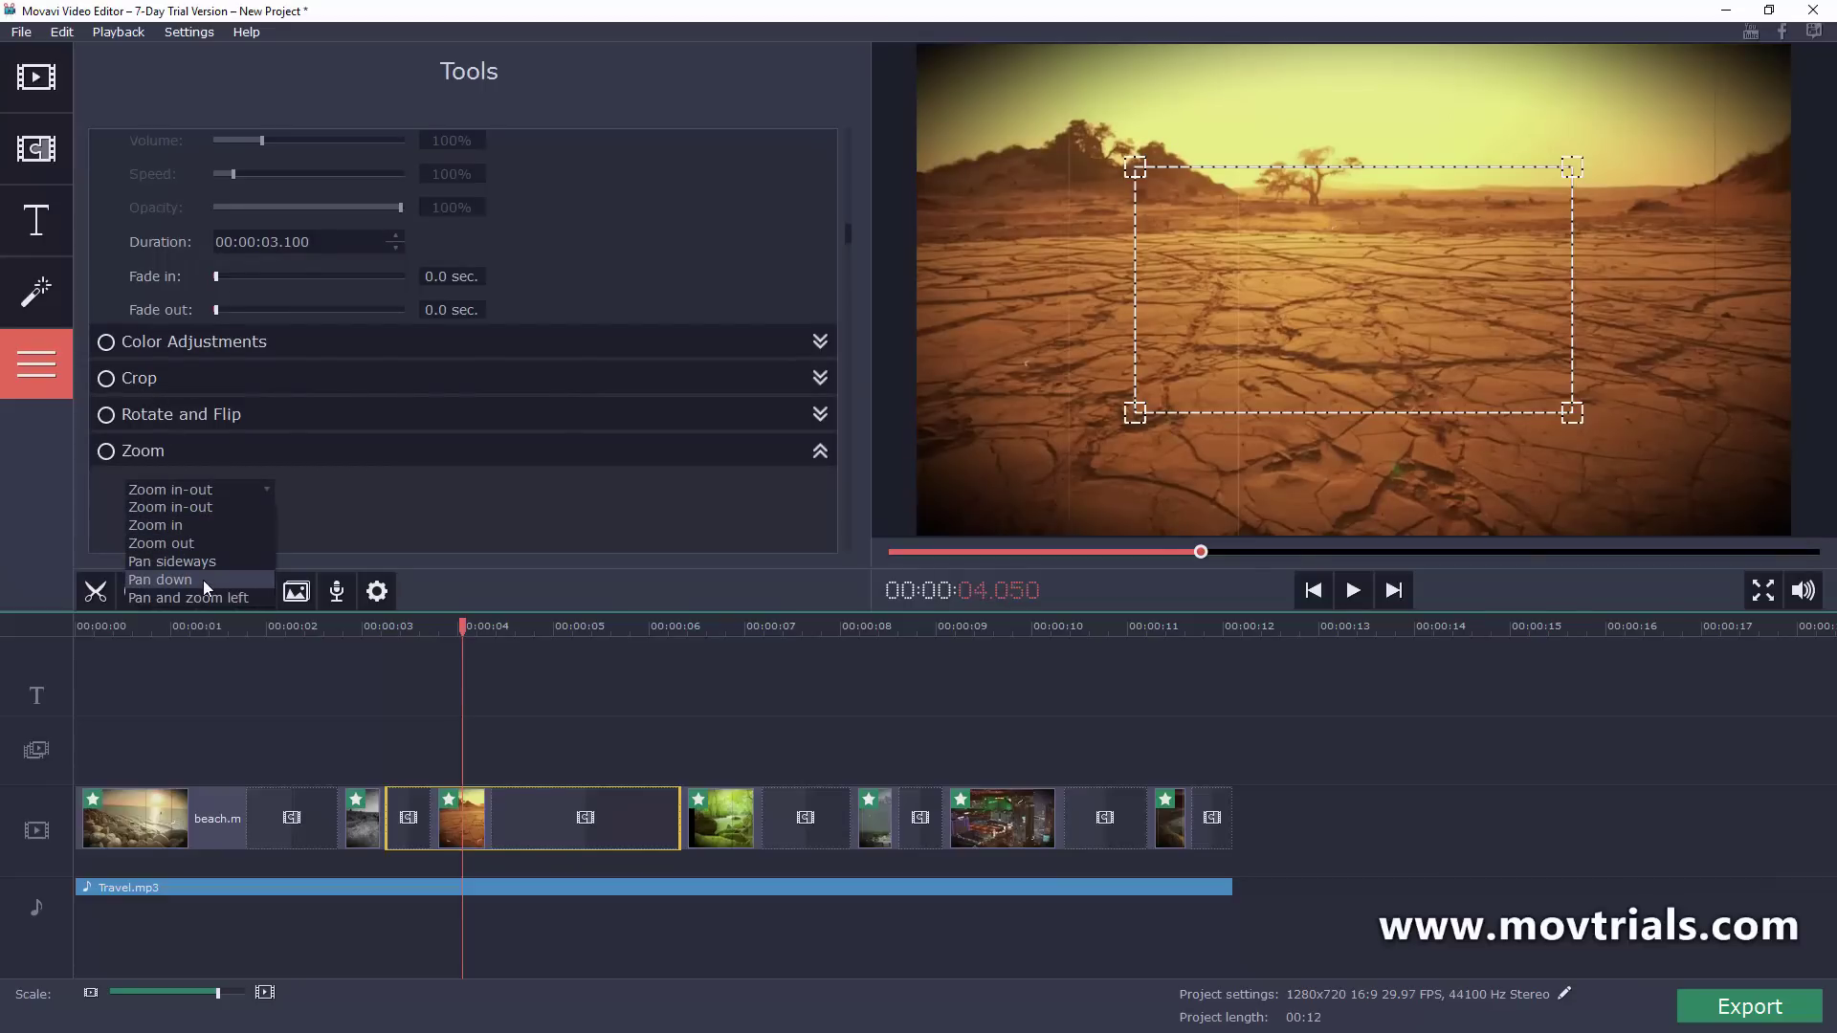
key("Escape")
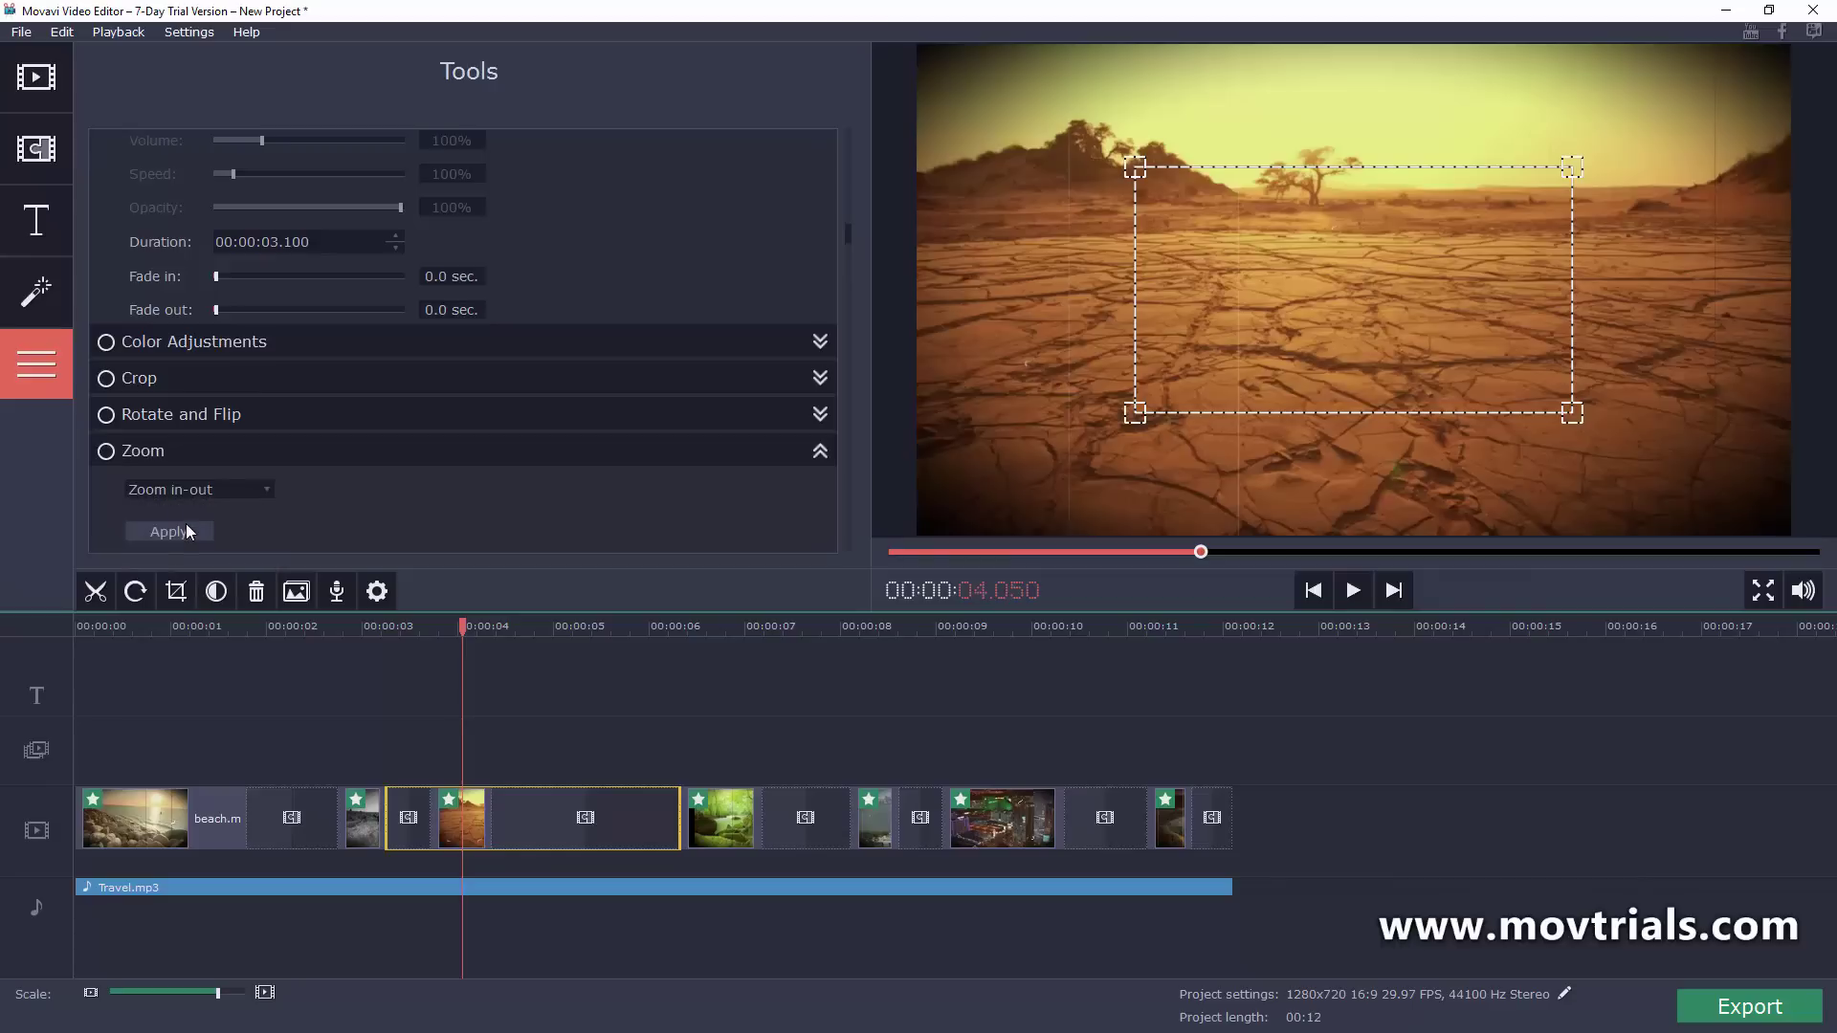
- Apply the Zoom out effect to the green forest river clip
left_click(722, 818)
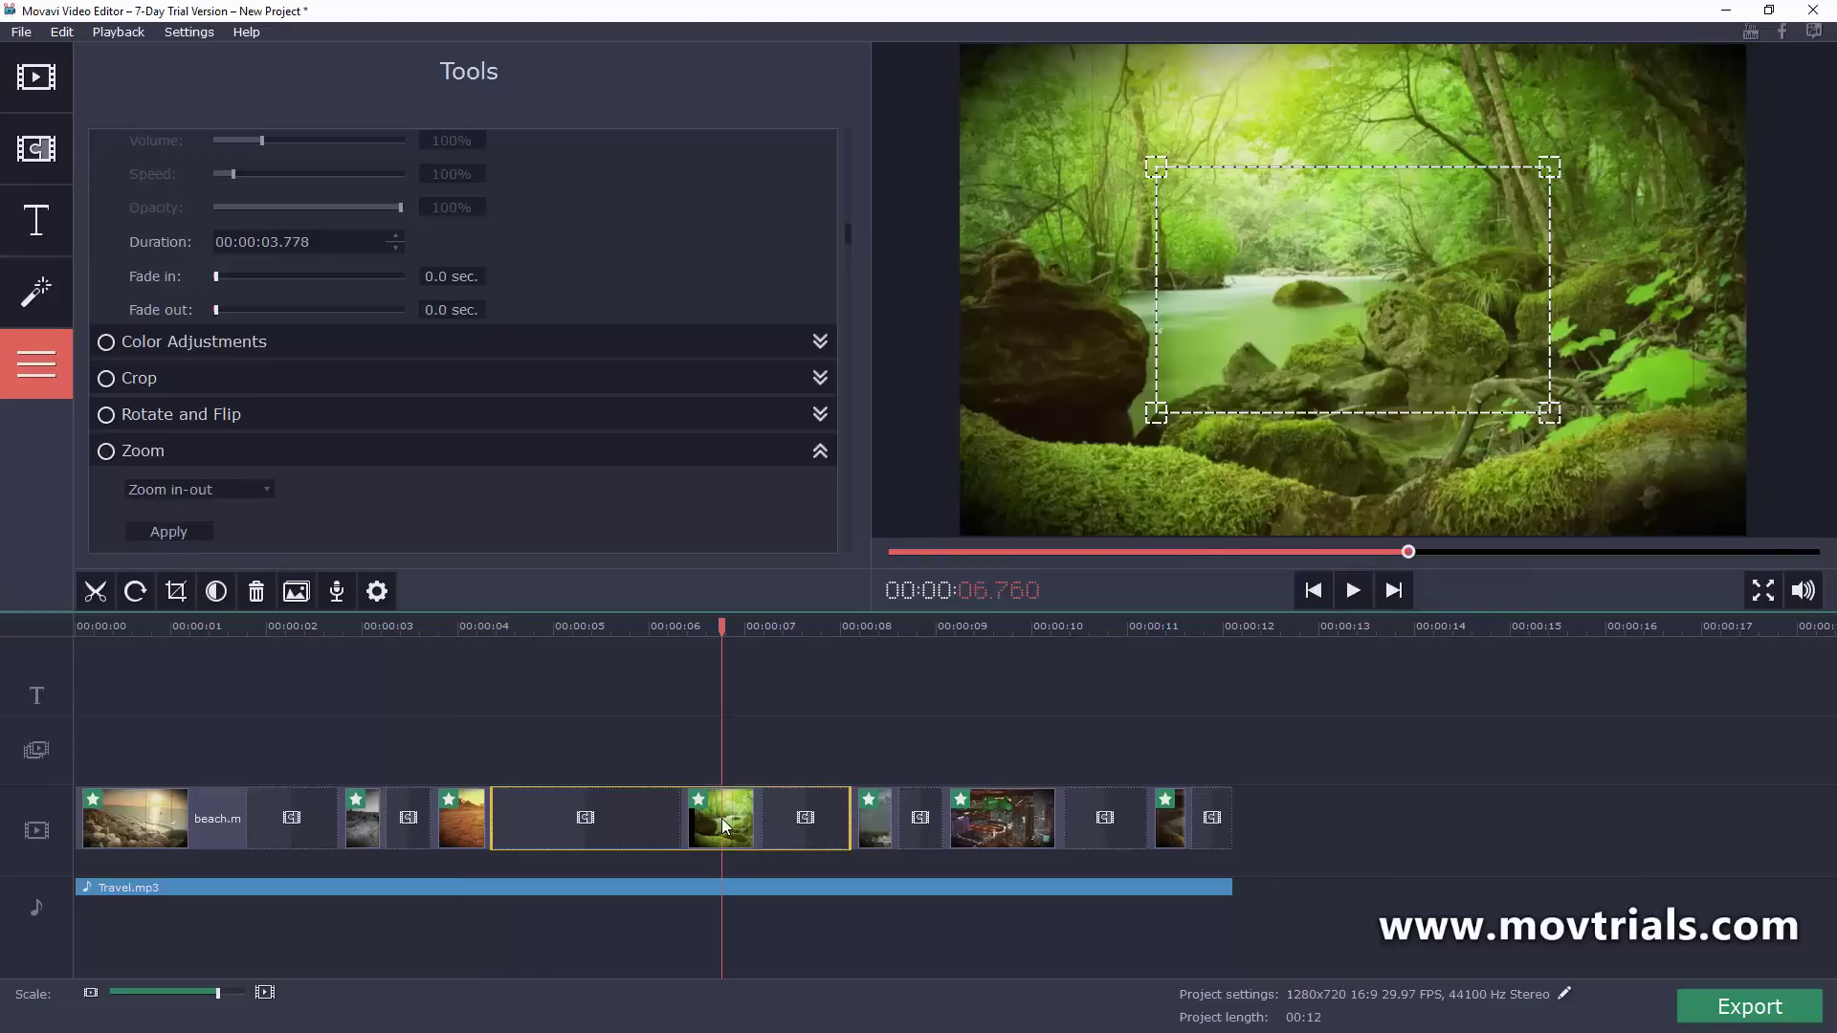
left_click(211, 489)
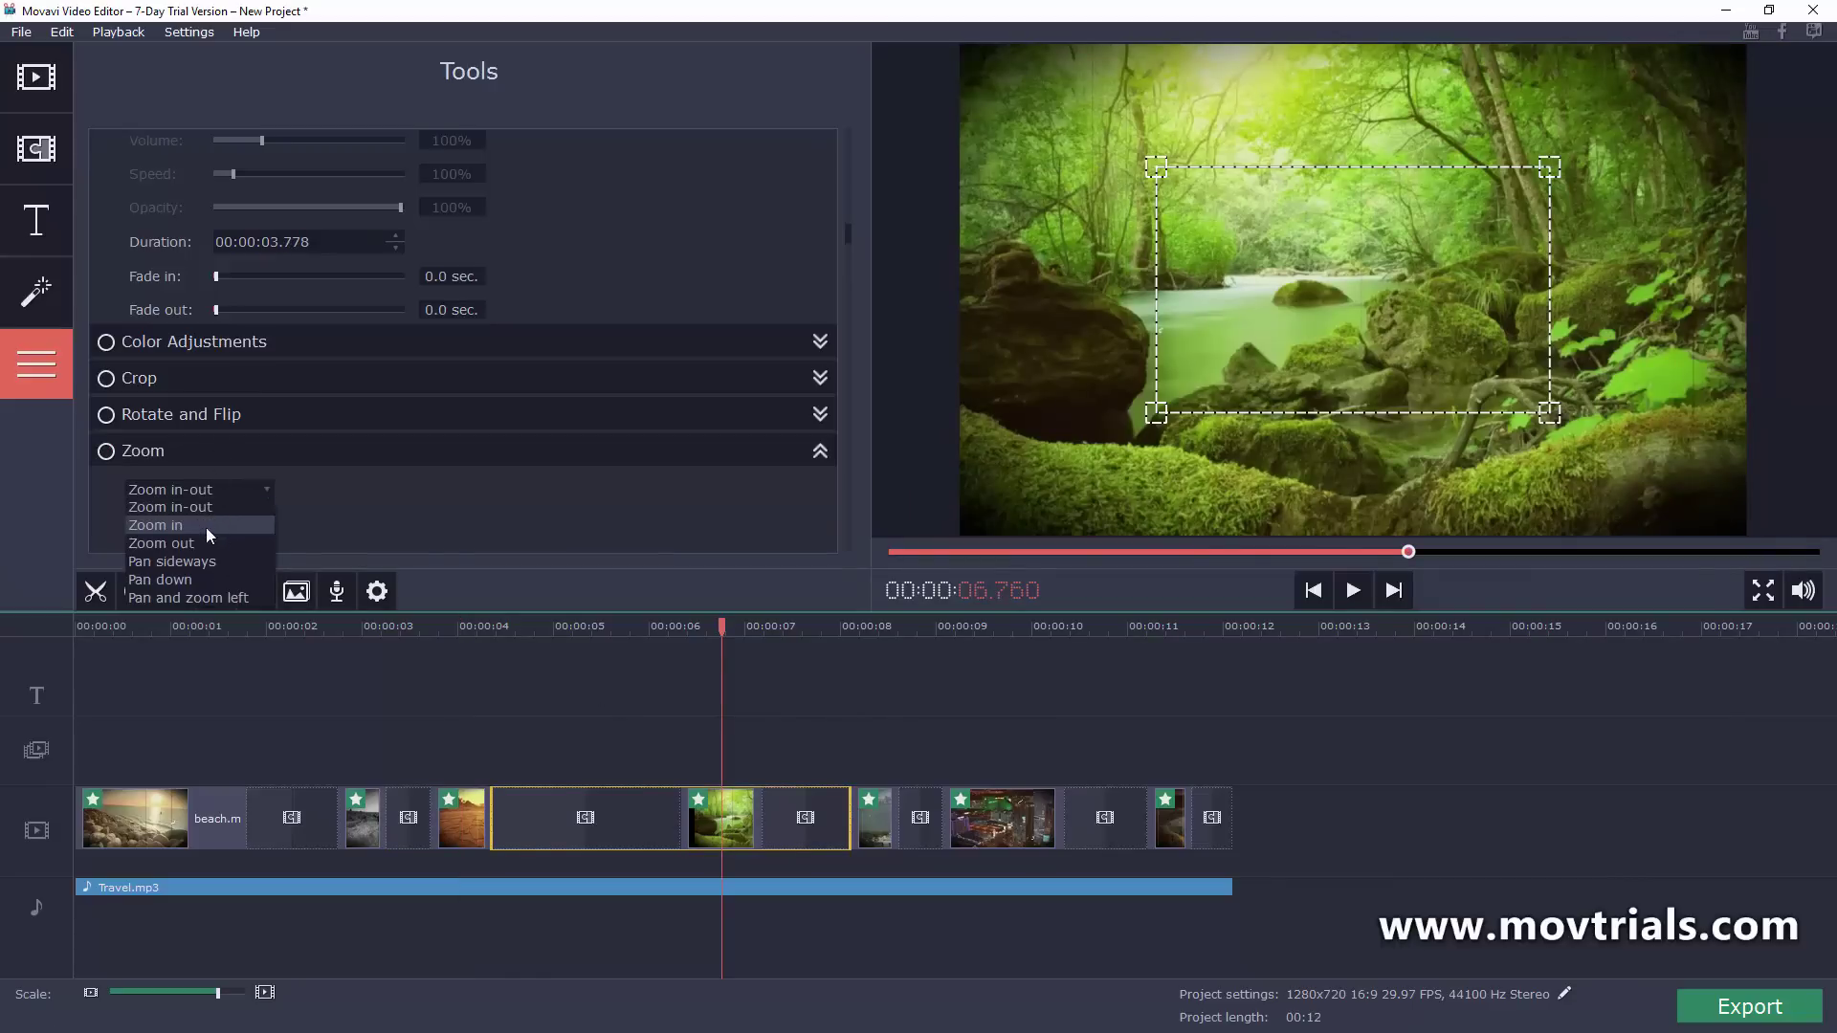
left_click(202, 538)
left_click(203, 537)
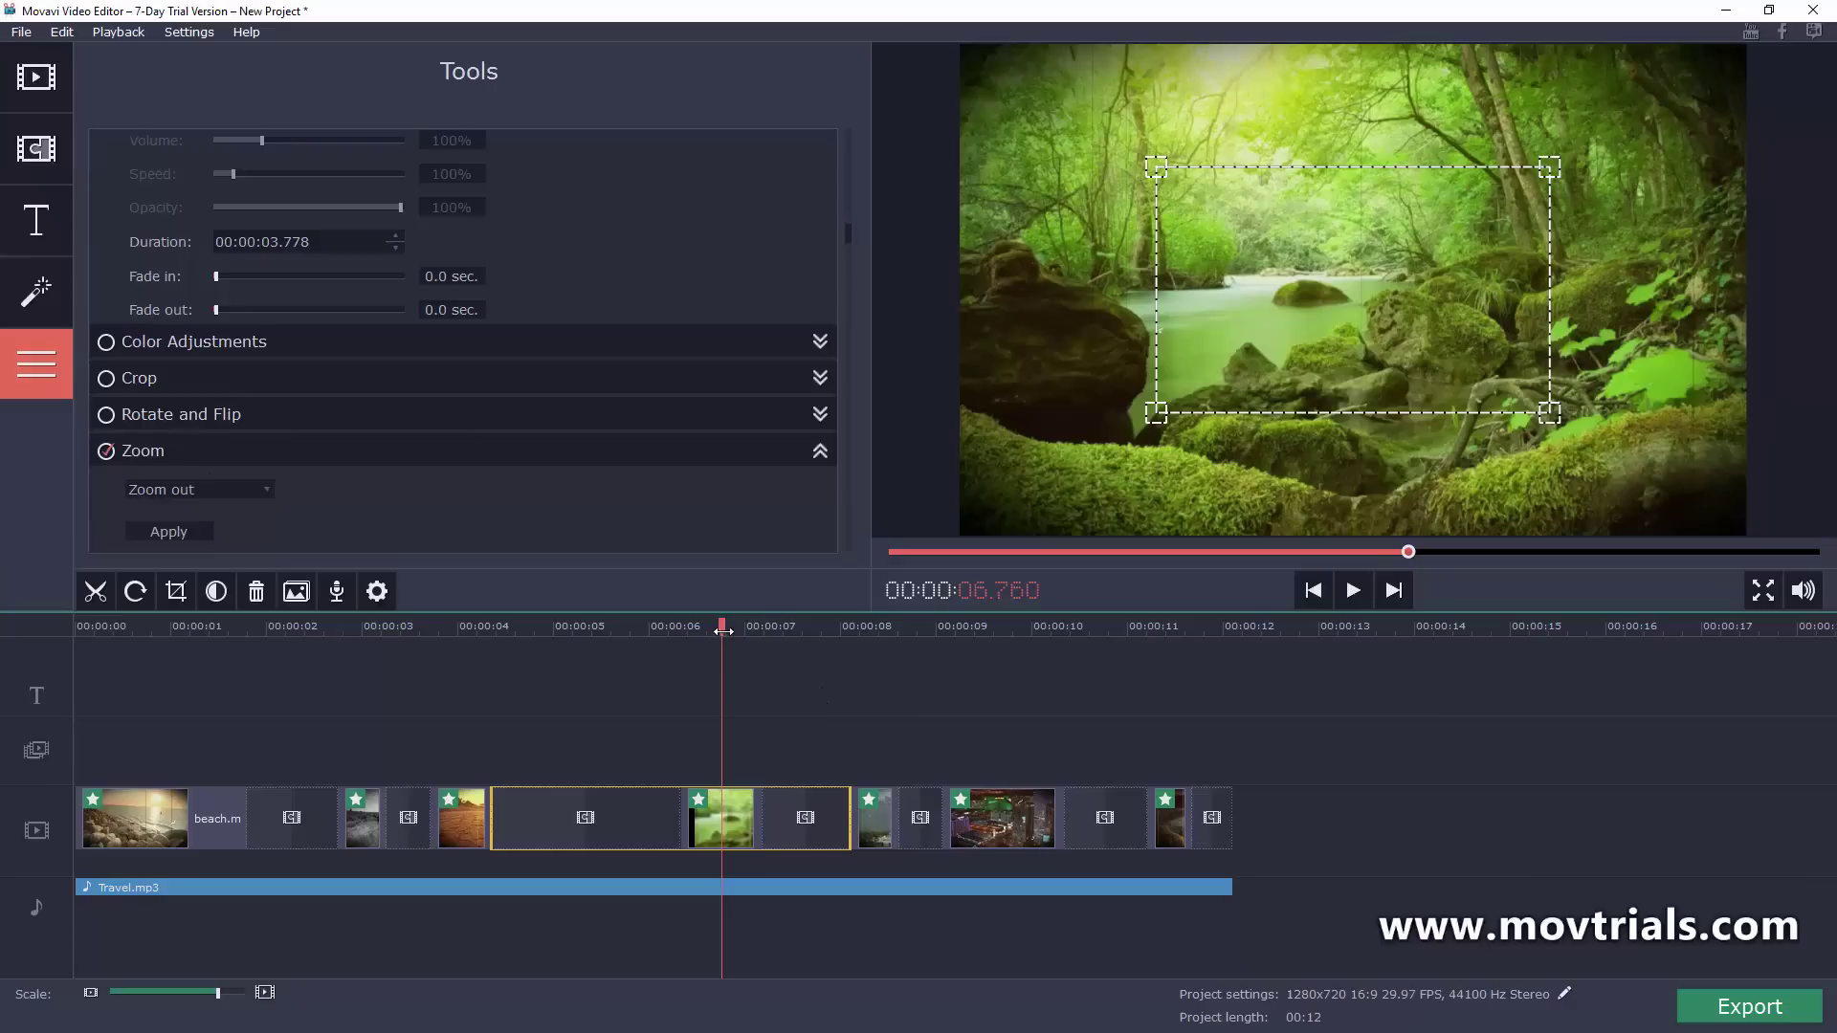
- Add the Ribbon 1 title near the end of the movie at about 00:00:10.890 and shorten it to end at about 00:00:12.970
left_click_drag(720, 627, 76, 627)
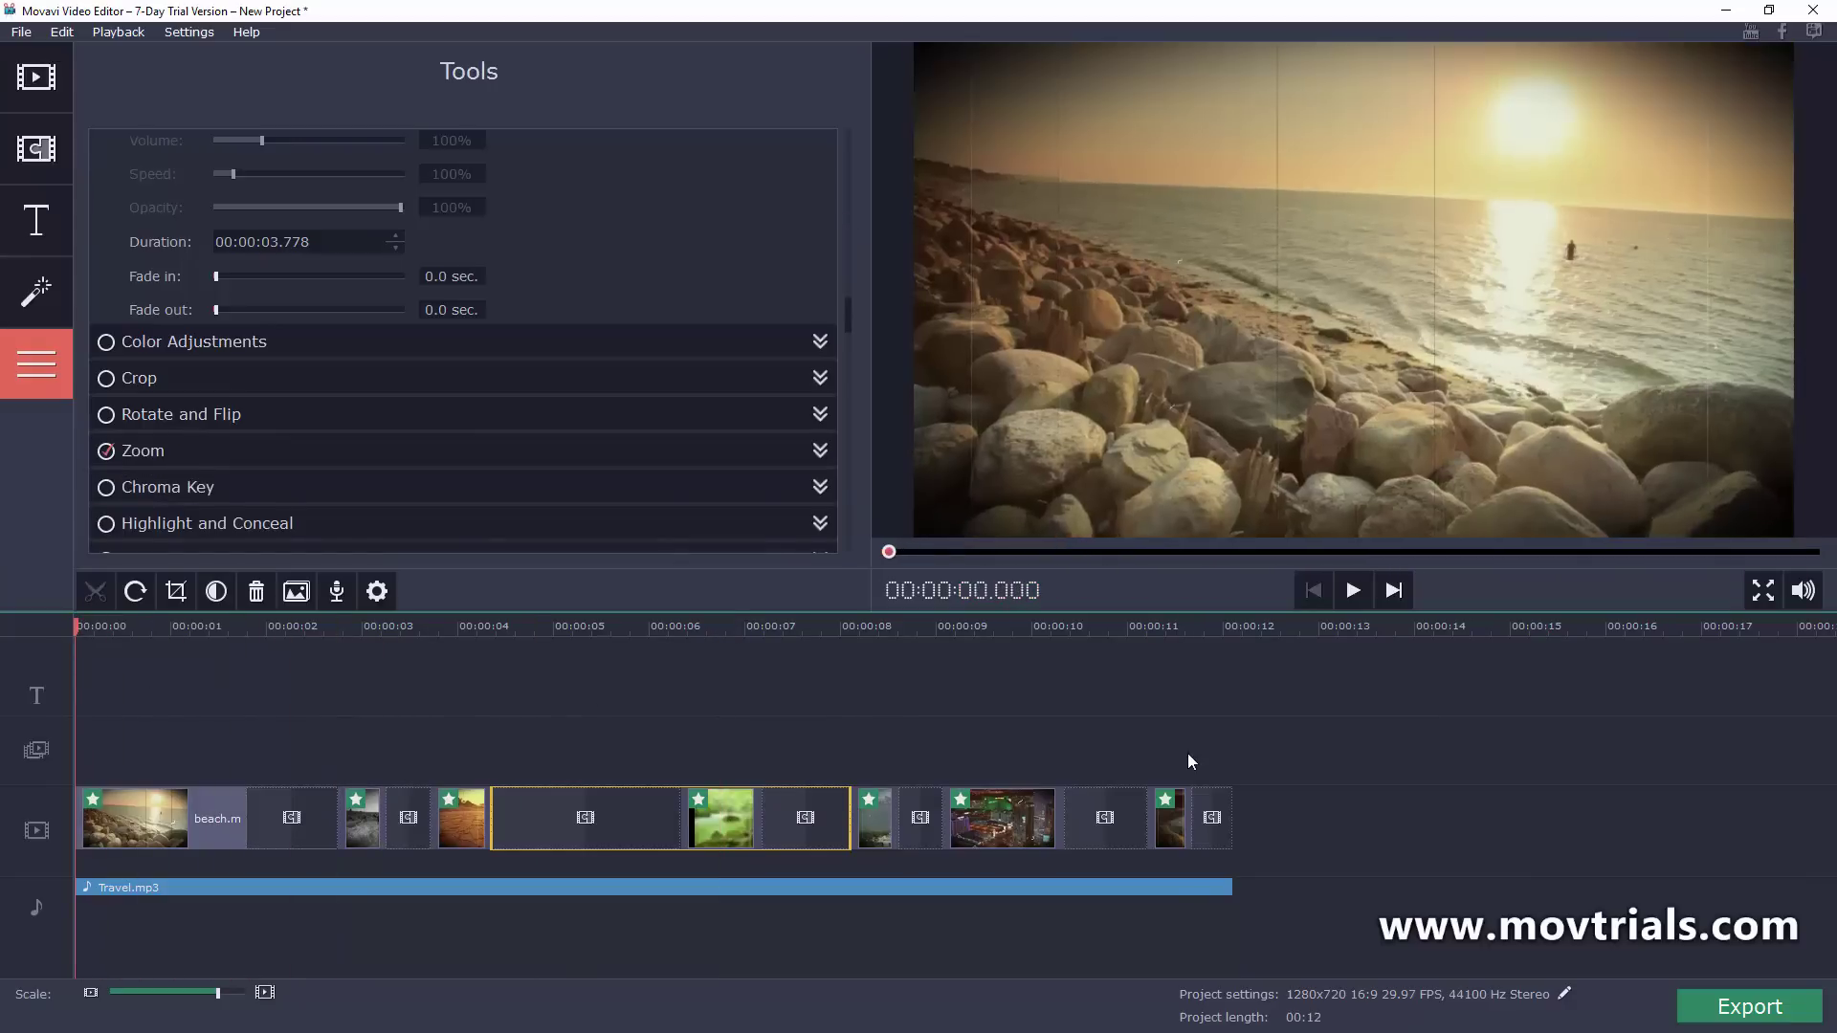
left_click(30, 237)
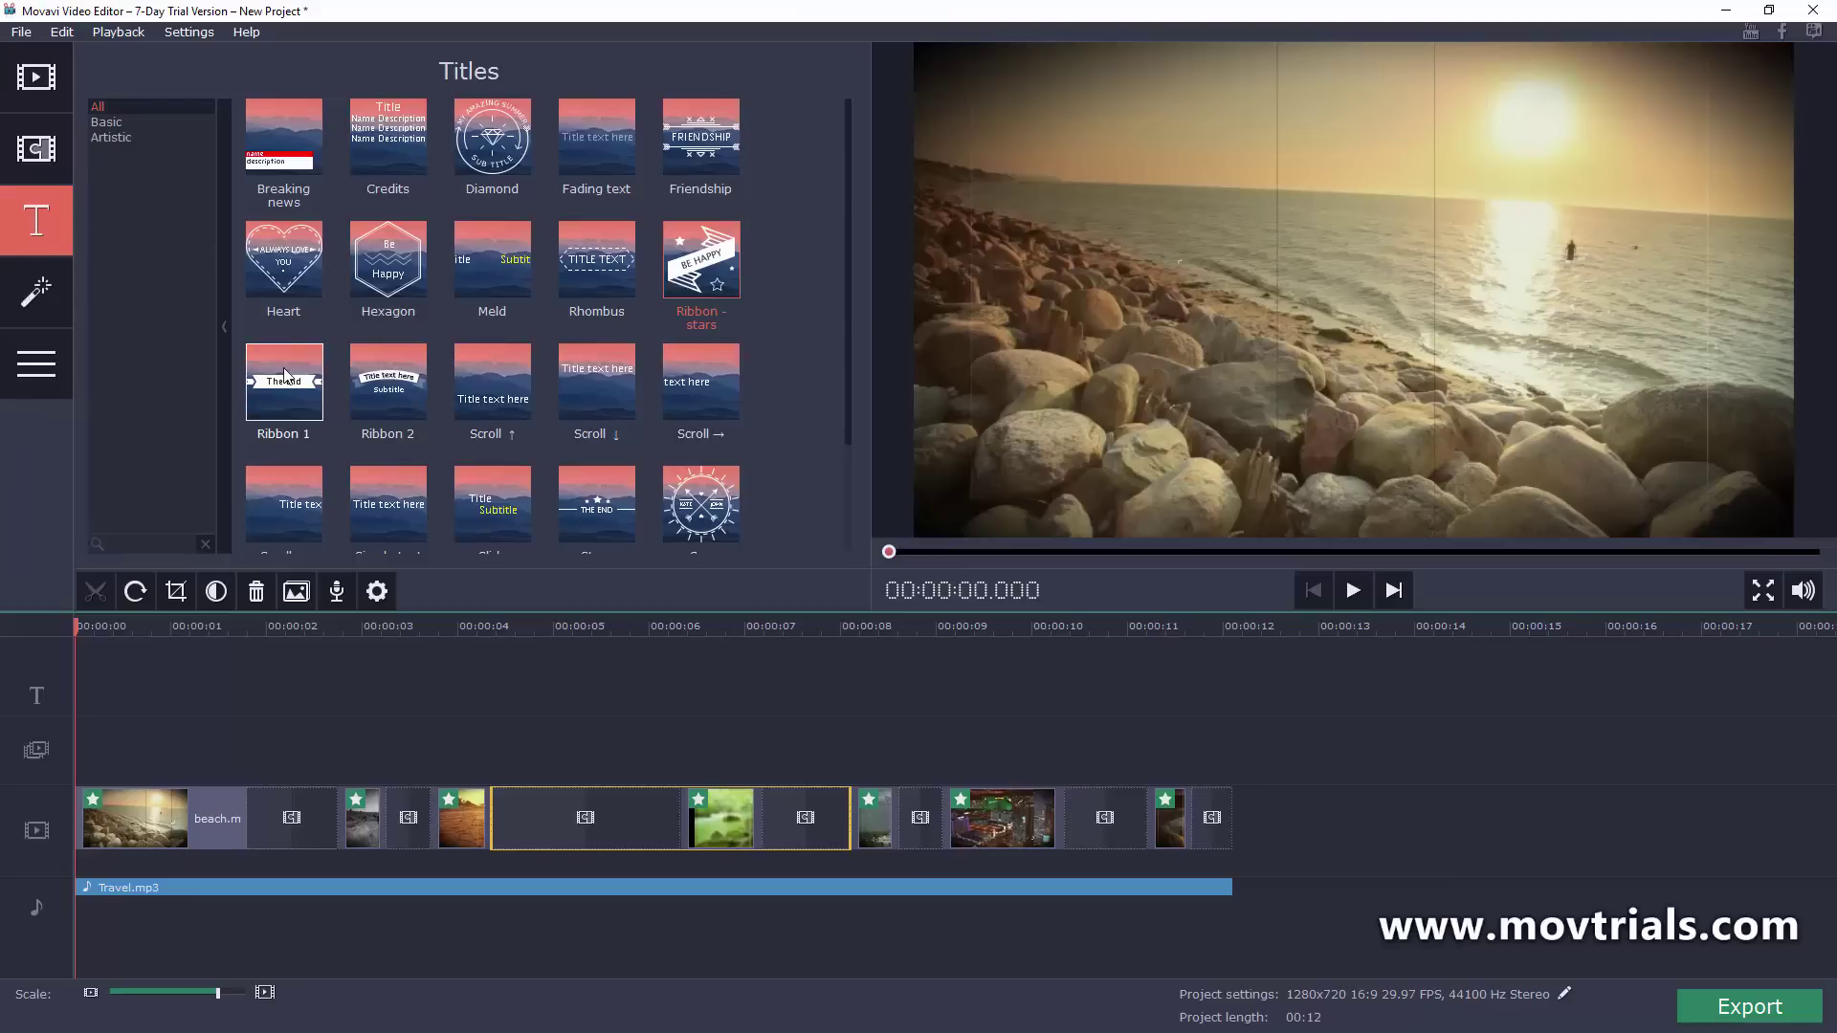
left_click_drag(283, 378, 1123, 710)
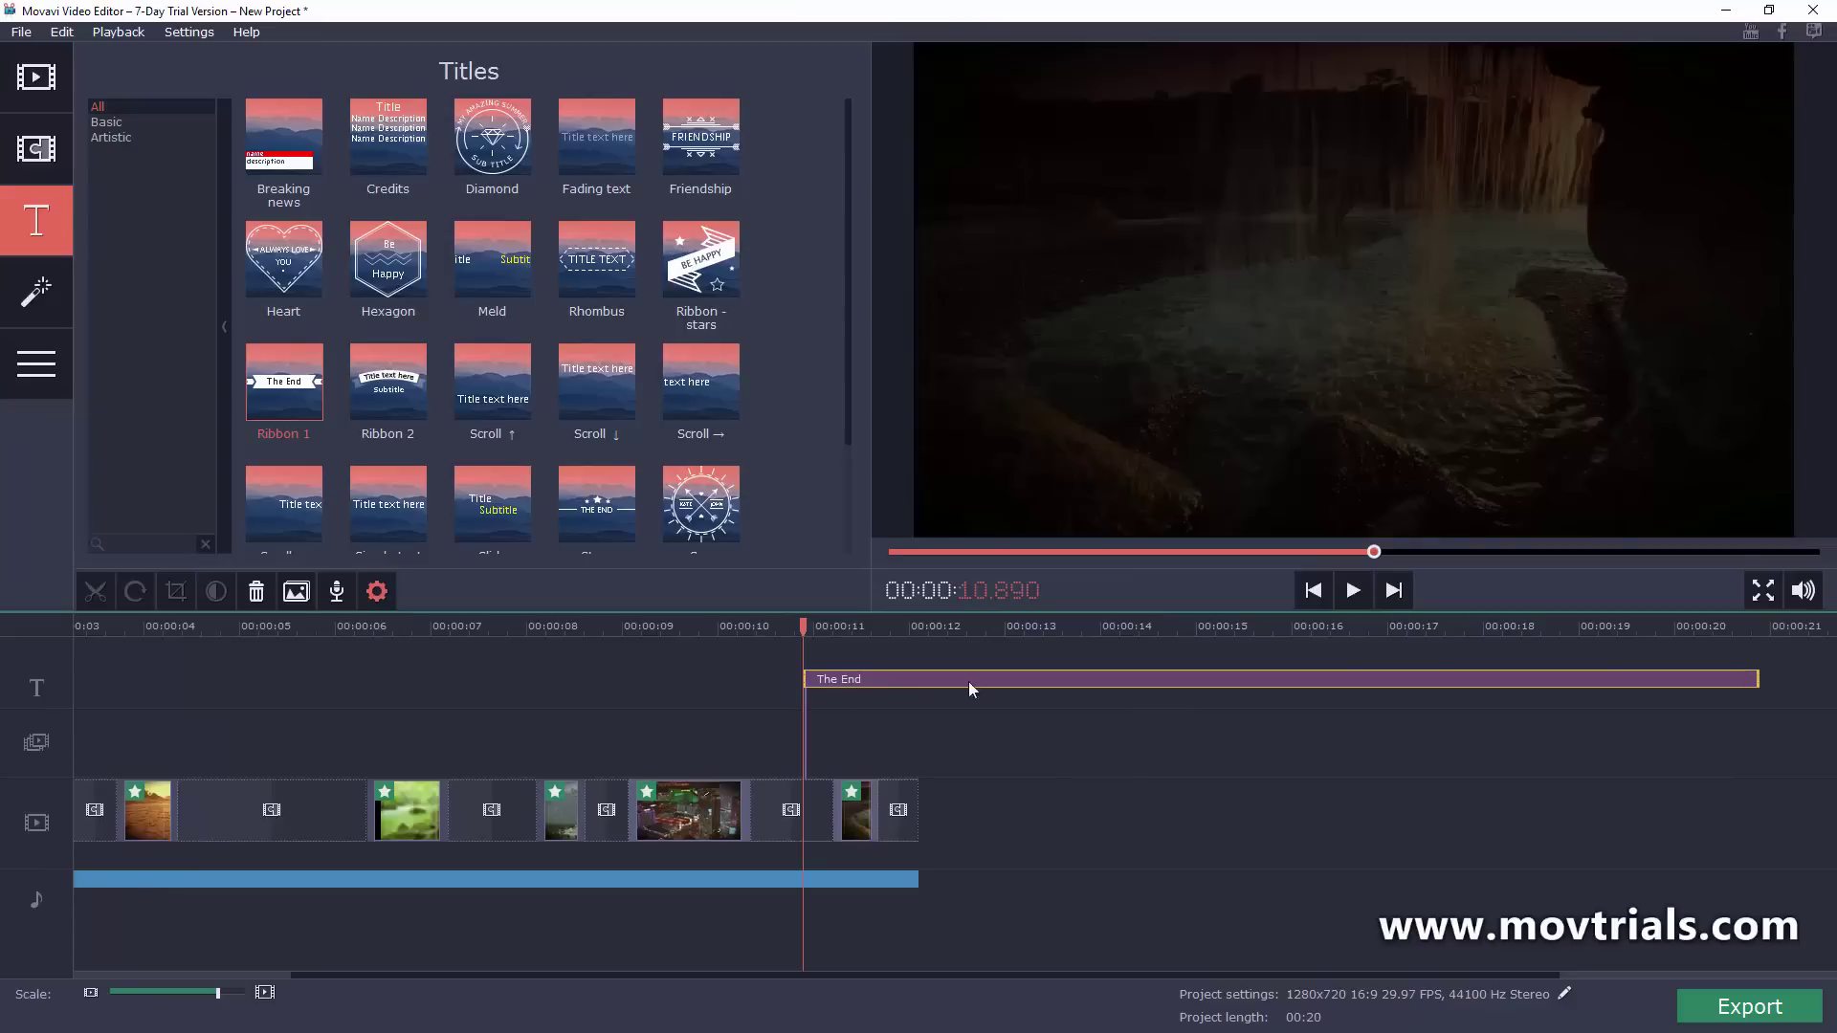
left_click(1152, 680)
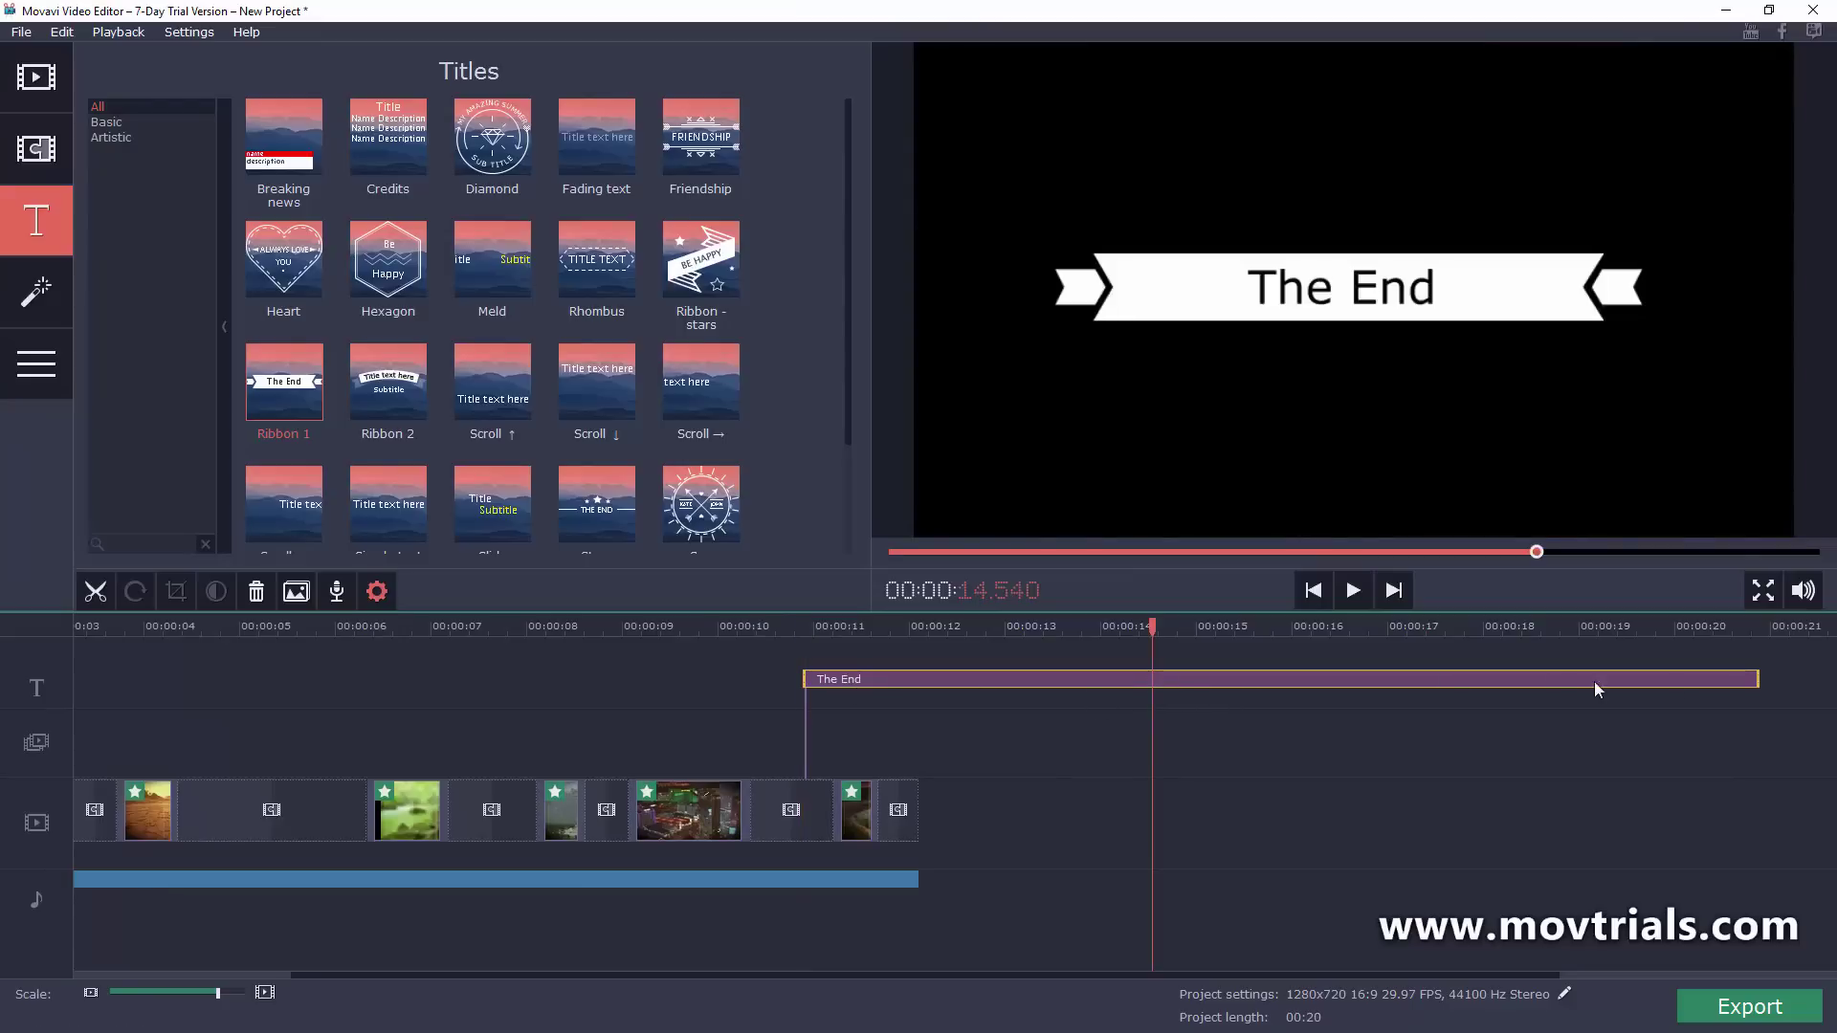
left_click_drag(1757, 685, 1002, 669)
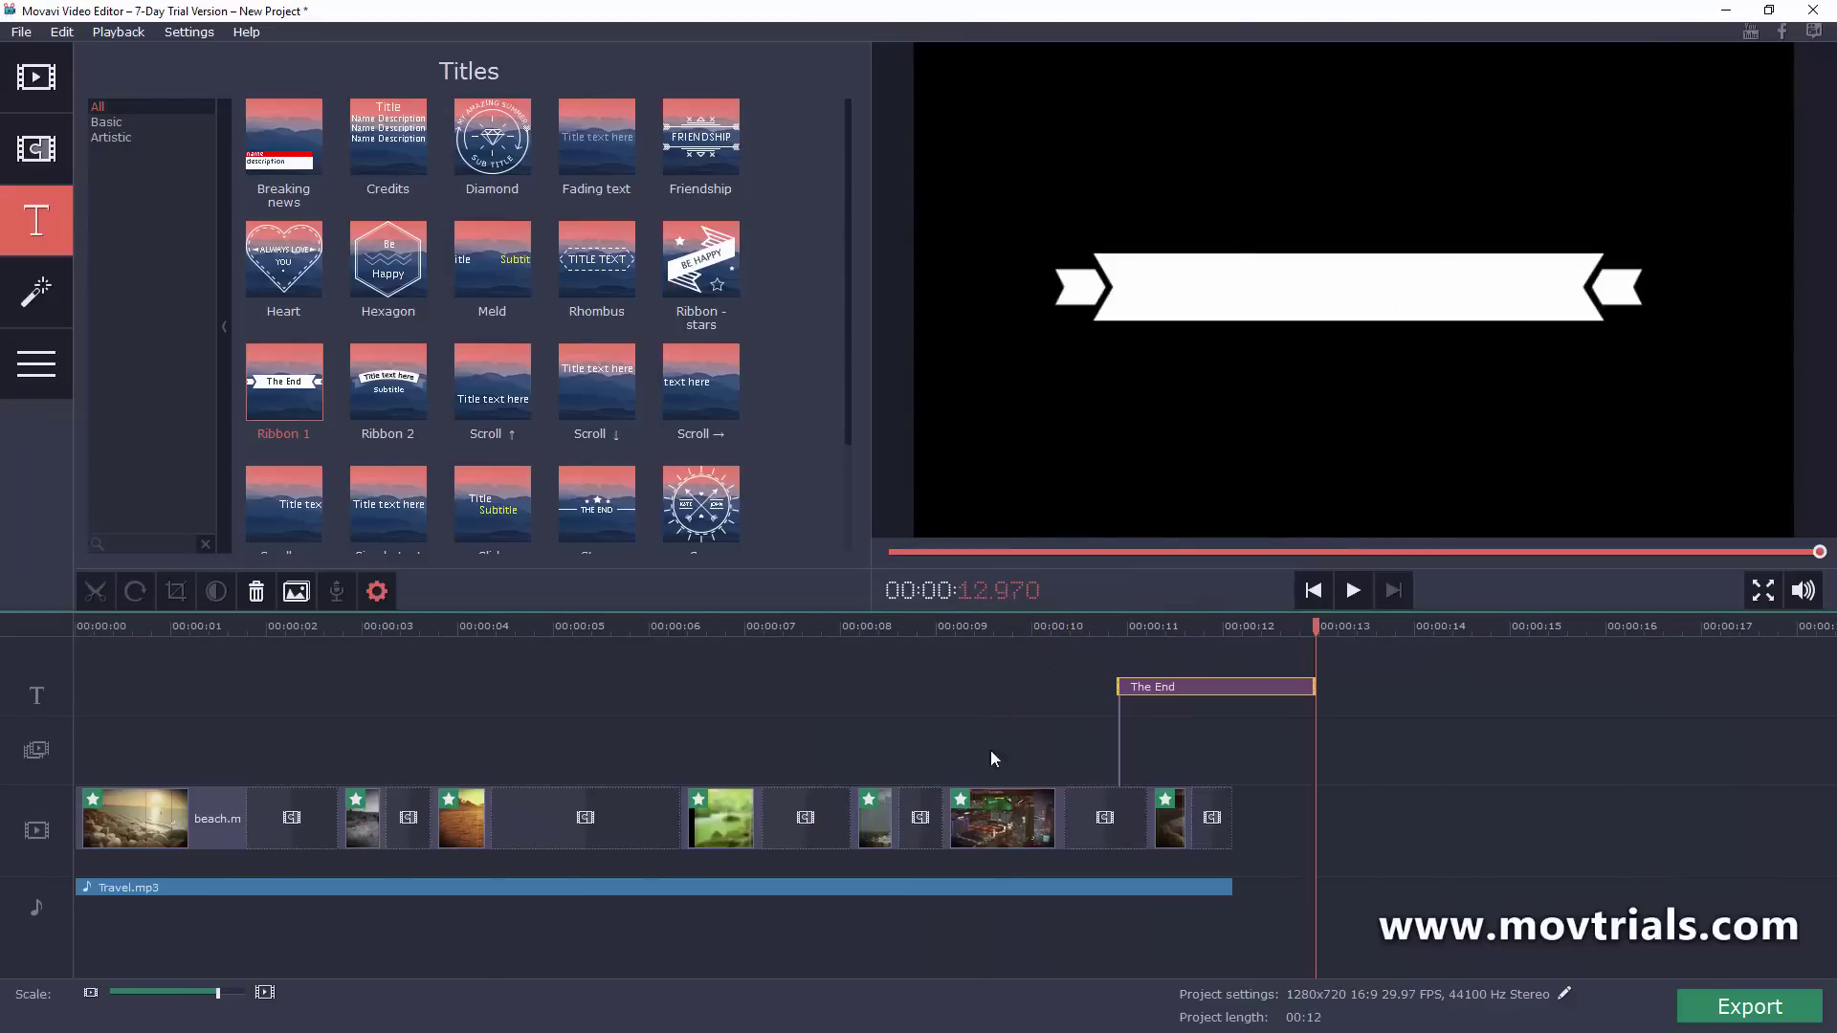
- Extend the Travel.mp3 clip to the end of the closing title and preview the ending from 00:00:10.700
left_click_drag(1230, 892, 1312, 889)
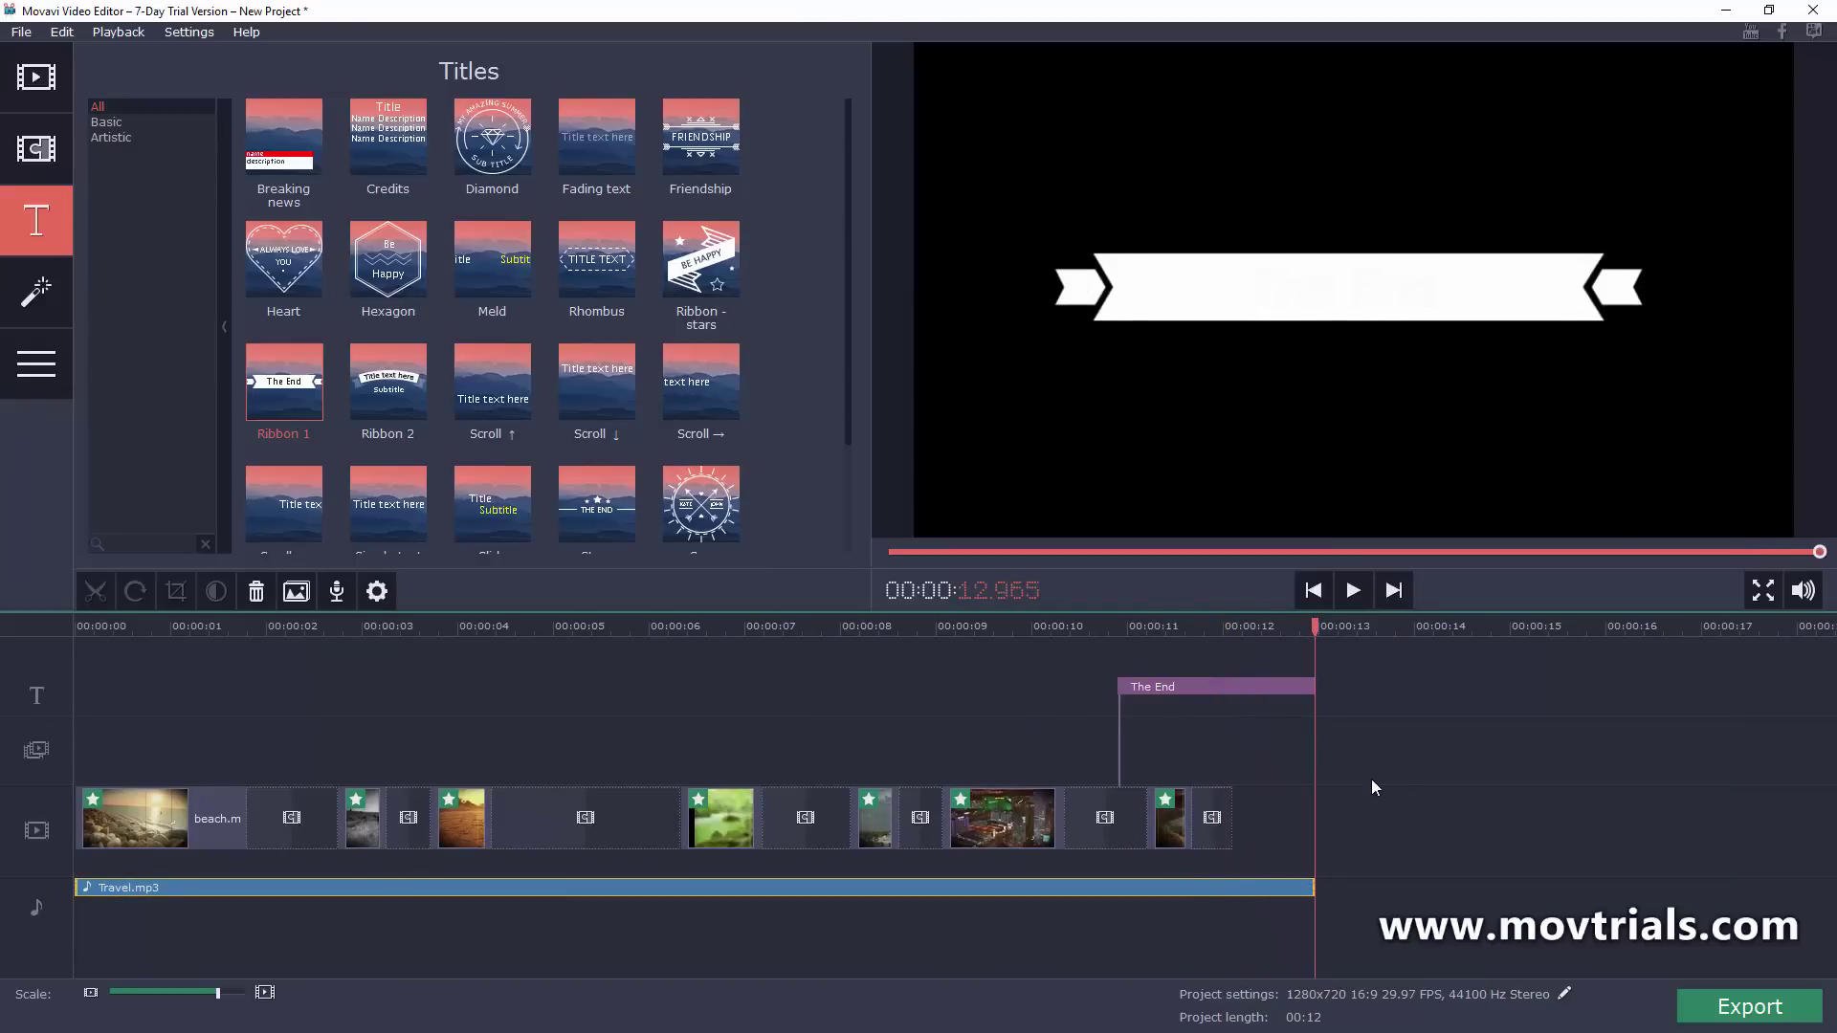
left_click(1099, 626)
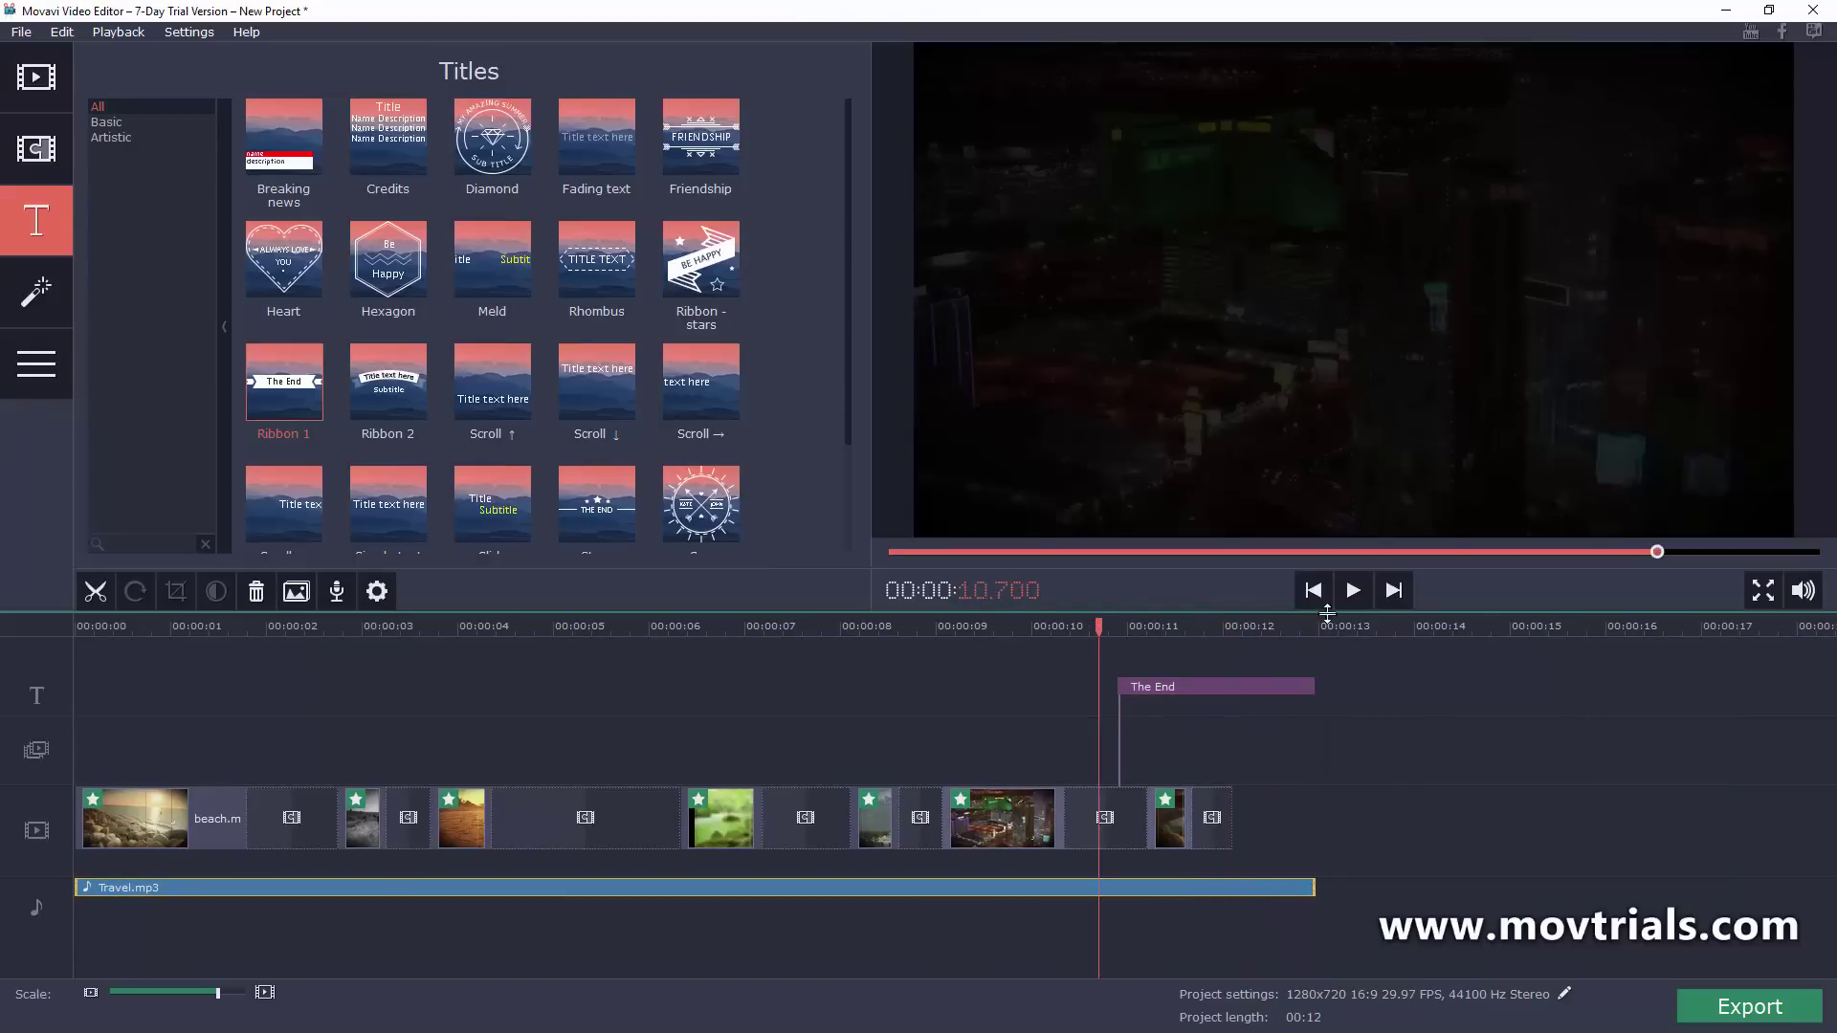
left_click(1351, 593)
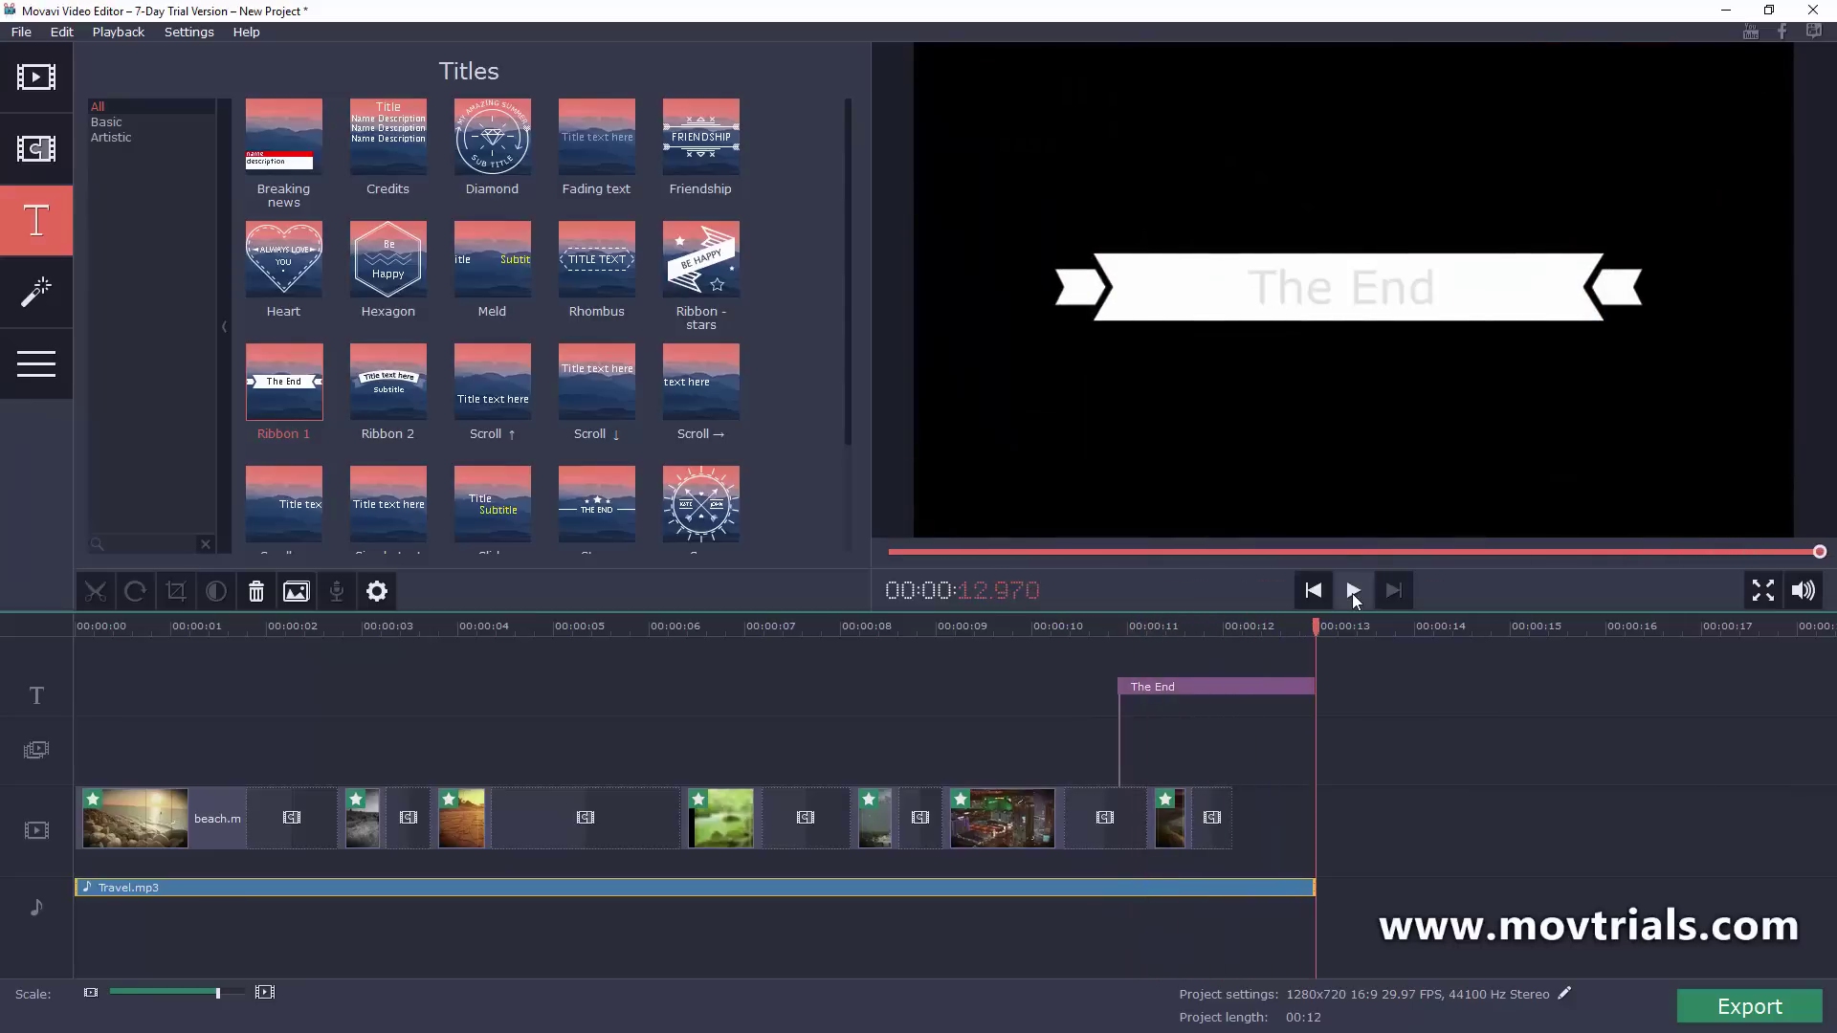
left_click(1353, 593)
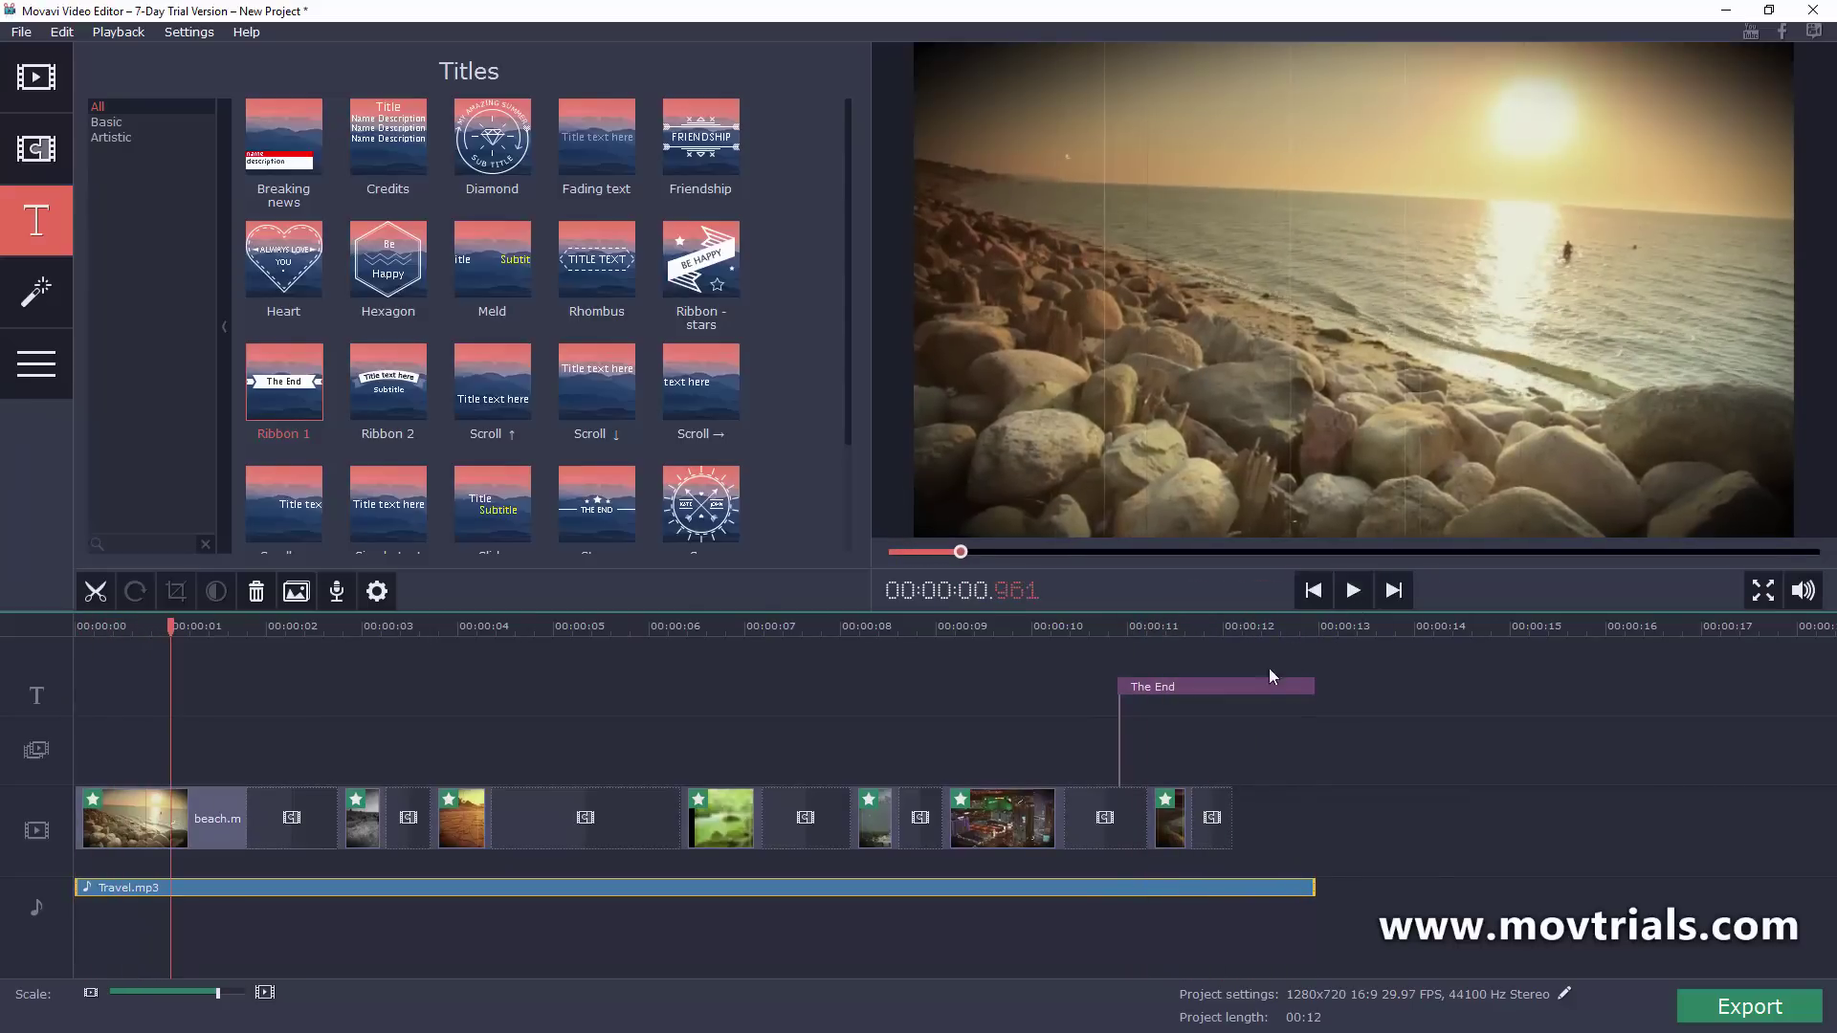
- Slightly increase the animation speed of the closing The End title and preview the ending from 00:00:10.500
left_click(1251, 683)
double_click(1238, 685)
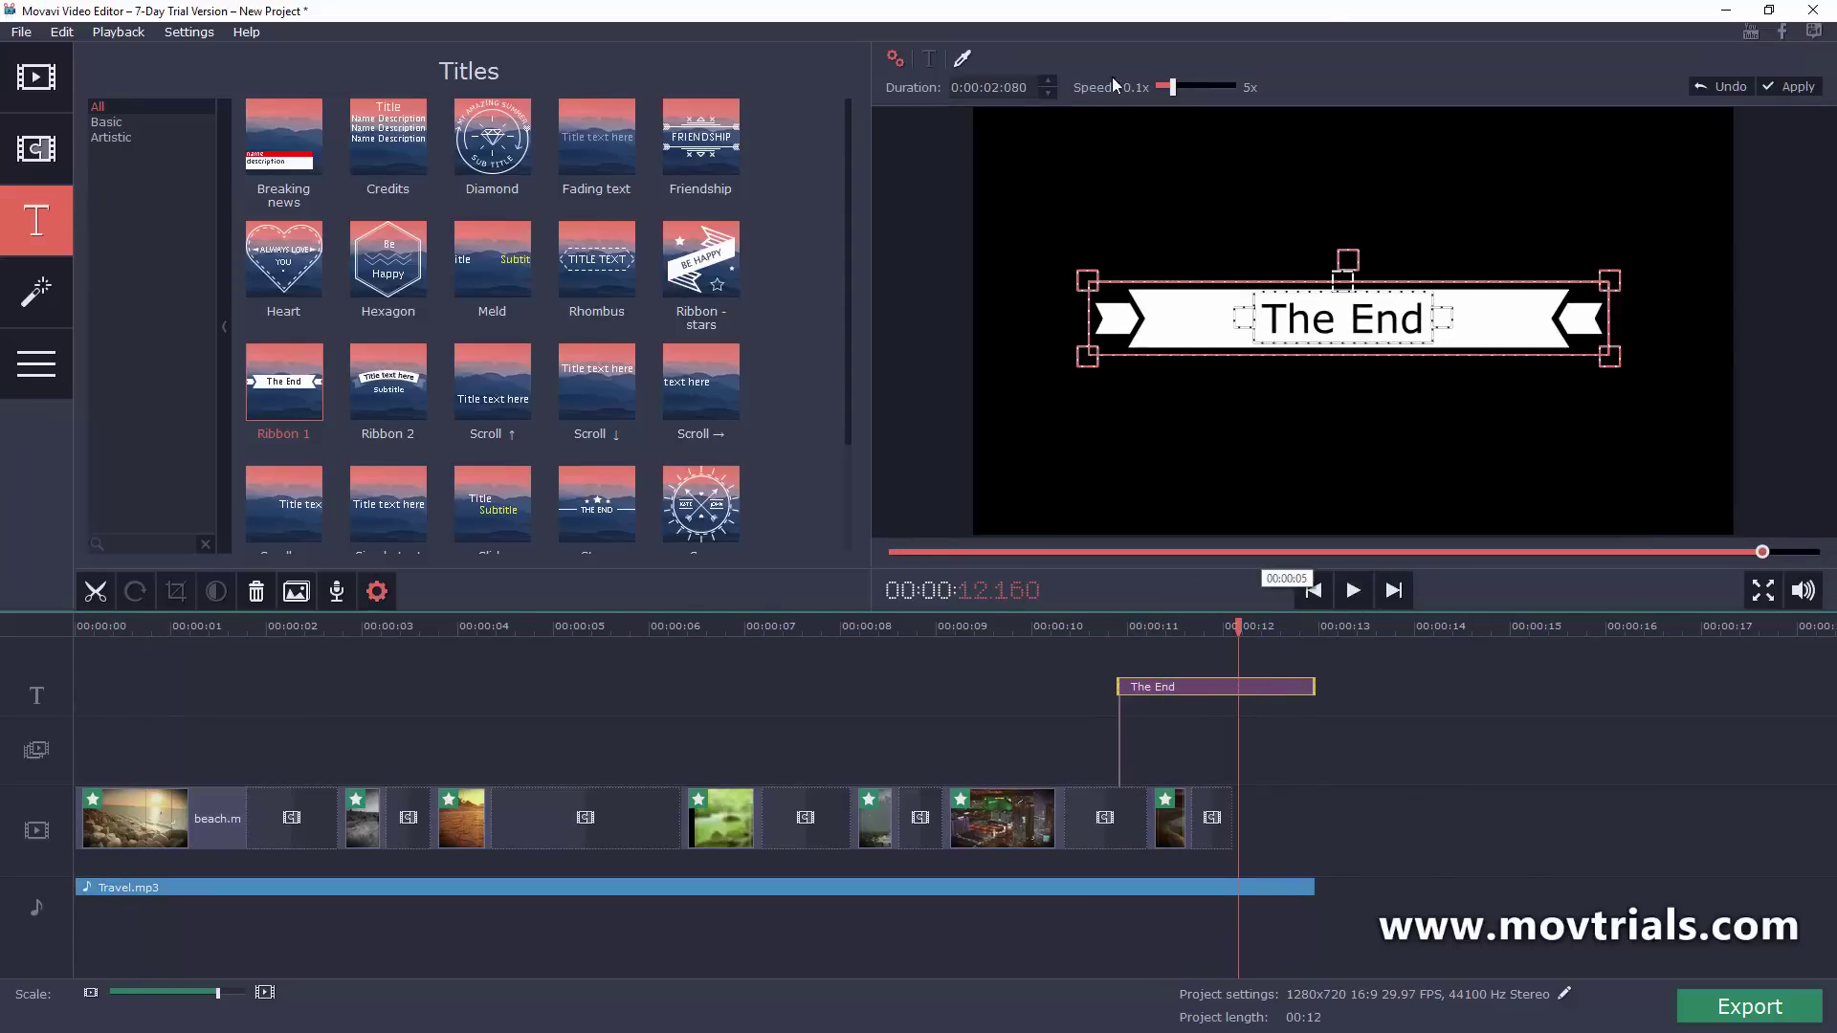
left_click_drag(1174, 93, 1179, 90)
left_click_drag(1231, 628, 1068, 631)
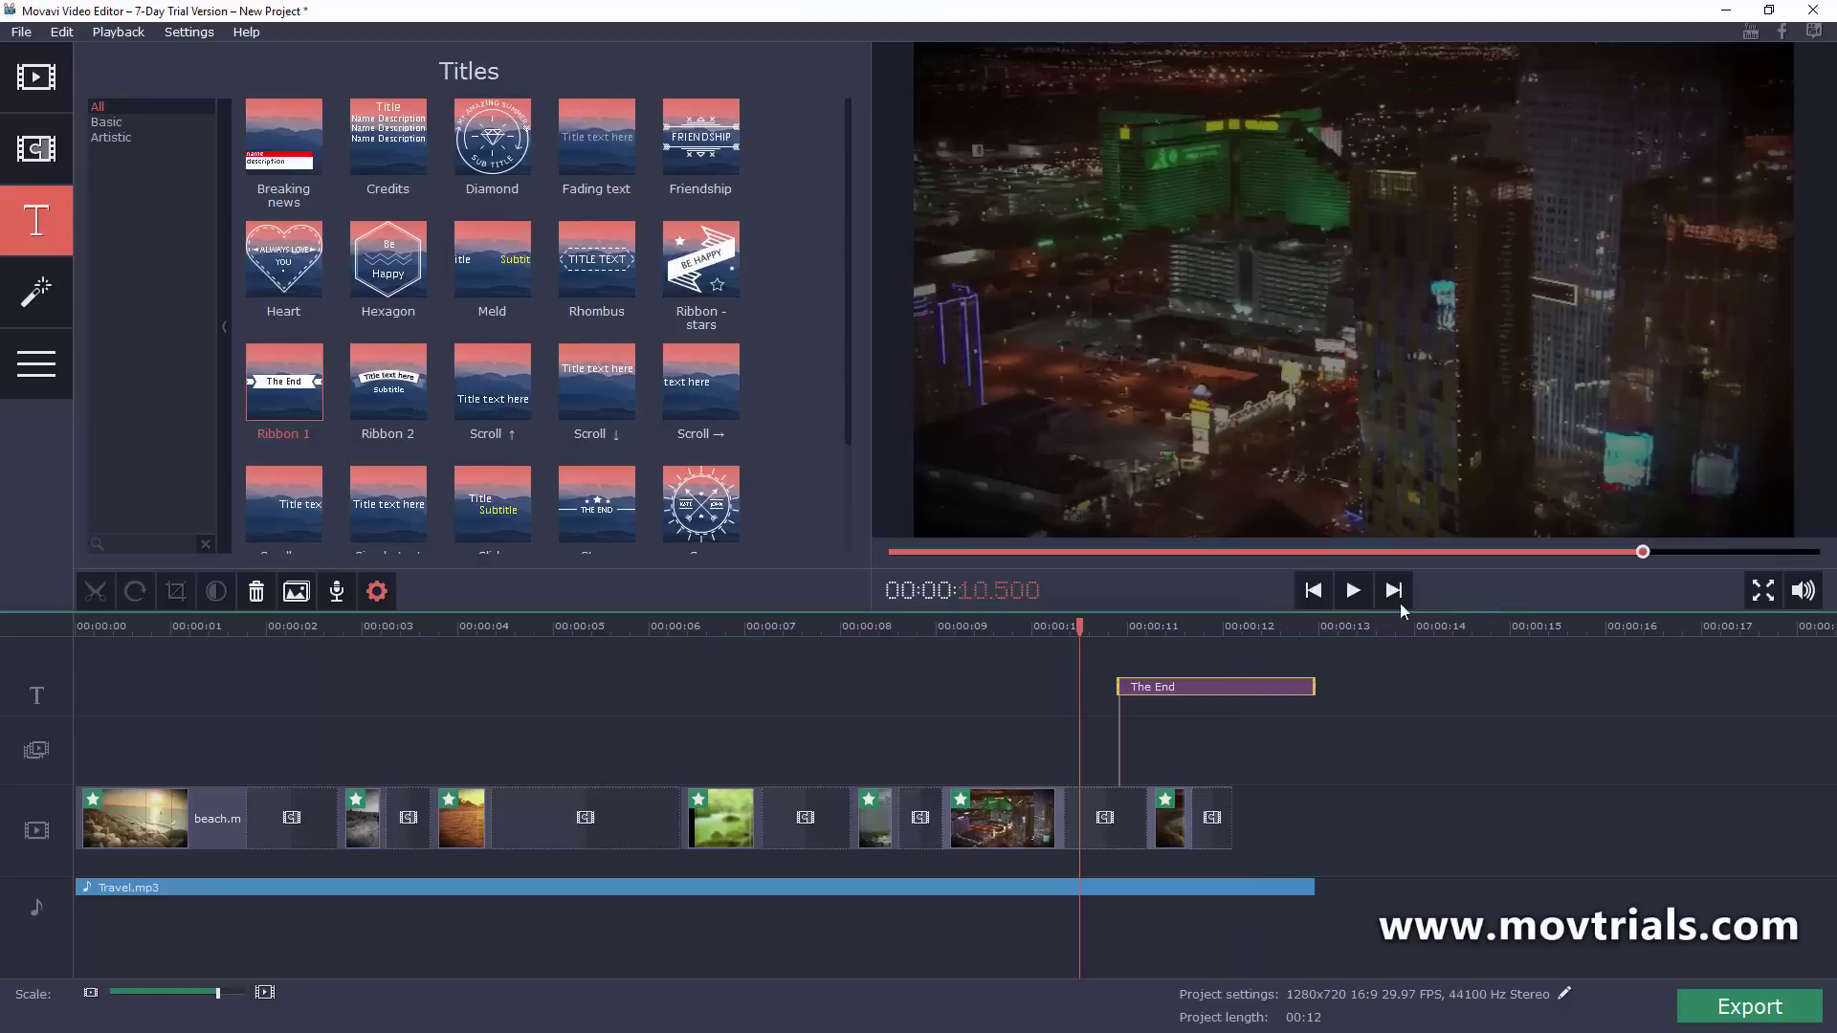
left_click(1360, 592)
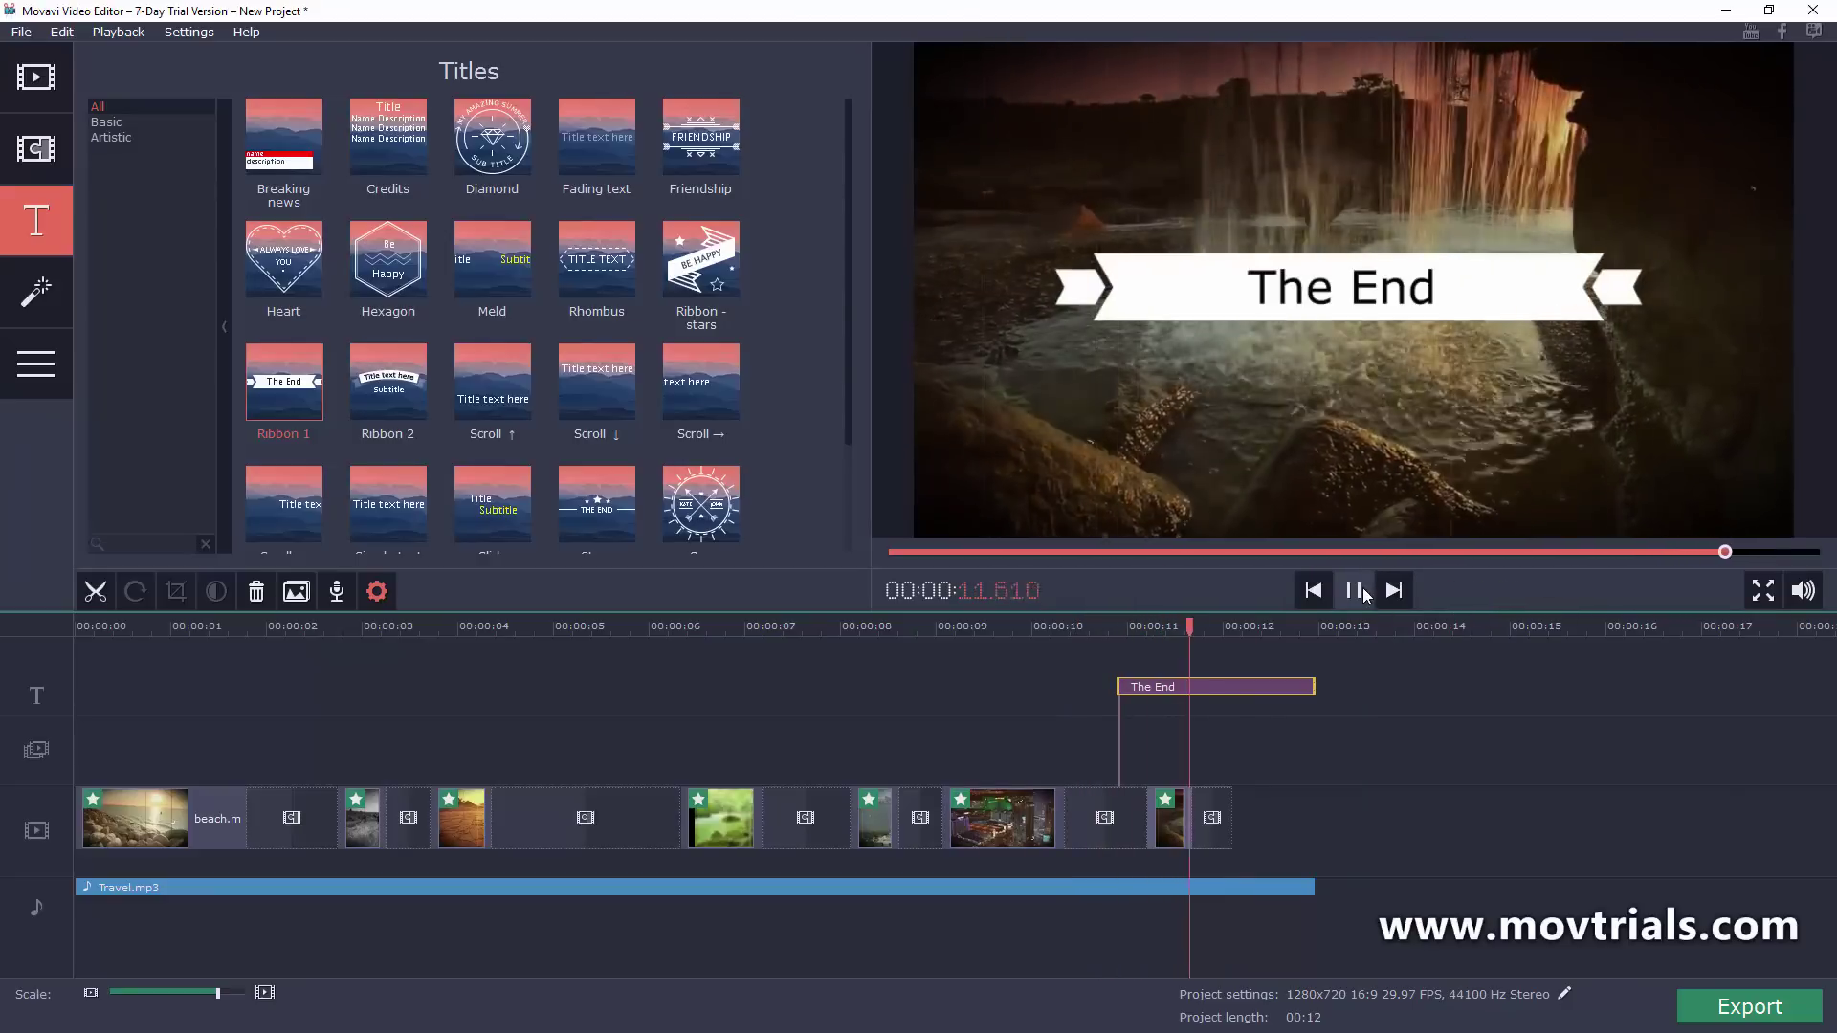
- Play the whole movie from the beginning to check the final result
left_click(1354, 591)
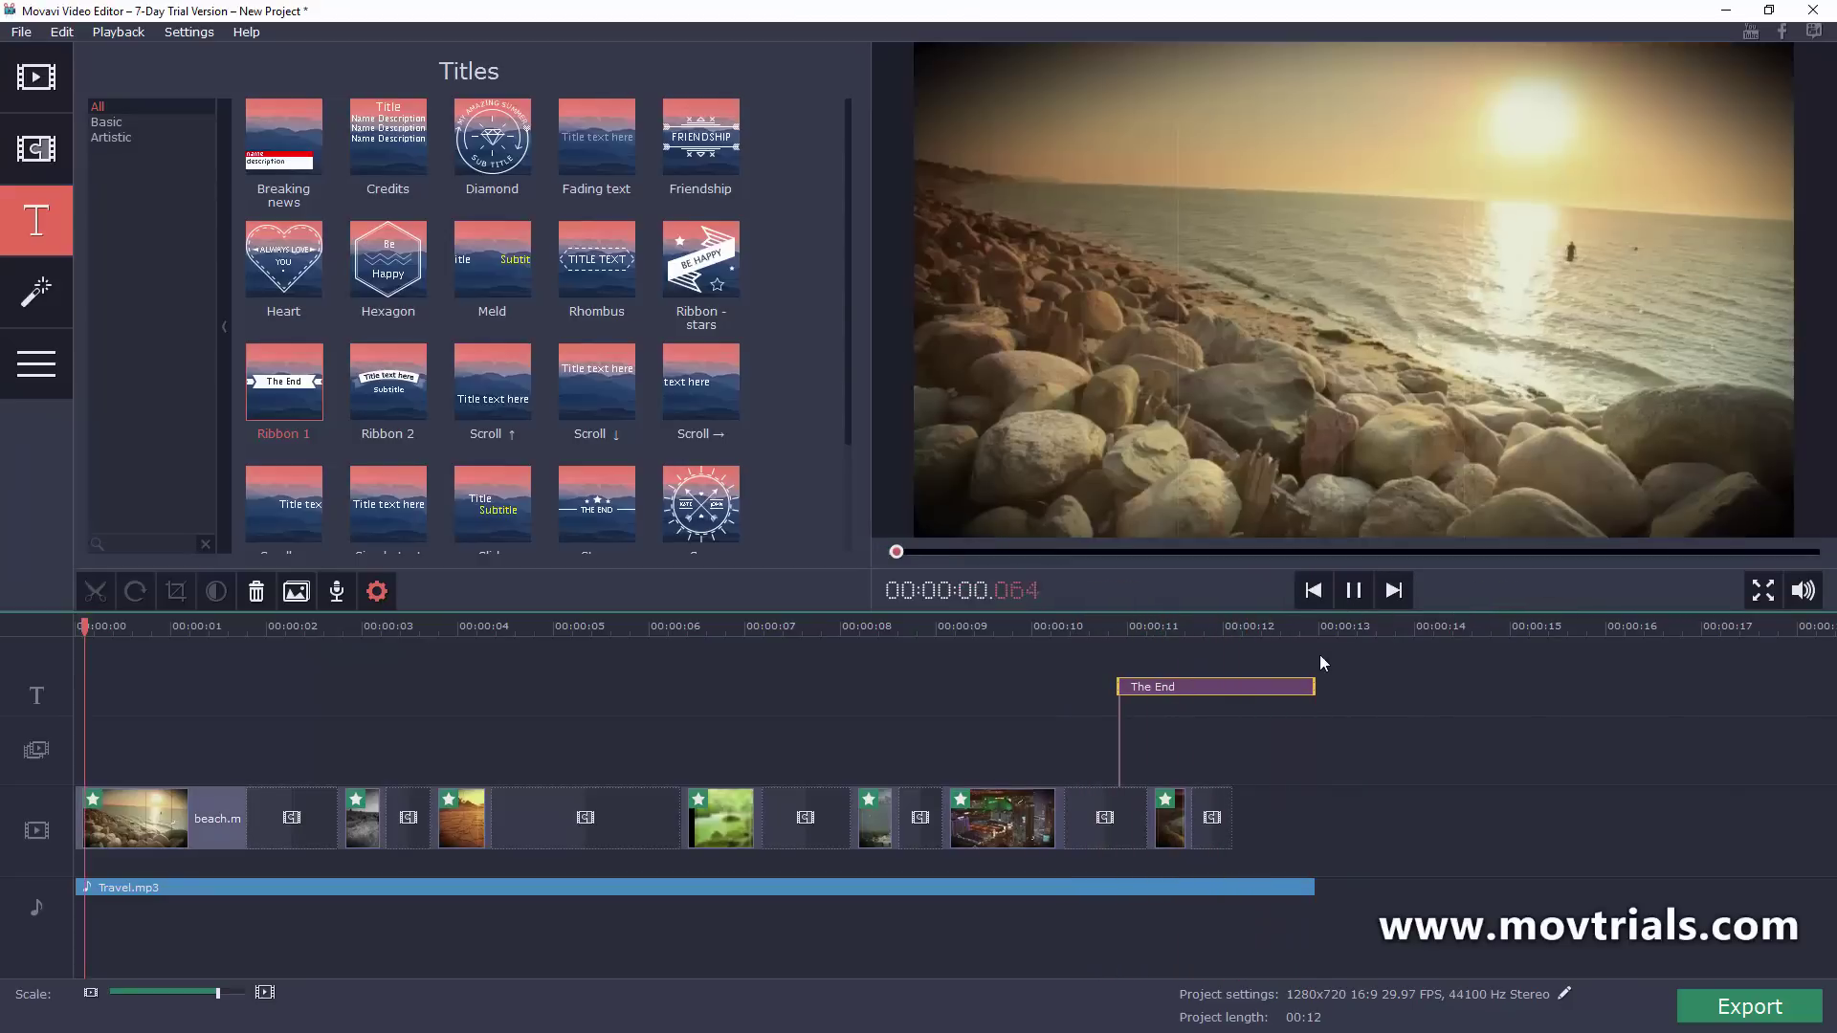
left_click(1354, 591)
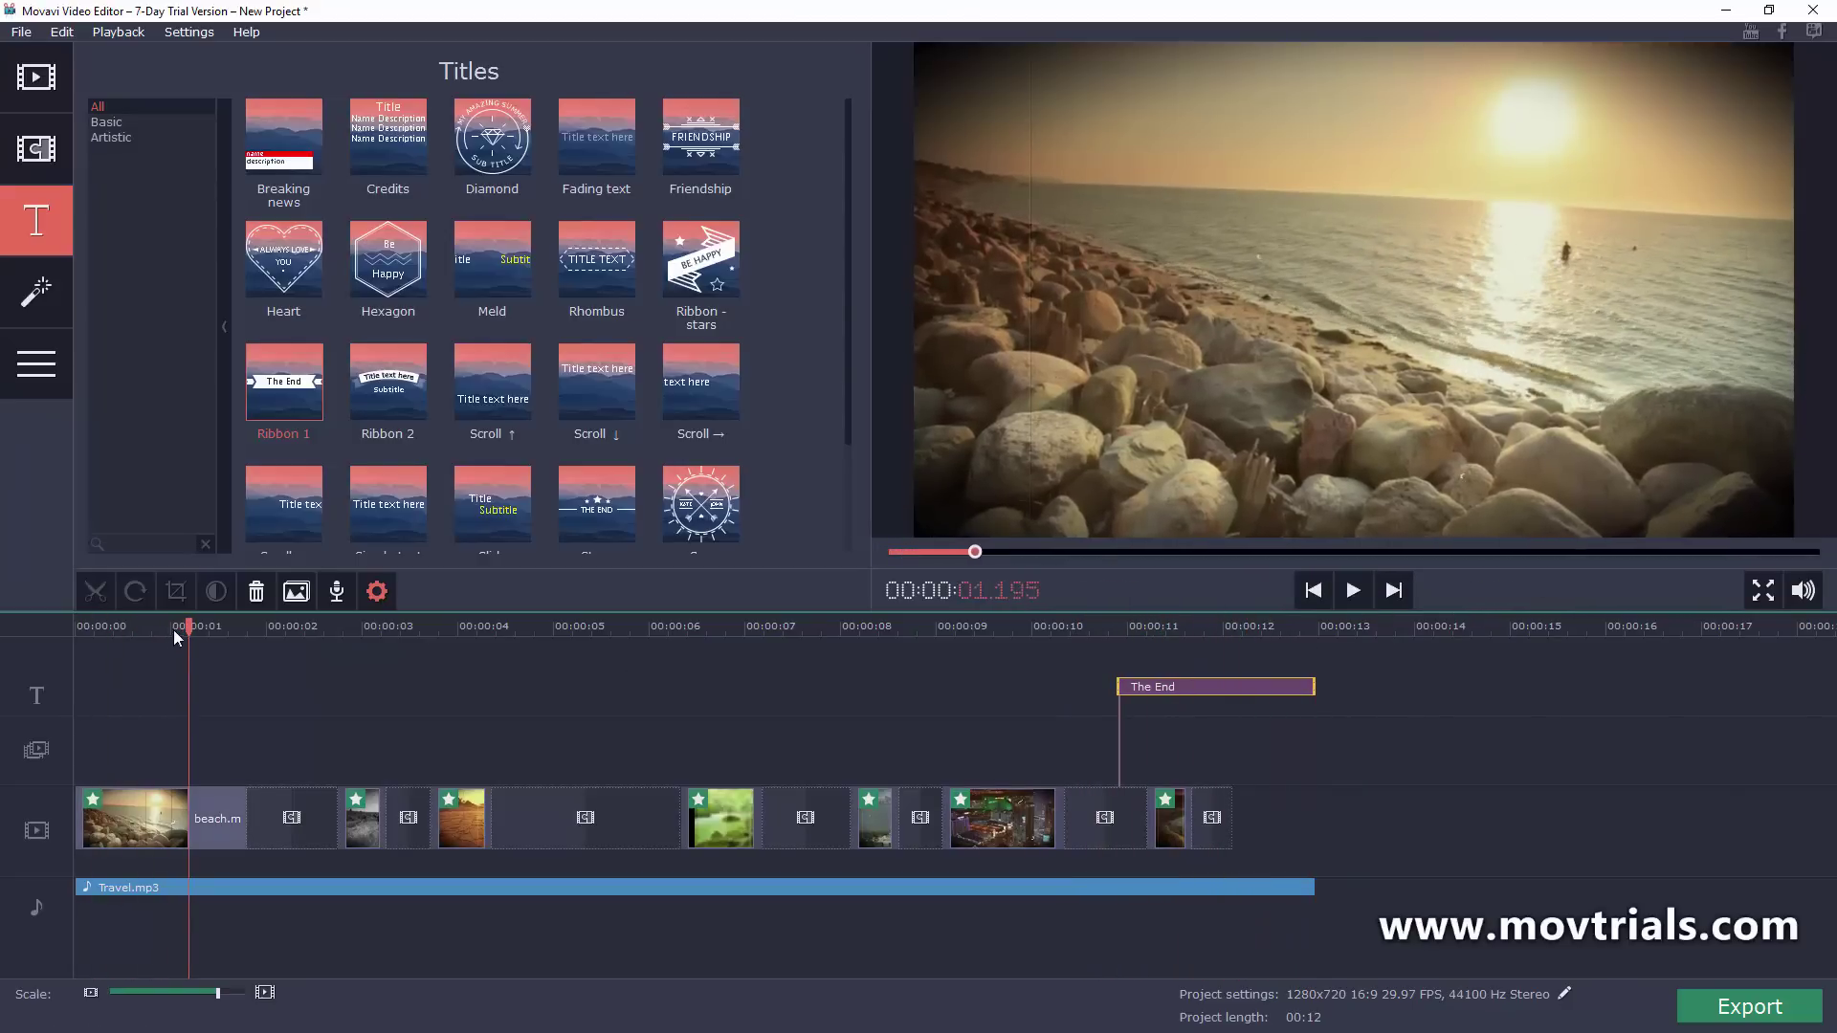
left_click_drag(157, 628, 77, 627)
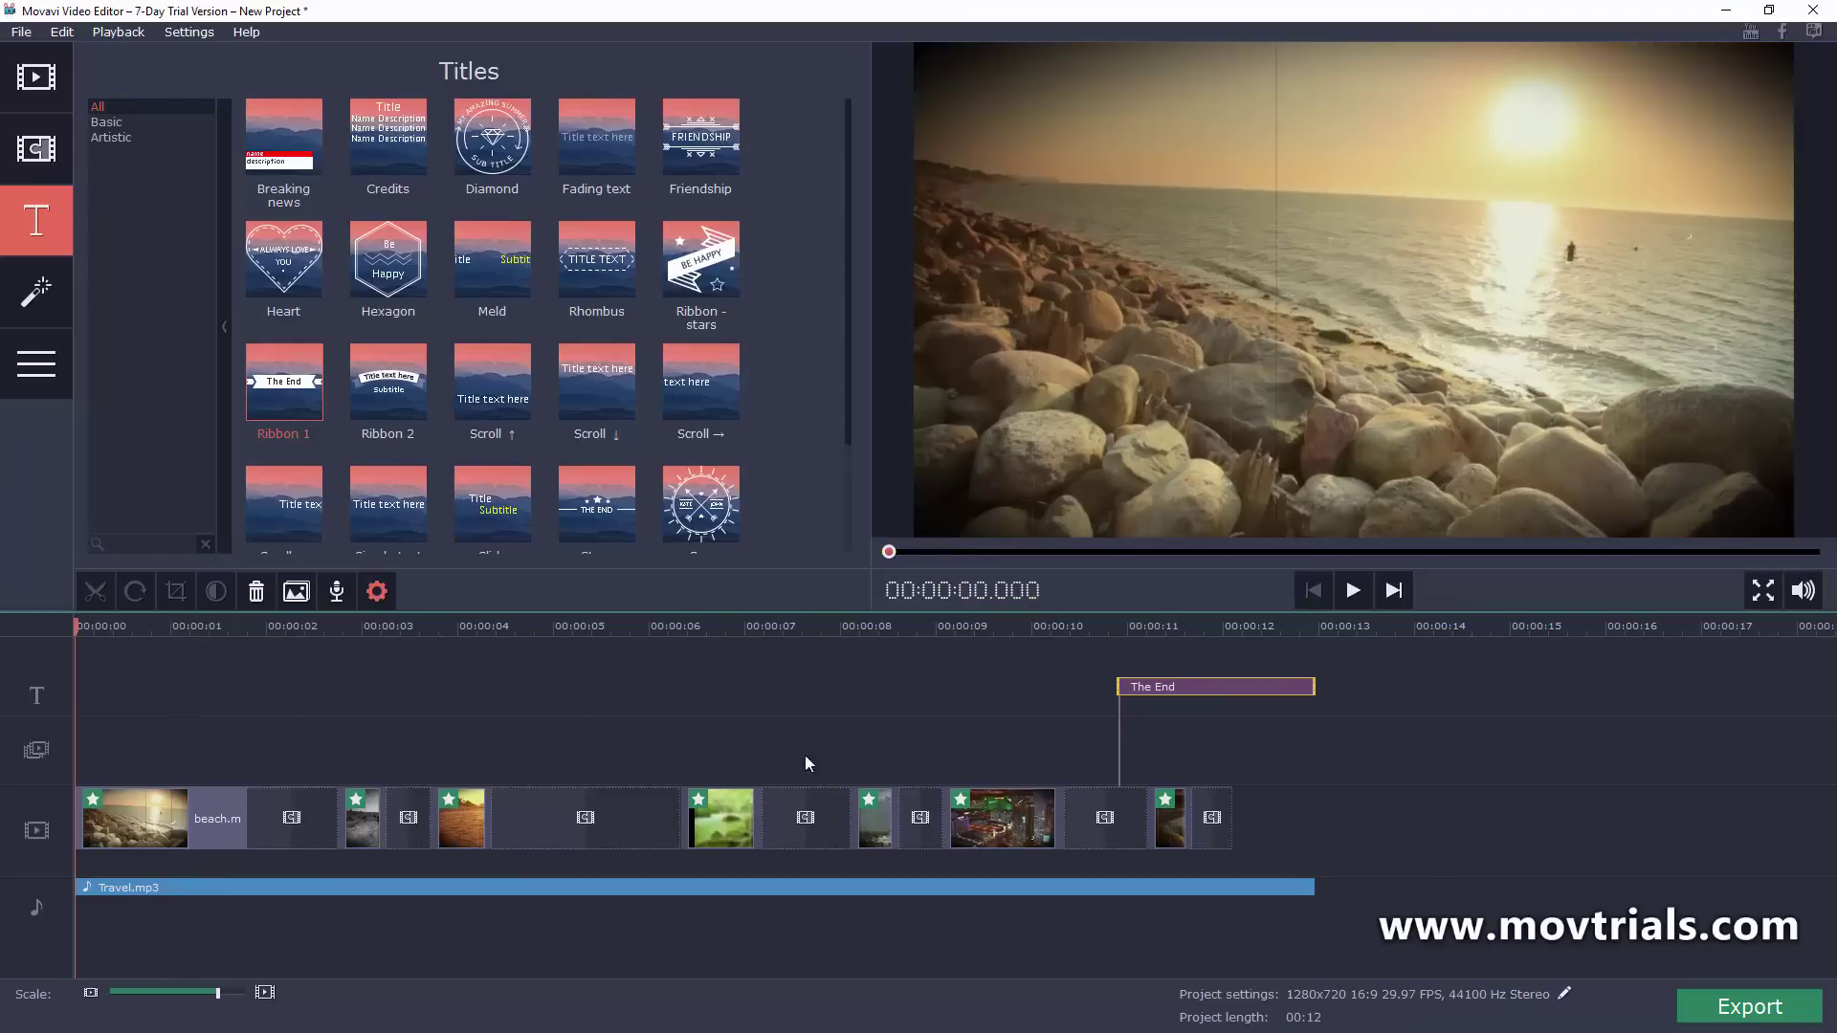
left_click(1352, 591)
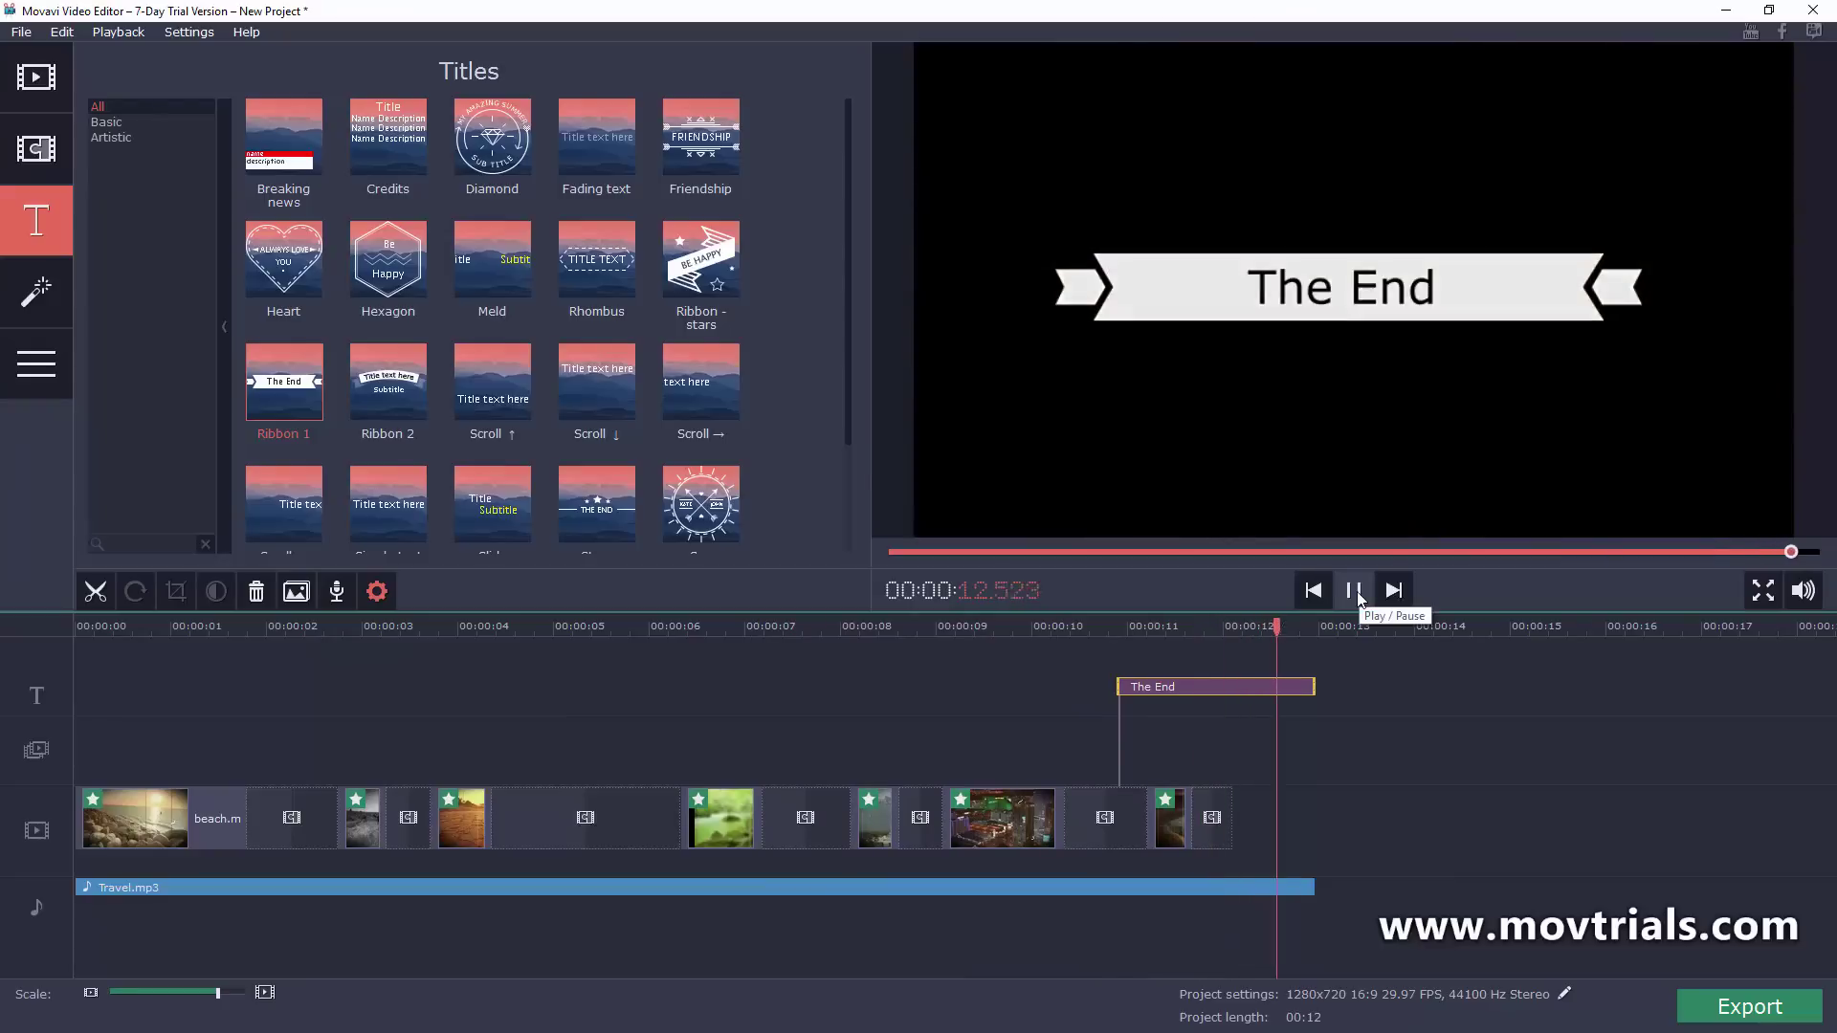
left_click(1354, 590)
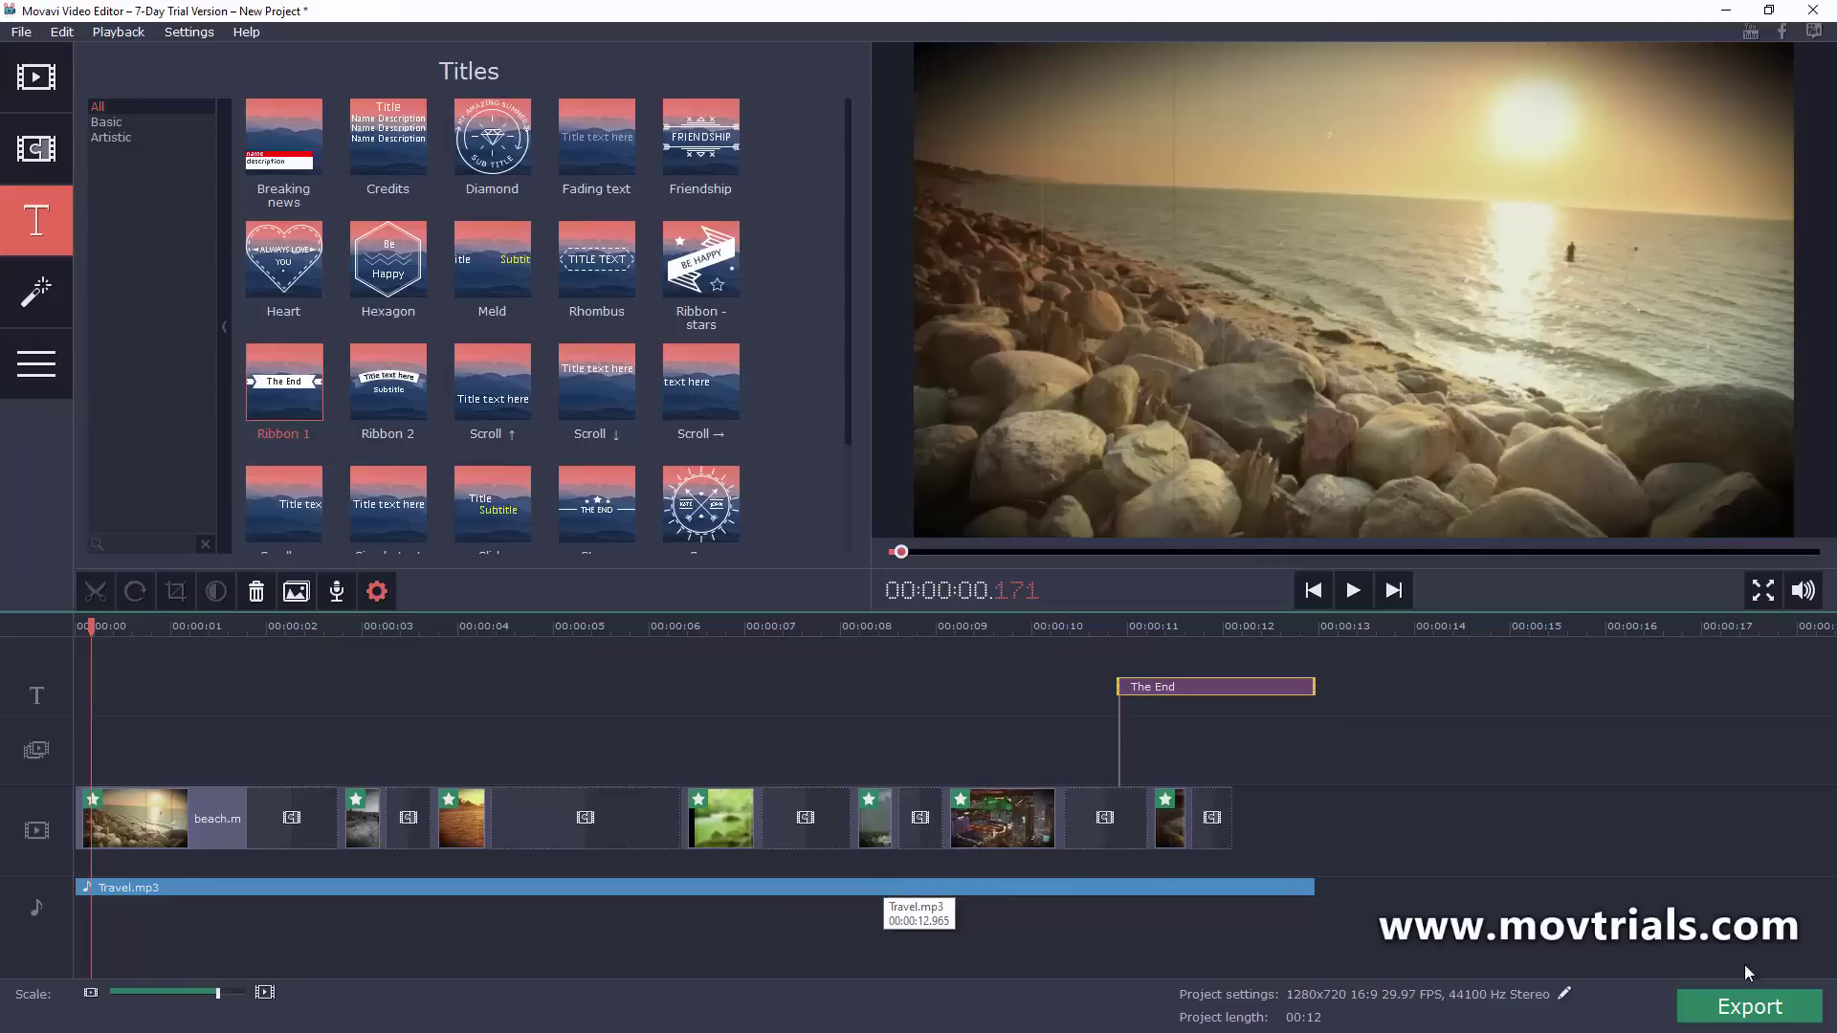
- Open the export settings in trial mode and review the available video file formats
left_click(1747, 1009)
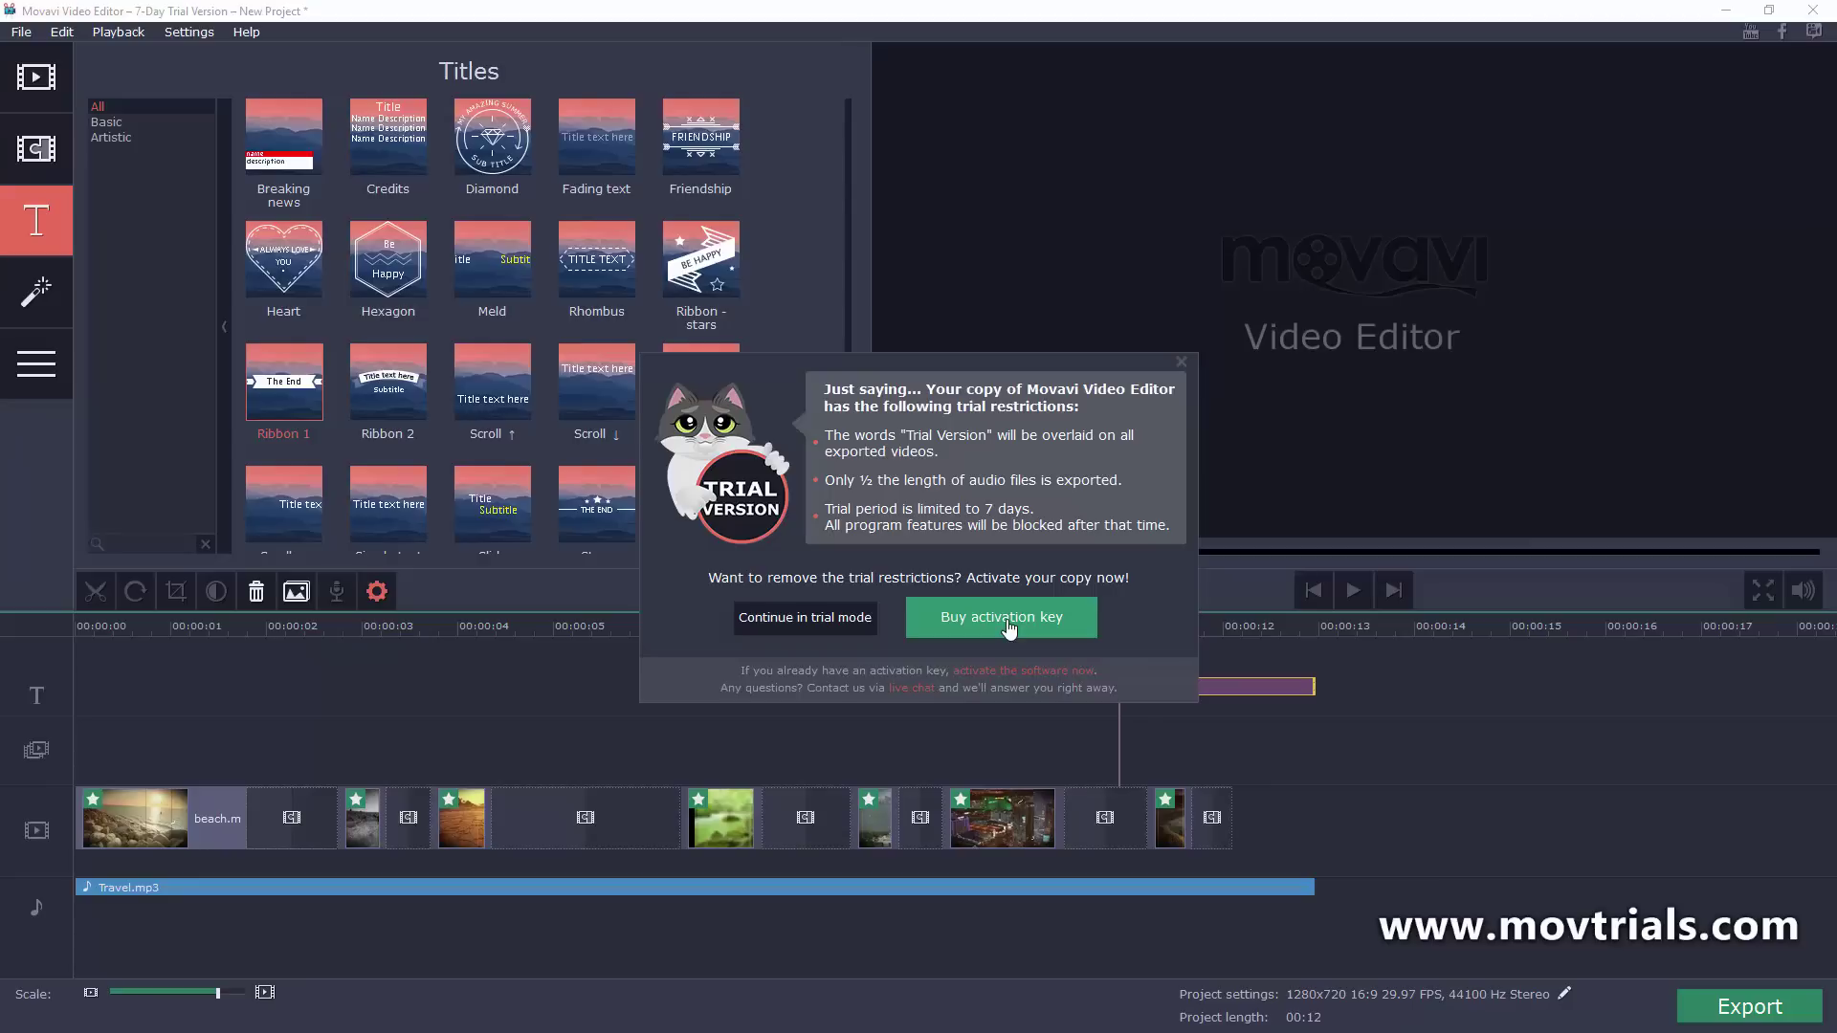
left_click(787, 620)
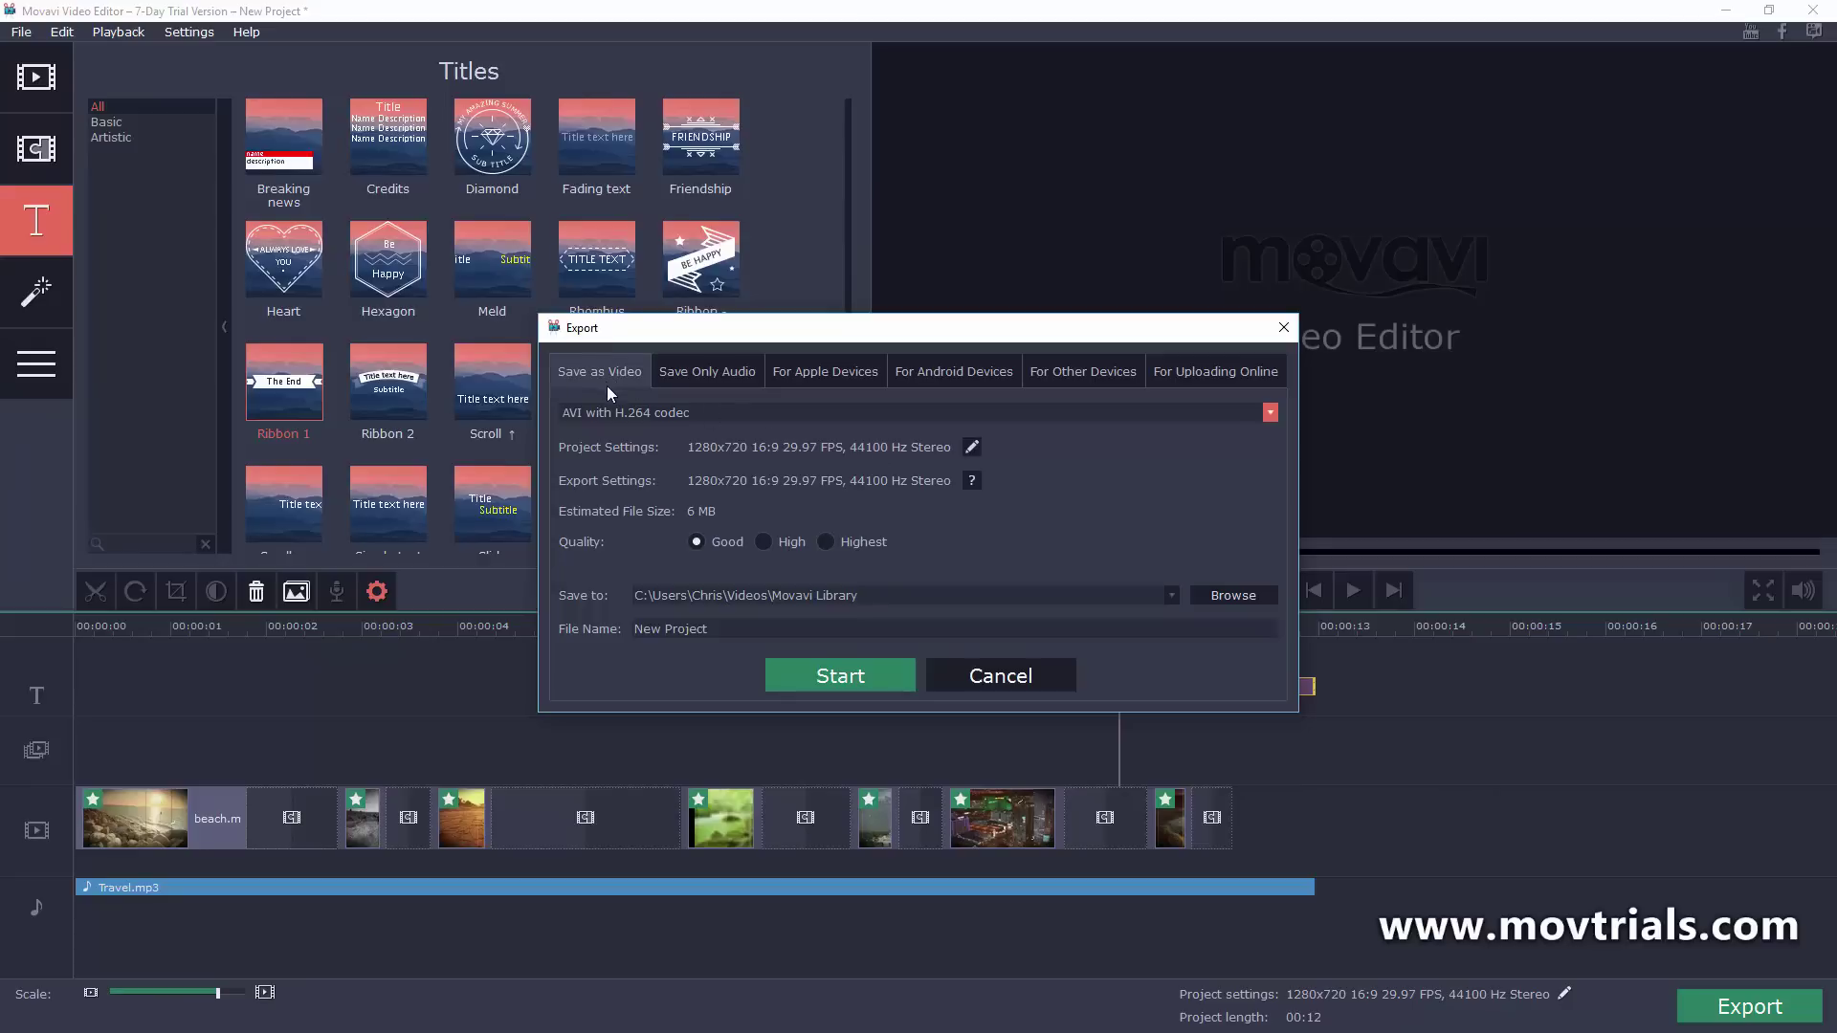
left_click(1268, 416)
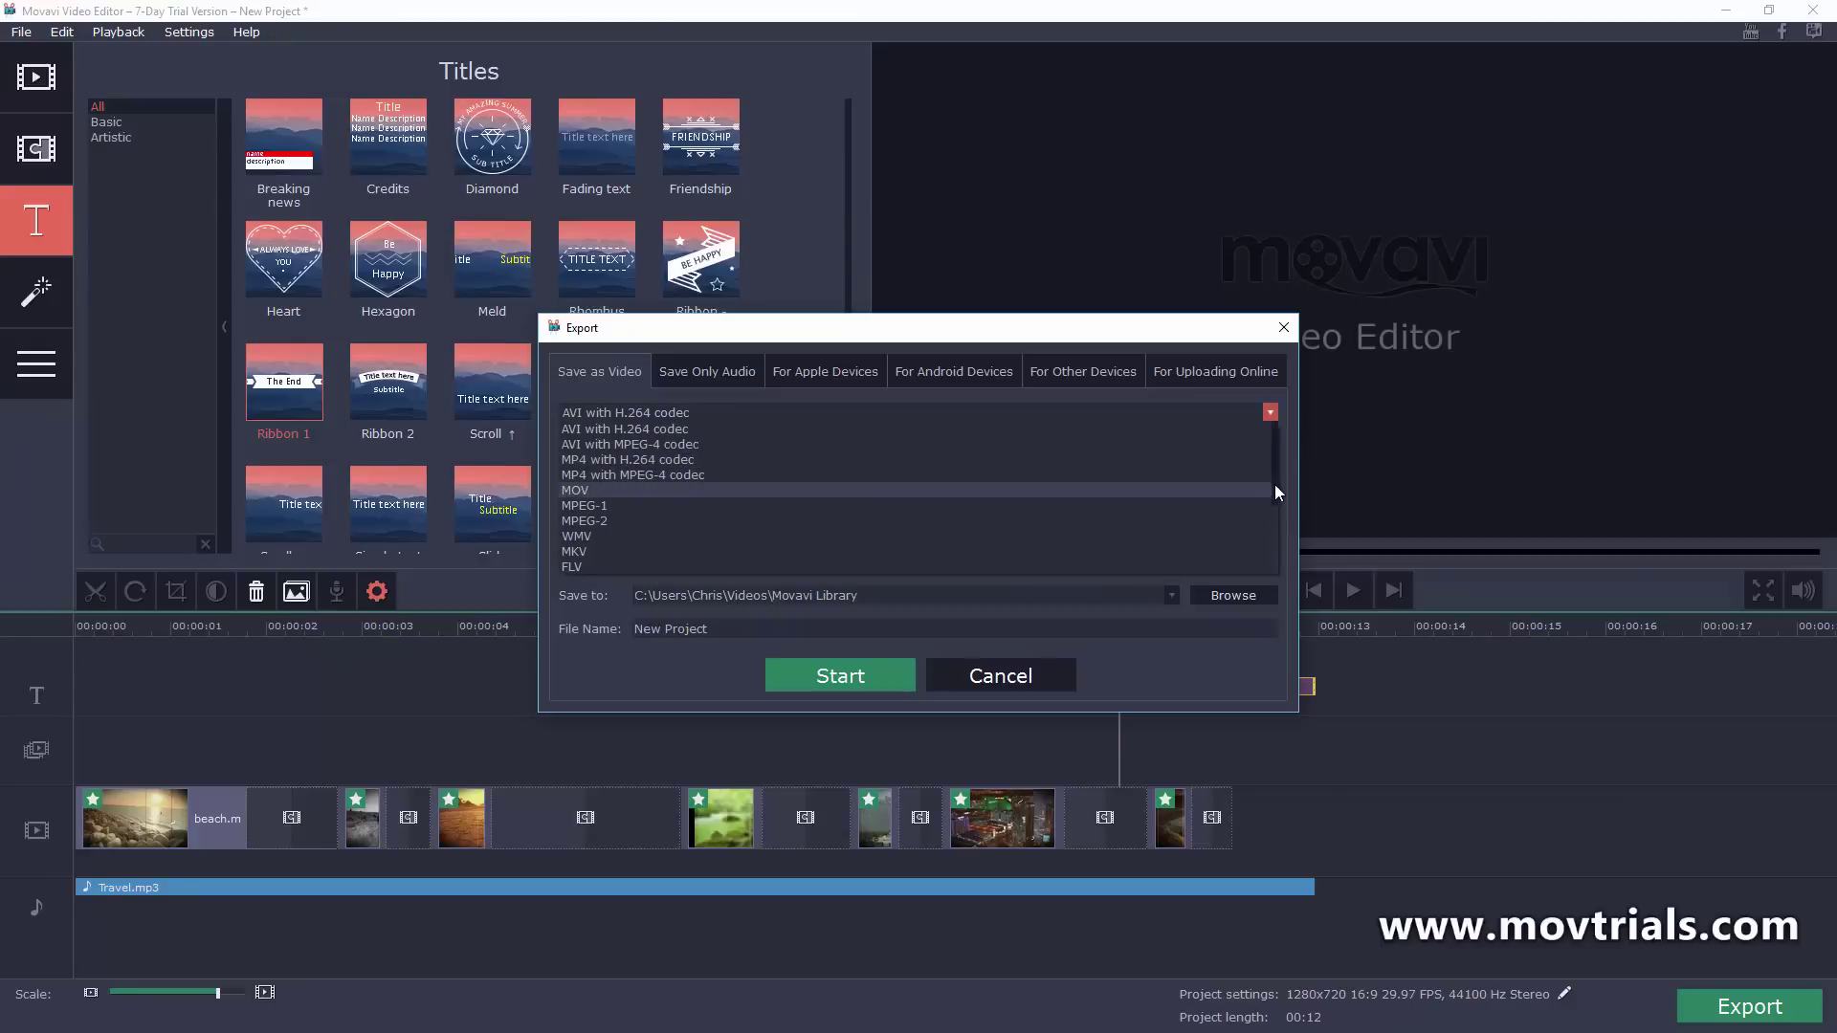
left_click_drag(1274, 484, 1276, 536)
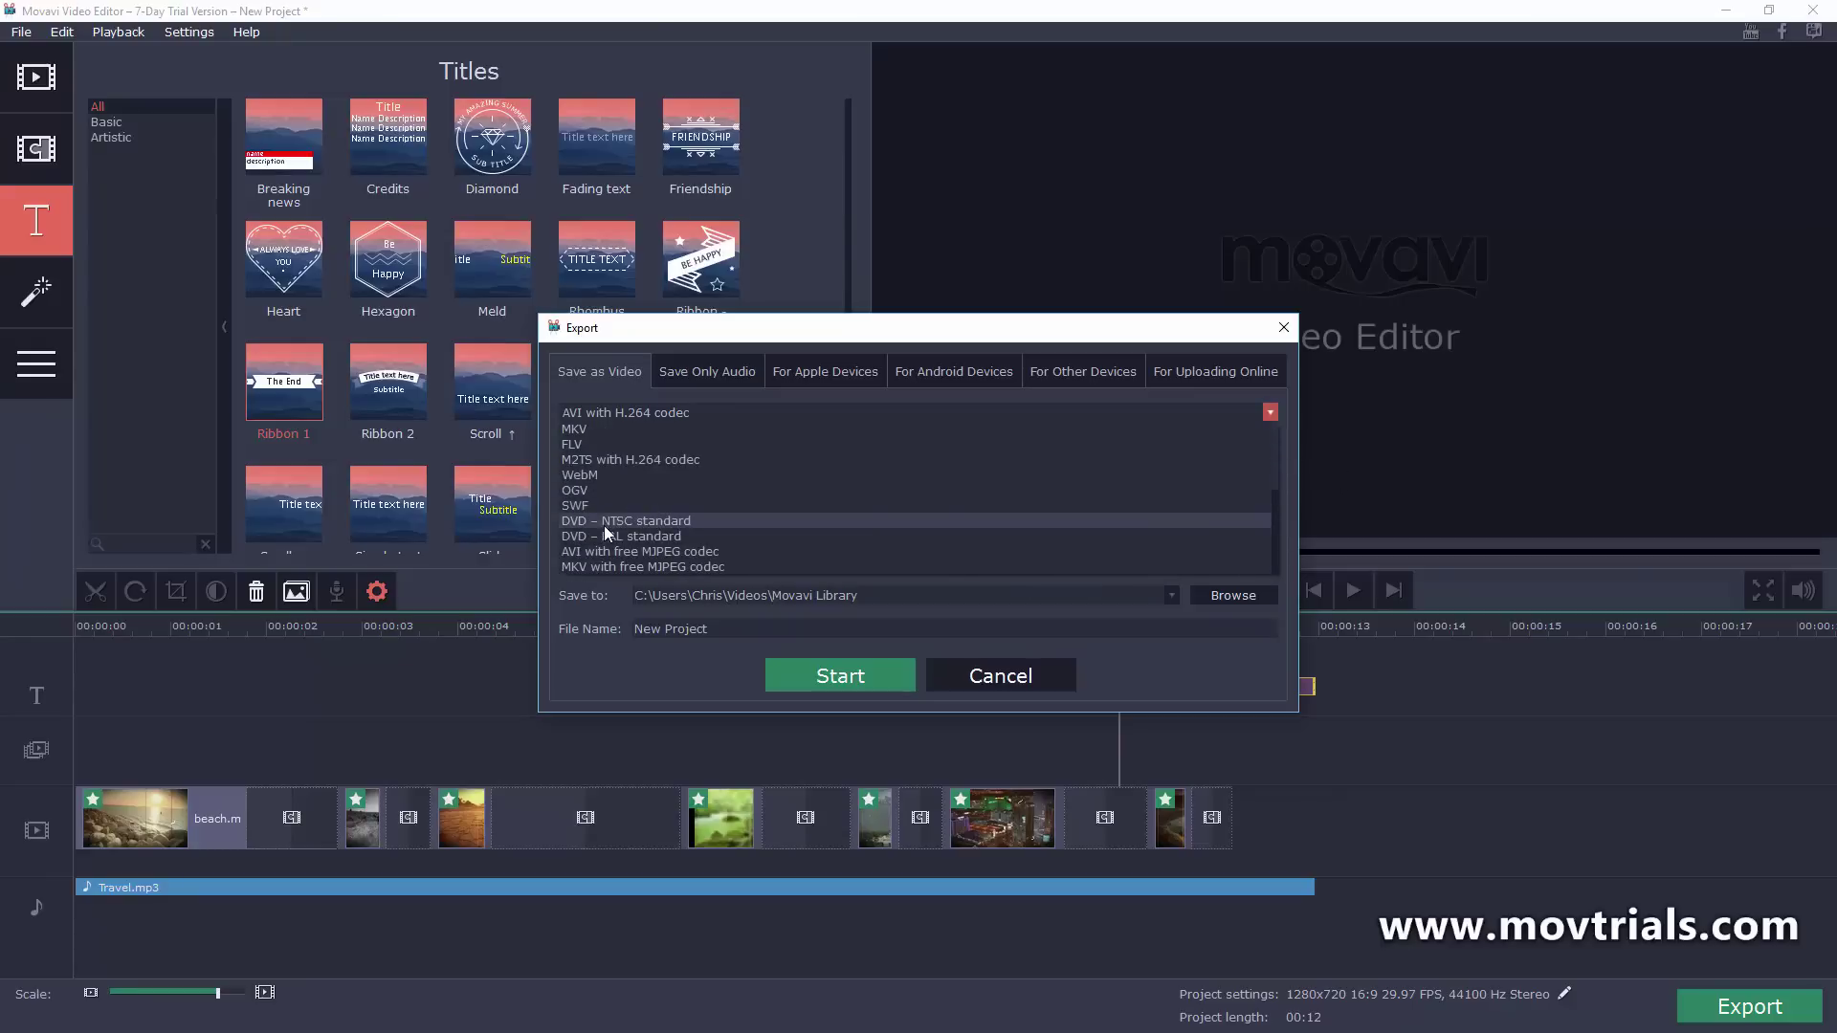
- Review the export presets for audio only, Apple, Android and other devices, and online uploading, and cancel the export
left_click(725, 369)
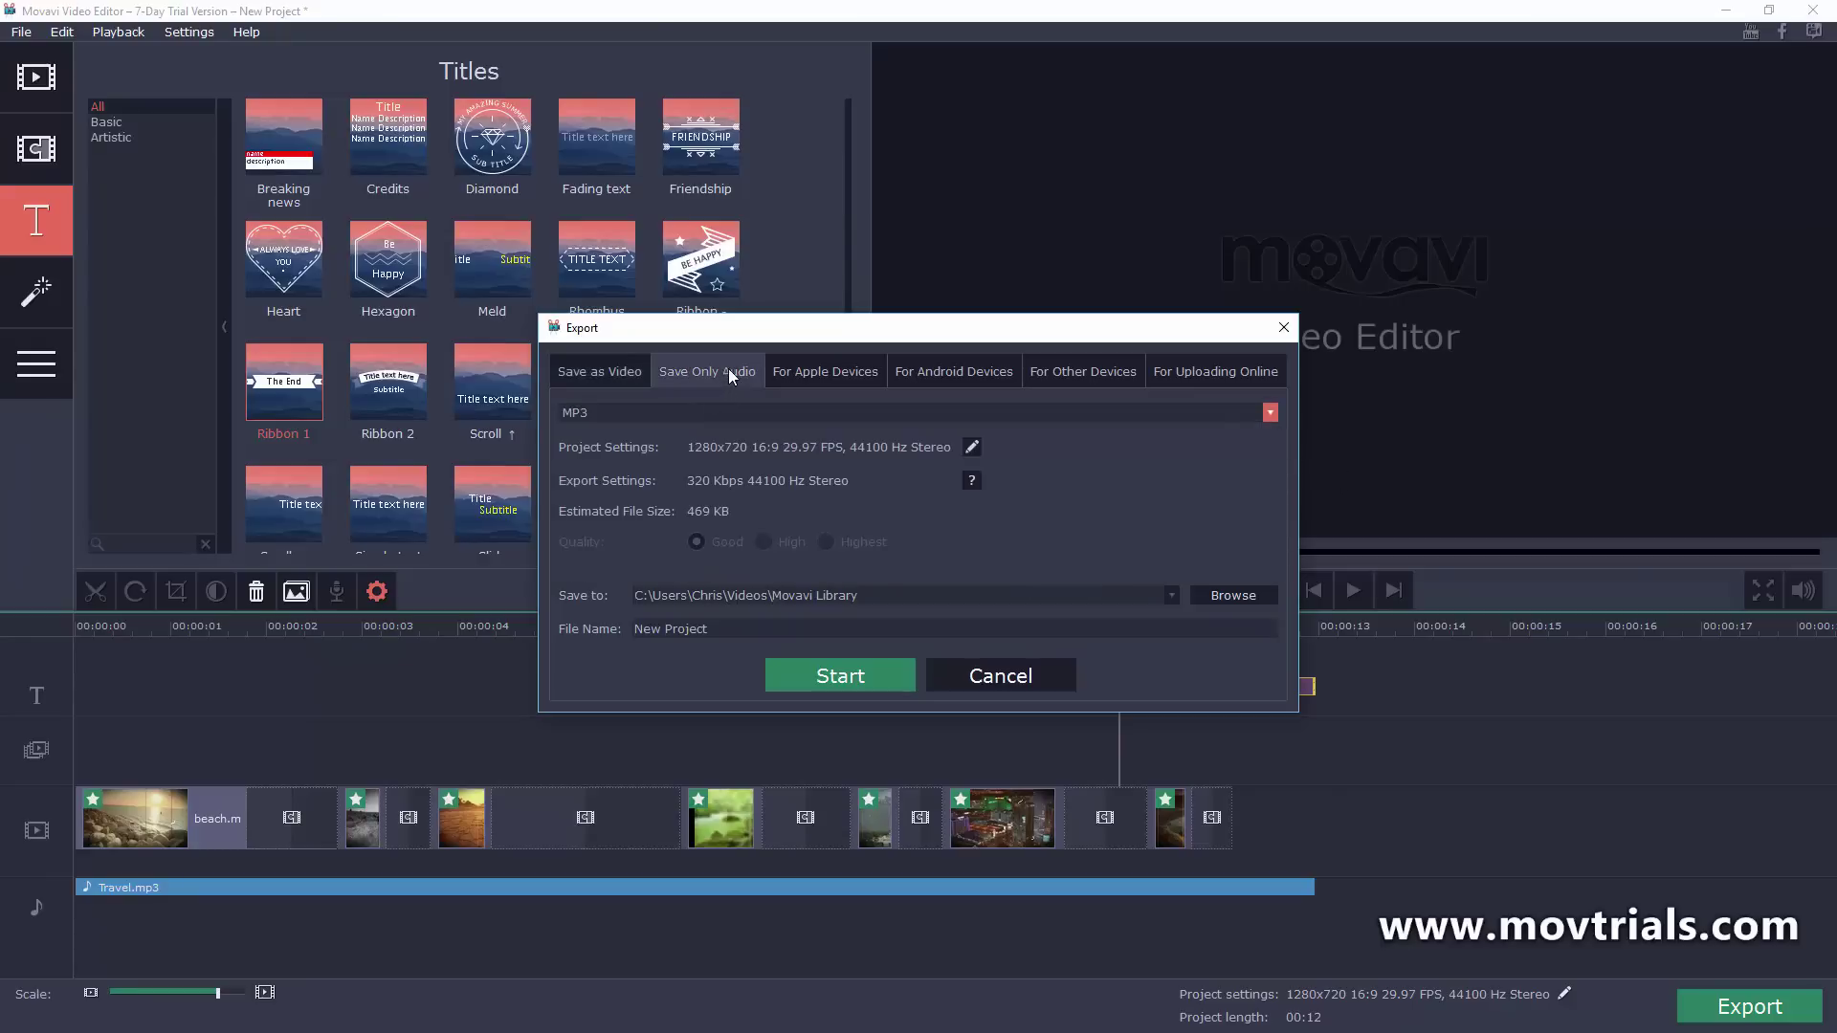
left_click(796, 369)
left_click(951, 367)
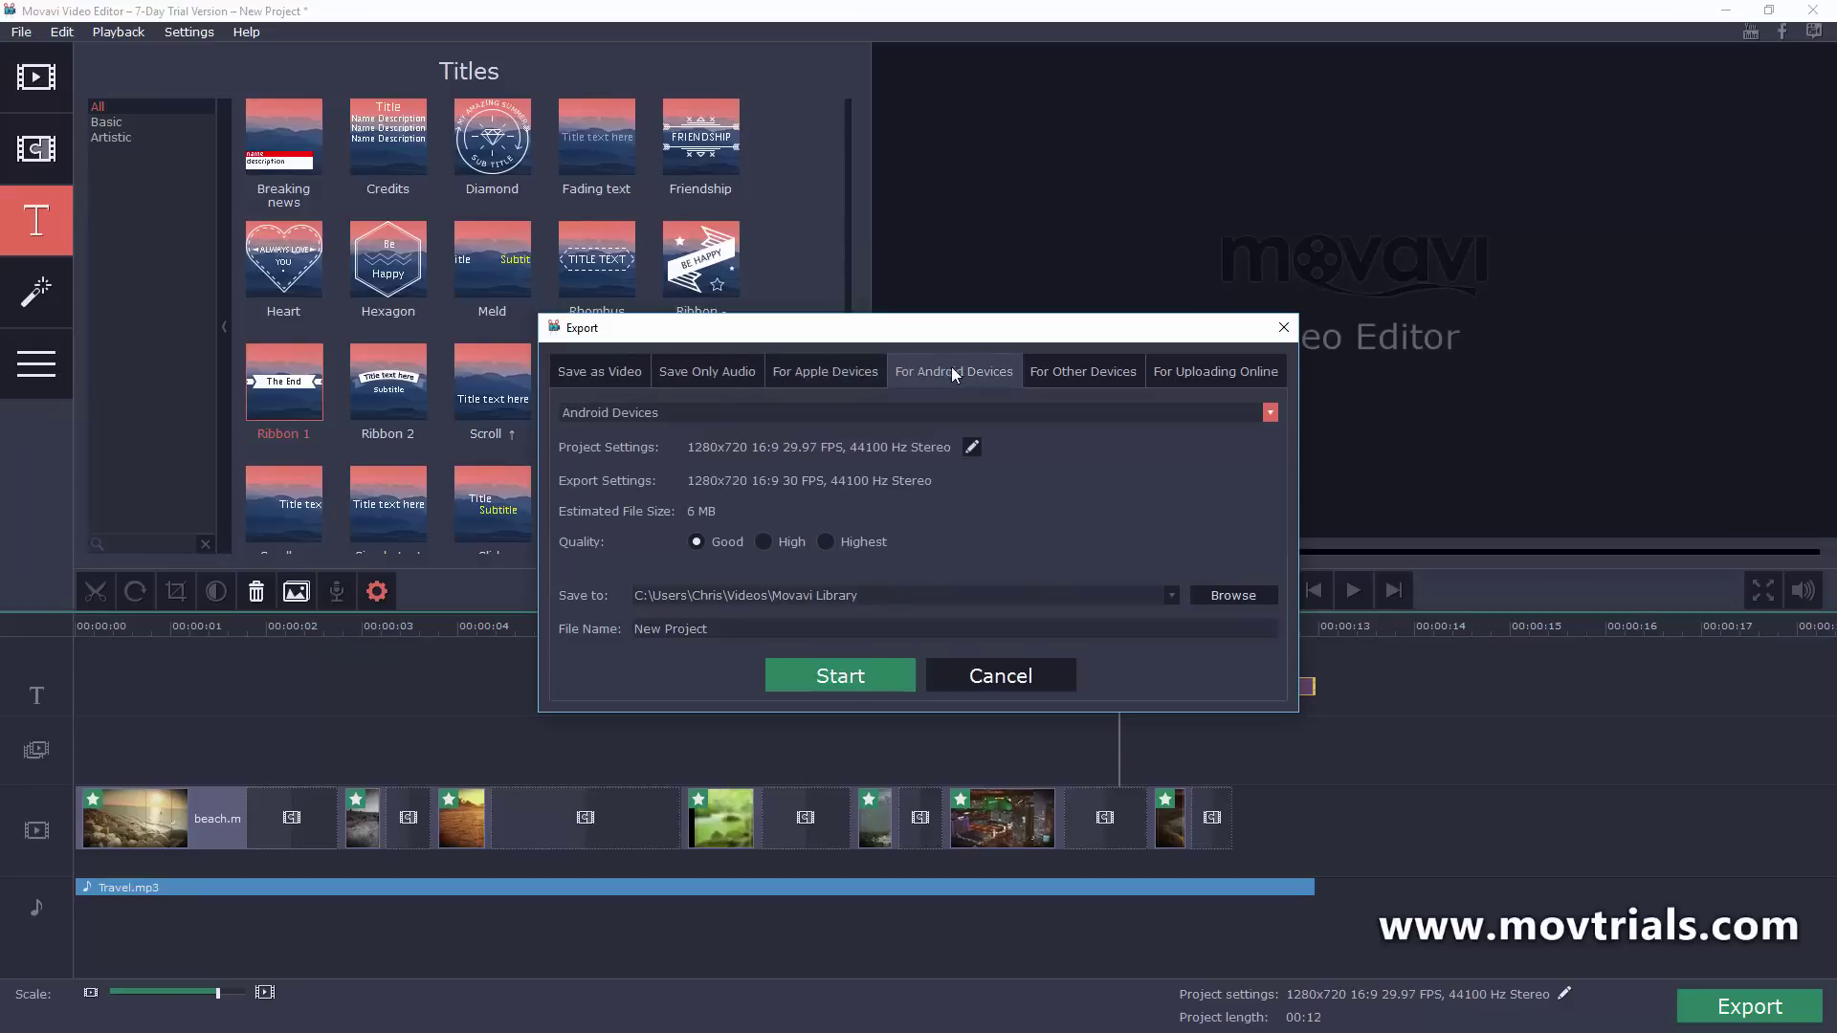
left_click(1072, 369)
left_click(1227, 414)
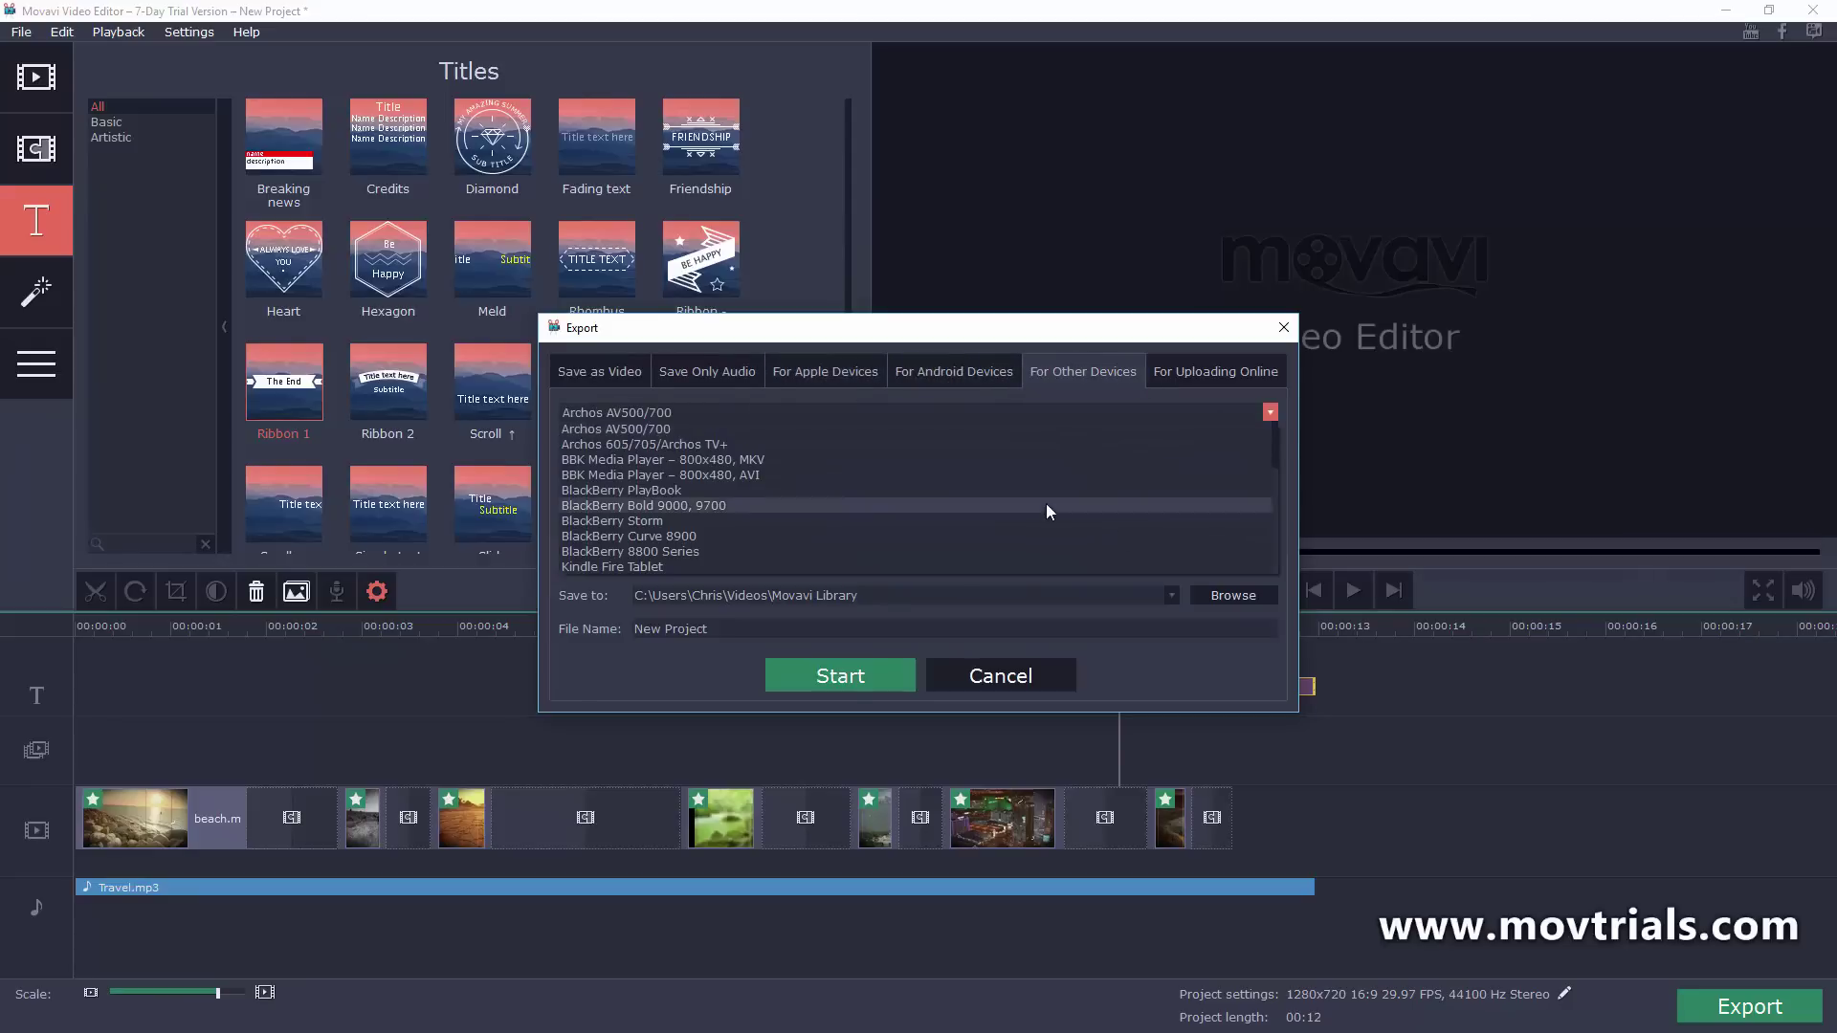
scroll(1046, 503, "down", 5)
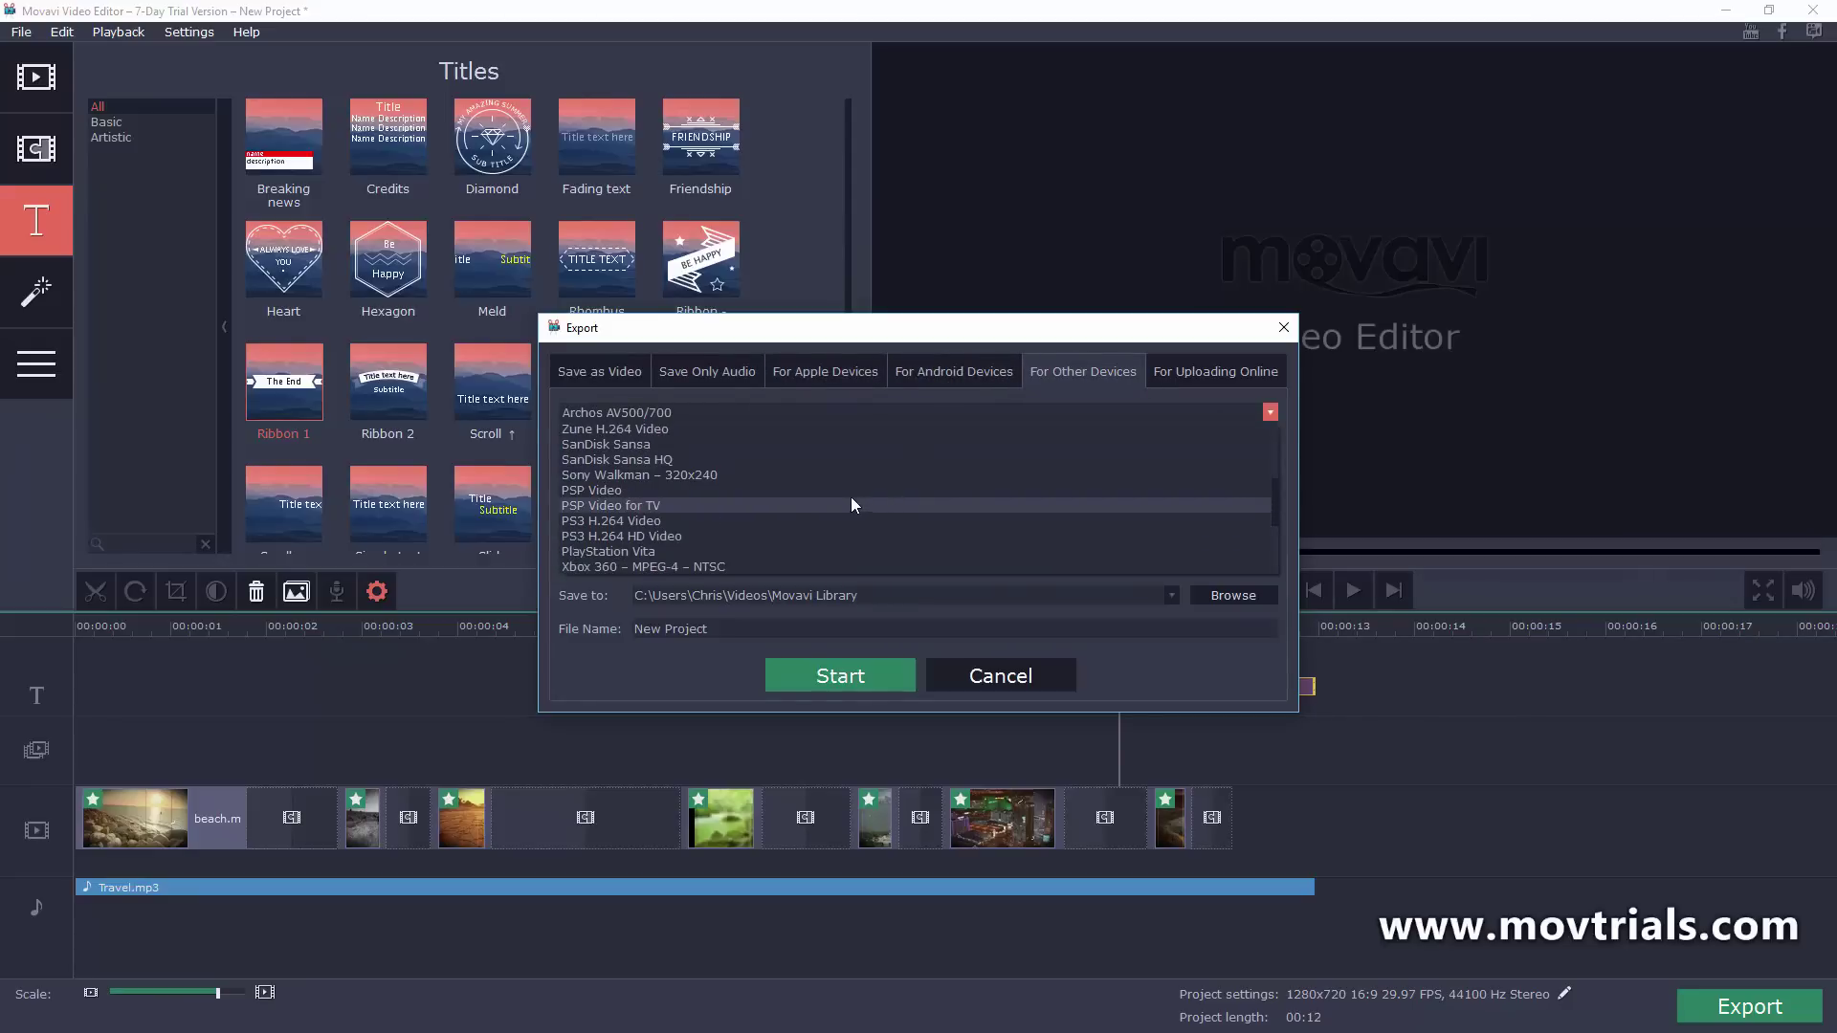
scroll(851, 505, "up", 6)
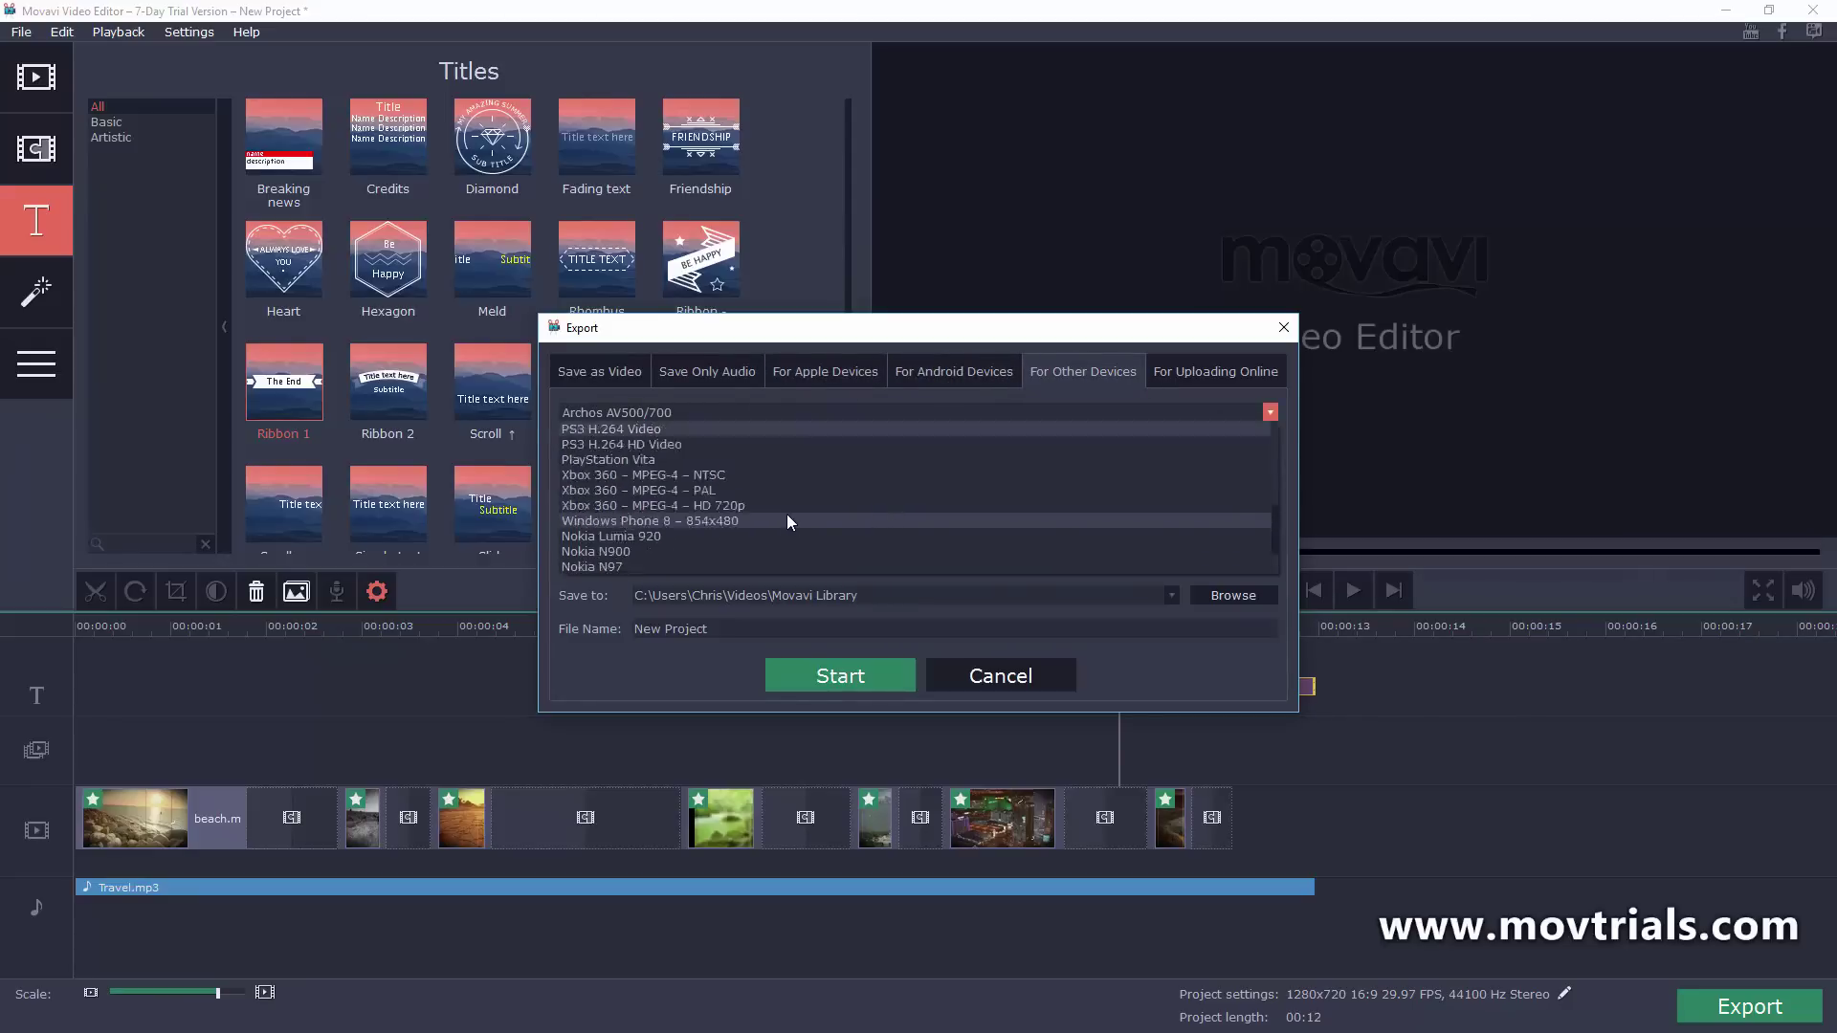
left_click(1169, 375)
left_click(911, 412)
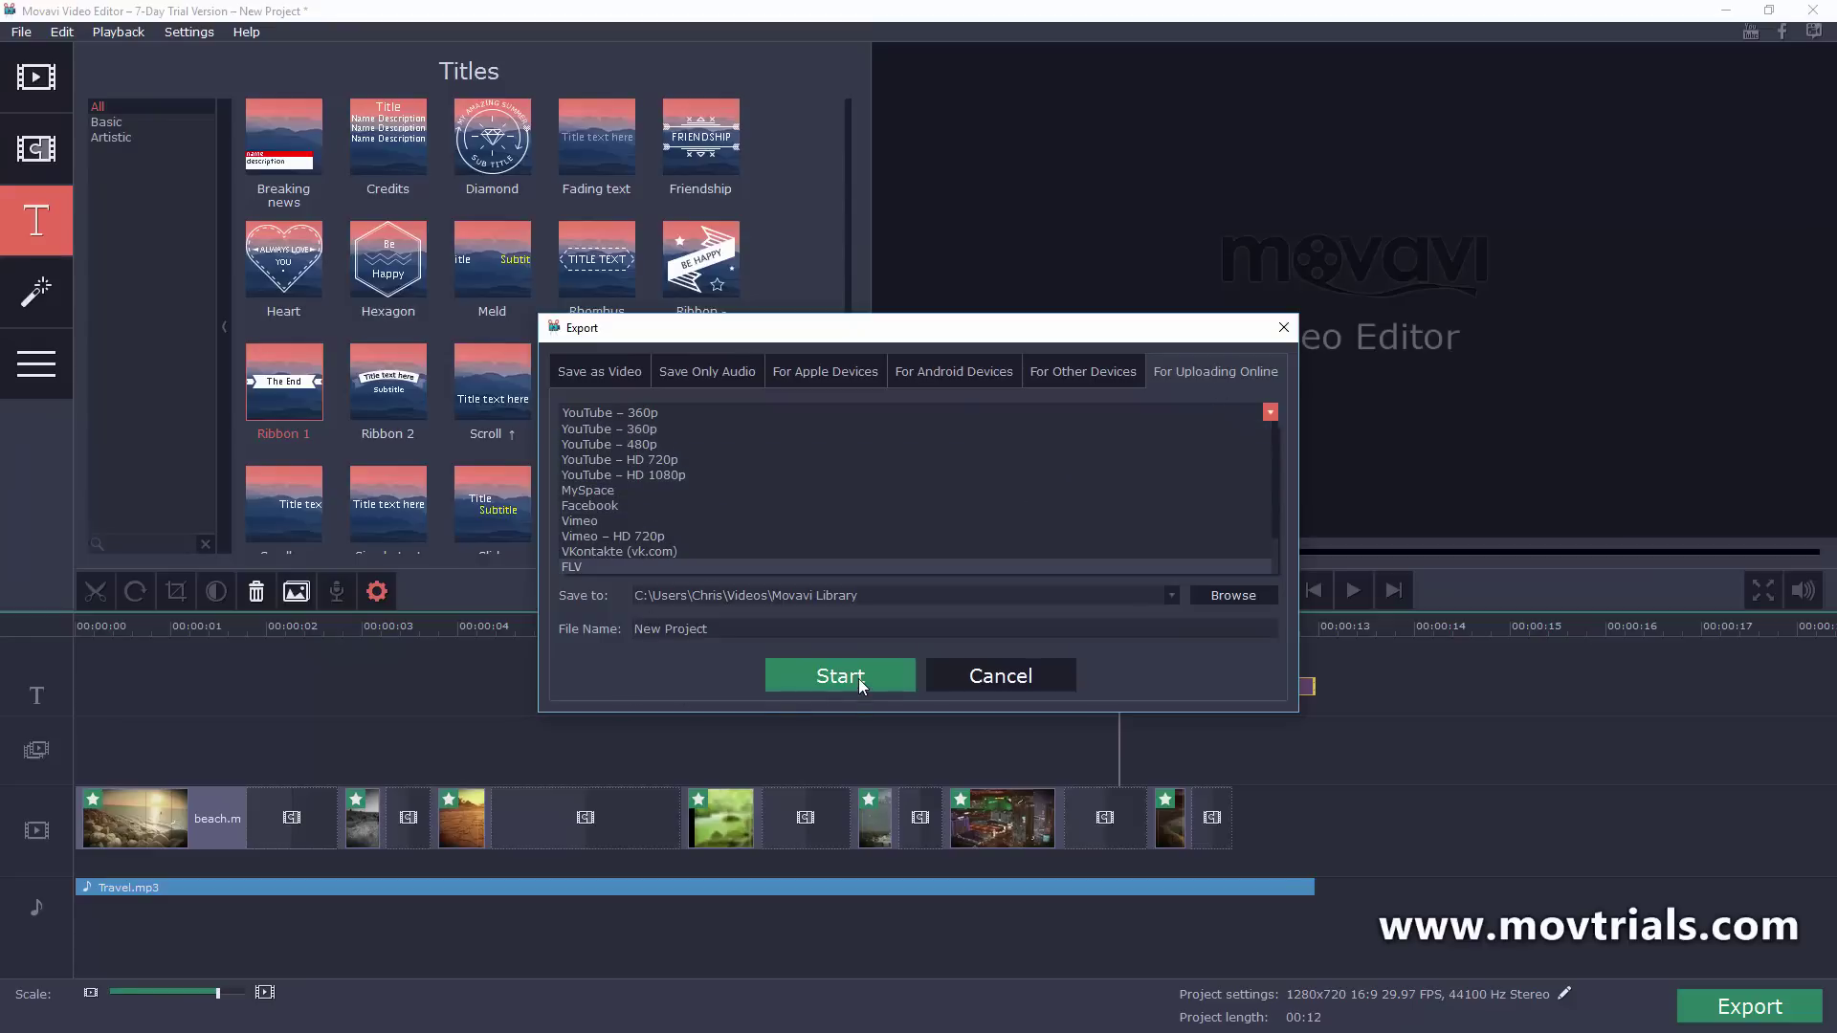
left_click(986, 679)
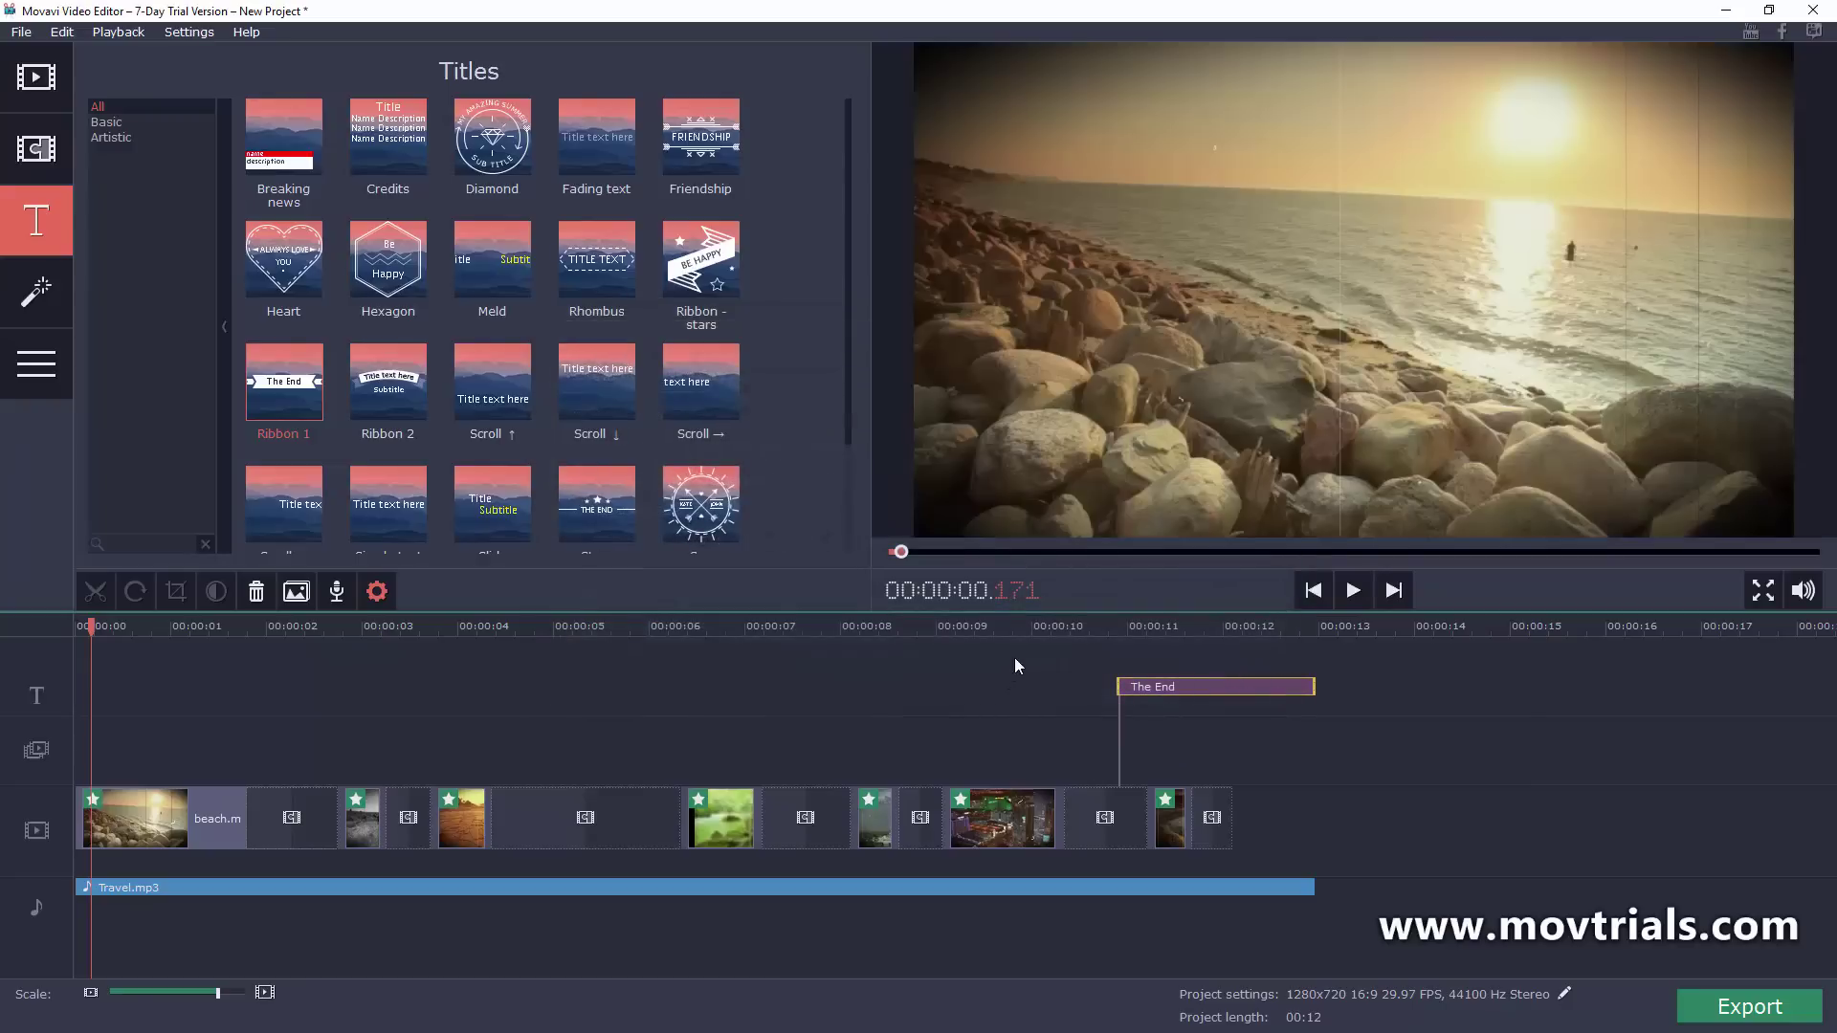